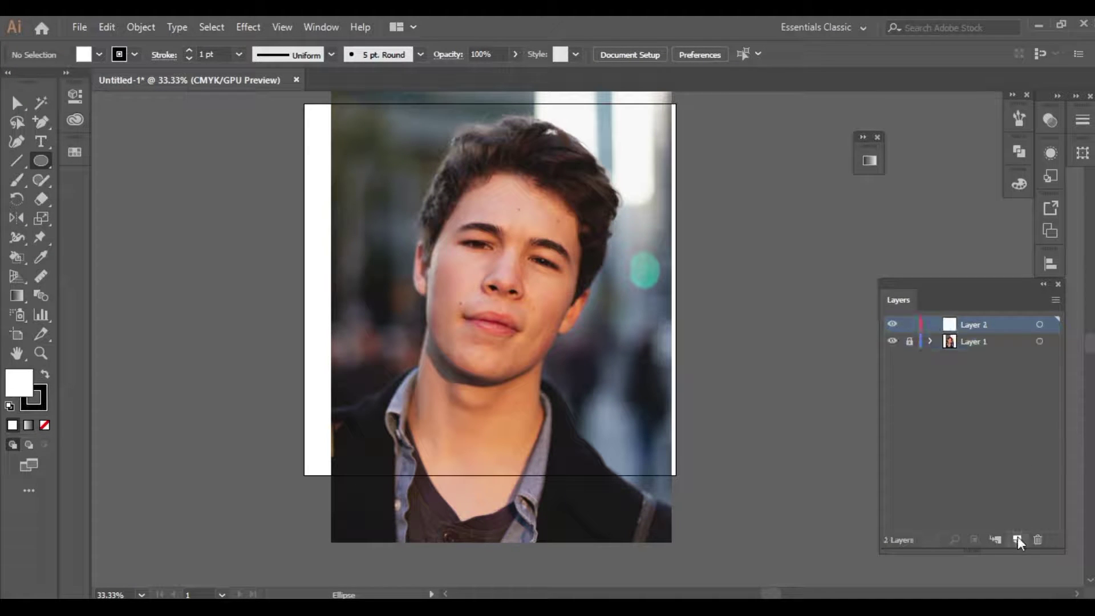
Draw a thin horizontal ellipse across the head with black fill and no stroke
left_click_drag(356, 182, 744, 184)
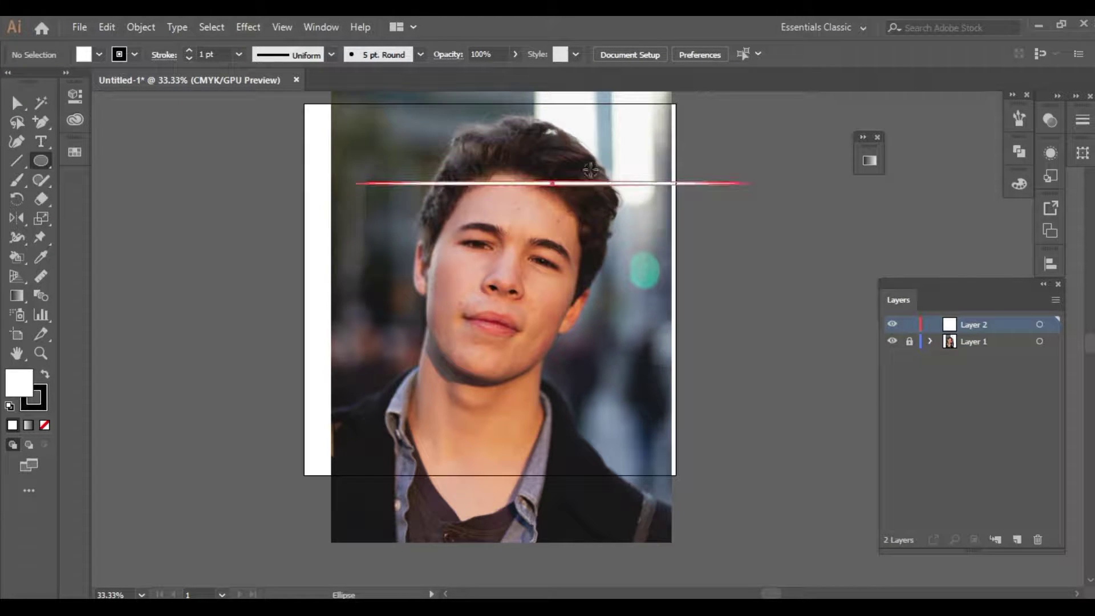
scroll(590, 170, "up", 3)
left_click(45, 373)
left_click(44, 425)
scroll(484, 235, "up", 2)
scroll(430, 203, "down", 2)
scroll(431, 203, "down", 3)
Turn the black ellipse into a new tapered Art Brush in the Brushes panel
left_click(420, 55)
left_click(379, 180)
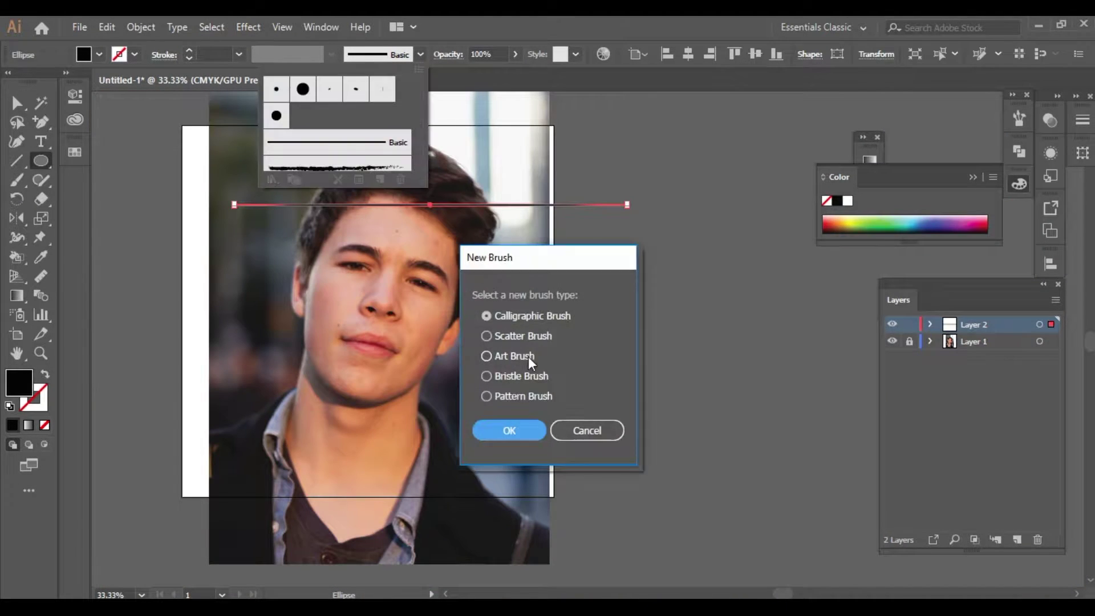
left_click(509, 430)
left_click(818, 532)
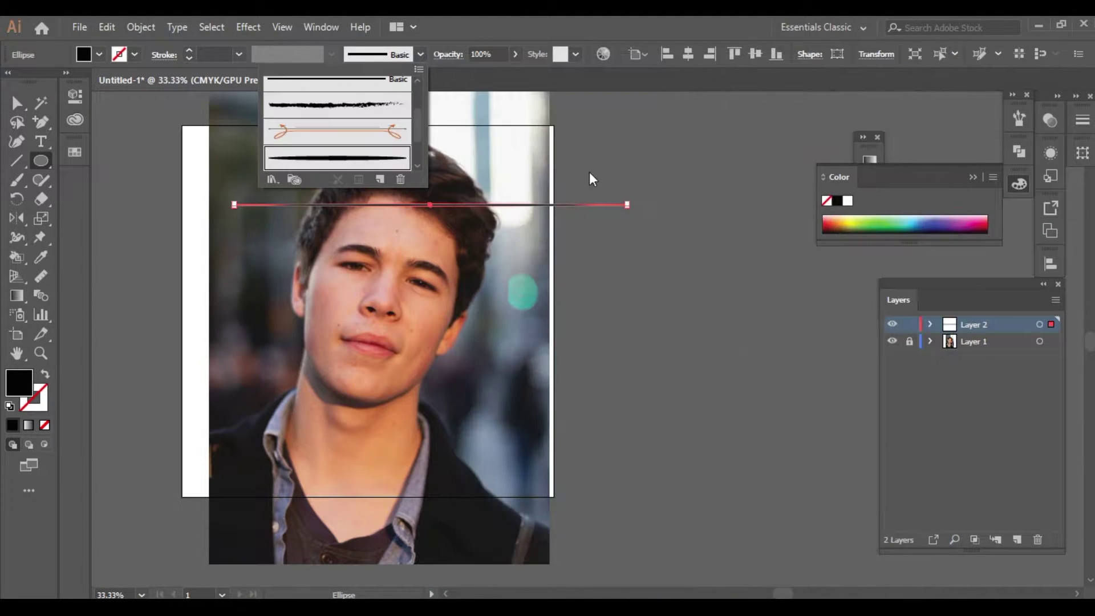
scroll(468, 214, "up", 2)
scroll(426, 237, "up", 3)
scroll(484, 379, "up", 1)
scroll(391, 248, "up", 1)
Paint tapered black strokes outlining the left and right nostrils
left_click_drag(493, 289, 496, 306)
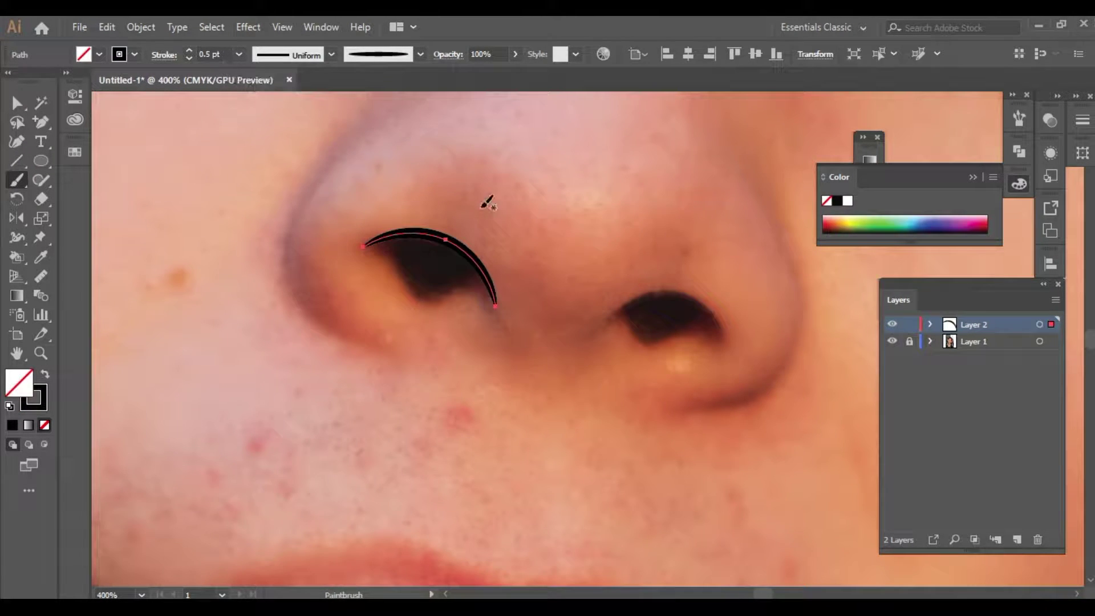
left_click_drag(388, 239, 486, 272)
left_click_drag(605, 317, 723, 343)
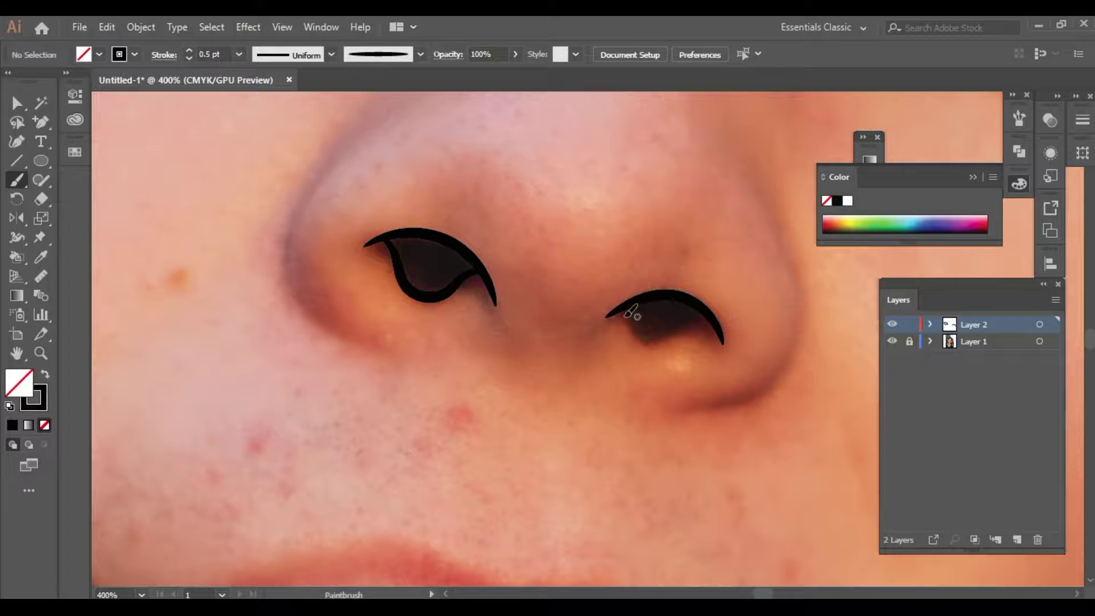
scroll(511, 224, "up", 3)
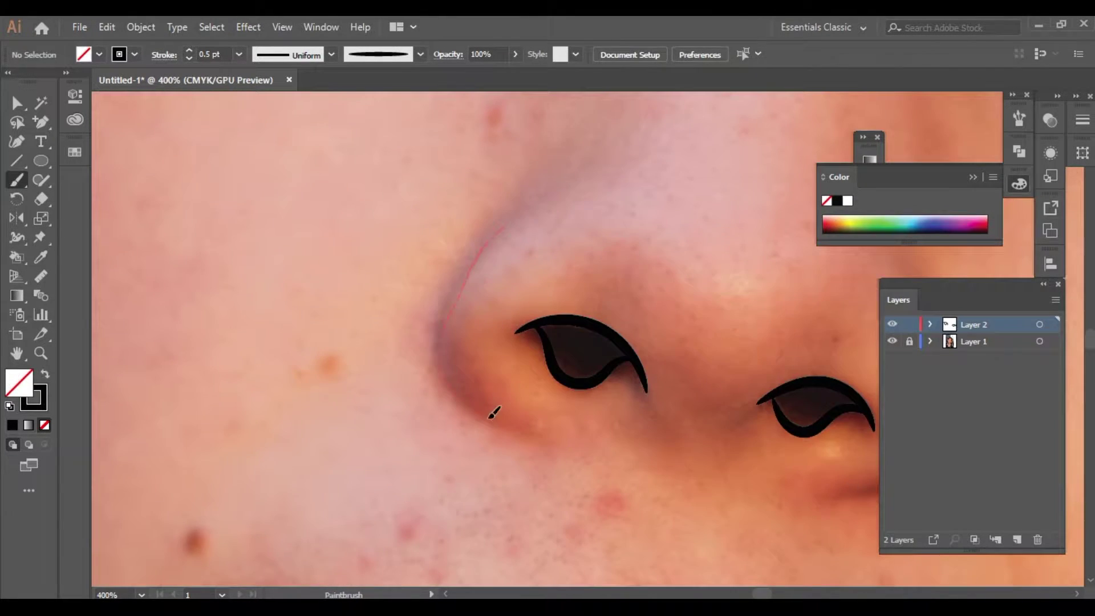
scroll(494, 413, "down", 5)
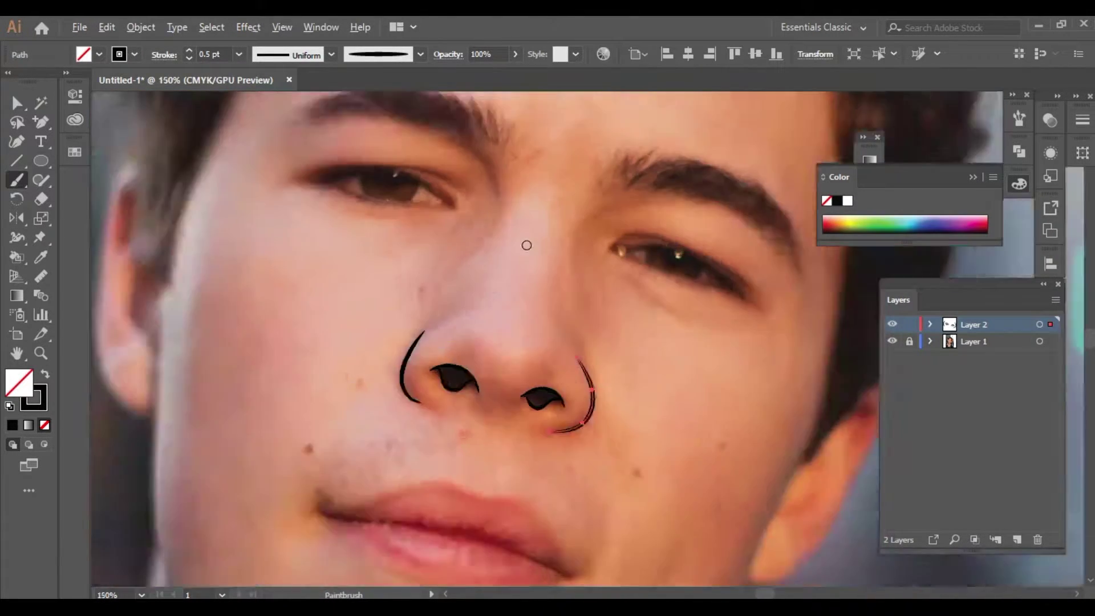
Paint the side of the nose and the bridge line beside the left eye
left_click_drag(556, 404, 534, 479)
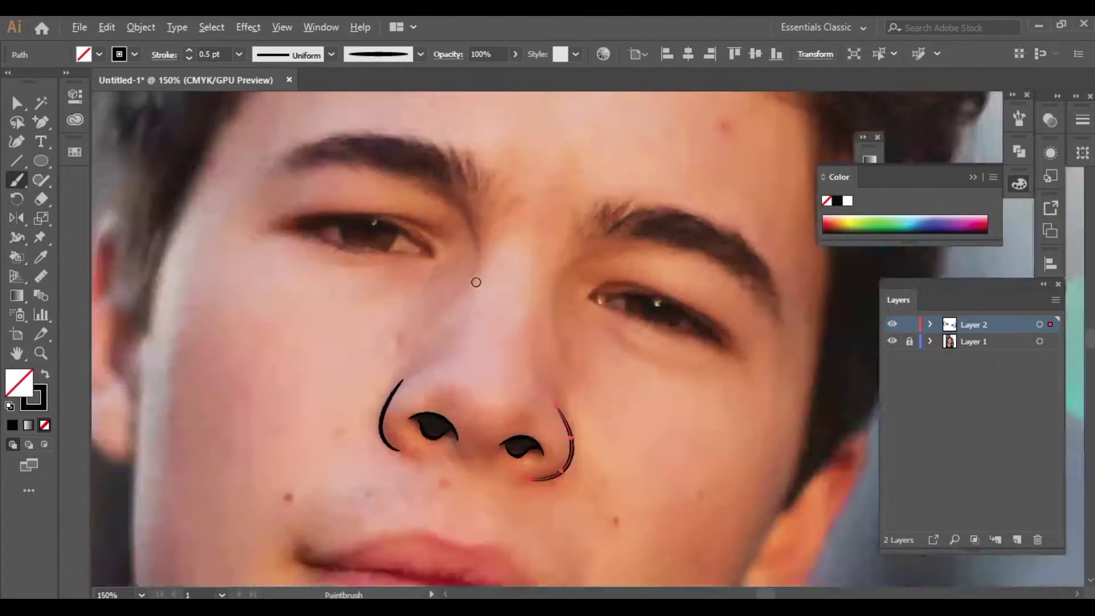
scroll(475, 281, "up", 2)
left_click_drag(580, 285, 582, 288)
scroll(636, 263, "down", 3)
scroll(644, 285, "up", 2)
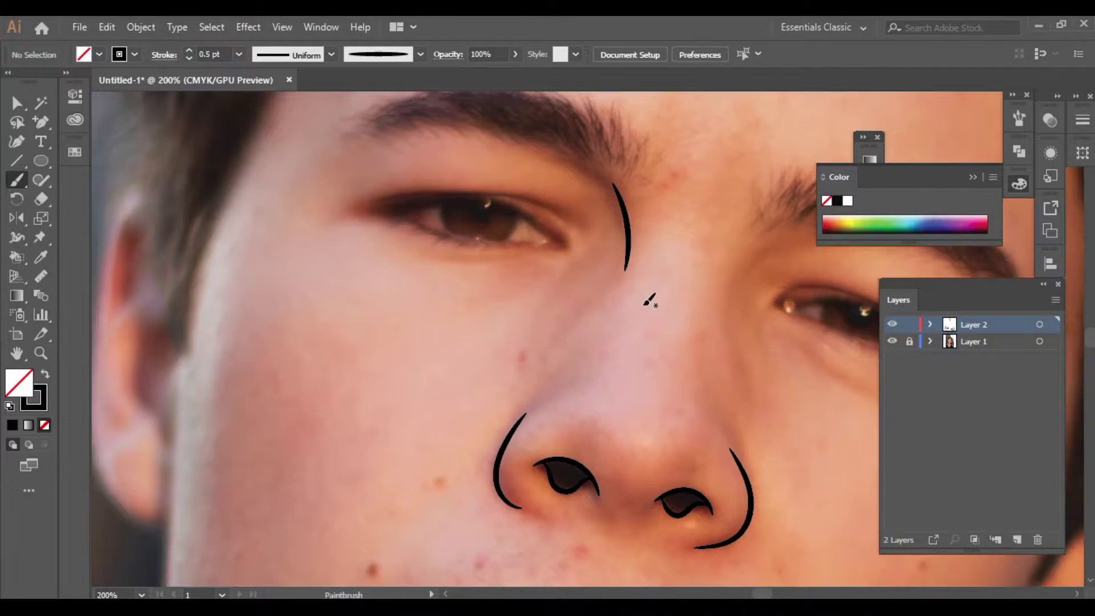
scroll(648, 298, "up", 2)
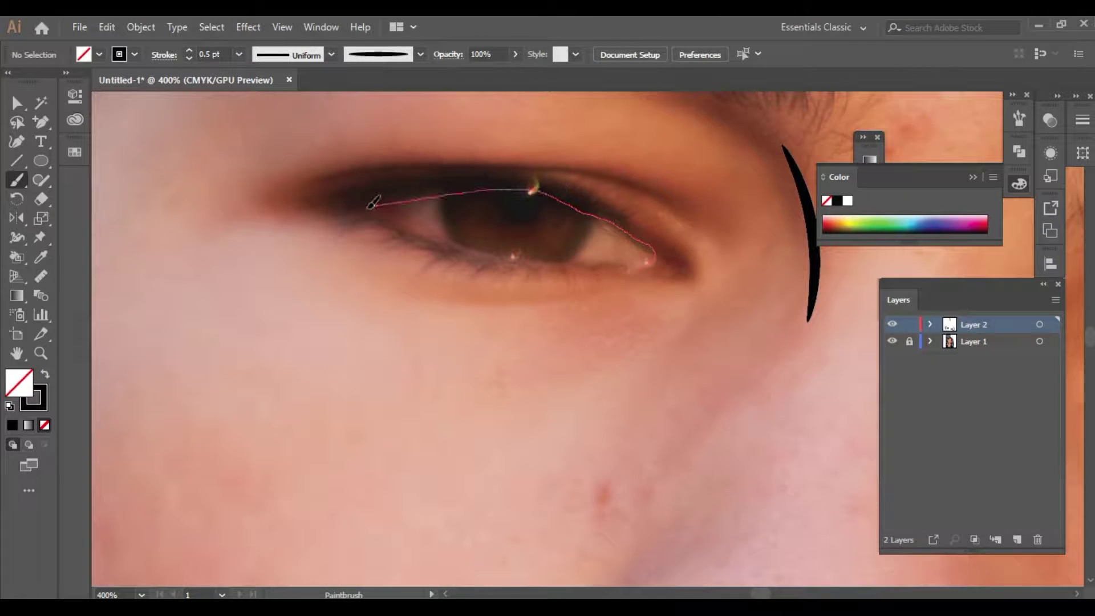
Trace the left eye's upper edge and outer corner, confirming the paintbrush stroke settings
left_click_drag(603, 258, 653, 261)
scroll(653, 261, "up", 4)
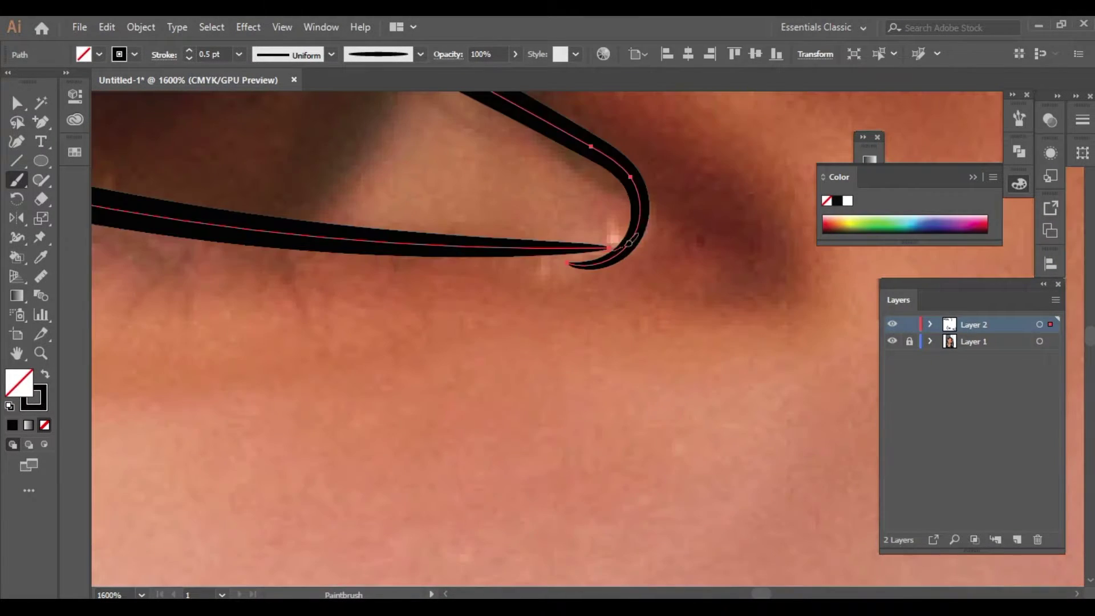
double_click(17, 180)
left_click(548, 411)
scroll(627, 257, "down", 3)
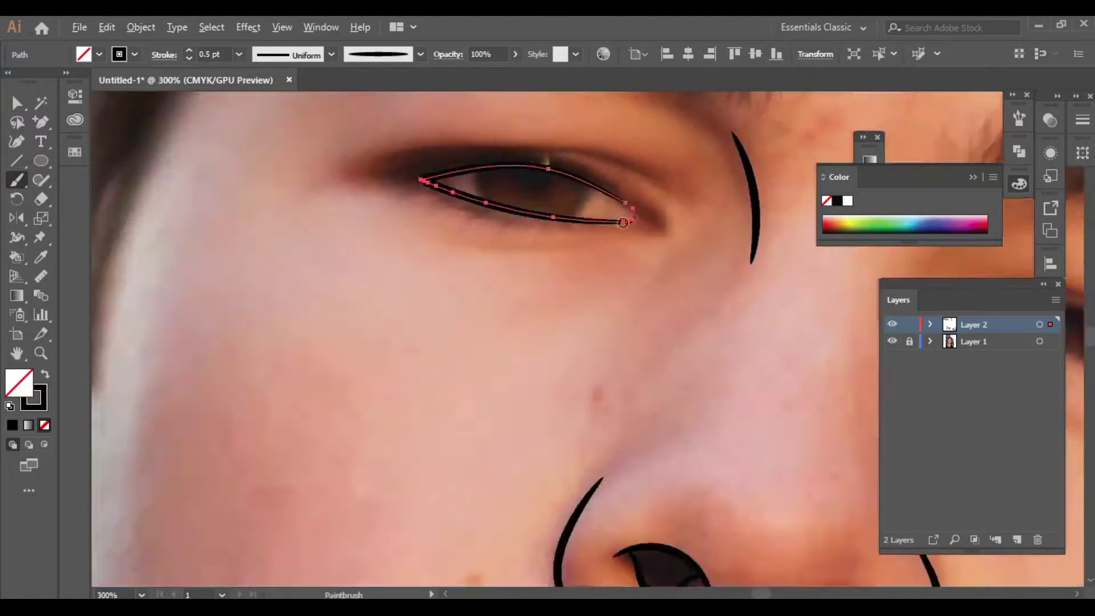
scroll(655, 249, "up", 3)
left_click_drag(678, 345, 655, 249)
scroll(655, 249, "down", 3)
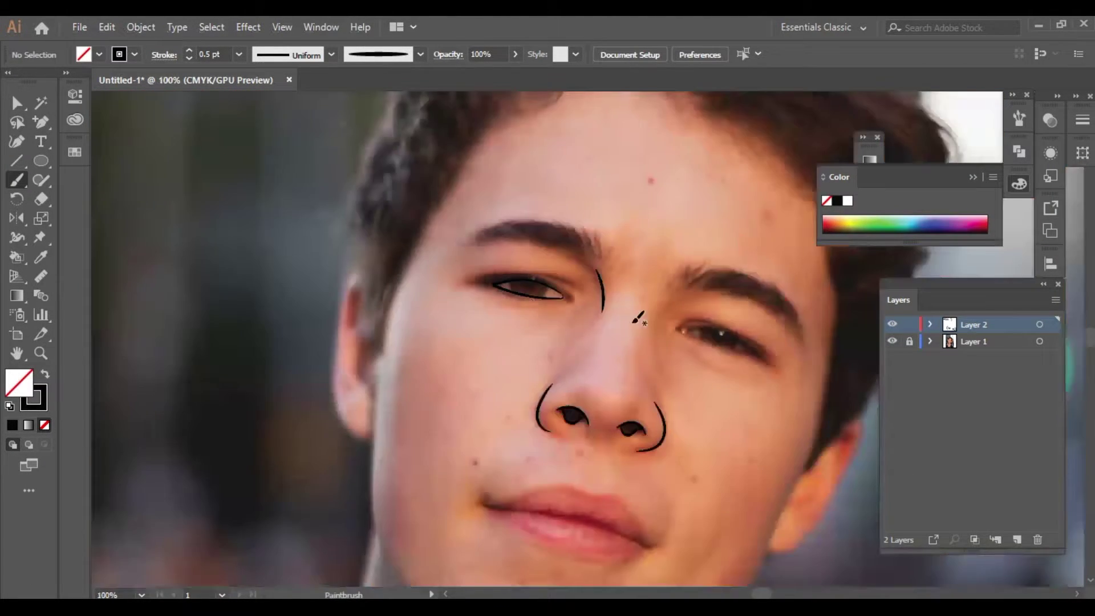
scroll(635, 313, "up", 3)
Trace the right eye's upper eyelid and complete its outline
left_click_drag(467, 163, 579, 135)
left_click_drag(855, 284, 852, 283)
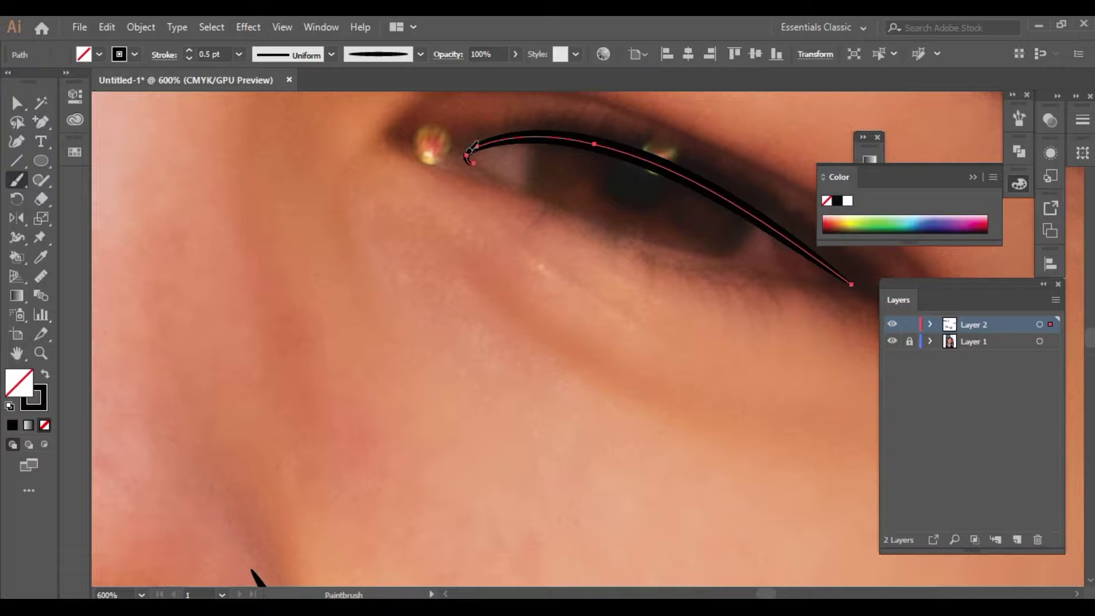
scroll(854, 278, "down", 3)
scroll(574, 171, "up", 1)
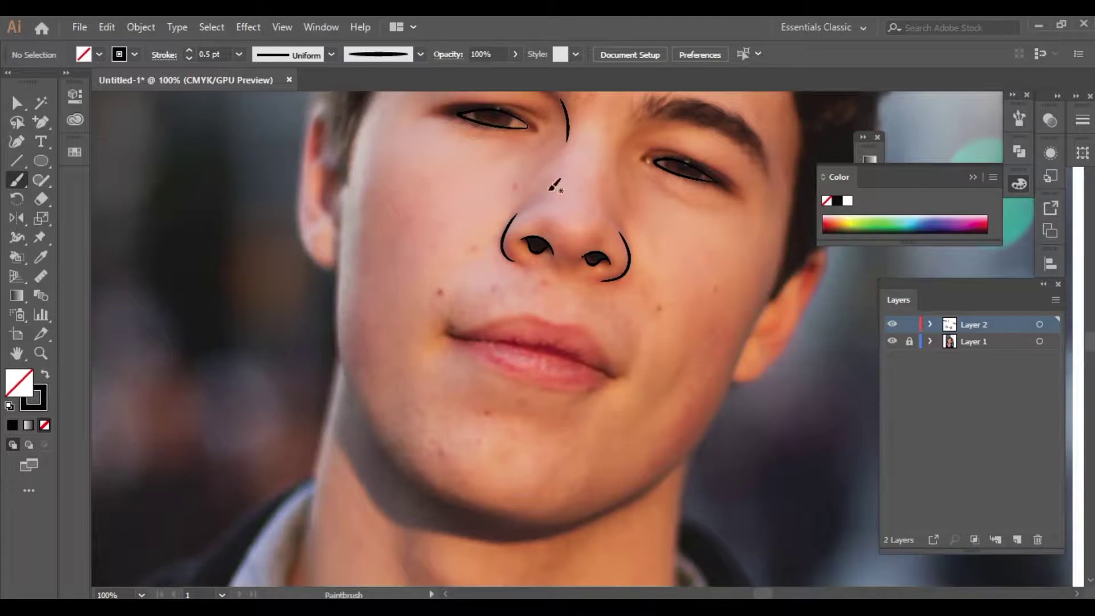
scroll(369, 239, "up", 3)
Trace the upper lip's top edge out to the right mouth corner
left_click_drag(797, 172, 797, 173)
left_click_drag(797, 173, 544, 136)
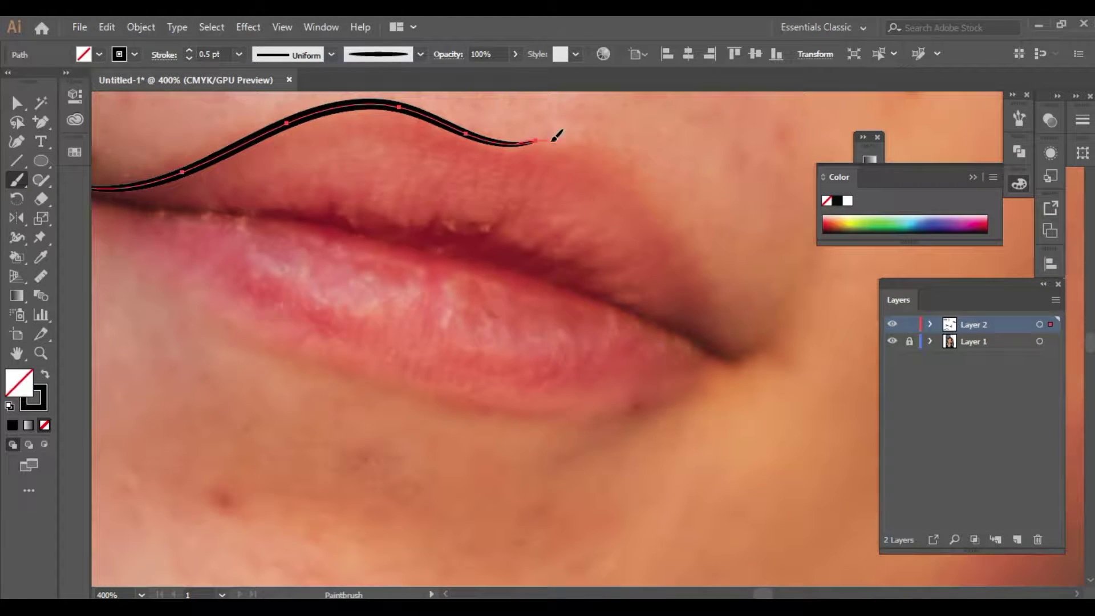
left_click_drag(716, 296, 739, 356)
scroll(739, 357, "down", 3)
scroll(739, 226, "up", 3)
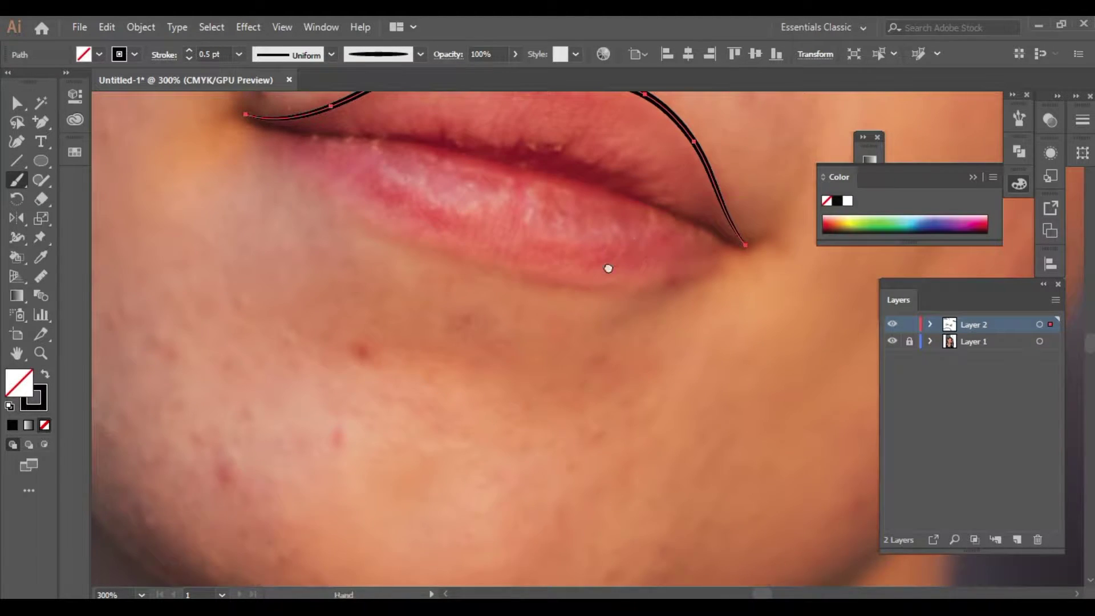
left_click_drag(596, 251, 664, 308)
scroll(355, 196, "up", 3)
Paint the line between the lips from the left corner, then the lower lip's edge
left_click_drag(246, 130, 311, 159)
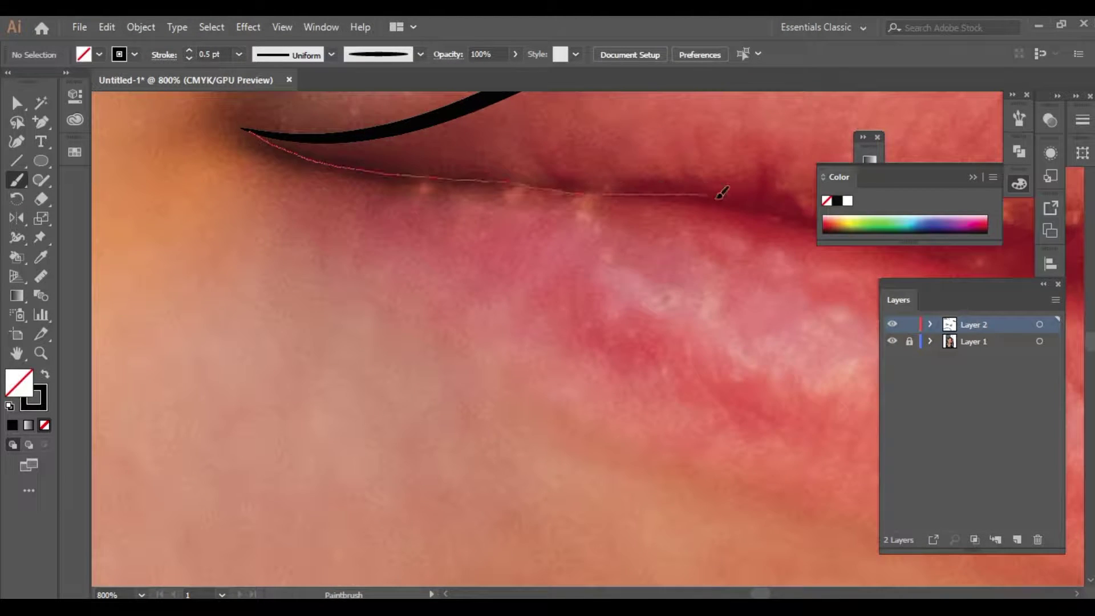
left_click_drag(699, 190, 785, 204)
scroll(467, 181, "down", 2)
left_click_drag(857, 263, 858, 264)
scroll(702, 256, "down", 1)
scroll(721, 237, "up", 1)
scroll(720, 244, "down", 1)
scroll(543, 142, "up", 2)
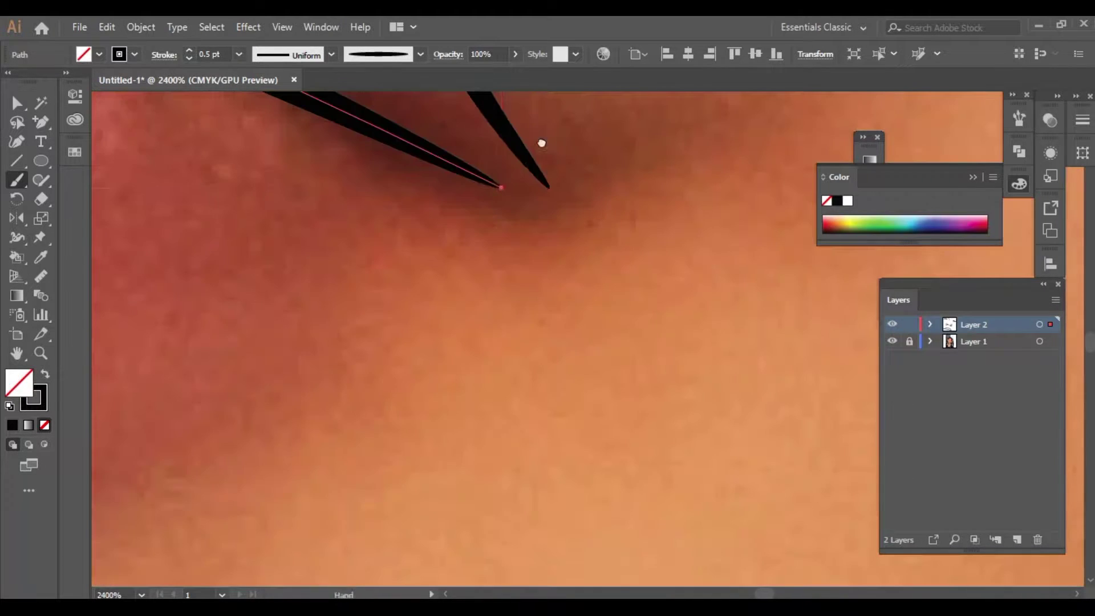
left_click(542, 176, "ctrl")
Extend the lower lip edge to the right mouth corner and view the whole face
scroll(545, 217, "down", 2)
scroll(544, 217, "down", 2)
scroll(405, 254, "up", 2)
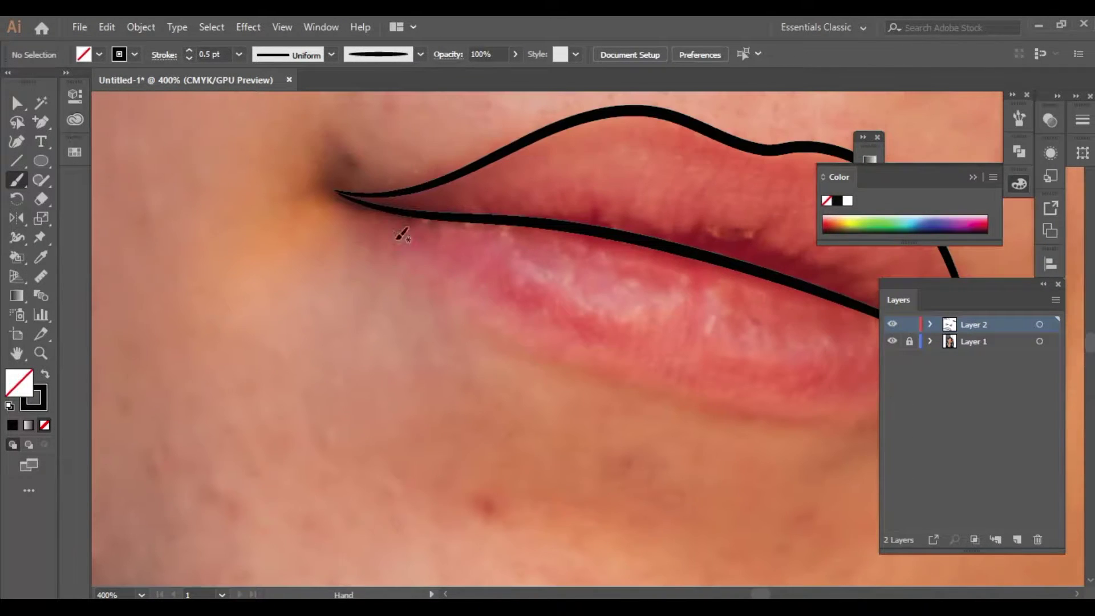
left_click_drag(681, 383, 754, 406)
left_click_drag(660, 388, 328, 249)
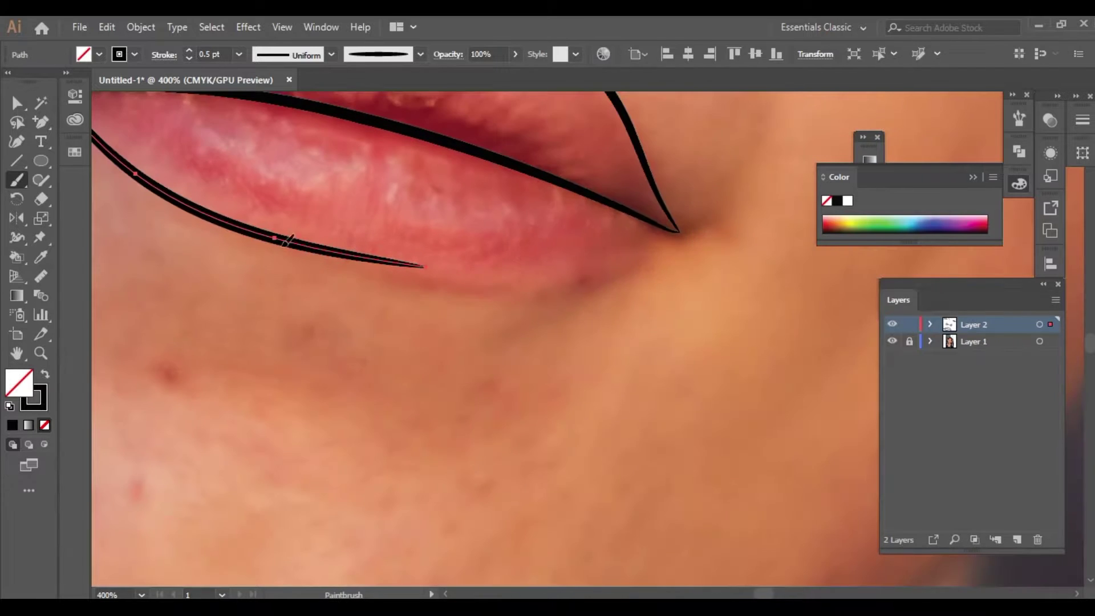
scroll(620, 252, "up", 3)
scroll(620, 252, "up", 2)
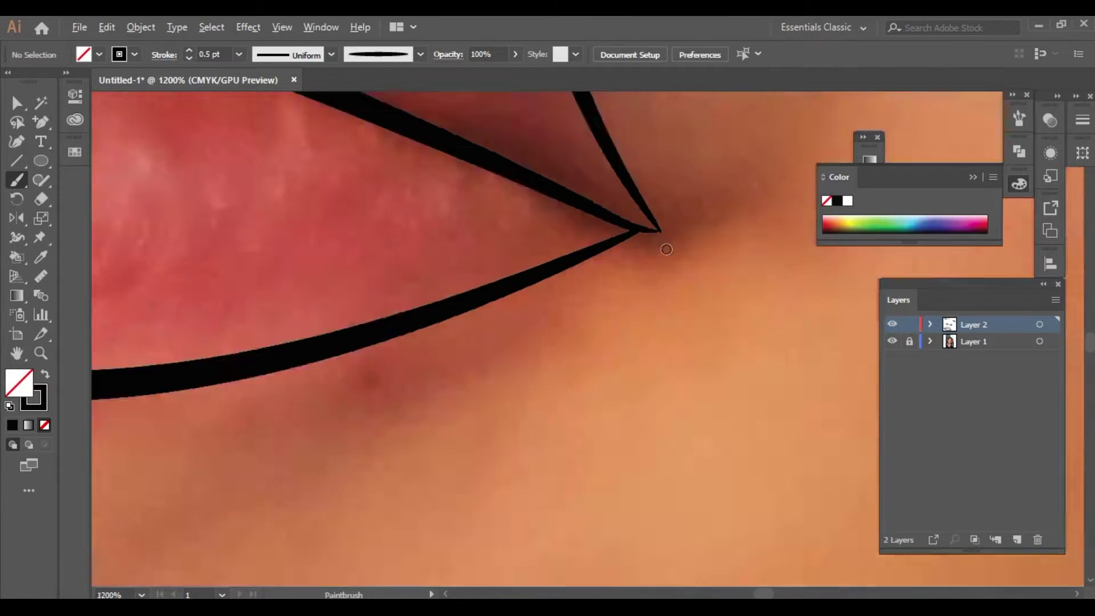
scroll(513, 285, "down", 8)
scroll(383, 320, "up", 10)
left_click(383, 319, "ctrl")
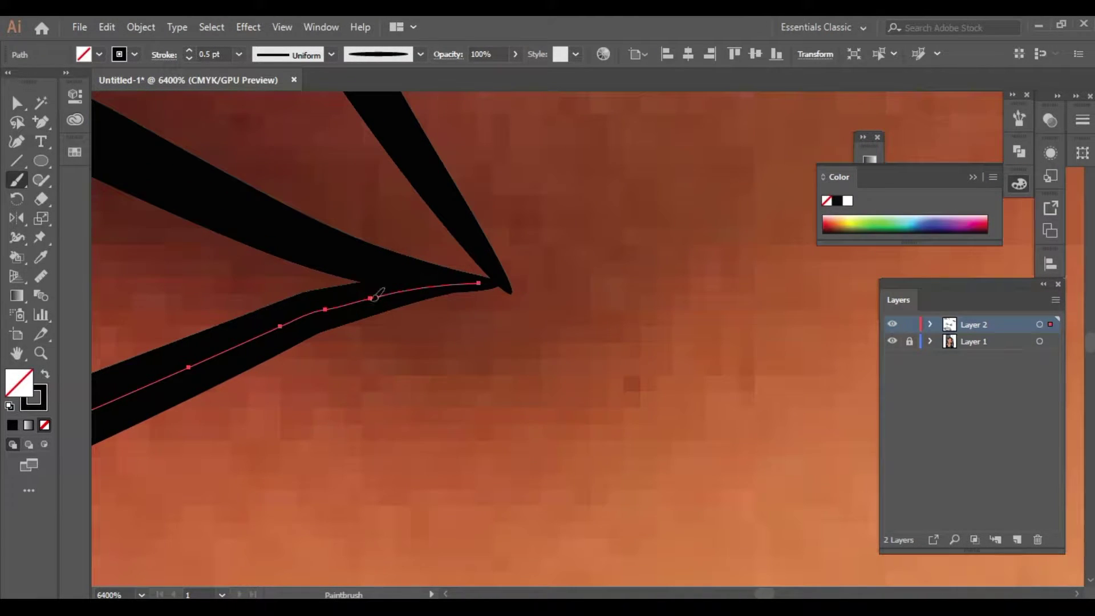
key("ctrl+1")
Switch to the Pencil tool with colours swapped so new shapes fill black
scroll(602, 289, "down", 4)
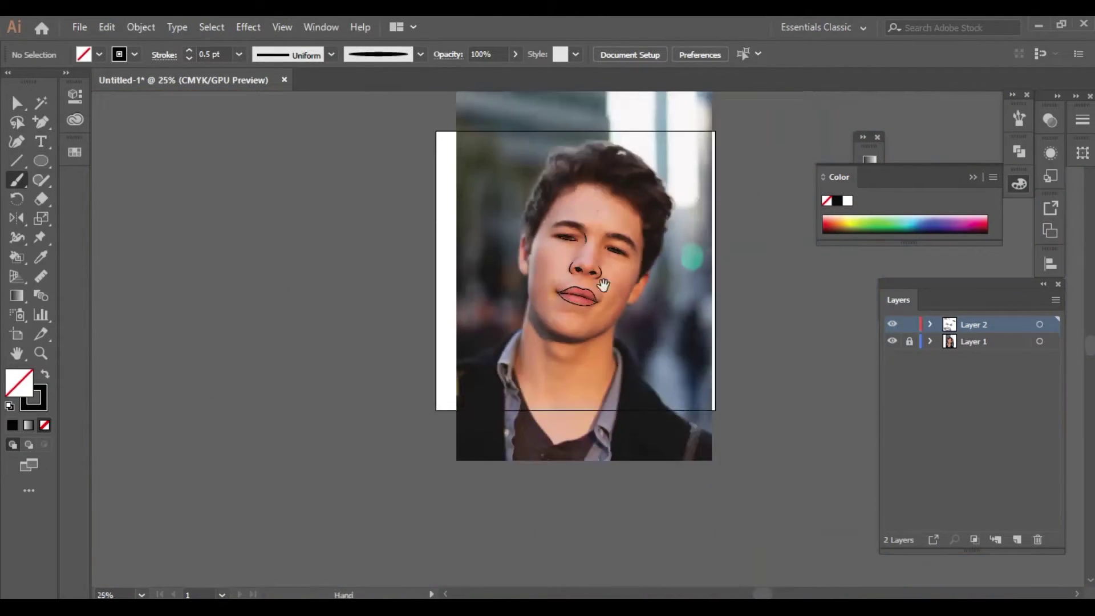
scroll(455, 362, "up", 3)
scroll(640, 331, "up", 3)
scroll(640, 331, "up", 2)
scroll(386, 228, "down", 5)
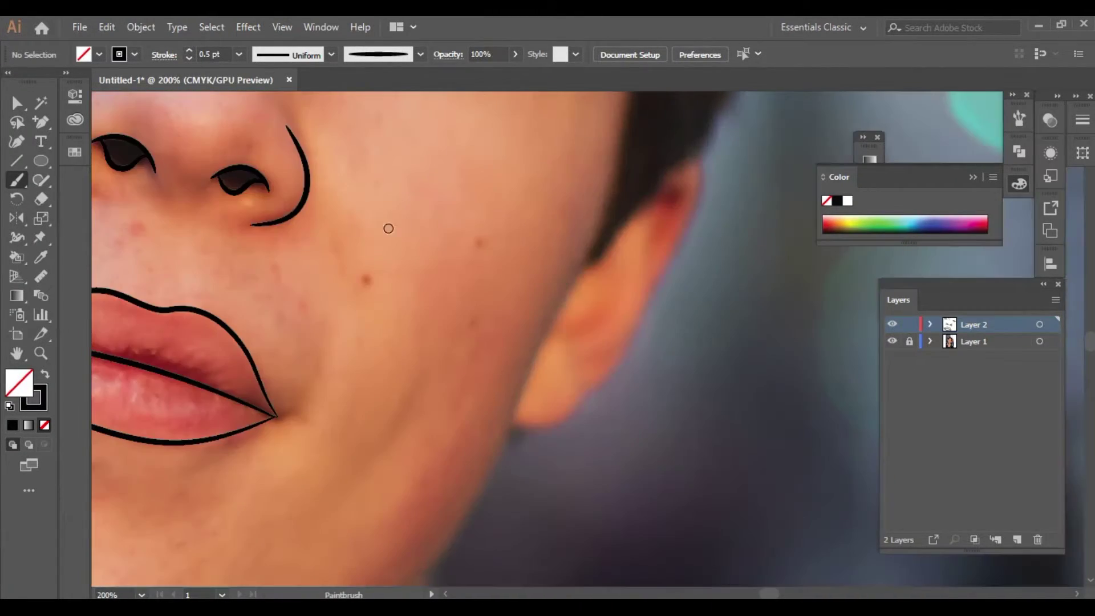
left_click_drag(41, 179, 78, 198)
key("shift+x")
scroll(199, 204, "down", 3)
Fill the left and right nostril interiors with solid black pencil shapes
scroll(199, 205, "up", 7)
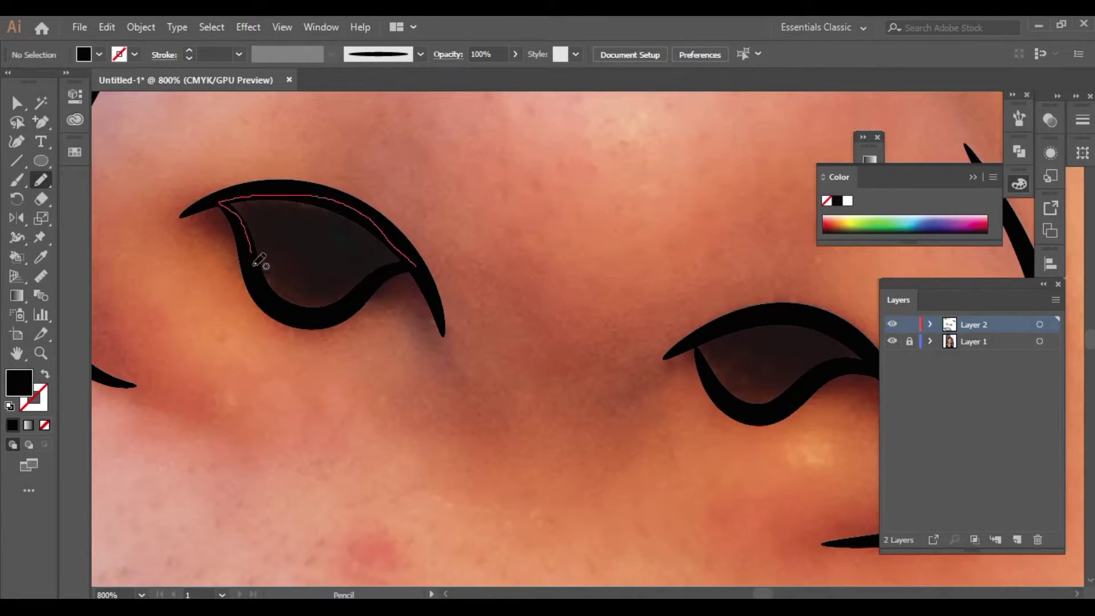
left_click_drag(259, 261, 256, 264)
scroll(707, 342, "up", 2)
left_click_drag(435, 279, 663, 263)
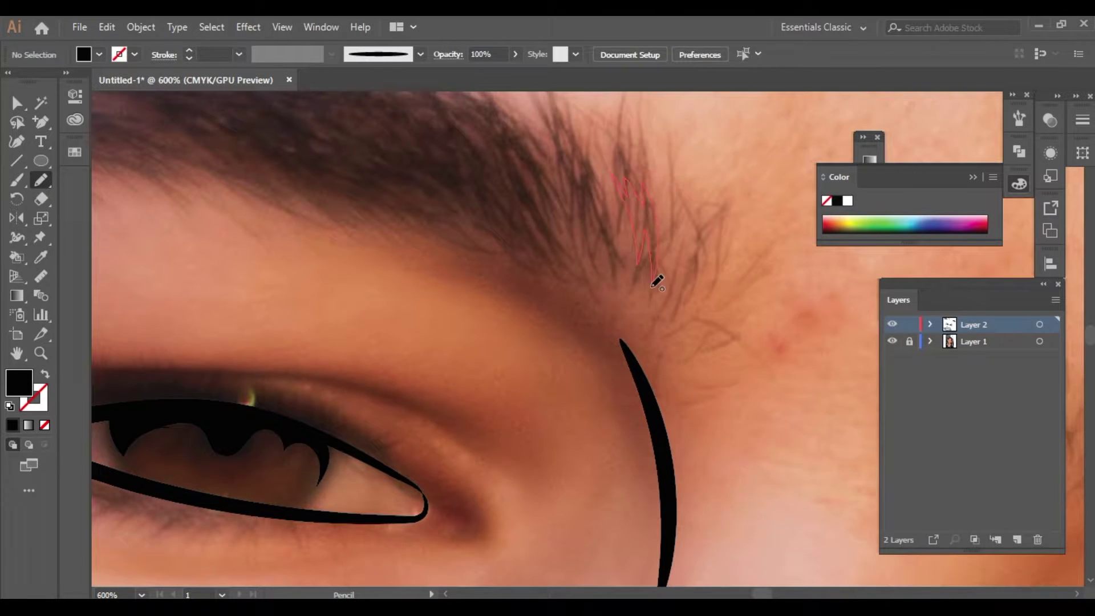
Draw the eyebrow as a filled black shape with hair flicks, hiding the photo to check
left_click_drag(656, 282, 590, 285)
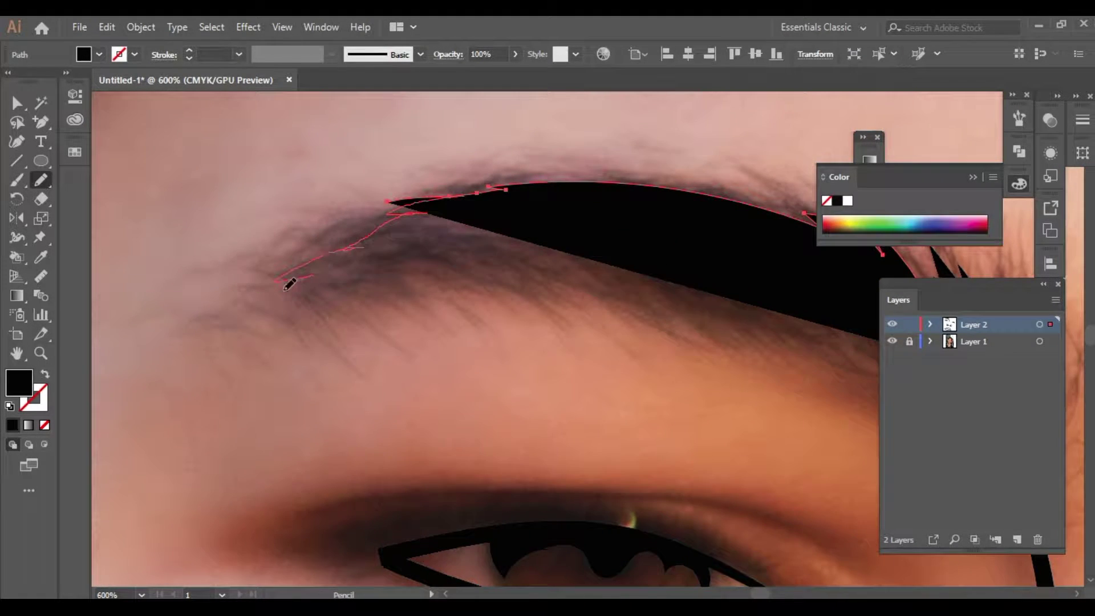
left_click_drag(530, 285, 750, 342)
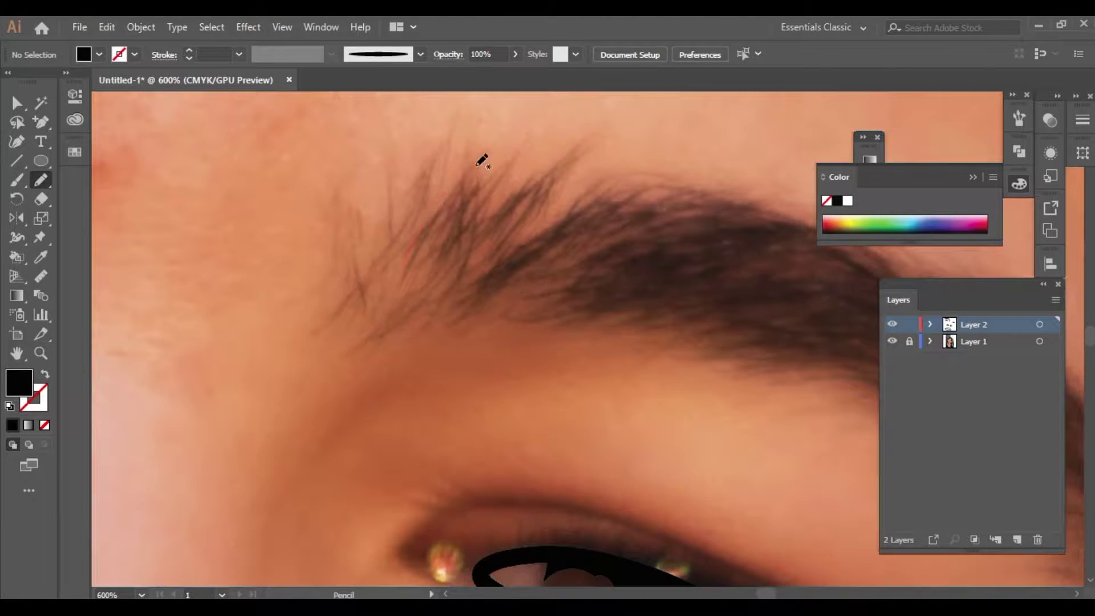
left_click_drag(477, 165, 407, 265)
left_click_drag(513, 199, 465, 291)
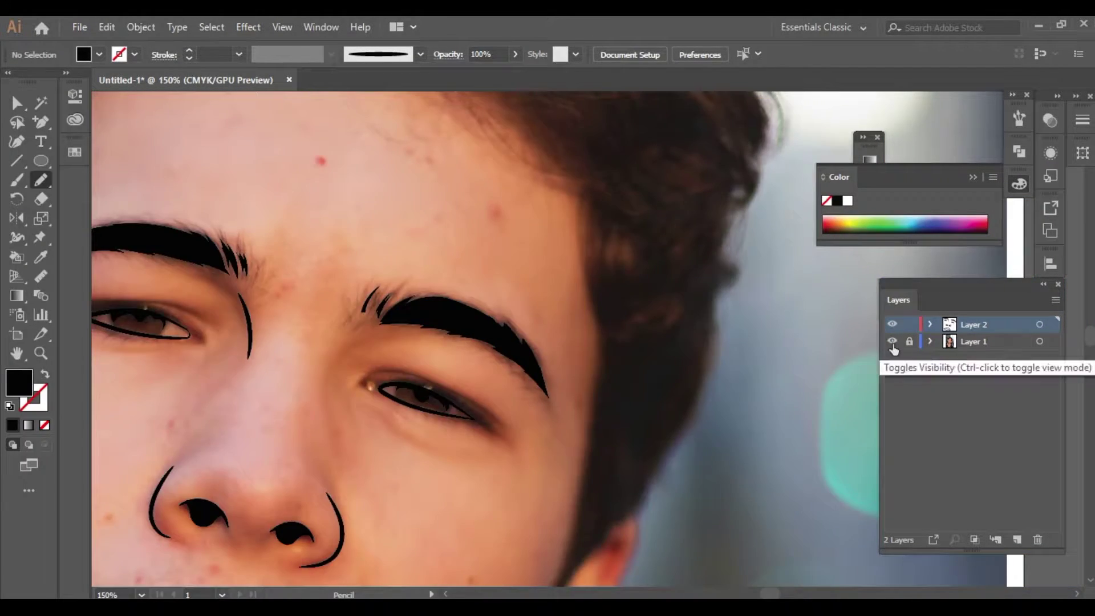
left_click(892, 342)
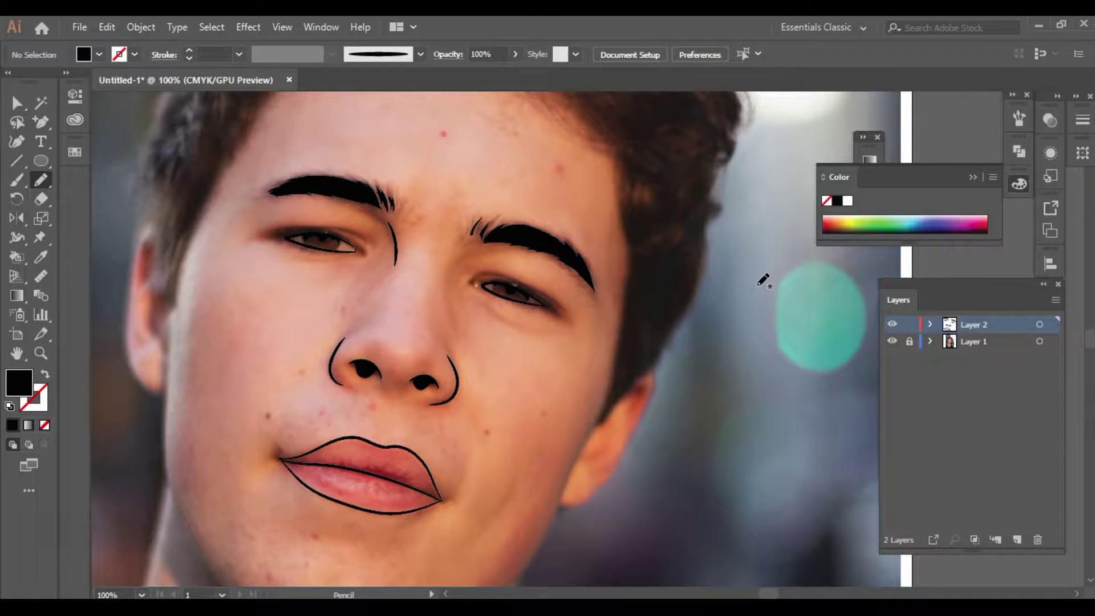
left_click(17, 179)
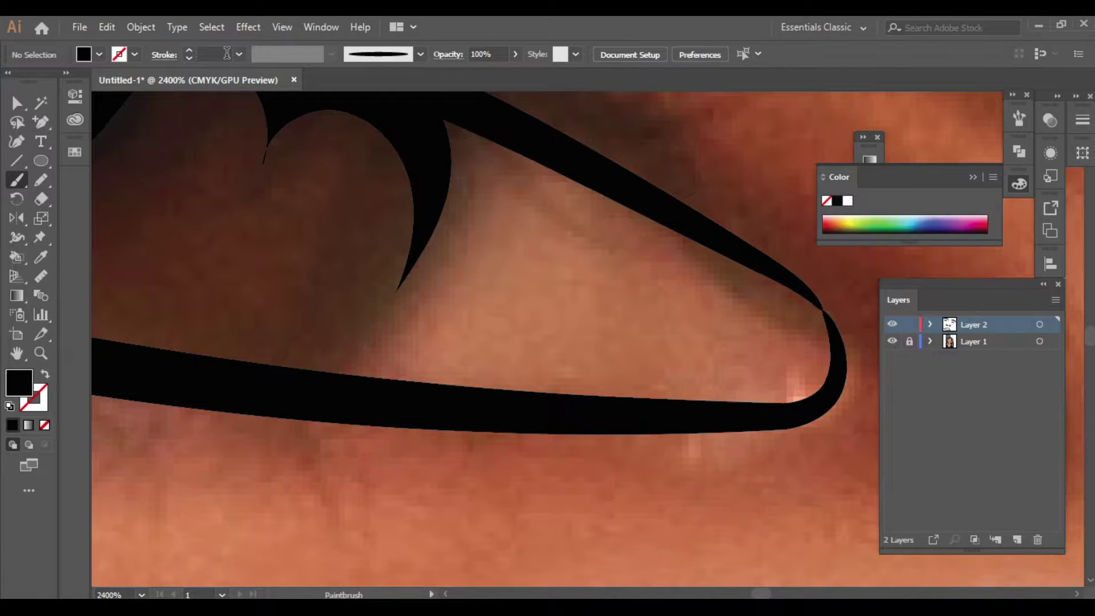
Paint a thinner curved stroke inside the eye, redrawing and deleting bad attempts
left_click_drag(428, 227, 311, 397)
key("[")
left_click_drag(443, 195, 426, 303)
left_click_drag(367, 166, 305, 518)
left_click_drag(391, 183, 411, 417)
key("ctrl+minus")
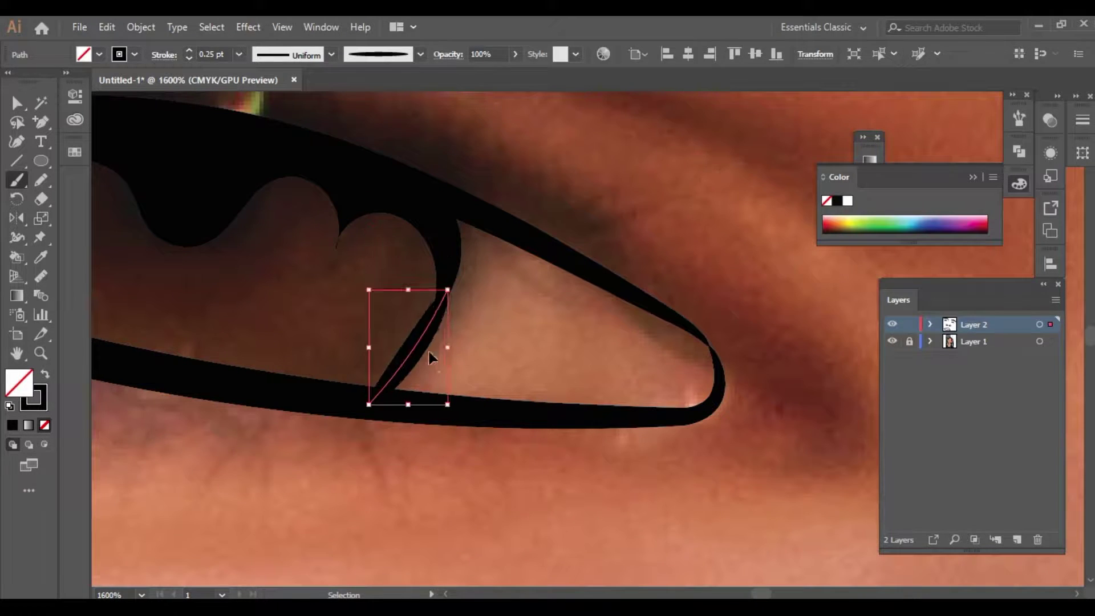
key("Delete")
Draw thin curved lines along the first eye's iris edge
left_click_drag(445, 215, 451, 258)
left_click_drag(361, 403, 299, 392)
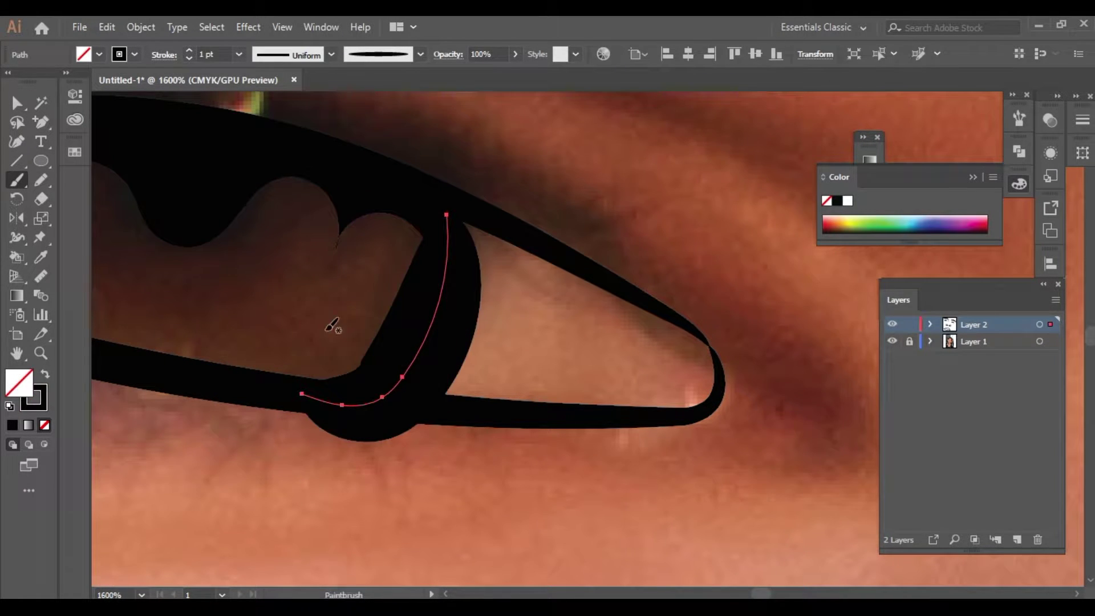
scroll(340, 225, "down", 5)
scroll(340, 226, "up", 5)
Trace the iris edge in the other eye with curved strokes
mouse_move(334, 195)
left_mouse_down()
mouse_move(340, 225)
mouse_move(472, 420)
left_mouse_up()
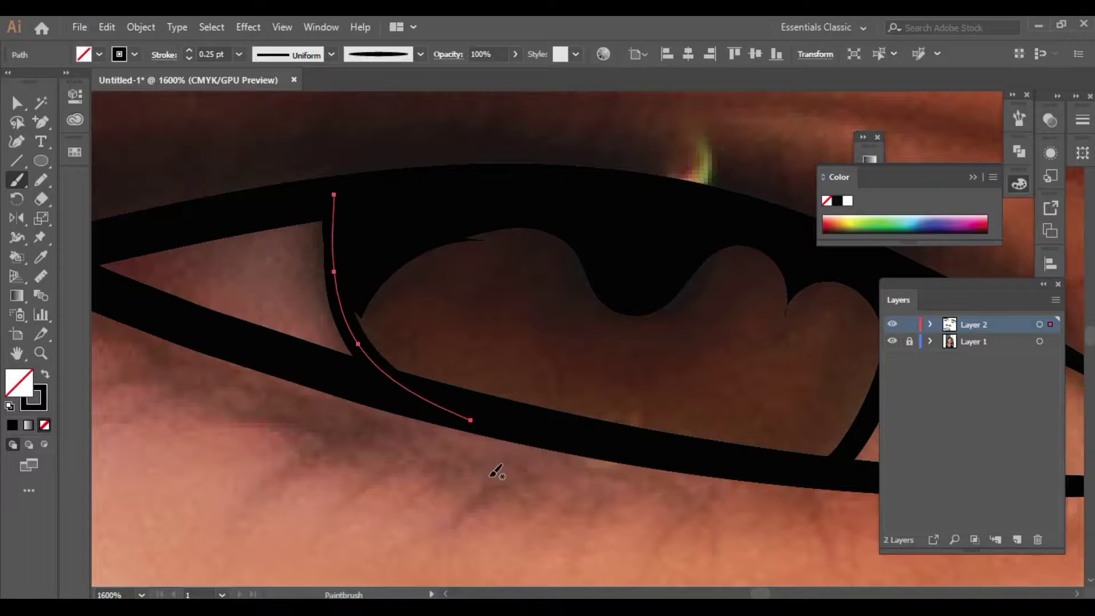
scroll(496, 471, "down", 5)
scroll(621, 484, "up", 4)
scroll(519, 310, "up", 3)
mouse_move(547, 142)
left_mouse_down()
mouse_move(521, 393)
mouse_move(601, 195)
left_mouse_up()
scroll(522, 394, "down", 5)
scroll(491, 384, "up", 5)
scroll(626, 391, "down", 5)
scroll(570, 348, "down", 3)
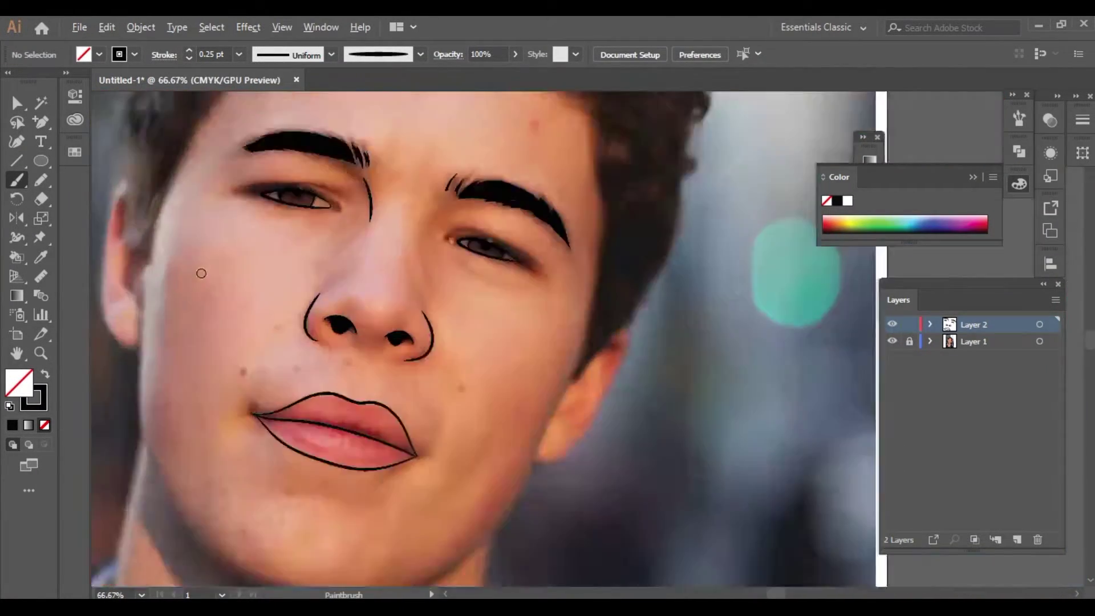
scroll(570, 348, "down", 2)
scroll(673, 294, "up", 5)
scroll(667, 158, "up", 1)
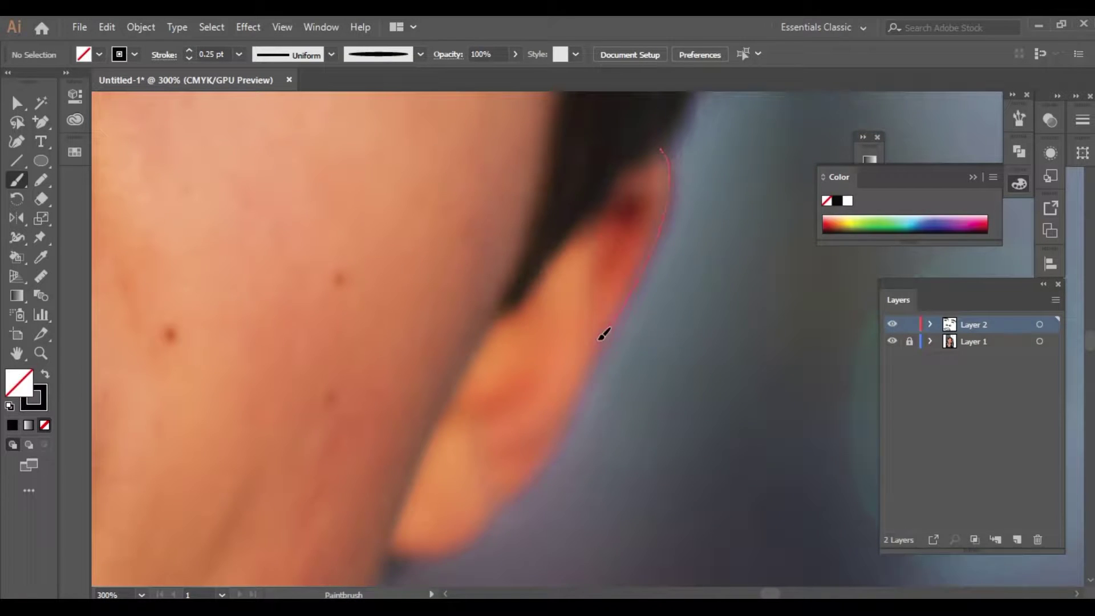
Outline the first ear with a heavier stroke and add its inner fold strokes
left_click_drag(463, 548, 380, 556)
left_click(189, 49)
left_click(189, 49)
left_click(604, 245, "ctrl")
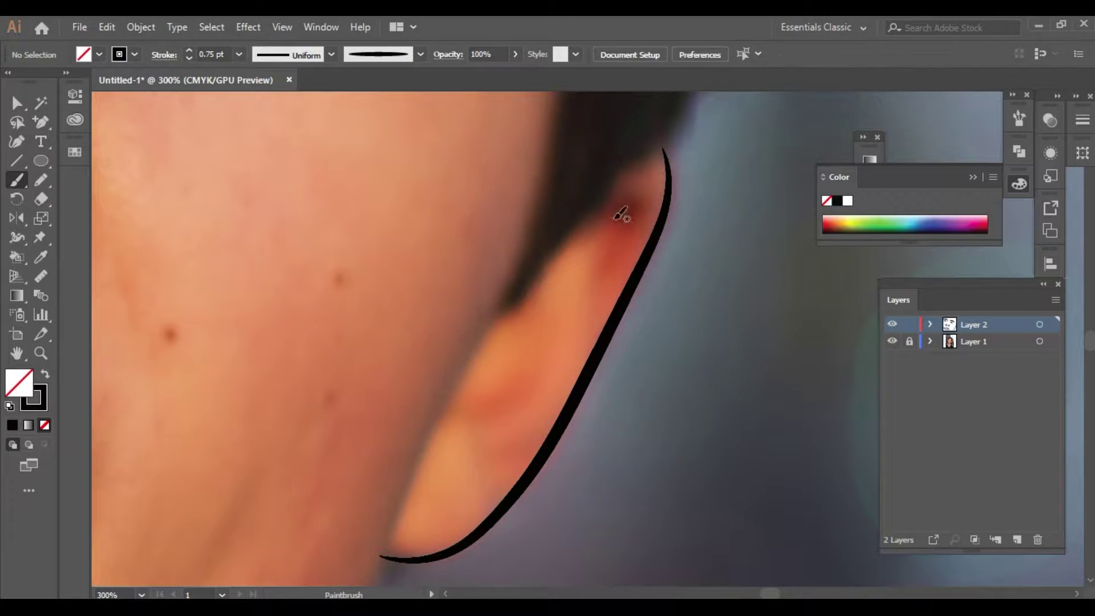
left_click_drag(619, 222, 593, 282)
left_click_drag(546, 391, 477, 435)
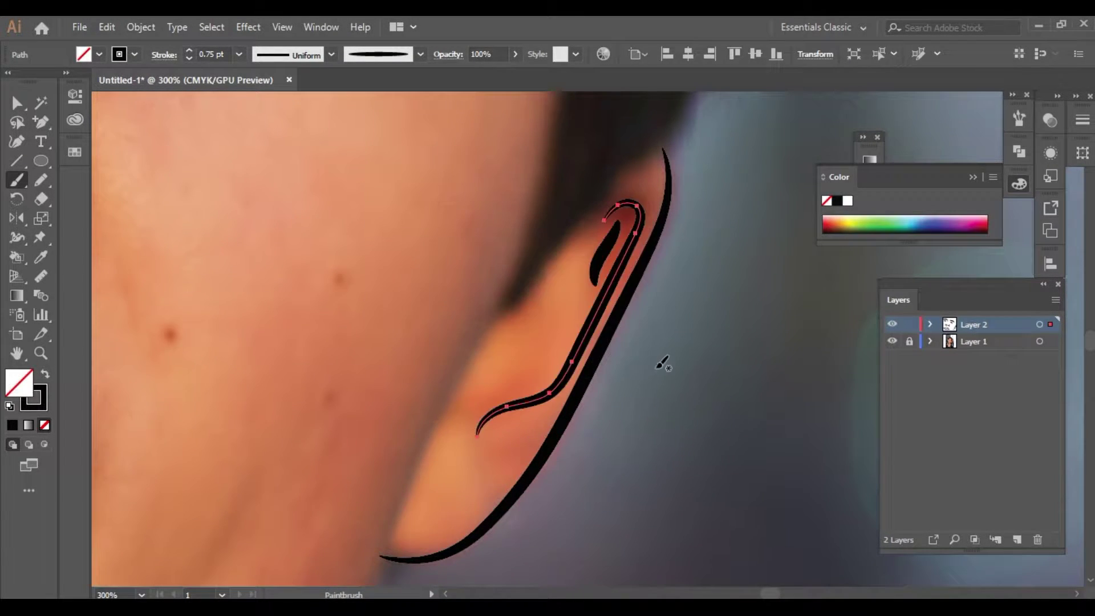
left_click(606, 394, "ctrl")
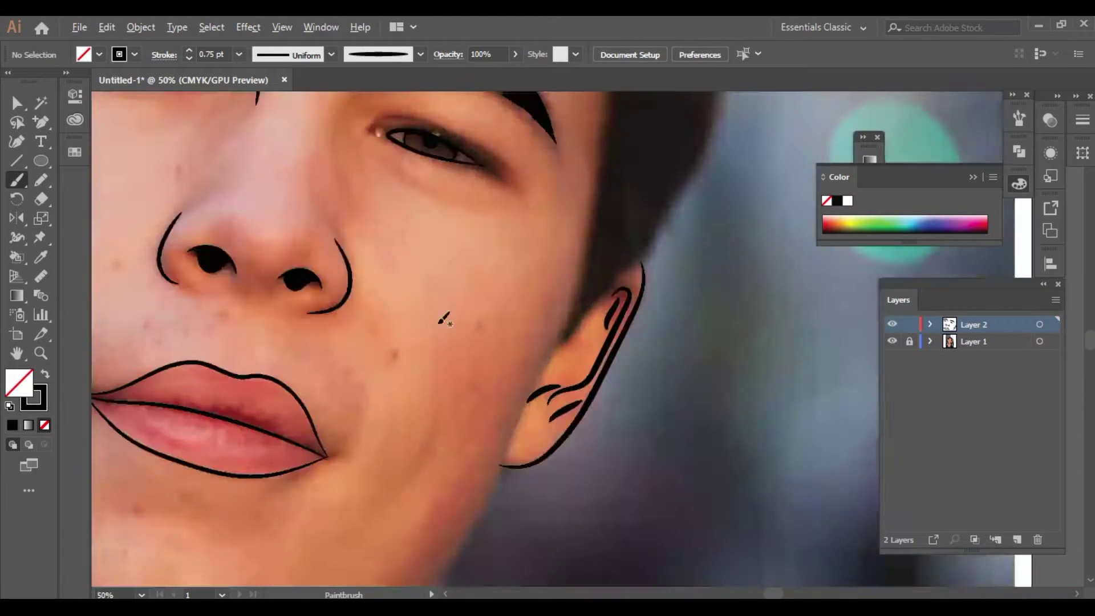
Zoom in and outline the other ear's outer edge and inner fold
key("ctrl+plus")
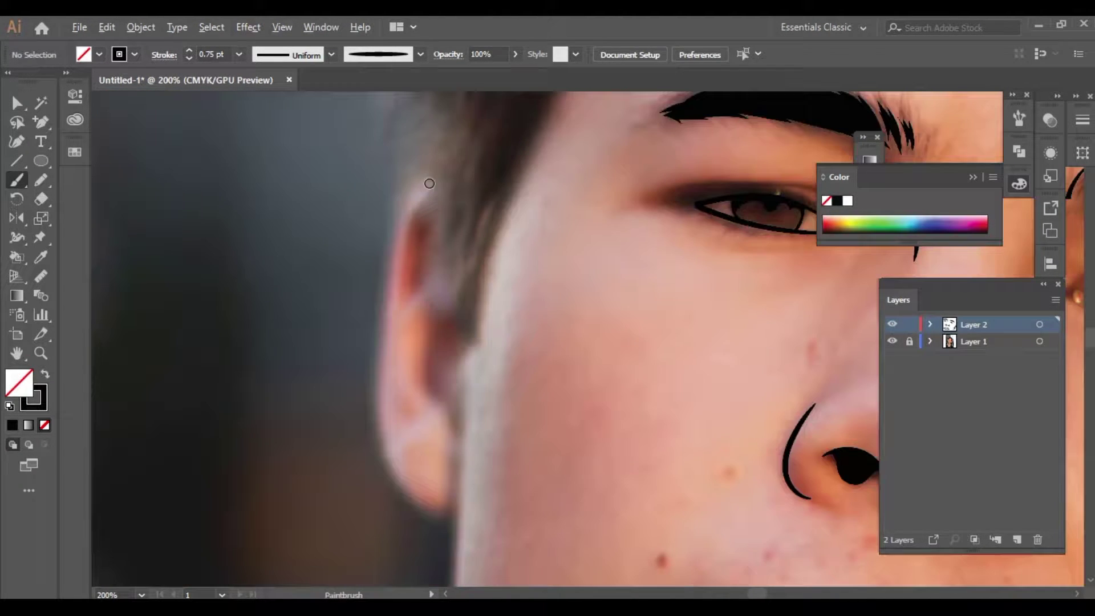
left_click_drag(381, 392, 456, 517)
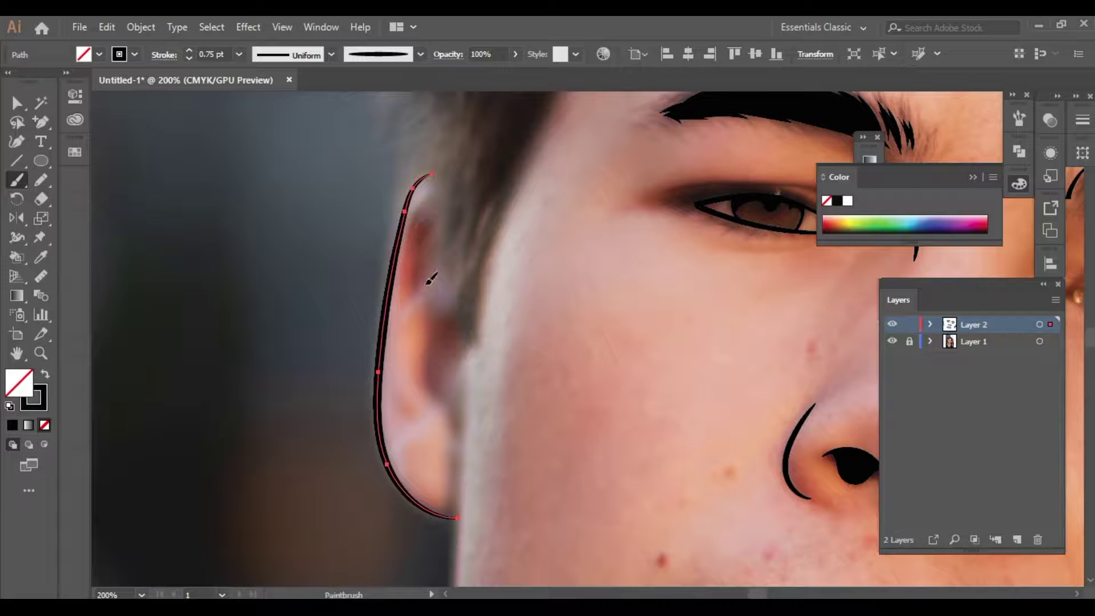
left_click_drag(427, 276, 430, 212)
left_click_drag(466, 314, 433, 311)
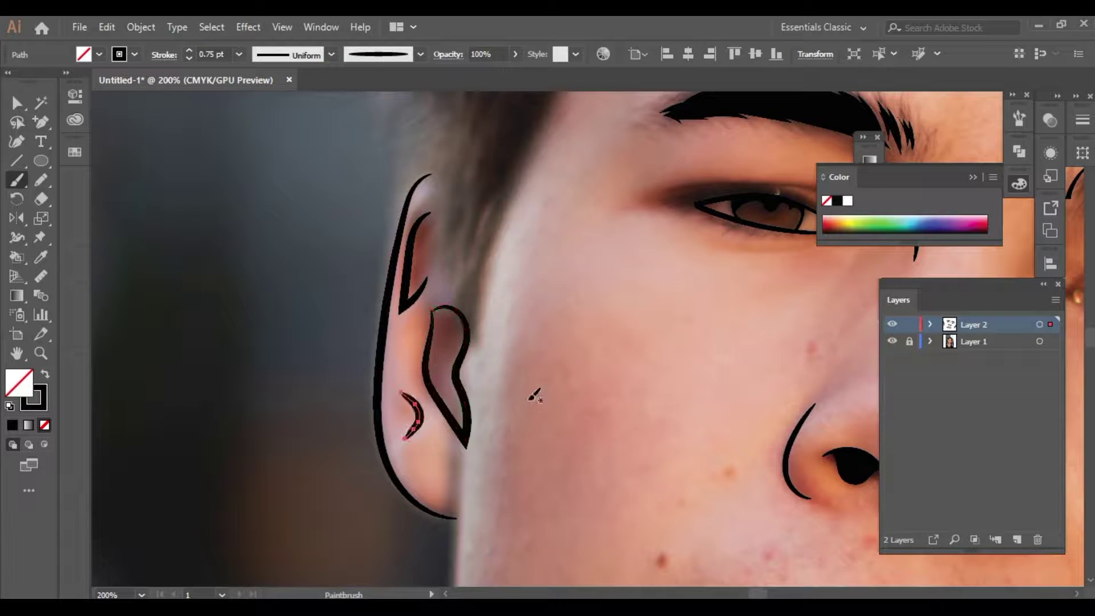
key("ctrl+shift+a")
Trace the jawline from below the ear, around the chin, and up toward the far cheek
scroll(496, 469, "down", 5)
scroll(456, 194, "up", 6)
left_click_drag(451, 409, 455, 520)
scroll(464, 286, "down", 3)
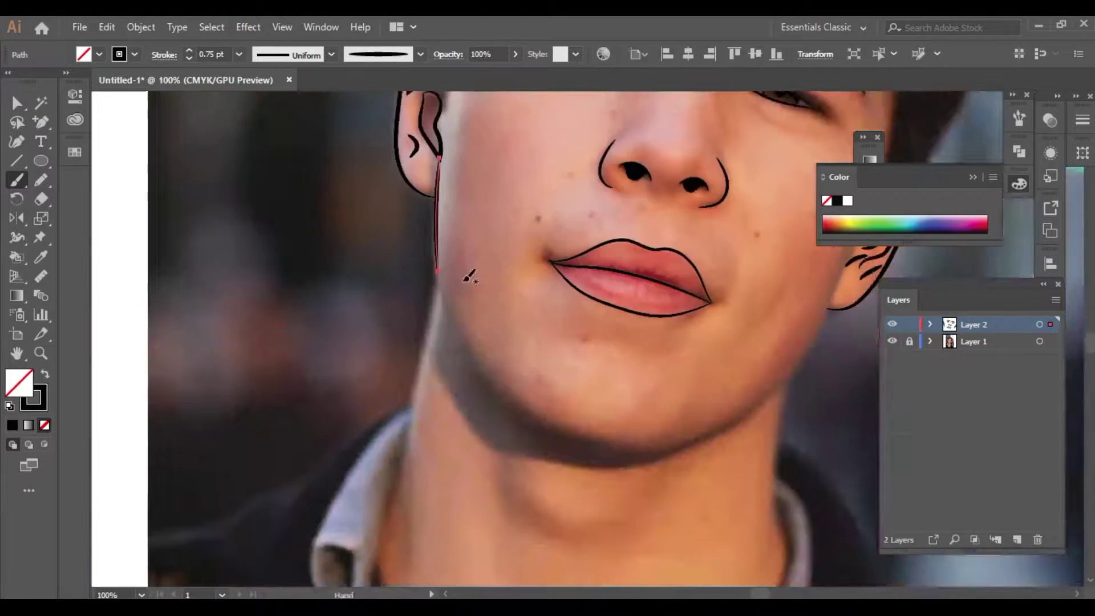
scroll(416, 251, "up", 2)
left_click_drag(414, 259, 447, 350)
left_click_drag(574, 537, 573, 536)
scroll(514, 399, "down", 4)
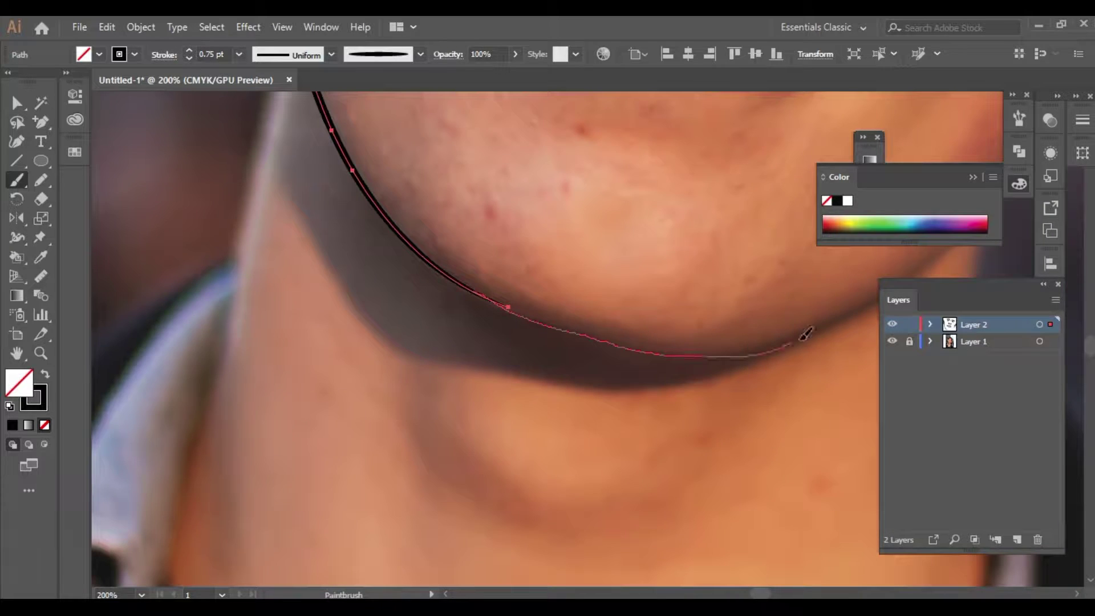
left_click_drag(805, 334, 807, 333)
scroll(445, 442, "down", 3)
scroll(501, 403, "up", 4)
left_click_drag(500, 403, 701, 142)
Redraw the upper cheek line and add curved strokes where the ear meets the neck
left_click_drag(465, 447, 546, 376)
left_click_drag(714, 103, 714, 101)
scroll(714, 102, "down", 4)
scroll(538, 348, "up", 4)
left_click_drag(616, 171, 442, 545)
scroll(442, 544, "up", 2)
scroll(584, 202, "down", 3)
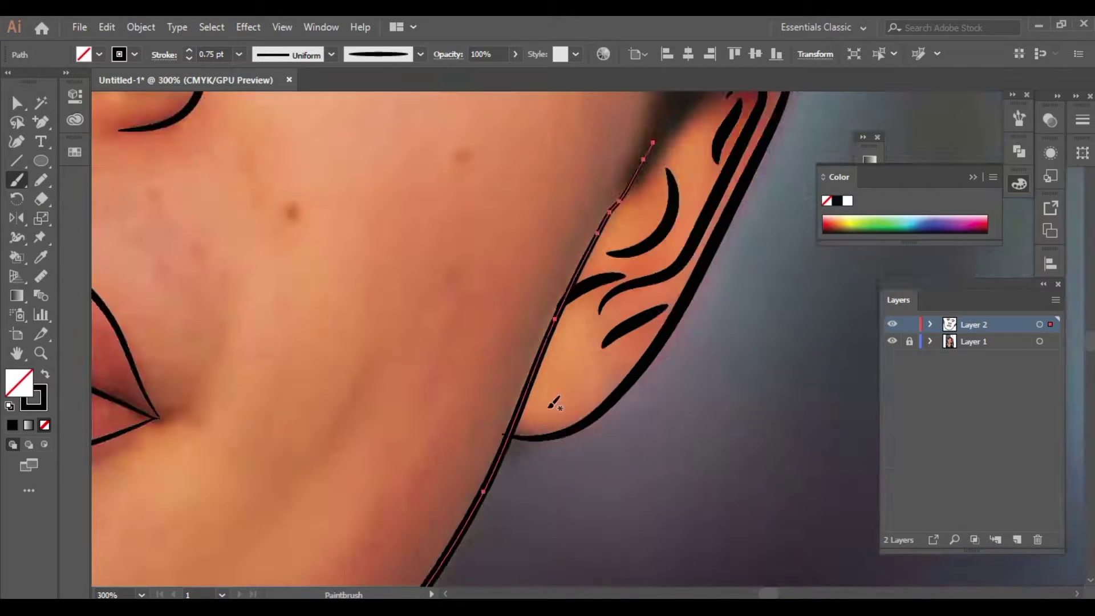
scroll(487, 424, "up", 3)
left_click_drag(878, 262, 487, 424)
Select the new curved stroke and its end point to adjust the join
key("v")
scroll(419, 392, "up", 3)
left_click(418, 392)
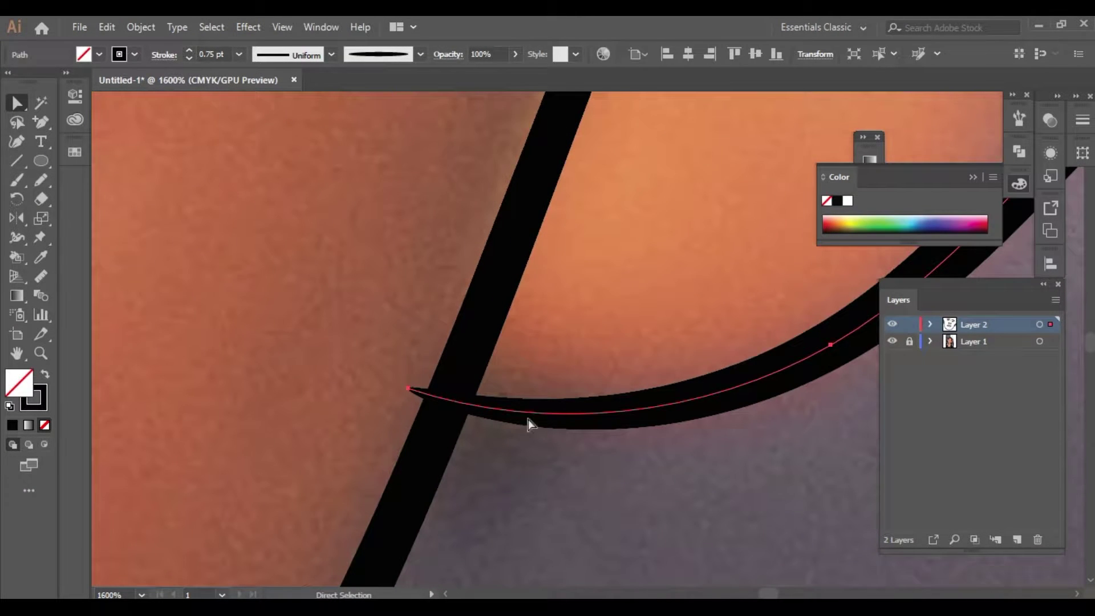
left_click(409, 391)
scroll(410, 391, "down", 2)
scroll(550, 305, "down", 3)
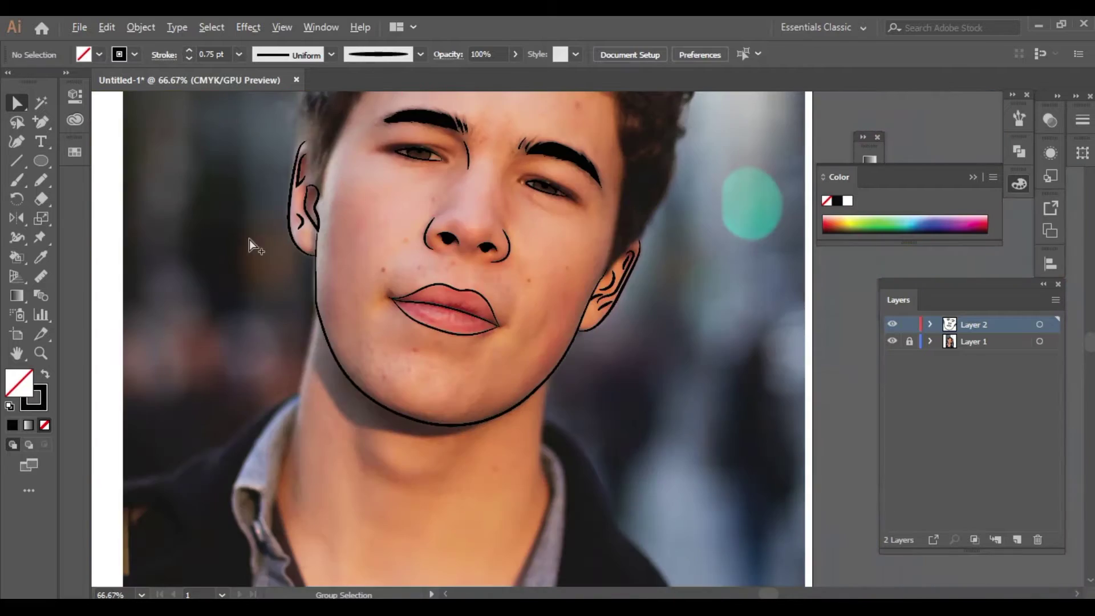
scroll(248, 239, "up", 2)
Return to the Paintbrush, deselect the jaw path, and draw a line down the neck
key("b")
scroll(403, 154, "down", 2)
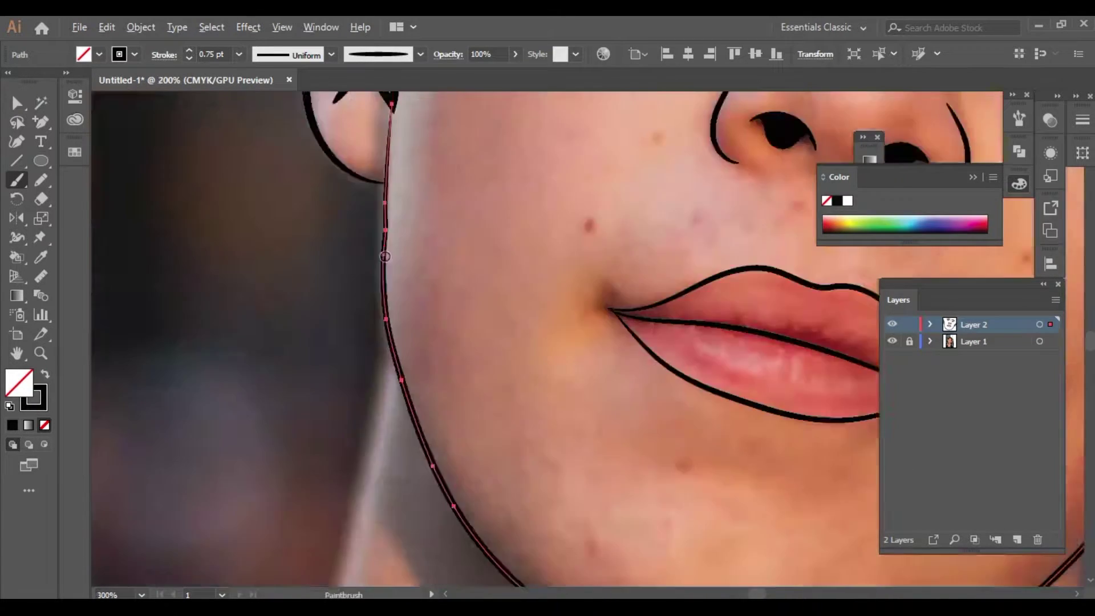
scroll(369, 359, "up", 3)
key("ctrl+shift+a")
scroll(368, 361, "down", 2)
scroll(359, 399, "down", 2)
scroll(362, 423, "up", 2)
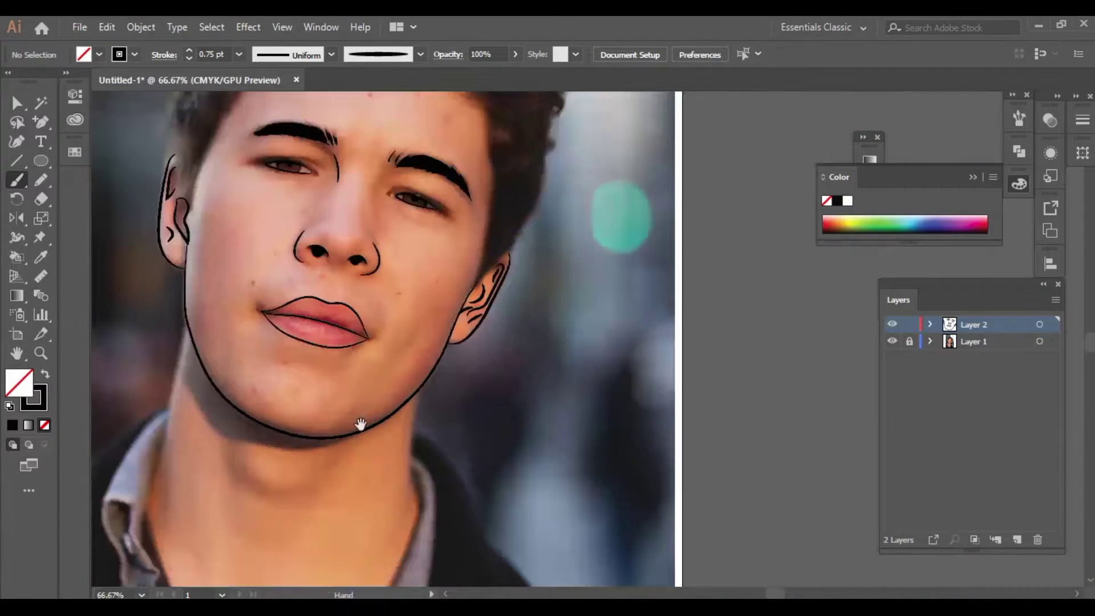
scroll(519, 199, "up", 2)
left_click_drag(490, 498, 491, 501)
scroll(496, 261, "down", 2)
scroll(496, 262, "down", 2)
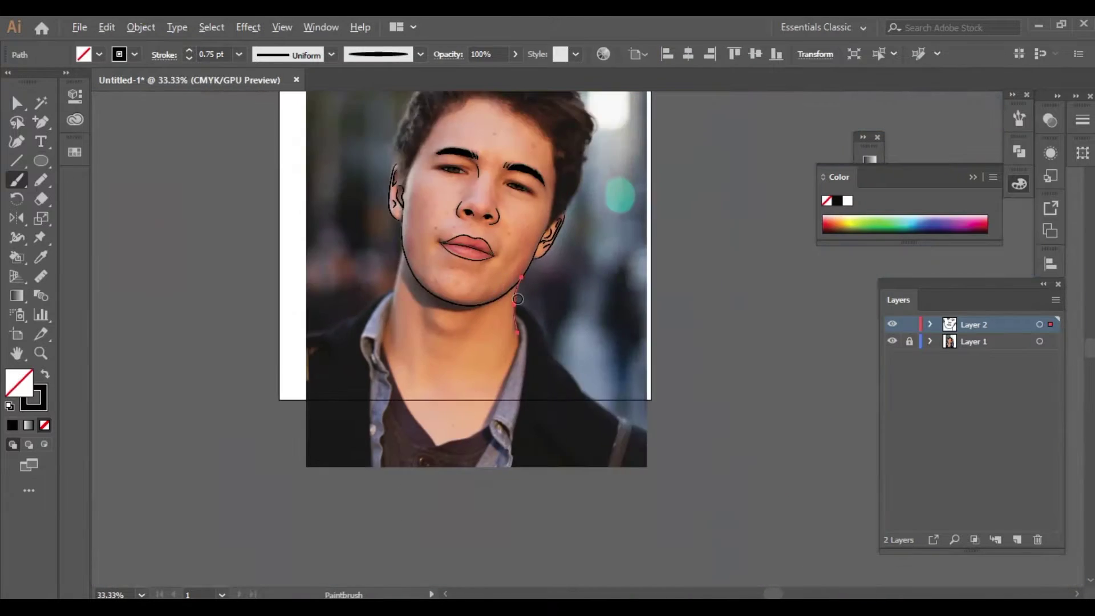
scroll(533, 298, "up", 2)
scroll(563, 249, "down", 2)
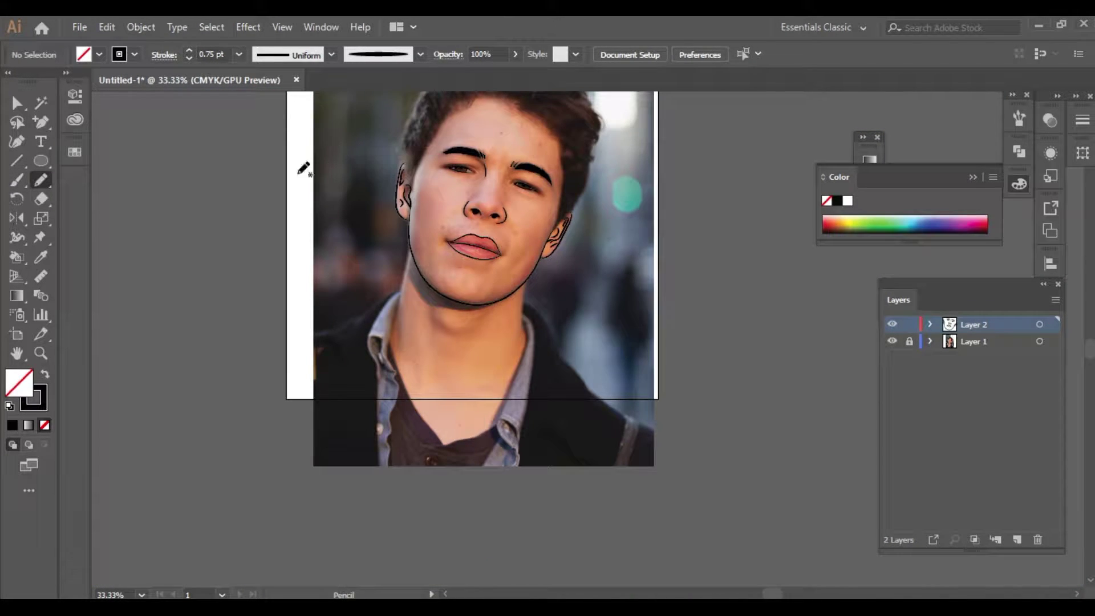
Draw the sideburn as a closed Pencil shape and swap its fill to solid black
left_click(42, 182)
scroll(416, 183, "up", 5)
scroll(396, 225, "up", 1)
left_click_drag(385, 238, 373, 318)
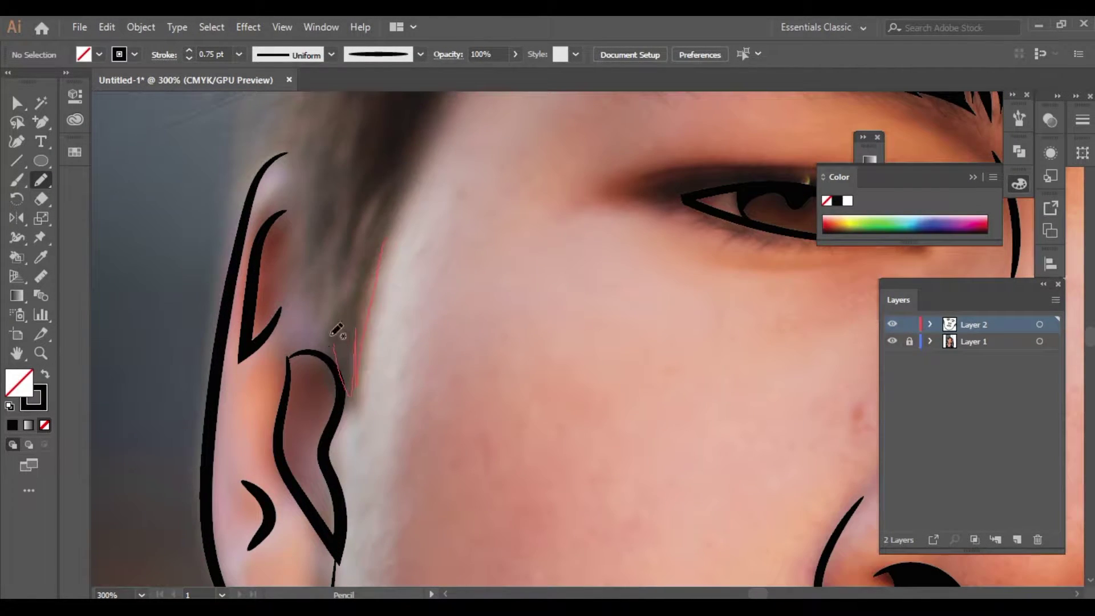
left_click_drag(325, 111, 384, 335)
key("shift+x")
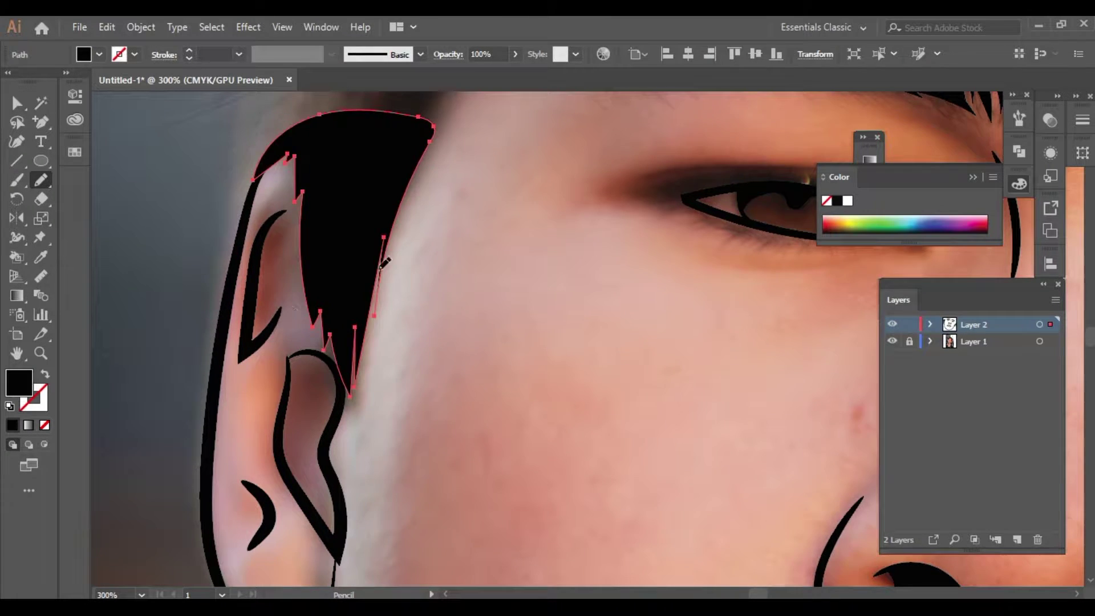
scroll(377, 262, "up", 2)
scroll(387, 281, "down", 3)
scroll(387, 281, "up", 3)
left_click(251, 457, "ctrl")
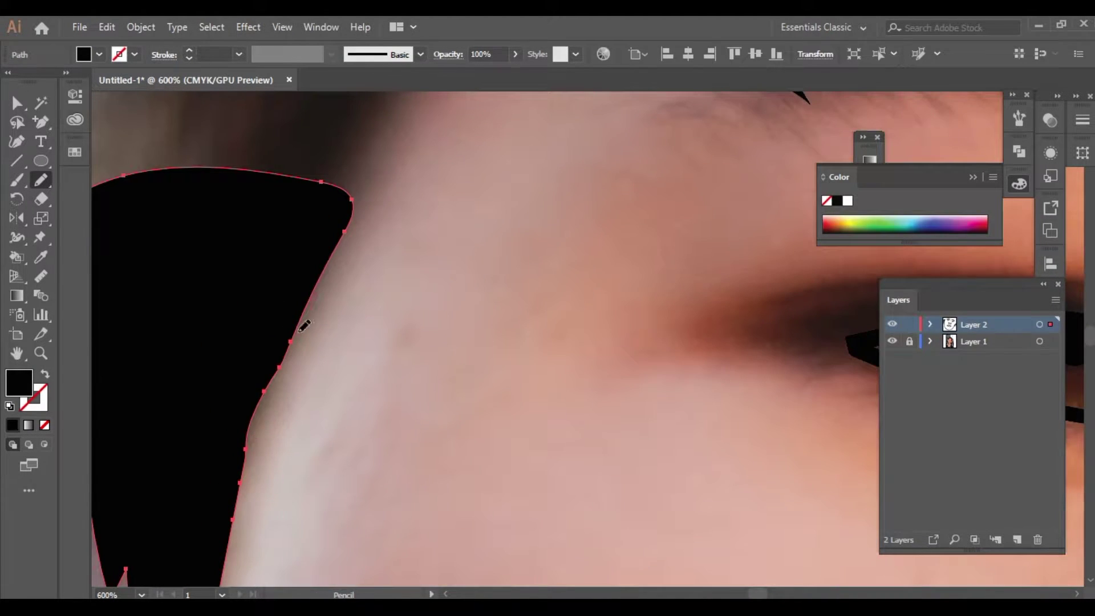
Draw a hair lock above the ear up the temple, then undo the oversized shape
scroll(274, 376, "down", 4)
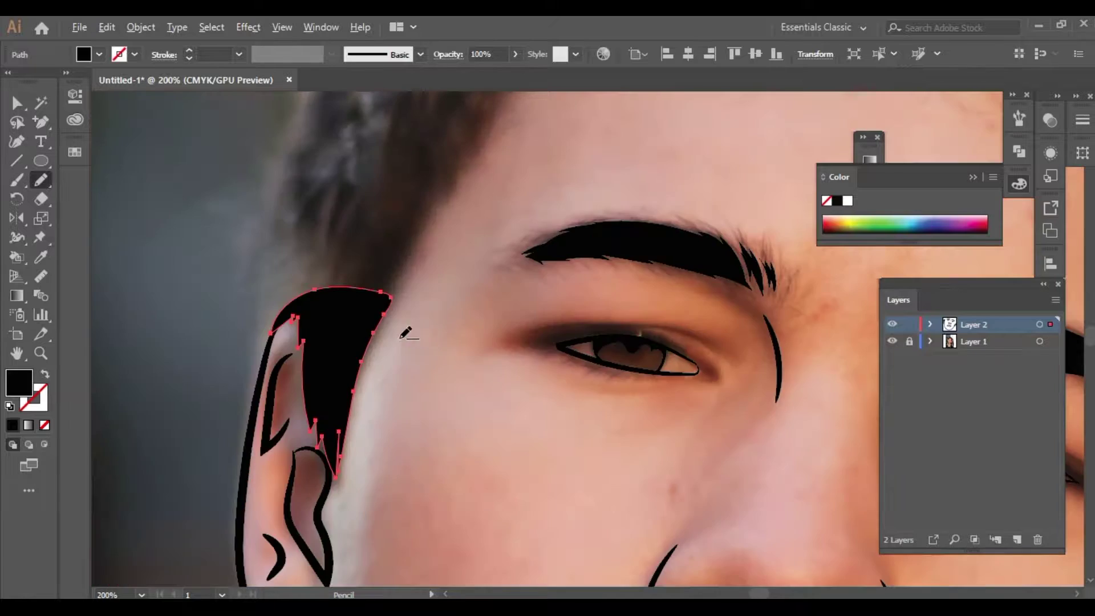
scroll(327, 471, "down", 1)
left_click(330, 342, "ctrl")
scroll(264, 366, "down", 4)
scroll(325, 442, "up", 4)
left_click_drag(344, 271, 377, 218)
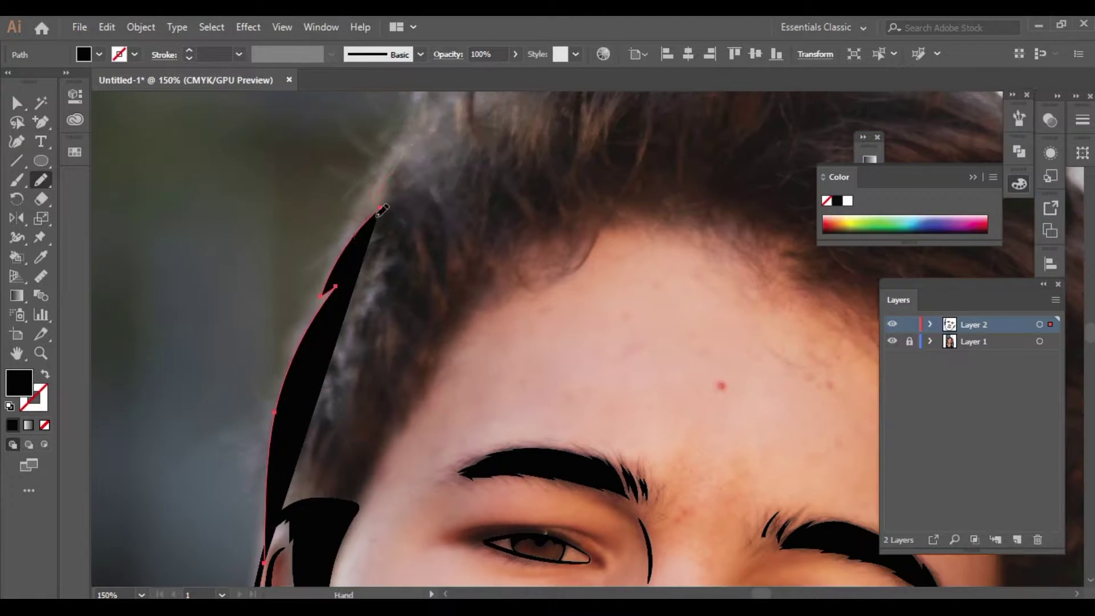
left_click_drag(306, 513, 303, 510)
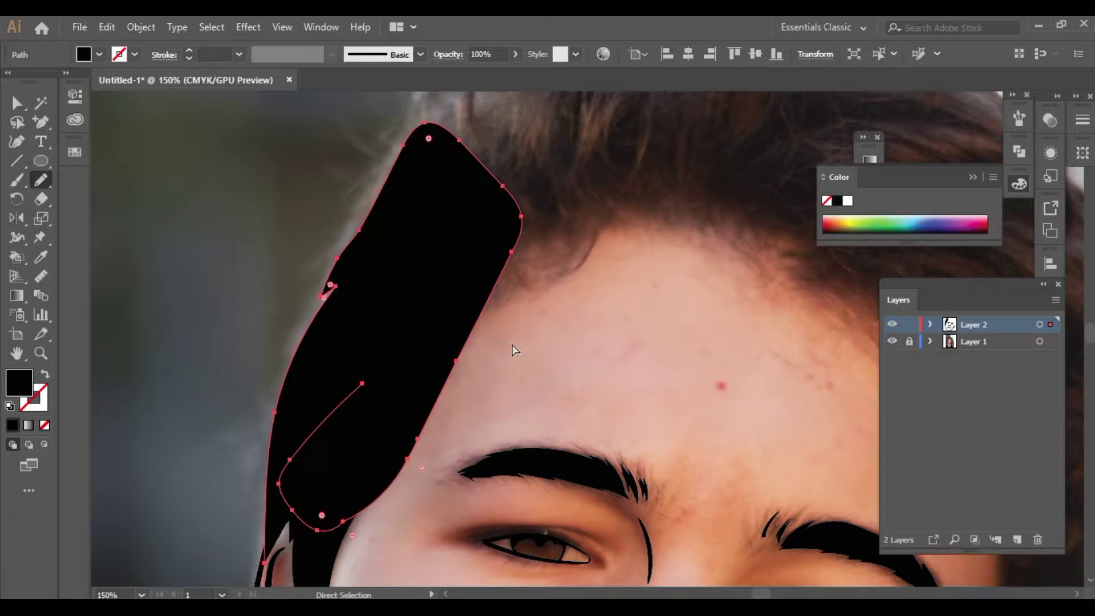
left_click(513, 345, "ctrl")
scroll(514, 345, "up", 1)
key("ctrl+z")
key("ctrl+z")
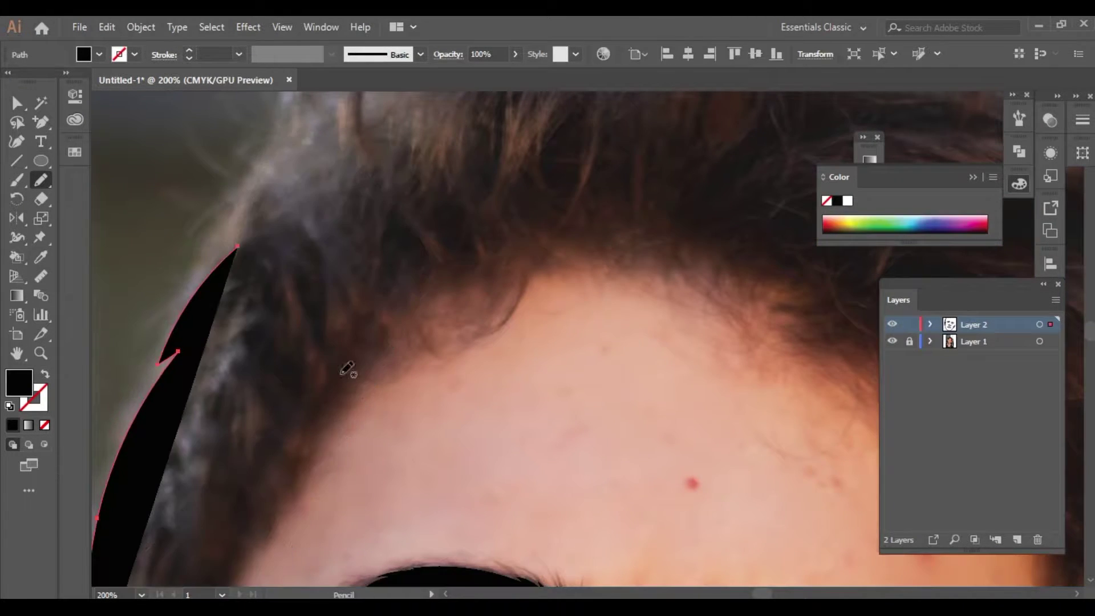
scroll(337, 298, "down", 1)
Redraw the temple hair and add black hair shapes and a spike across the forehead hairline
left_click_drag(331, 406, 282, 501)
scroll(282, 501, "down", 3)
left_click_drag(256, 394, 217, 433)
left_click(490, 258, "ctrl")
scroll(411, 289, "down", 1)
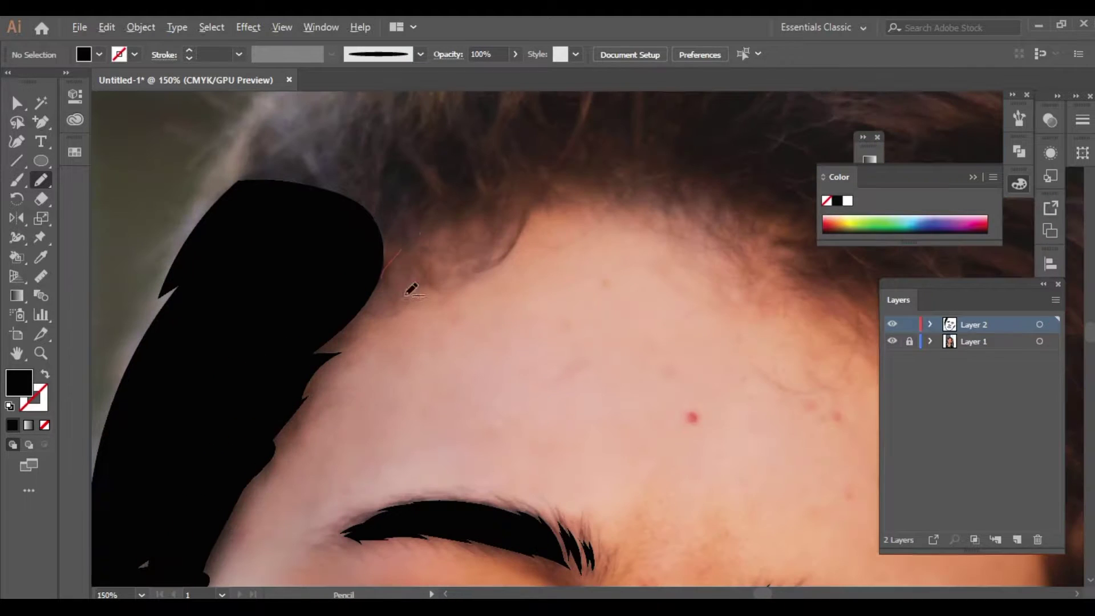
left_click_drag(563, 170, 558, 174)
scroll(559, 228, "down", 3)
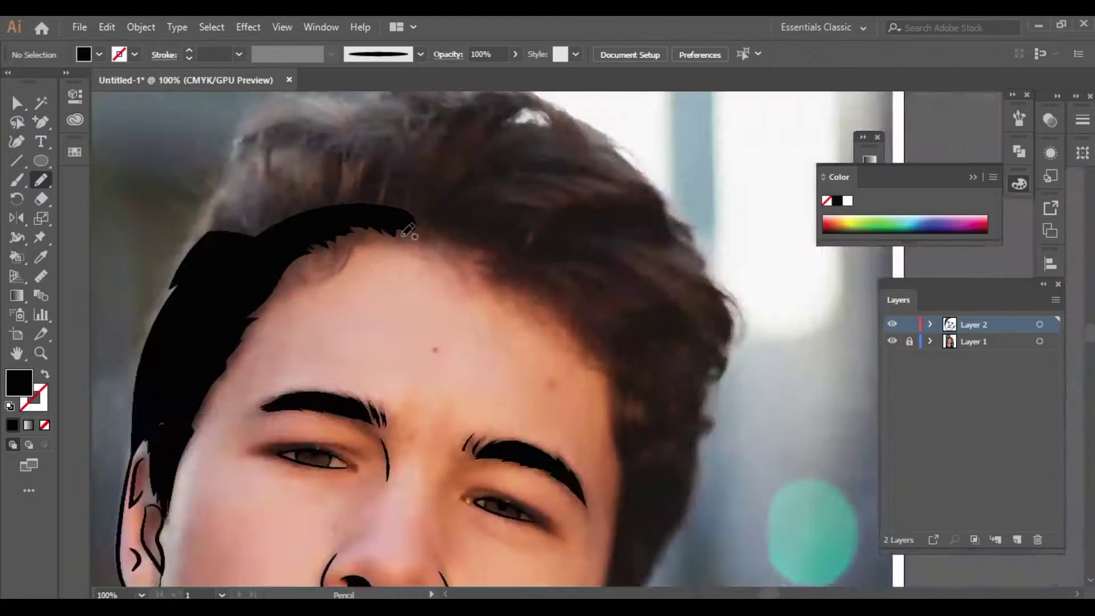
scroll(559, 228, "up", 4)
left_click_drag(444, 196, 620, 292)
scroll(367, 255, "down", 1)
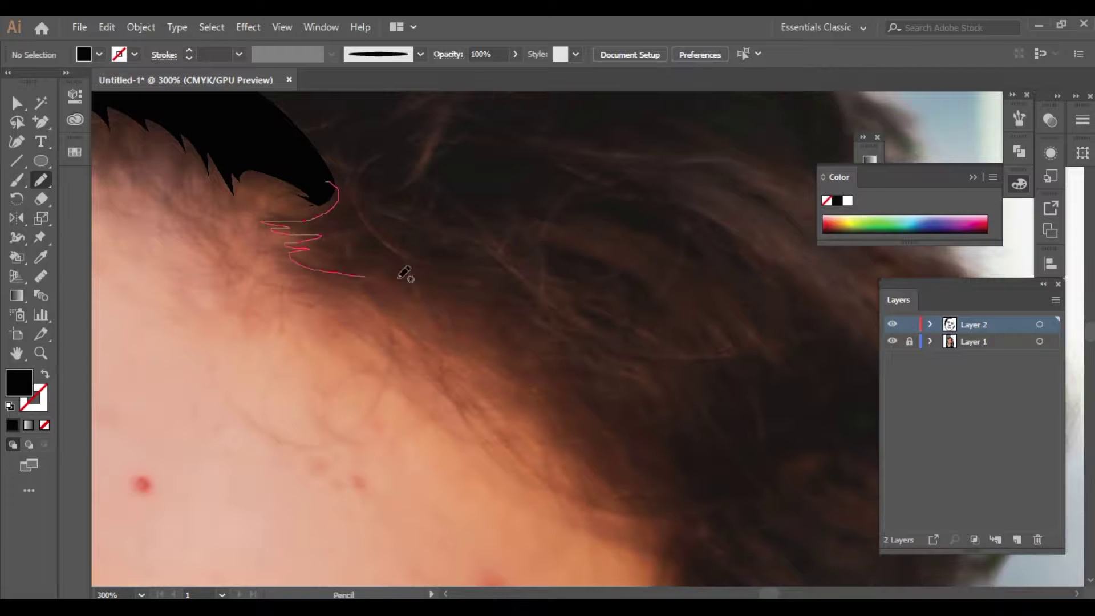
Extend the black hair along the forehead hairline and down the far side of the face
left_click_drag(601, 453, 595, 450)
scroll(355, 362, "down", 2)
scroll(447, 270, "up", 2)
left_click_drag(427, 134, 482, 497)
scroll(481, 496, "down", 3)
mouse_move(511, 291)
left_mouse_down()
mouse_move(566, 253)
mouse_move(561, 263)
left_mouse_up()
scroll(581, 342, "up", 2)
scroll(459, 220, "down", 1)
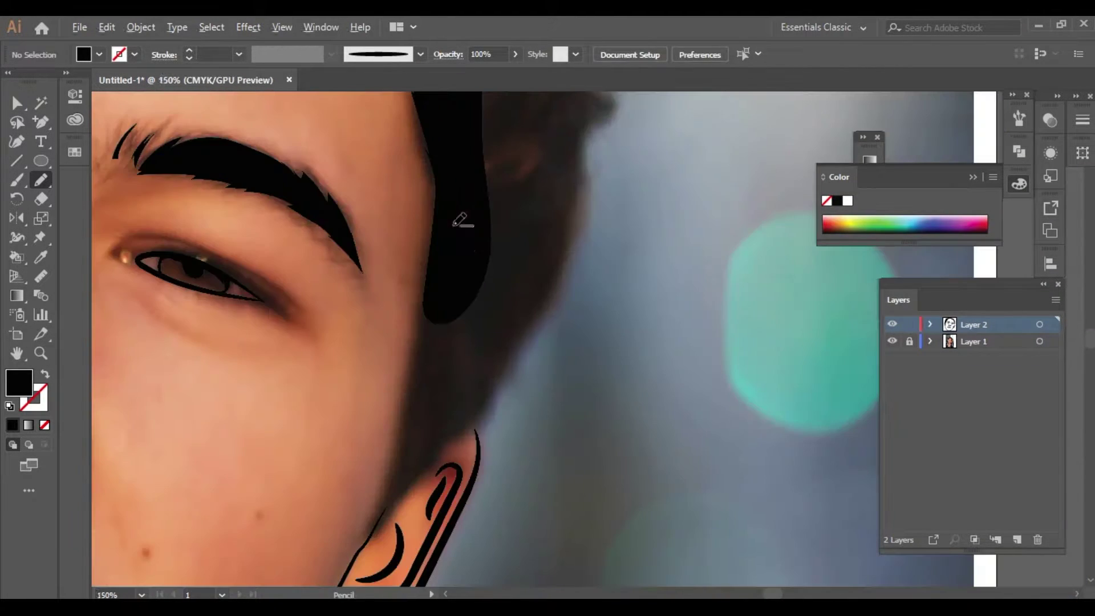
Draw closed black hair shapes beside and above the ear along the head edge
scroll(446, 290, "up", 1)
left_click_drag(463, 188, 429, 401)
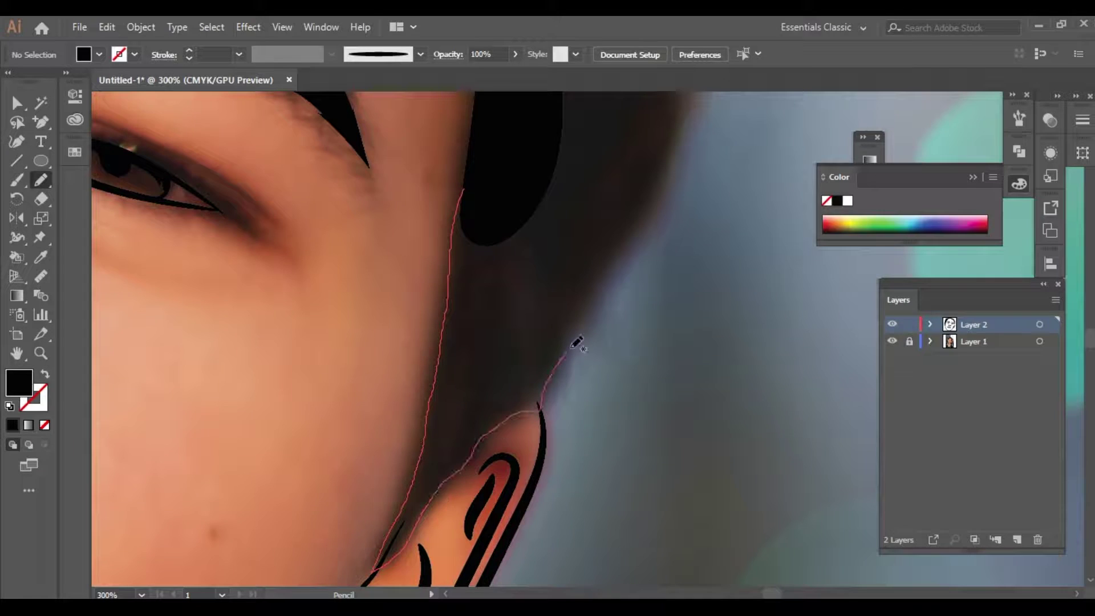
left_click_drag(486, 171, 489, 169)
scroll(475, 413, "down", 2)
left_click_drag(500, 231, 502, 226)
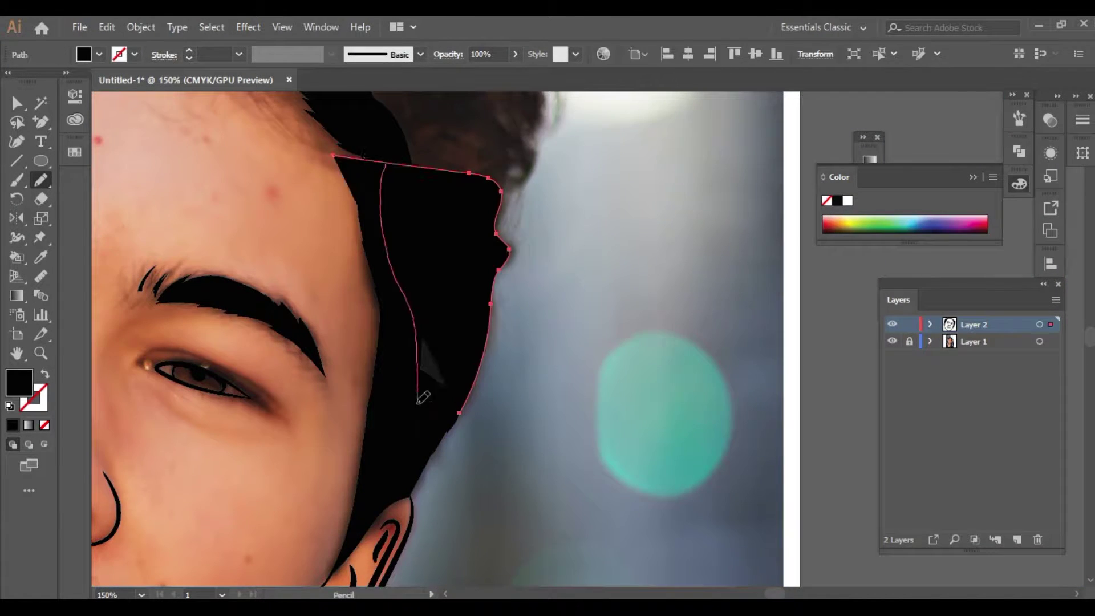
scroll(502, 256, "up", 1)
mouse_move(462, 374)
left_mouse_down()
mouse_move(509, 288)
mouse_move(521, 312)
left_mouse_up()
scroll(522, 312, "up", 1)
Add a hair curl and fill the top of the head with black hair to the hairline
left_click_drag(488, 347, 513, 171)
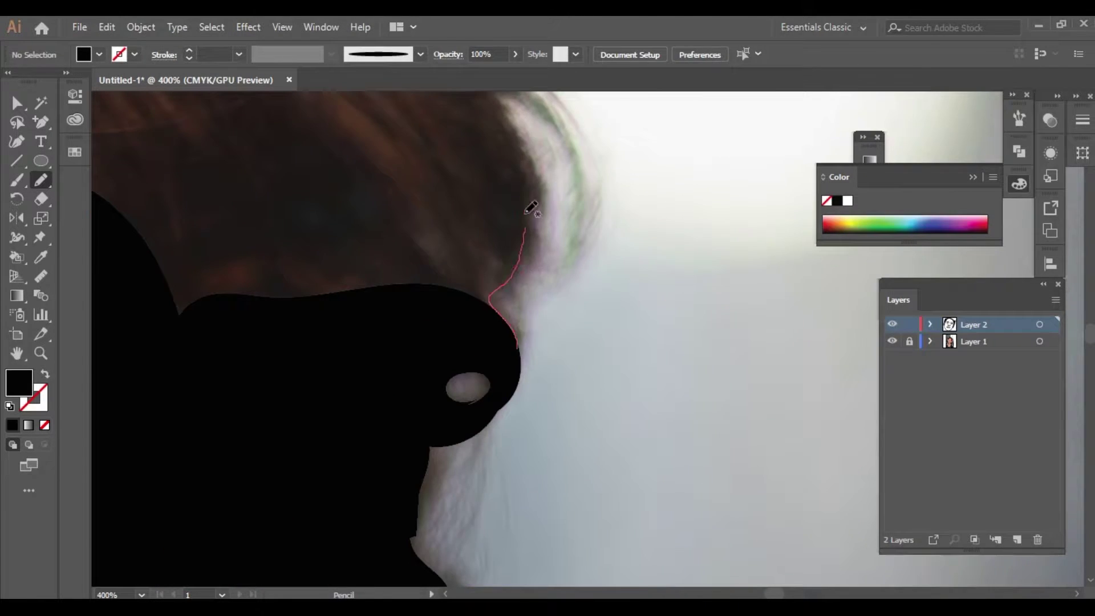
left_click_drag(593, 573, 497, 210)
scroll(484, 257, "down", 2)
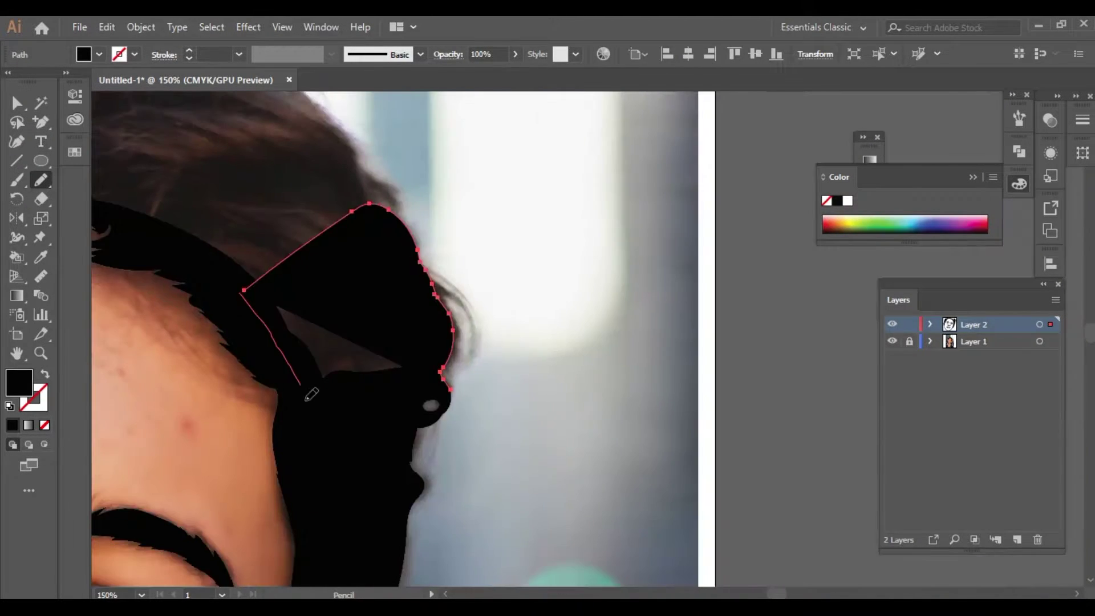
scroll(475, 283, "up", 1)
left_click_drag(670, 530, 530, 336)
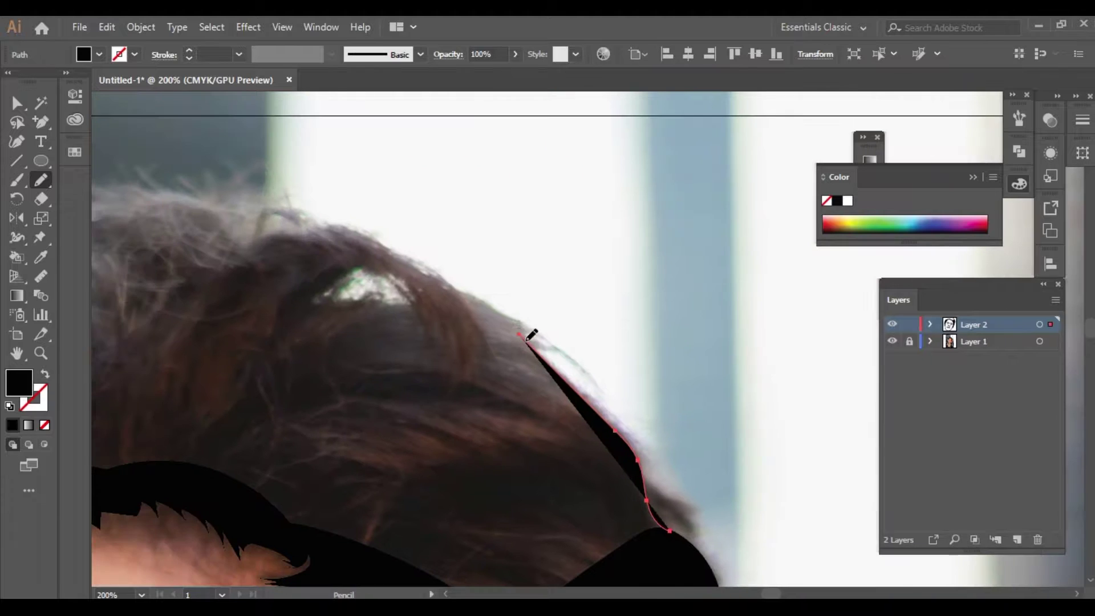
left_click_drag(356, 546, 342, 547)
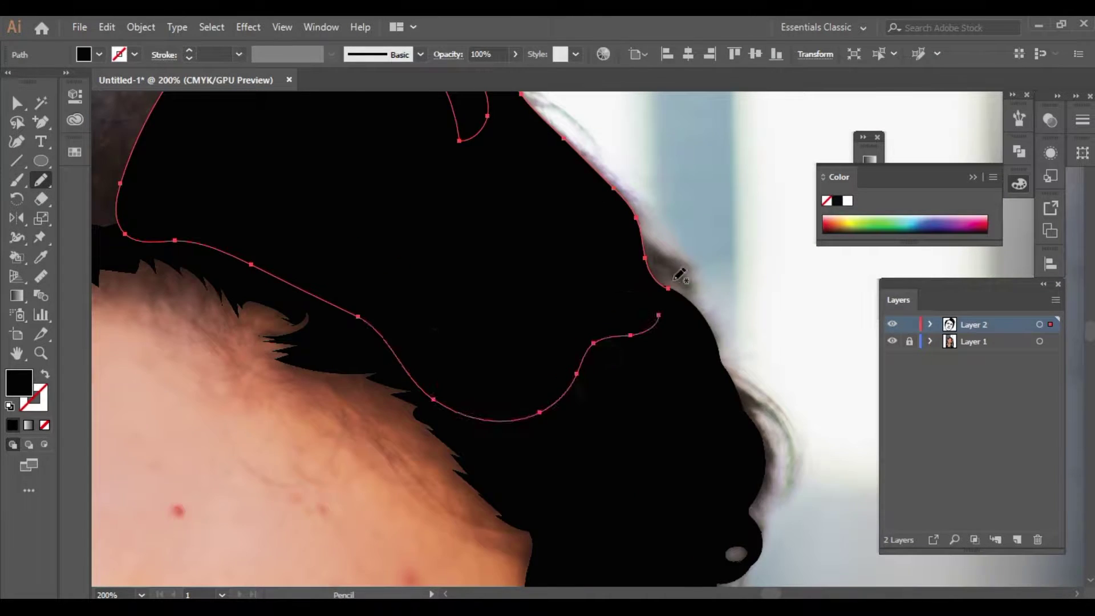
left_click_drag(456, 228, 570, 457)
left_click_drag(687, 299, 516, 257)
left_click_drag(144, 401, 347, 354)
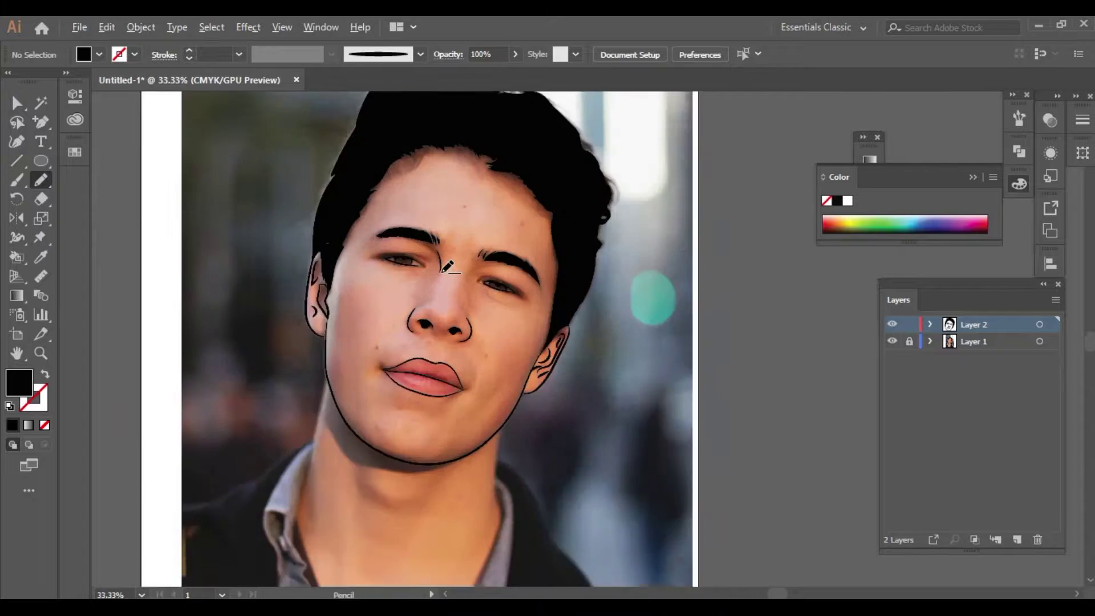
left_click(893, 341)
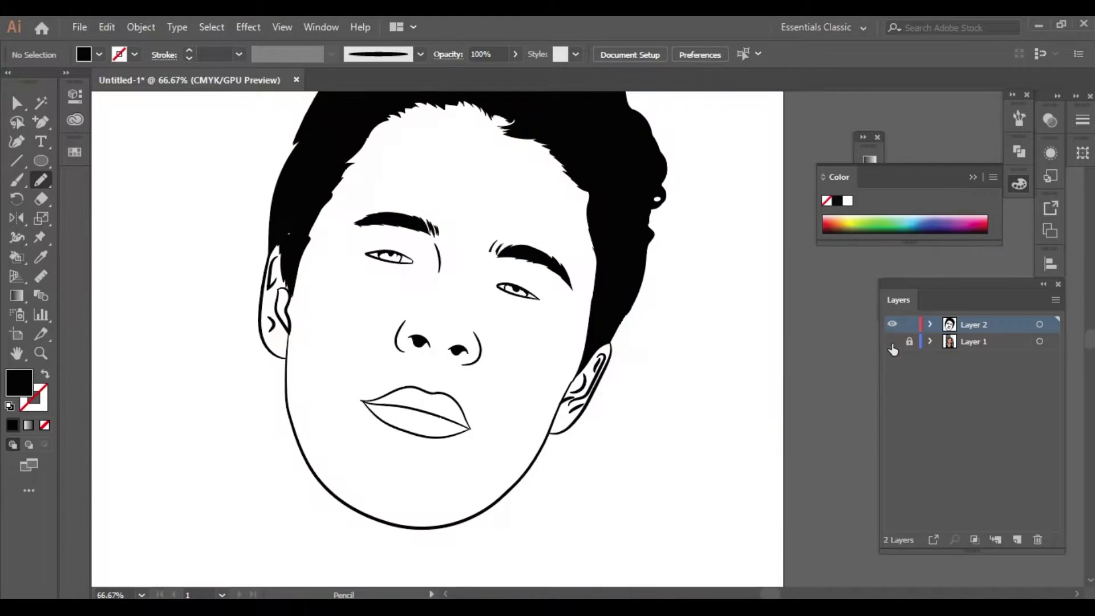
Show Layer 1's reference photo again with its visibility eye
left_click(893, 341)
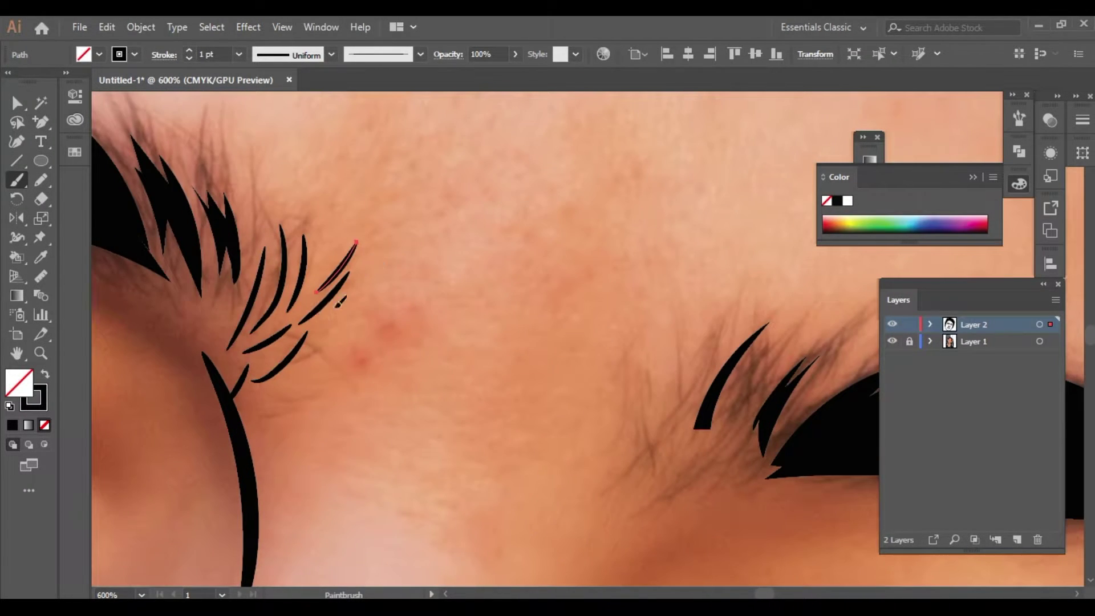
Paint a few fine hair strands at one eyebrow's inner end
left_click_drag(257, 132, 251, 279)
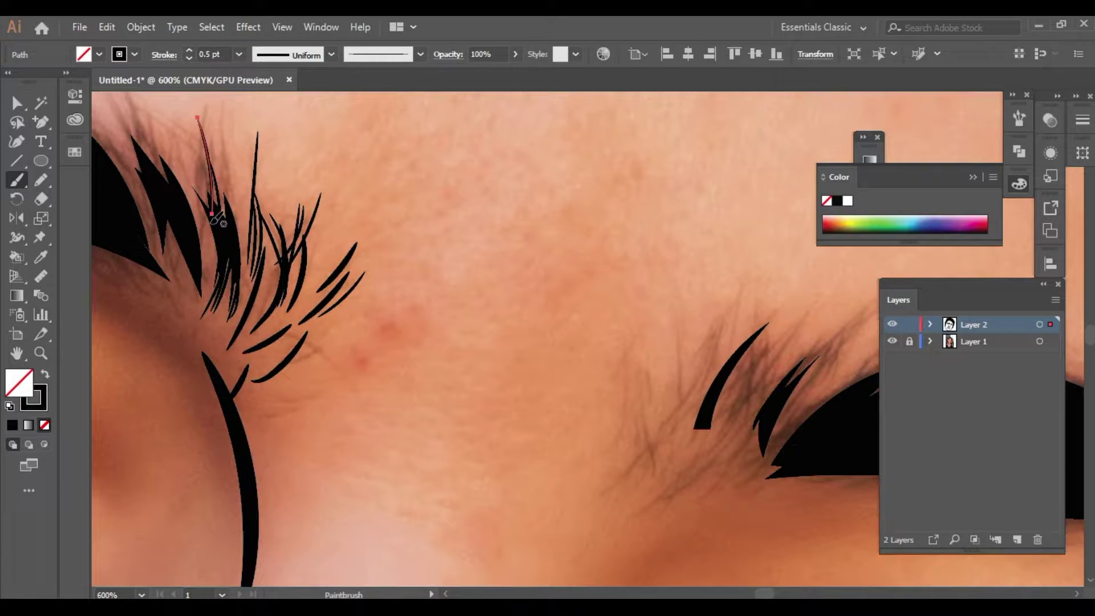
left_click_drag(216, 219, 238, 302)
left_click_drag(240, 217, 251, 298)
key("ctrl+minus")
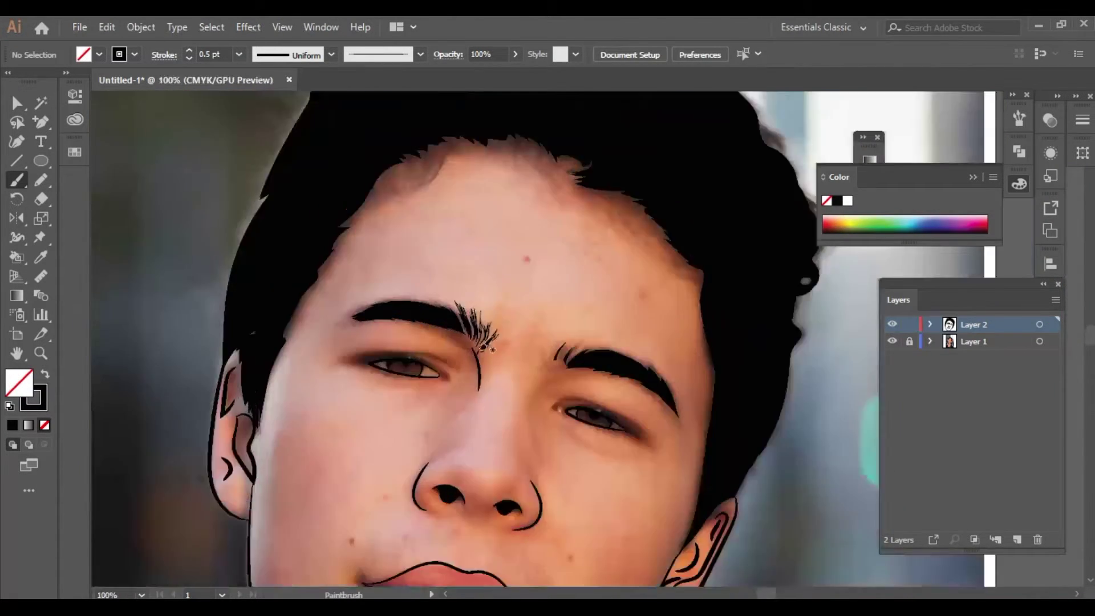
key("ctrl+shift+a")
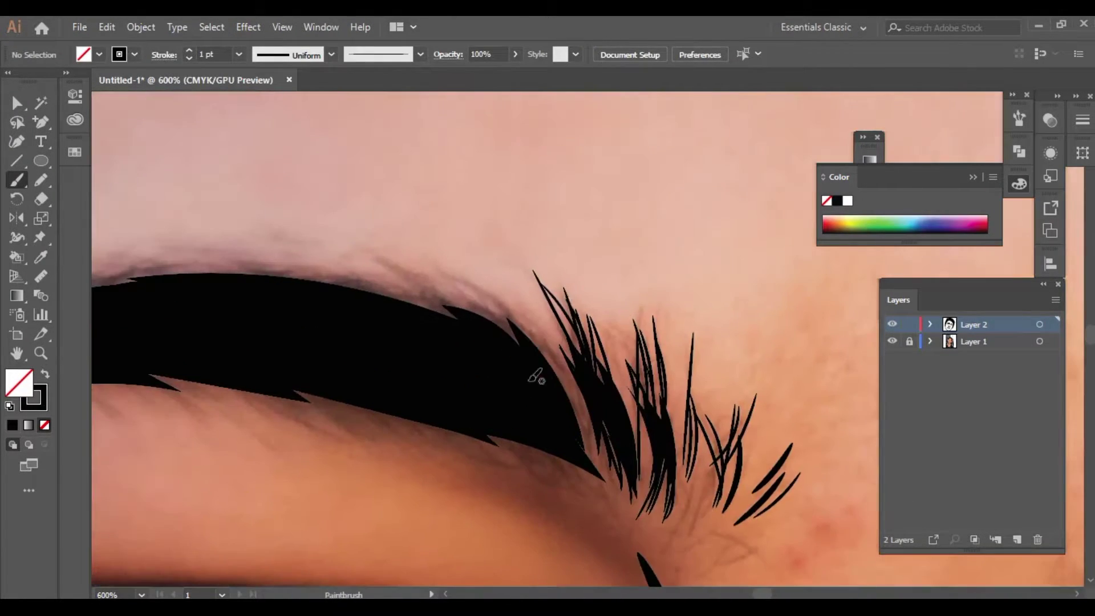
Add hair strands at the other eyebrow's inner end and along its top edge
left_click_drag(536, 345, 589, 446)
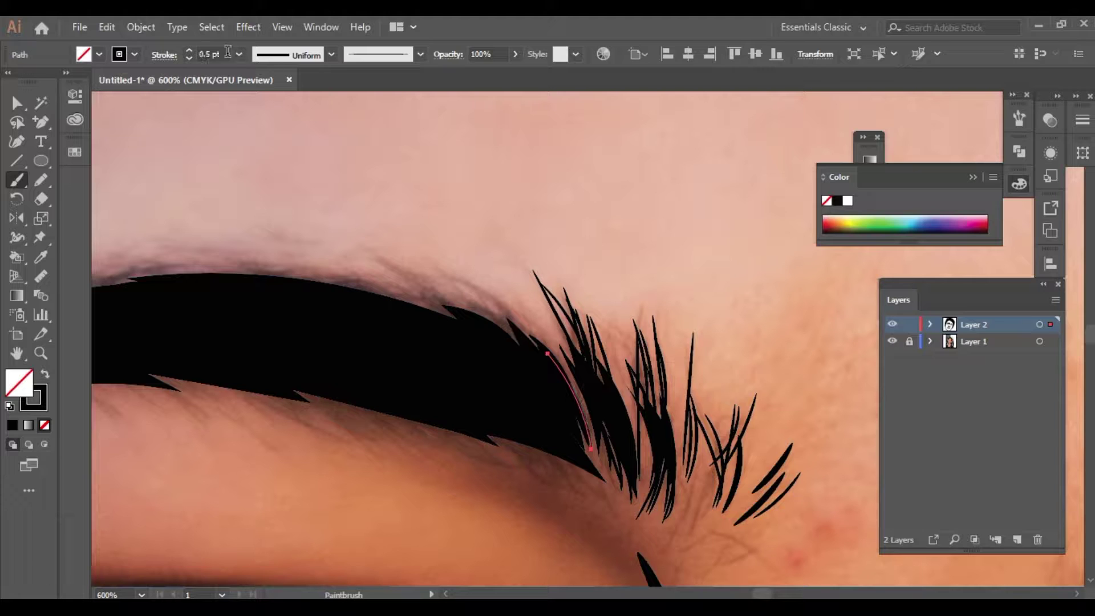
left_click_drag(452, 310, 543, 357)
left_click_drag(451, 299, 388, 259)
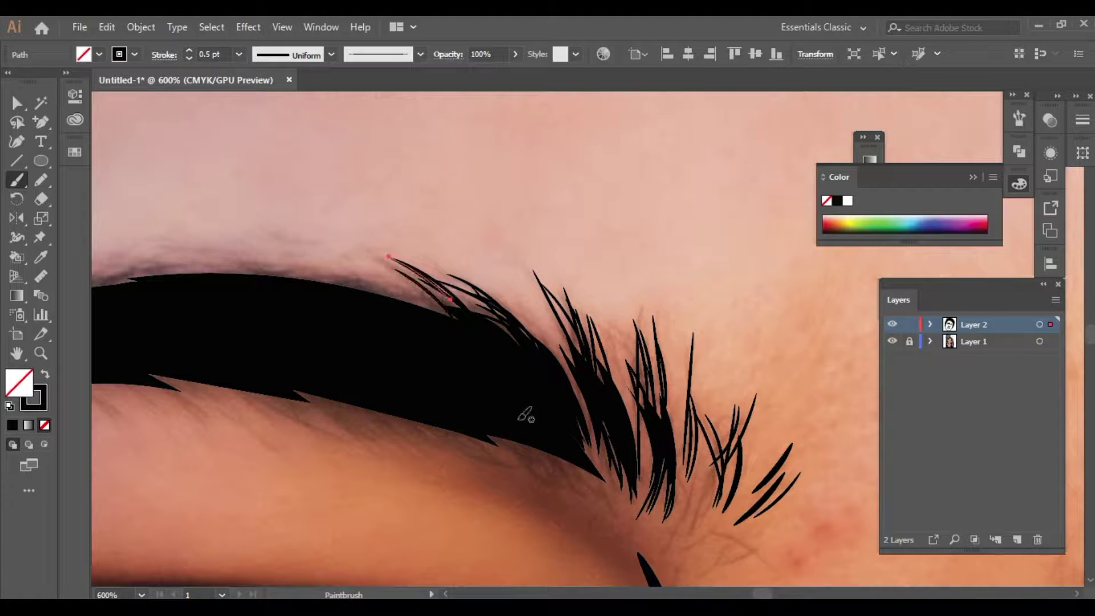
left_click_drag(156, 288, 435, 310)
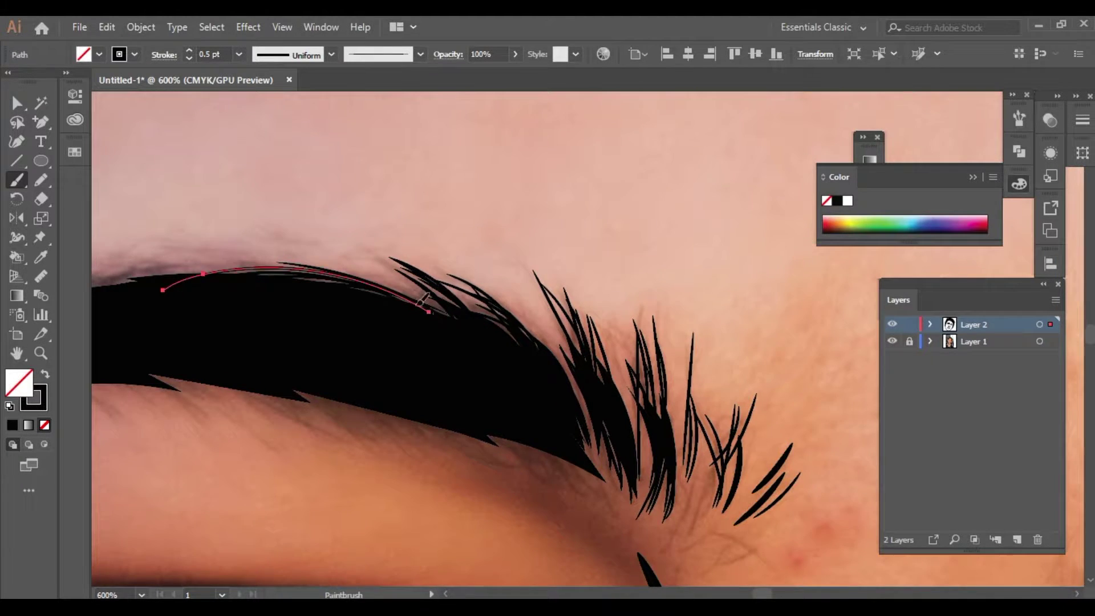
key("ctrl+minus")
key("ctrl+minus")
key("ctrl+plus")
key("ctrl+plus")
Add more strands along the eyebrow's top edge and its upper-left end
left_click_drag(257, 306, 488, 269)
left_click_drag(279, 275, 456, 256)
key("ctrl+minus")
left_click_drag(171, 311, 313, 262)
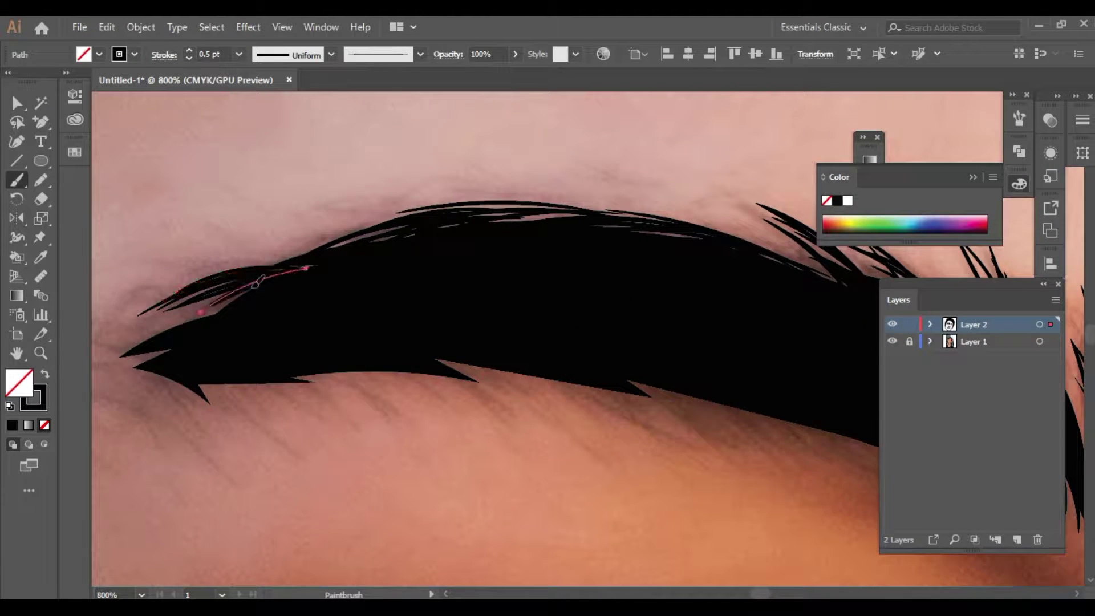
key("ctrl+minus")
key("ctrl+plus")
left_click_drag(224, 260, 363, 249)
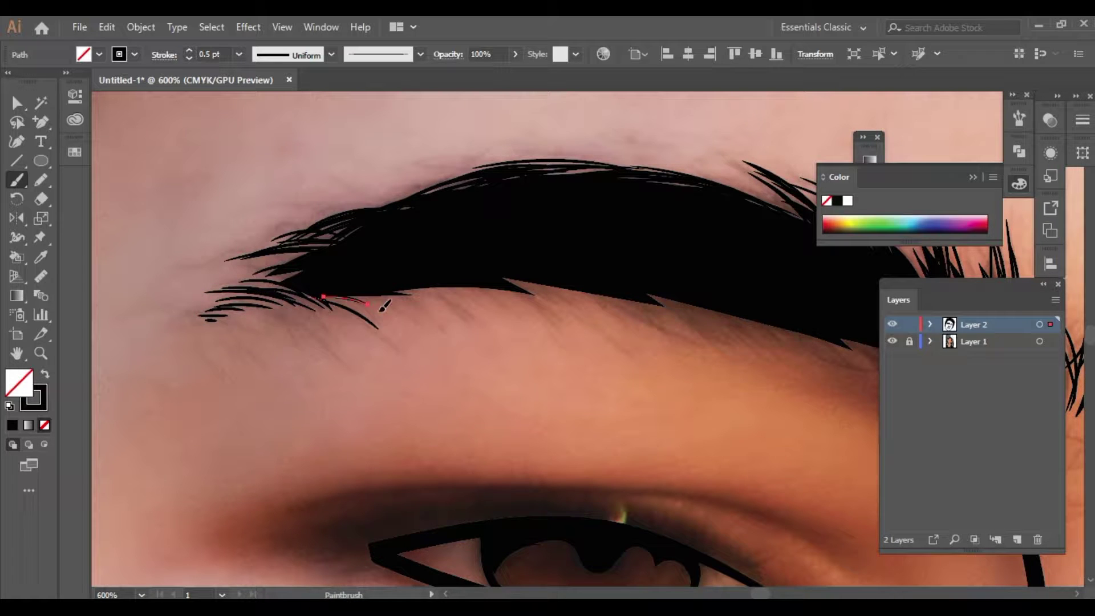
Paint fine hair strands along the eyebrow's lower edge
key("ctrl+plus")
key("ctrl+plus")
key("ctrl+plus")
left_click_drag(257, 255, 407, 282)
left_click_drag(539, 256, 459, 247)
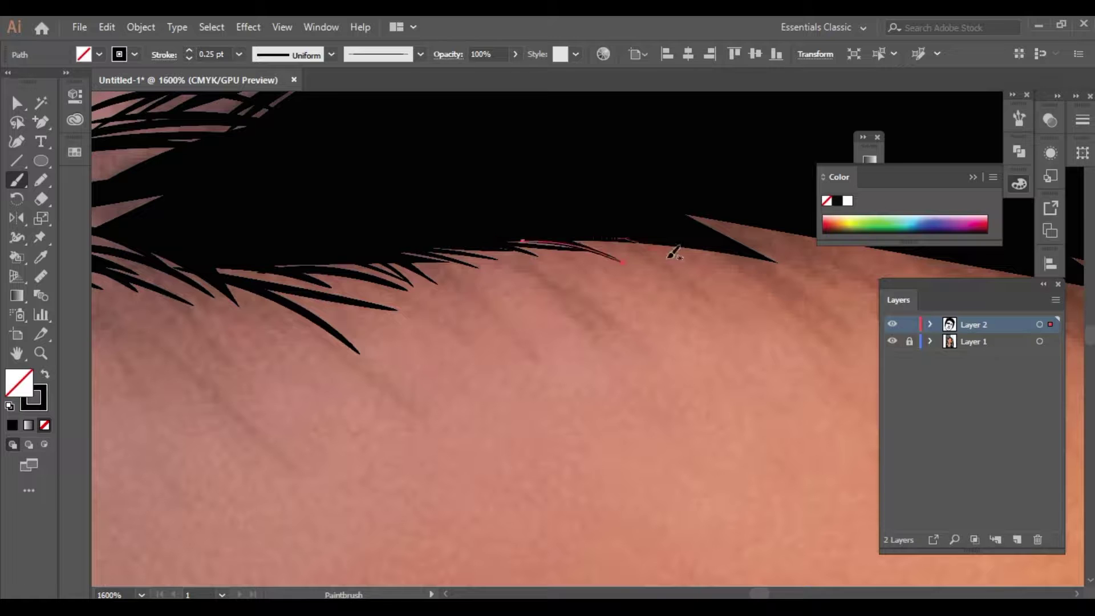
left_click_drag(735, 263, 676, 242)
key("ctrl+minus")
key("ctrl+minus")
key("ctrl+minus")
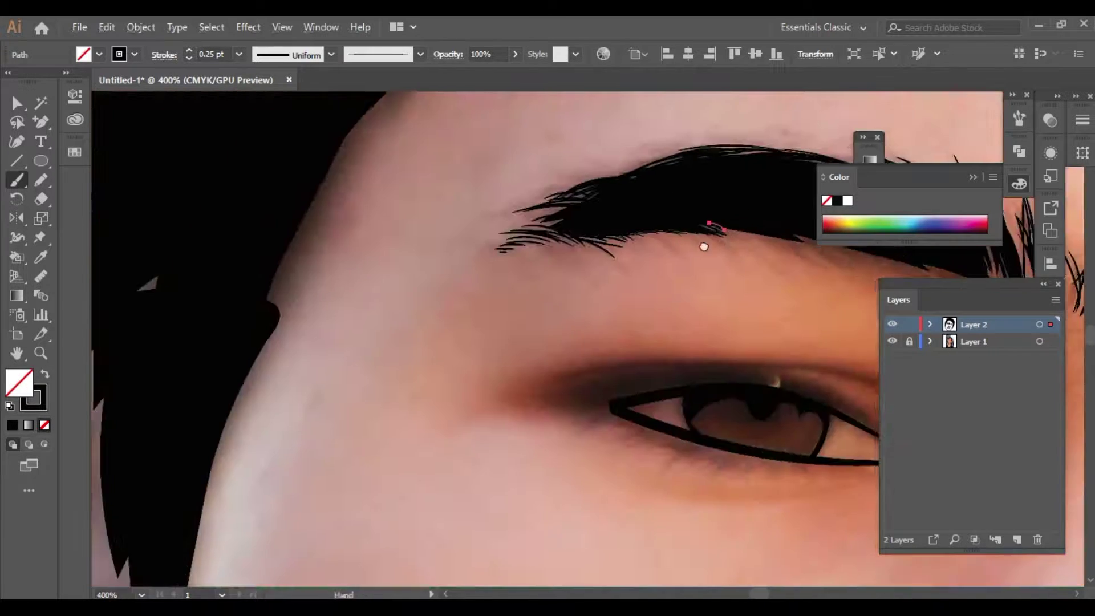
key("ctrl+plus")
key("ctrl+plus")
left_click_drag(659, 234, 789, 299)
scroll(627, 279, "right", 3)
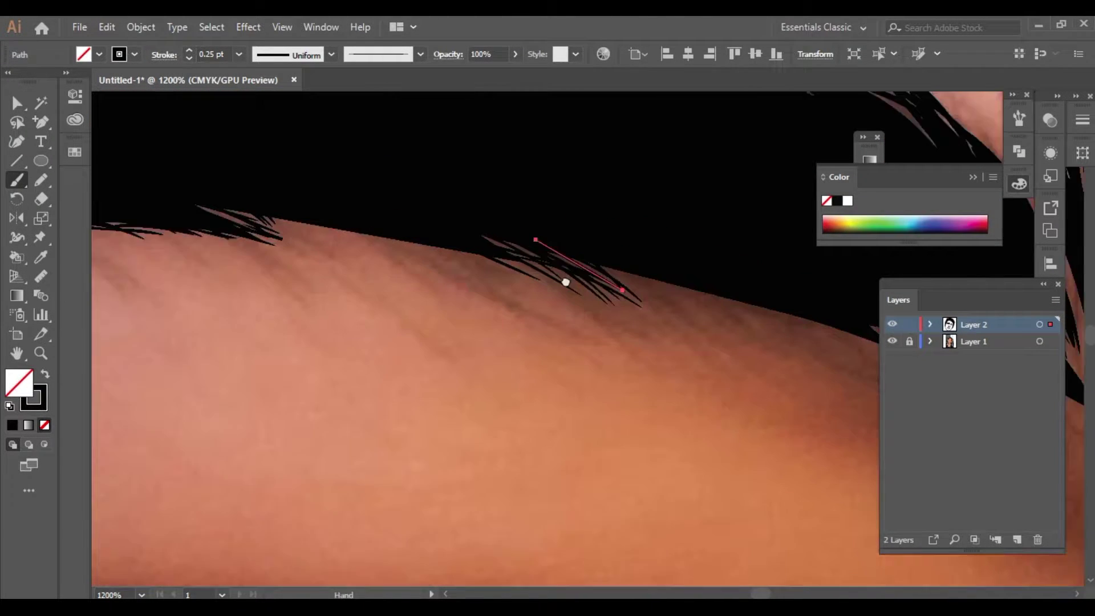
scroll(563, 281, "right", 3)
Continue the lower-edge strands out toward the brow's outer end
left_click_drag(443, 228, 601, 288)
left_click_drag(489, 238, 636, 310)
left_click_drag(570, 268, 821, 335)
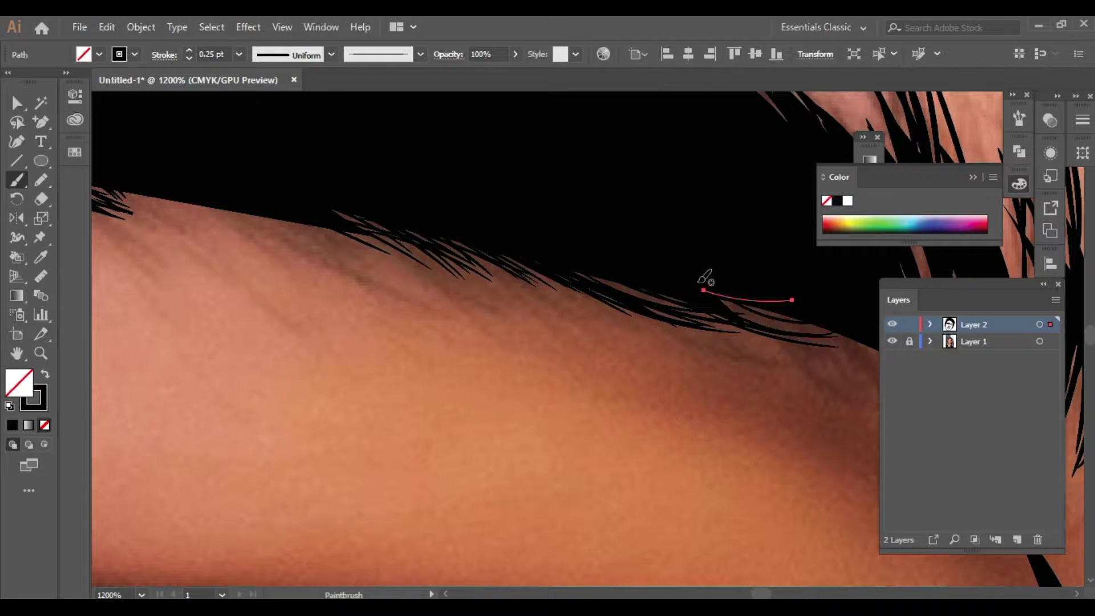
scroll(704, 276, "right", 3)
left_click_drag(569, 234, 753, 362)
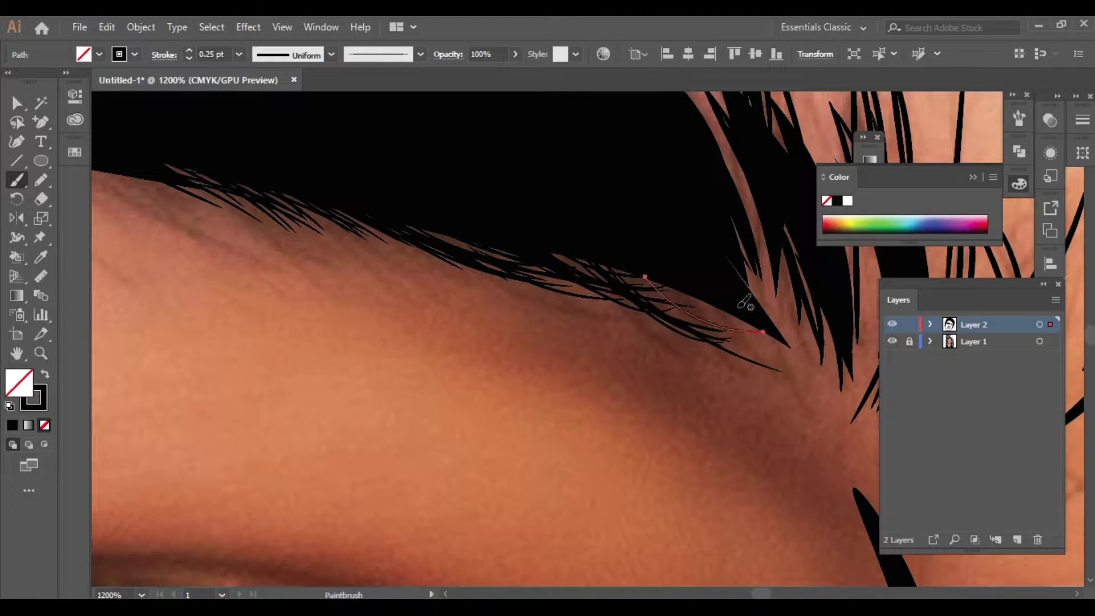
left_click_drag(610, 266, 781, 370)
left_click_drag(656, 292, 816, 349)
scroll(581, 317, "down", 10)
scroll(578, 317, "up", 10)
Fill the other eyebrow's inner end with many fine hair strands
left_click_drag(449, 246, 461, 156)
left_click_drag(595, 144, 539, 252)
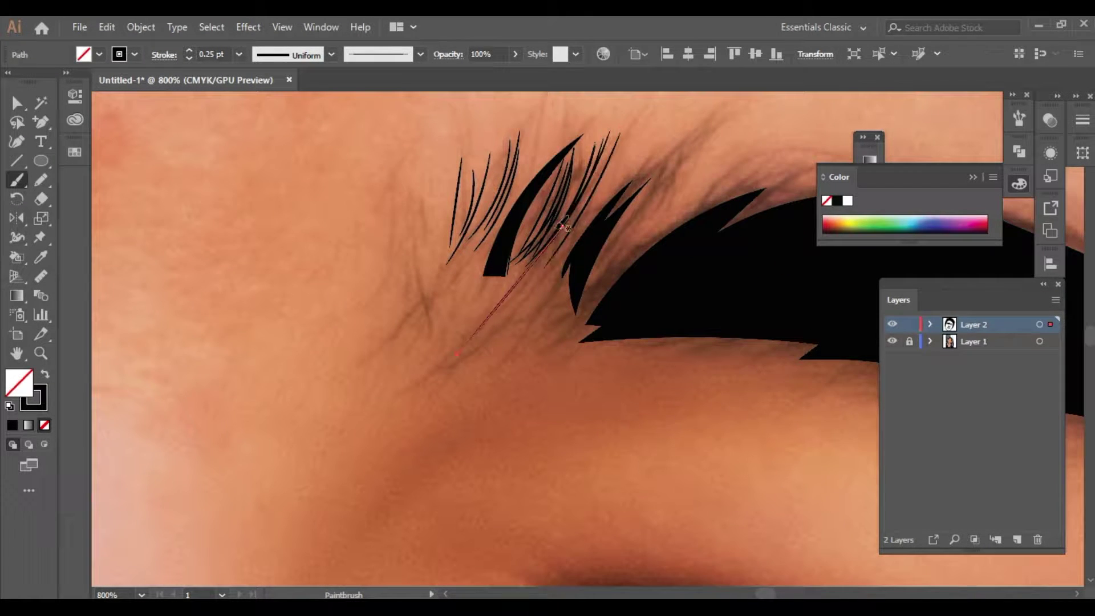
mouse_move(455, 355)
left_mouse_down()
mouse_move(539, 248)
mouse_move(588, 240)
left_mouse_up()
left_click_drag(516, 333, 593, 215)
left_click_drag(593, 250, 710, 130)
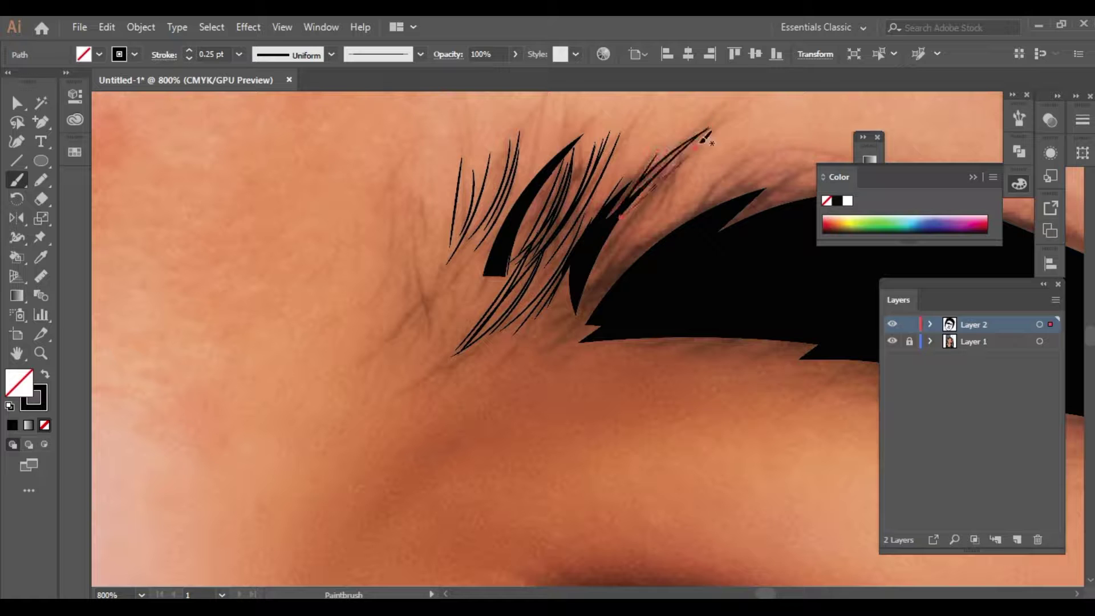
mouse_move(593, 308)
left_mouse_down()
mouse_move(696, 165)
mouse_move(718, 185)
left_mouse_up()
left_click_drag(682, 227, 779, 153)
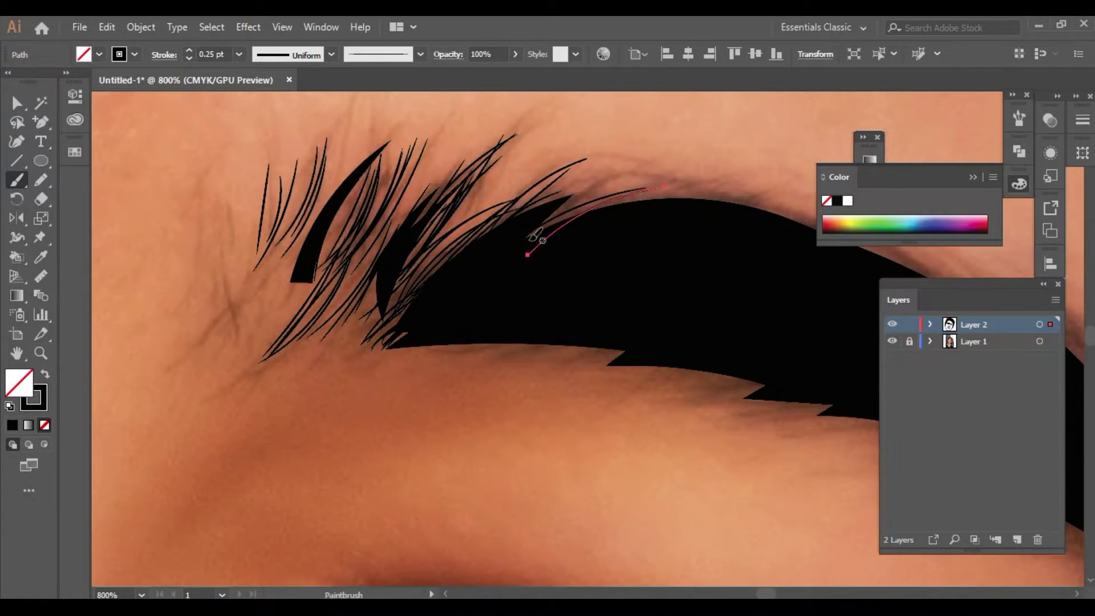
Feather that eyebrow's top edge with more fine hair strands
left_click_drag(527, 254, 668, 169)
left_click_drag(574, 223, 690, 187)
scroll(761, 205, "down", 3)
scroll(670, 228, "up", 3)
left_click_drag(565, 203, 680, 281)
left_click_drag(514, 191, 653, 264)
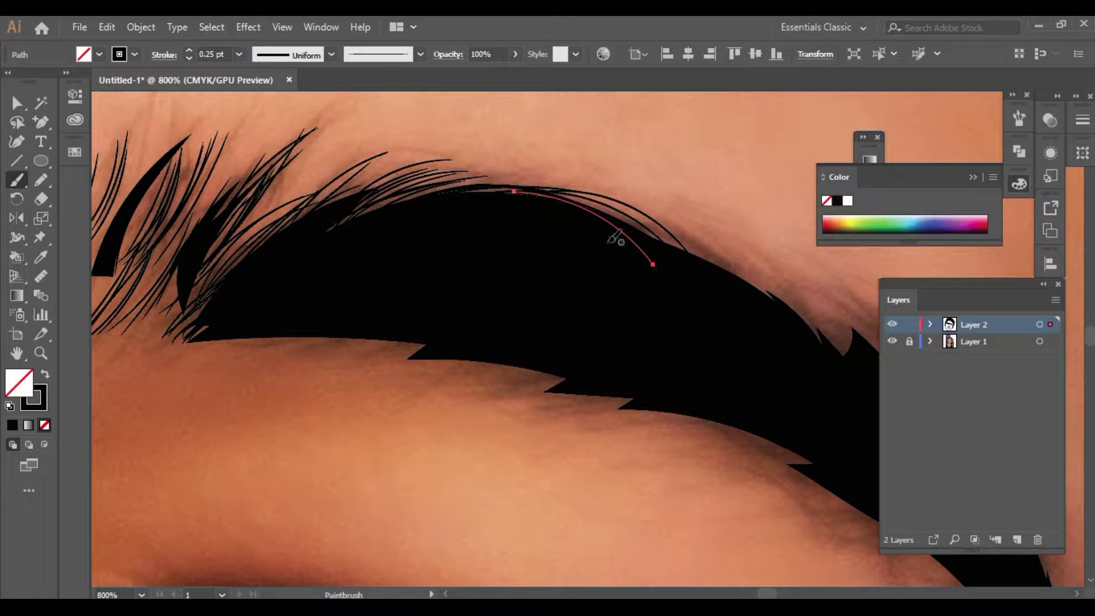
left_click_drag(502, 183, 696, 305)
left_click_drag(581, 224, 798, 337)
scroll(627, 256, "down", 3)
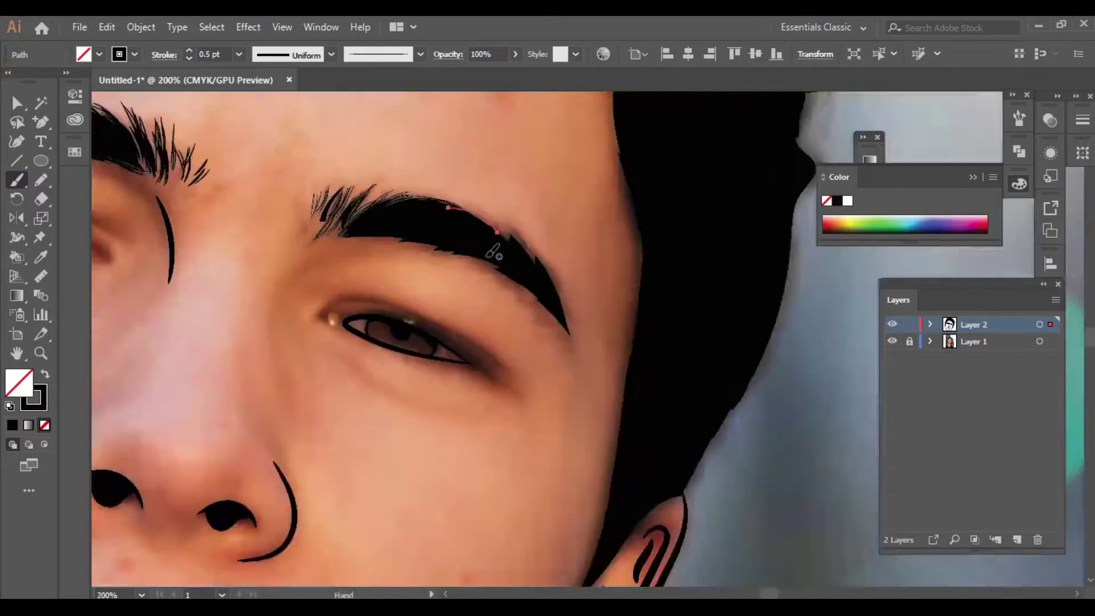
Paint hair strands along the eyebrow edge and at its tip
scroll(533, 204, "up", 2)
scroll(533, 204, "up", 2)
left_click_drag(496, 163, 680, 328)
left_click_drag(624, 204, 818, 472)
scroll(751, 85, "up", 2)
mouse_move(479, 132)
left_mouse_down()
mouse_move(570, 274)
mouse_move(593, 352)
mouse_move(580, 327)
left_mouse_up()
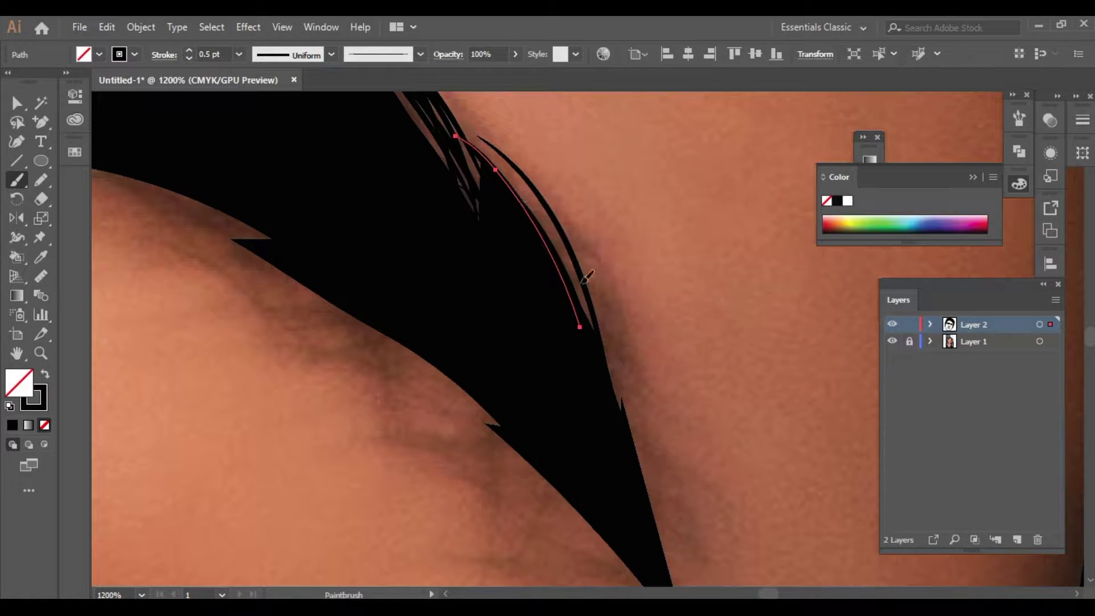
left_click_drag(525, 207, 599, 428)
left_click_drag(581, 237, 619, 450)
scroll(611, 354, "down", 4)
Add several short strands along the eyebrow's lower edge
left_click(631, 268, "ctrl")
left_click_drag(613, 315, 645, 414)
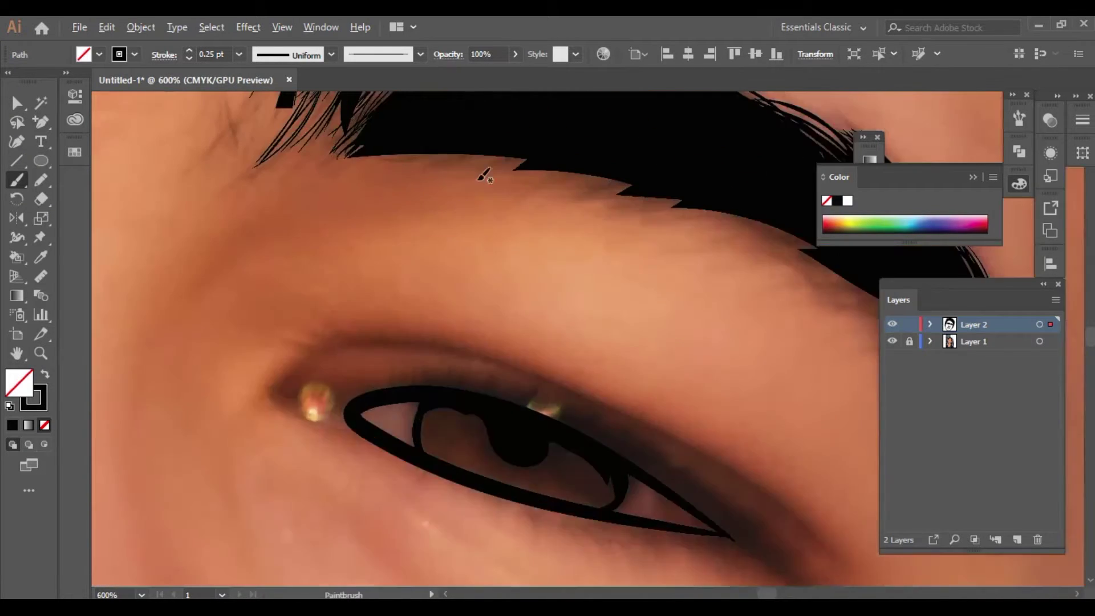
left_click_drag(547, 219, 382, 251)
left_click_drag(519, 192, 438, 238)
left_click_drag(593, 220, 546, 252)
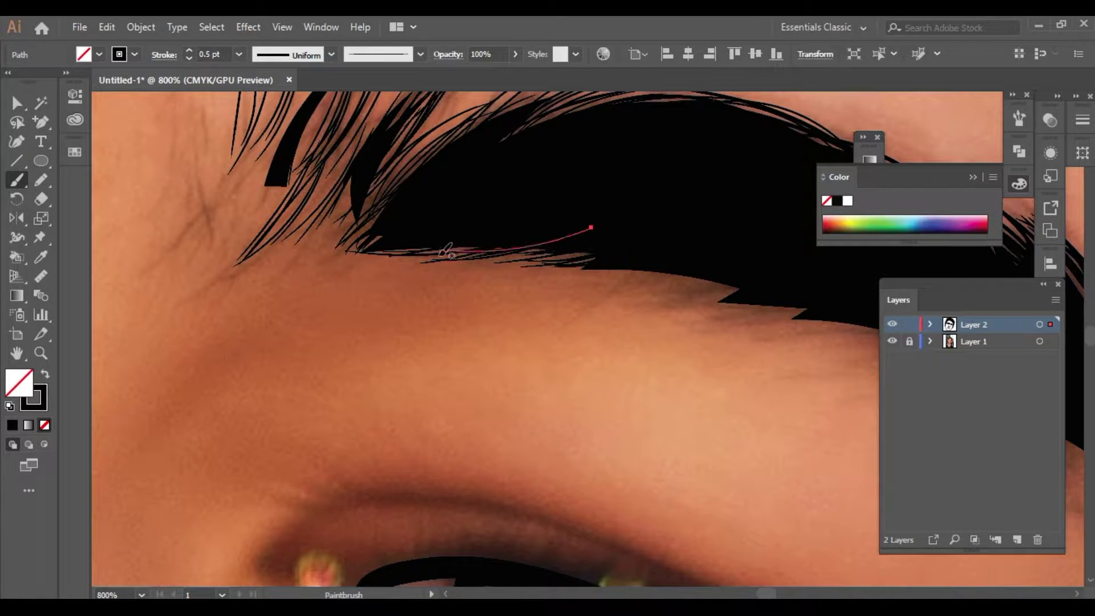
mouse_move(797, 272)
left_mouse_down()
mouse_move(641, 264)
mouse_move(561, 239)
left_mouse_up()
Finish the lower-edge and tail strands, then check the whole face with the photo layer toggled
key("ctrl+minus")
key("ctrl+plus")
left_click_drag(728, 240, 611, 262)
left_click_drag(825, 273, 707, 272)
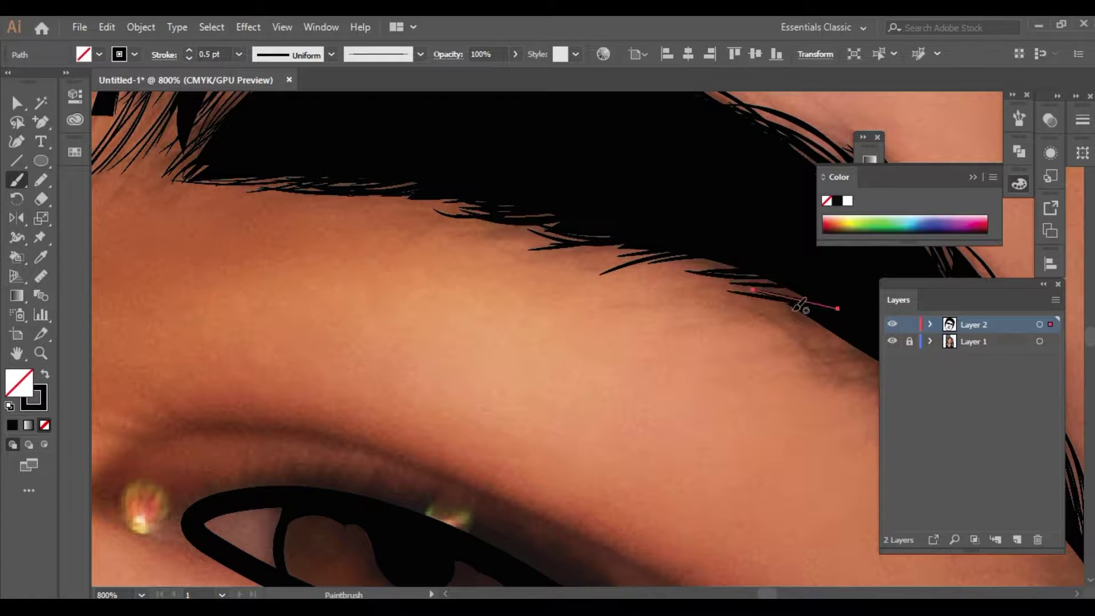
key("ctrl+minus")
key("ctrl+plus")
key("ctrl+minus")
key("ctrl+plus")
left_click_drag(746, 236, 602, 146)
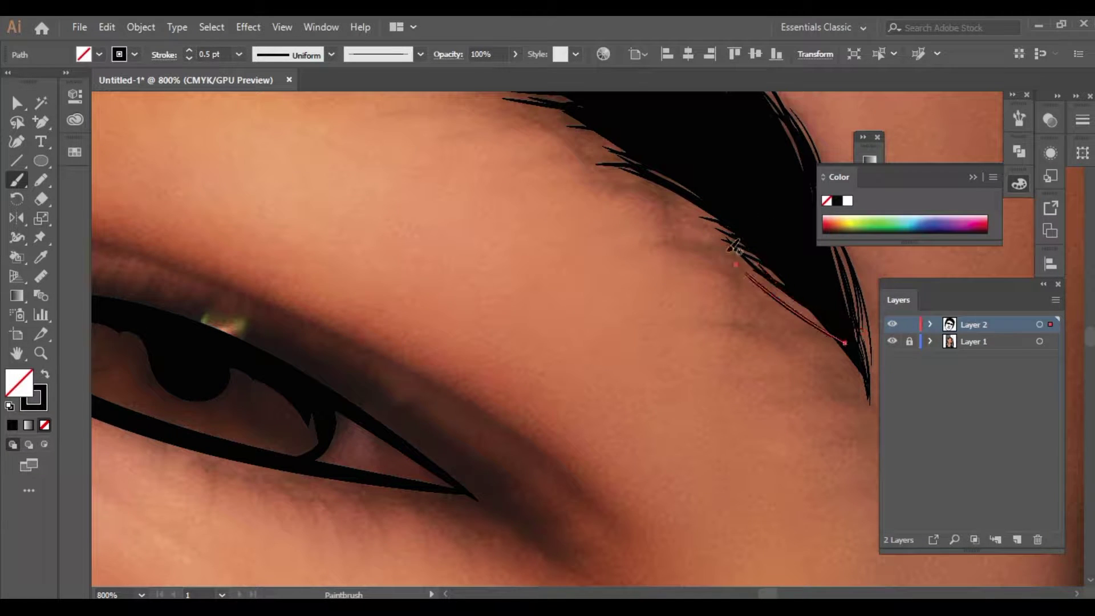
left_click_drag(866, 369, 795, 278)
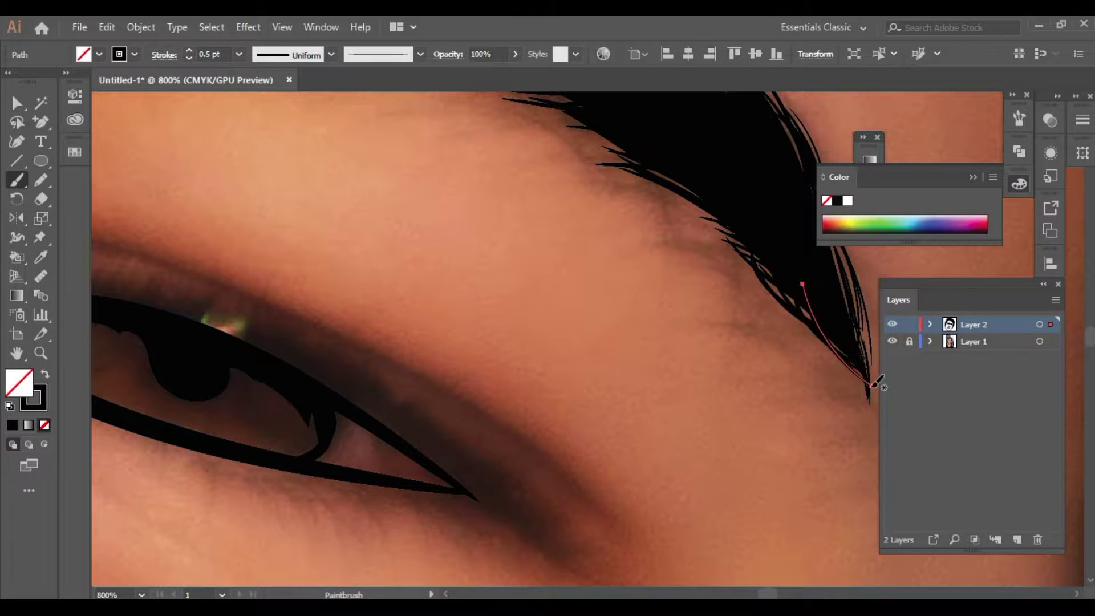
key("ctrl+0")
left_click(891, 341)
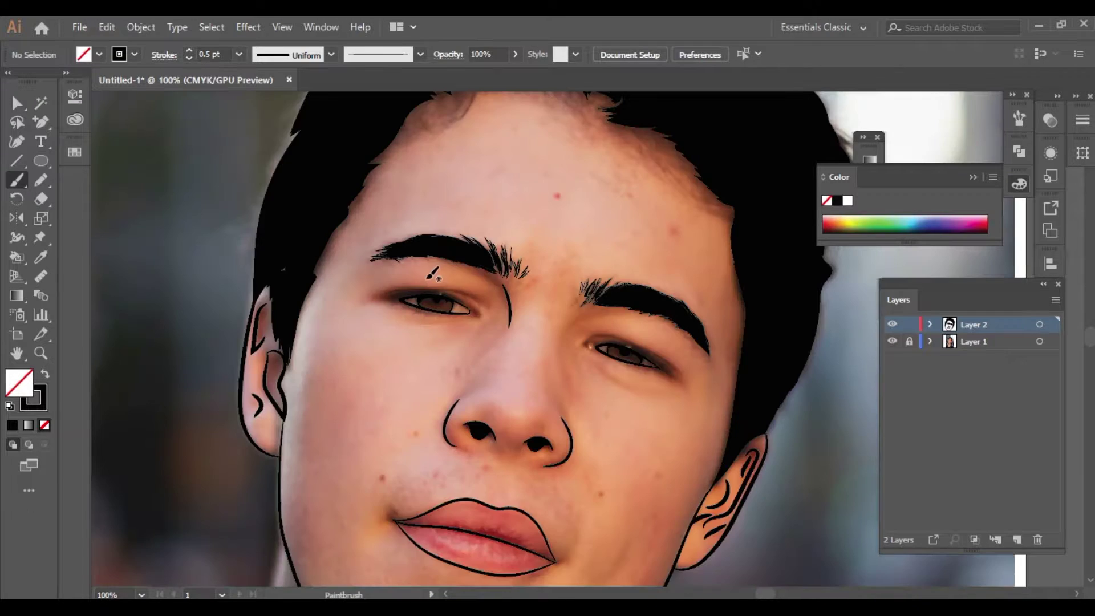
Paint curved 1 pt hair strands along the forehead hairline
key("ctrl+plus")
key("ctrl+plus")
scroll(536, 247, "up", 5)
left_click_drag(566, 207, 452, 293)
left_click_drag(530, 183, 410, 222)
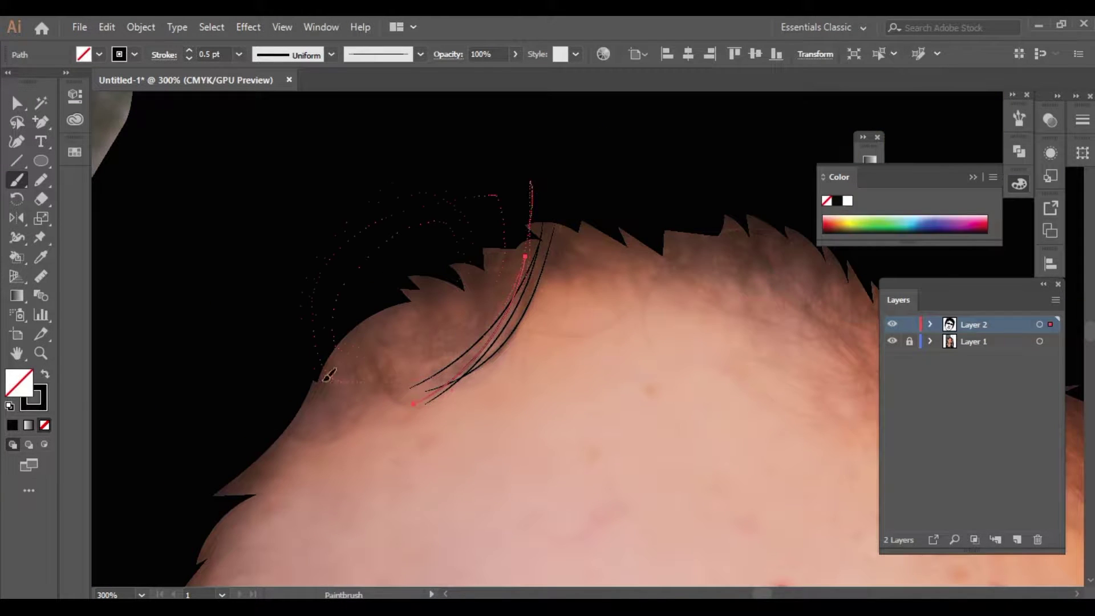
key("ctrl+shift+a")
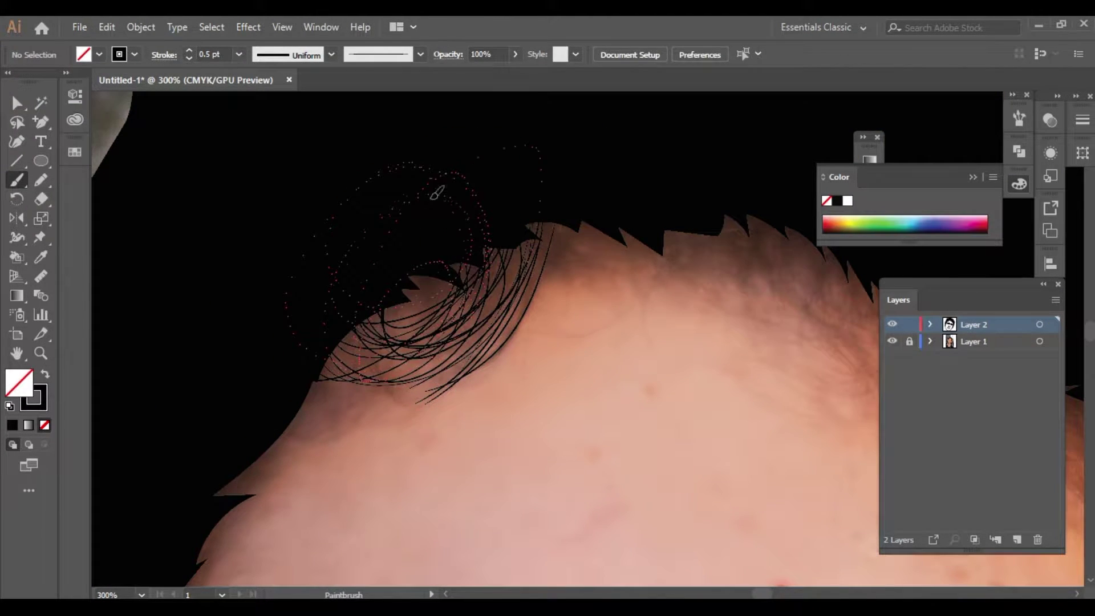
left_click_drag(331, 307, 428, 314)
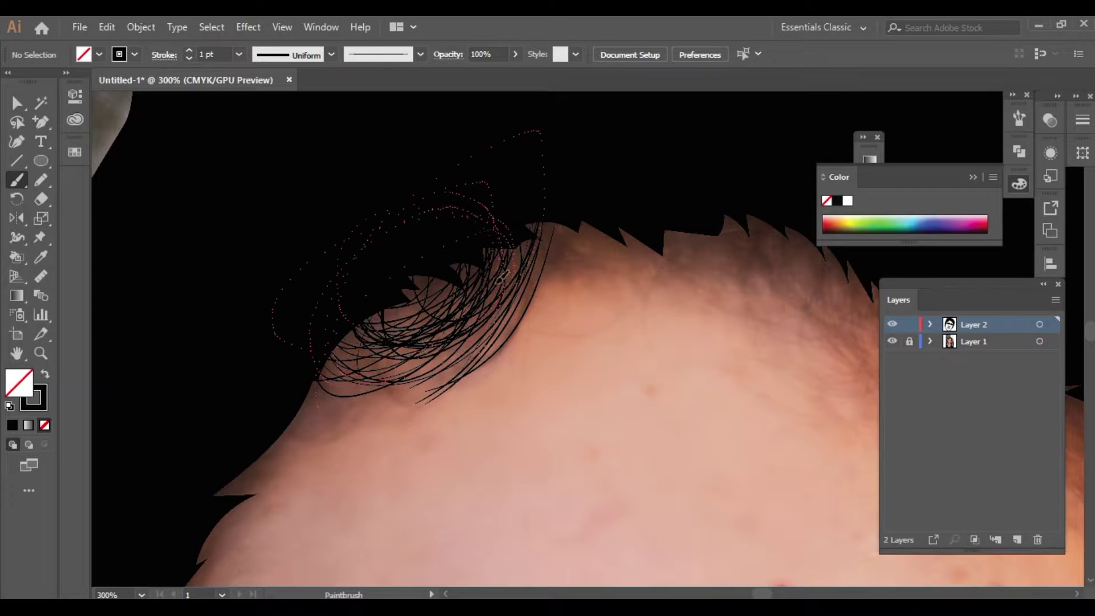
left_click_drag(471, 352, 472, 242)
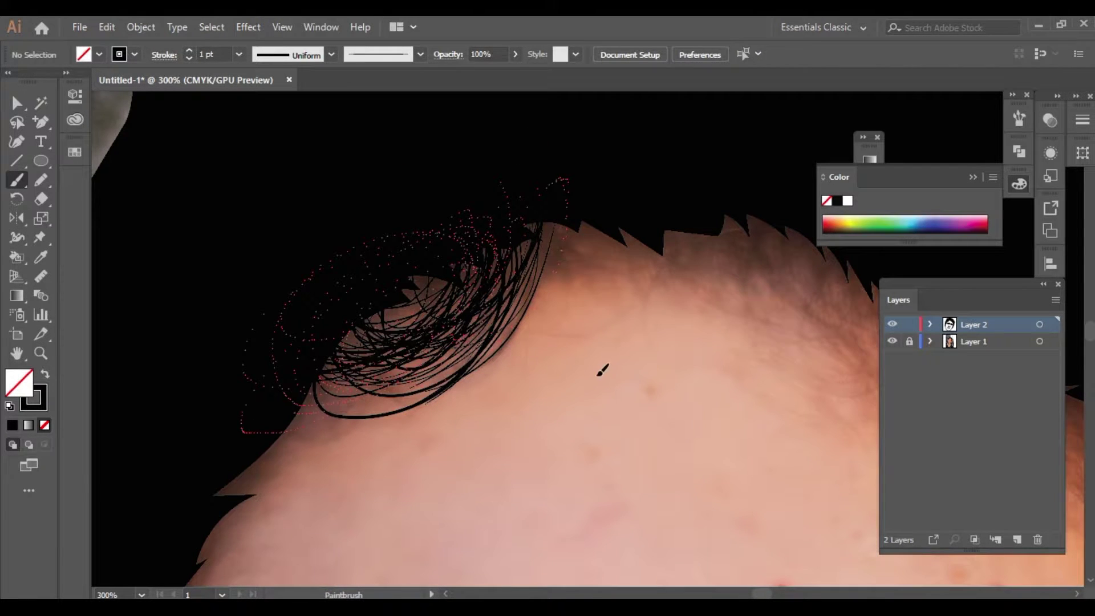
Build the hairline cluster with long curved strands, then set stroke weight to 0.5 pt
key("ctrl+equal")
left_click_drag(370, 376, 486, 232)
left_click_drag(437, 336, 219, 443)
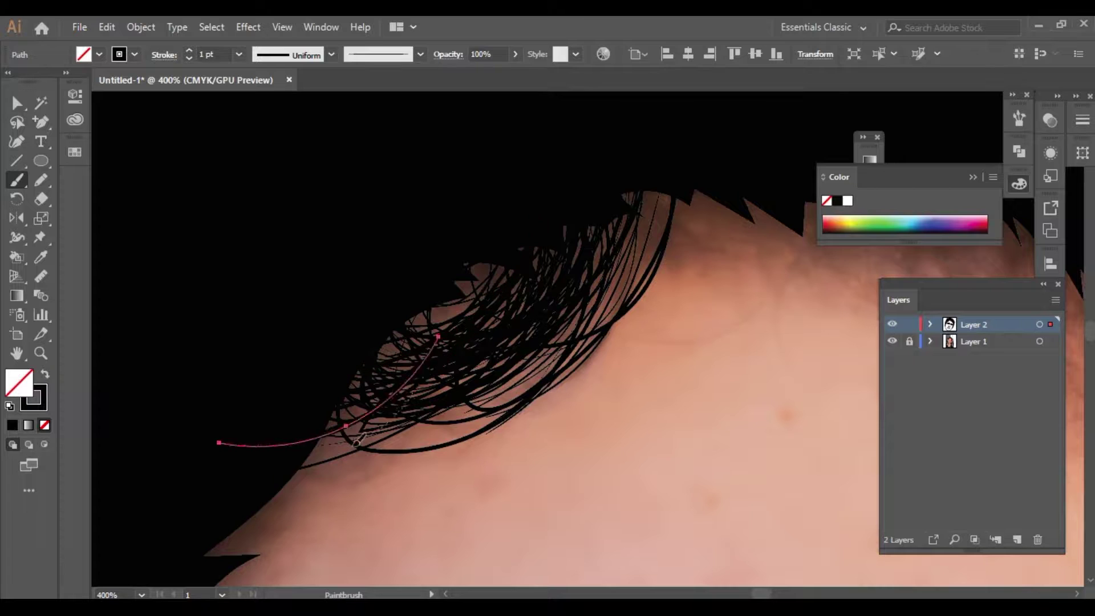
left_click_drag(250, 496, 650, 151)
left_click_drag(438, 363, 604, 184)
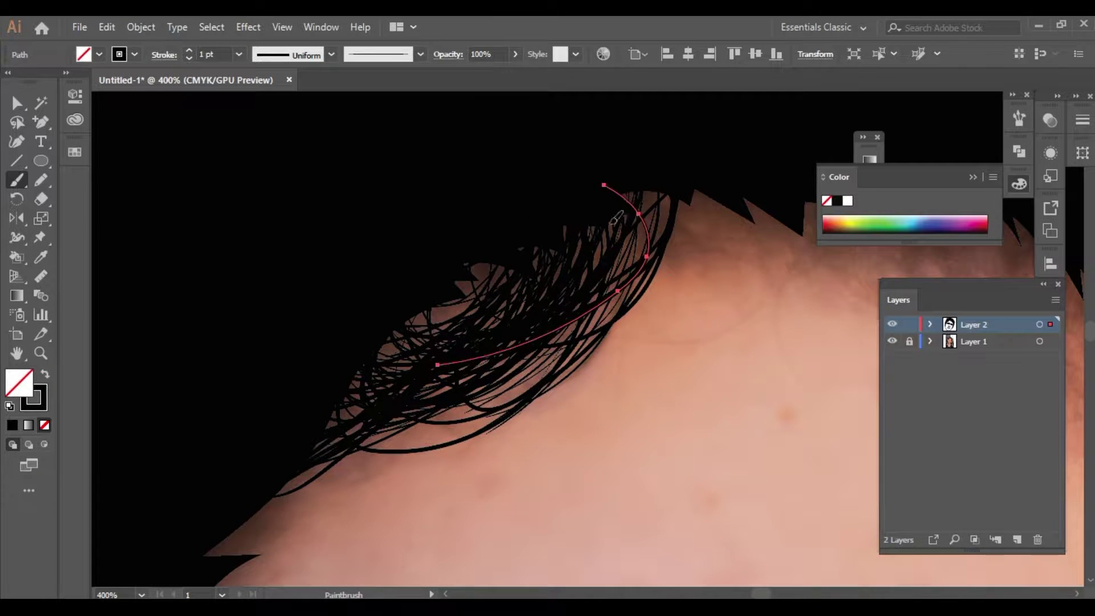
left_click_drag(496, 251, 232, 394)
mouse_move(342, 366)
left_mouse_down()
mouse_move(498, 308)
mouse_move(530, 311)
left_mouse_up()
left_click_drag(535, 252, 597, 271)
scroll(661, 250, "down", 5)
left_click(188, 58)
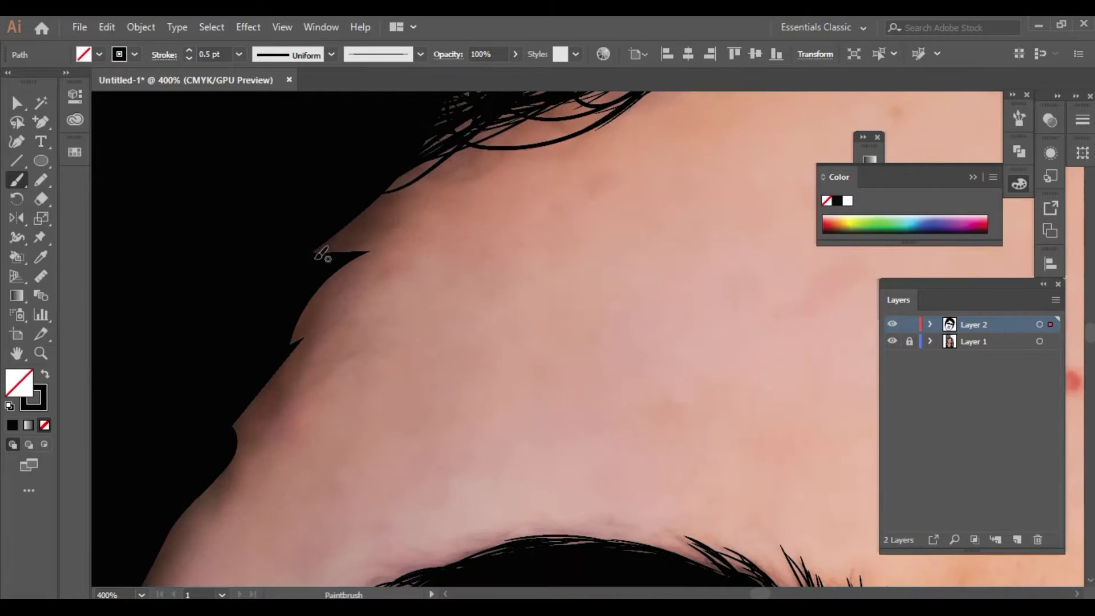
Paint thin 0.5 pt strands along the left temple's hair edge
left_click_drag(299, 261, 378, 230)
left_click_drag(439, 161, 335, 225)
left_click_drag(422, 188, 258, 348)
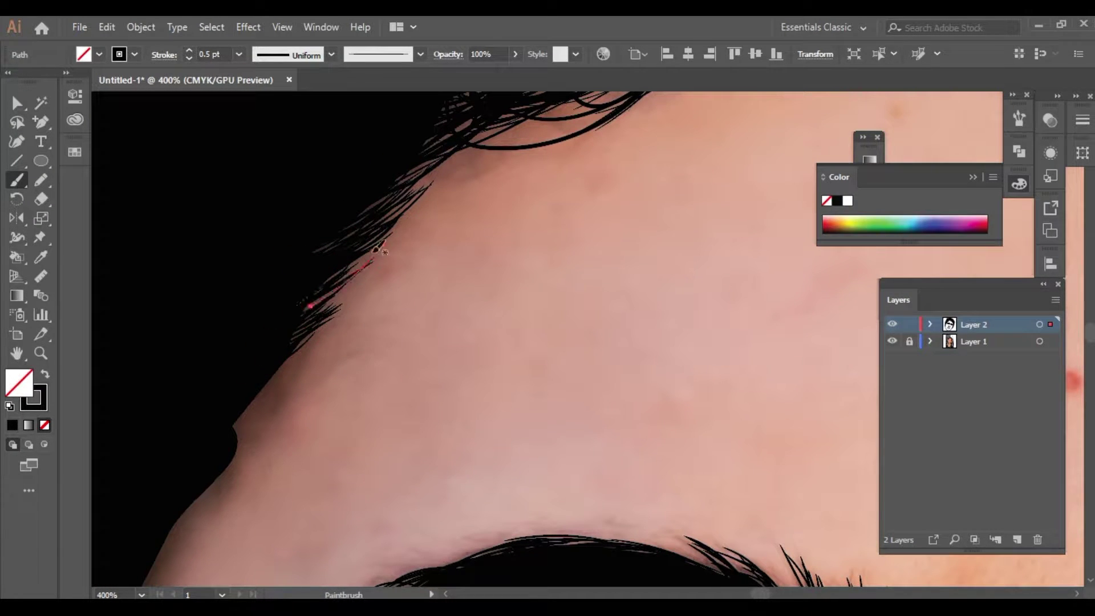
scroll(420, 257, "down", 3)
scroll(405, 228, "left", 1)
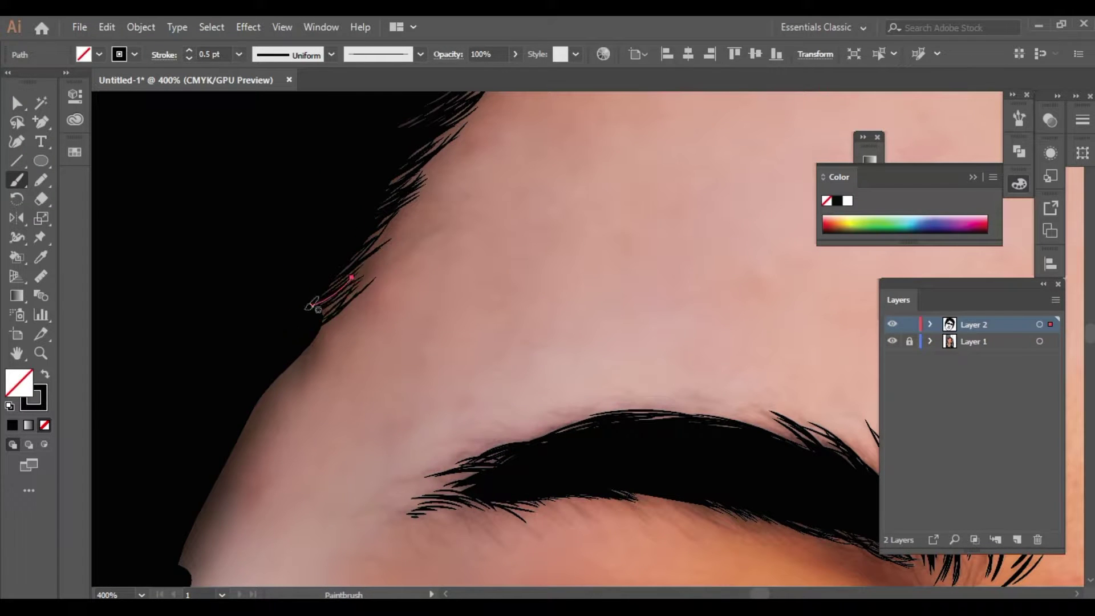
scroll(336, 282, "down", 1)
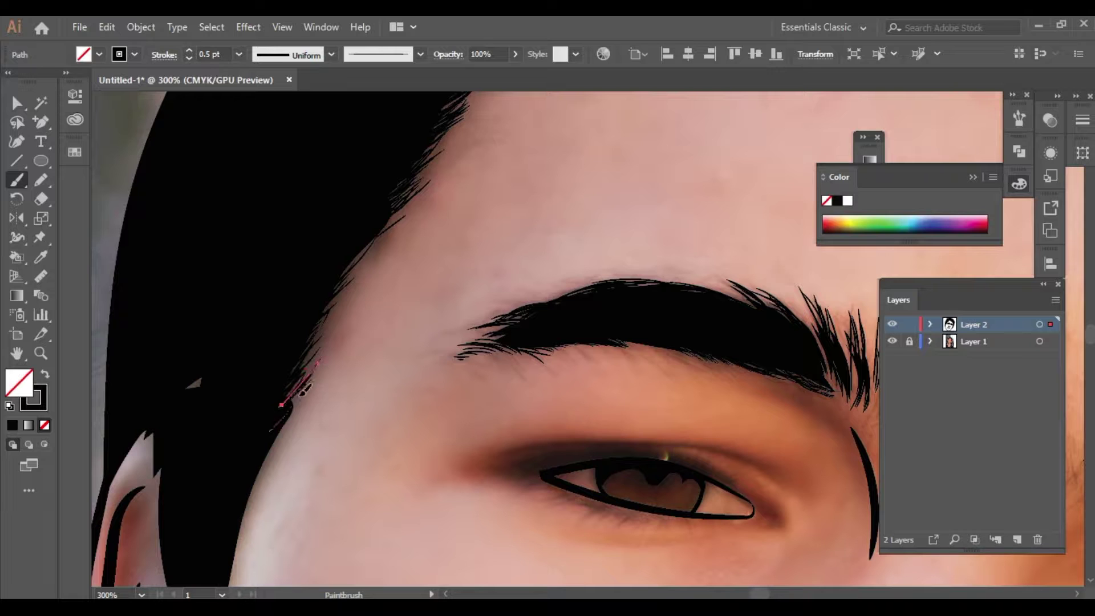
scroll(323, 370, "down", 5)
scroll(403, 313, "up", 5)
scroll(109, 495, "down", 5)
scroll(240, 342, "up", 5)
Undo a messy temple strand and a stray Pencil loop, returning to the Paintbrush
left_click_drag(234, 345, 216, 357)
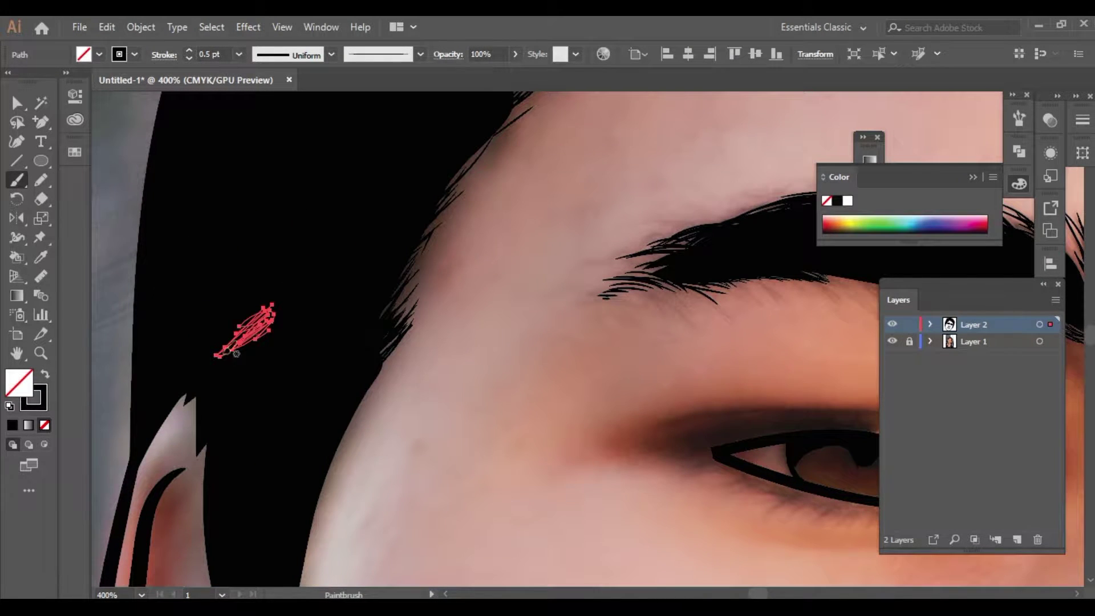
key("ctrl+z")
key("n")
left_click_drag(245, 326, 285, 335)
key("ctrl+z")
key("b")
Paint long strands down the hair edge beside and above the left ear
scroll(195, 439, "down", 5)
left_click_drag(246, 285, 315, 221)
mouse_move(280, 285)
left_mouse_down()
mouse_move(320, 222)
mouse_move(328, 228)
left_mouse_up()
mouse_move(319, 393)
left_mouse_down()
mouse_move(297, 240)
mouse_move(306, 195)
left_mouse_up()
mouse_move(343, 397)
left_mouse_down()
mouse_move(355, 475)
mouse_move(341, 406)
left_mouse_up()
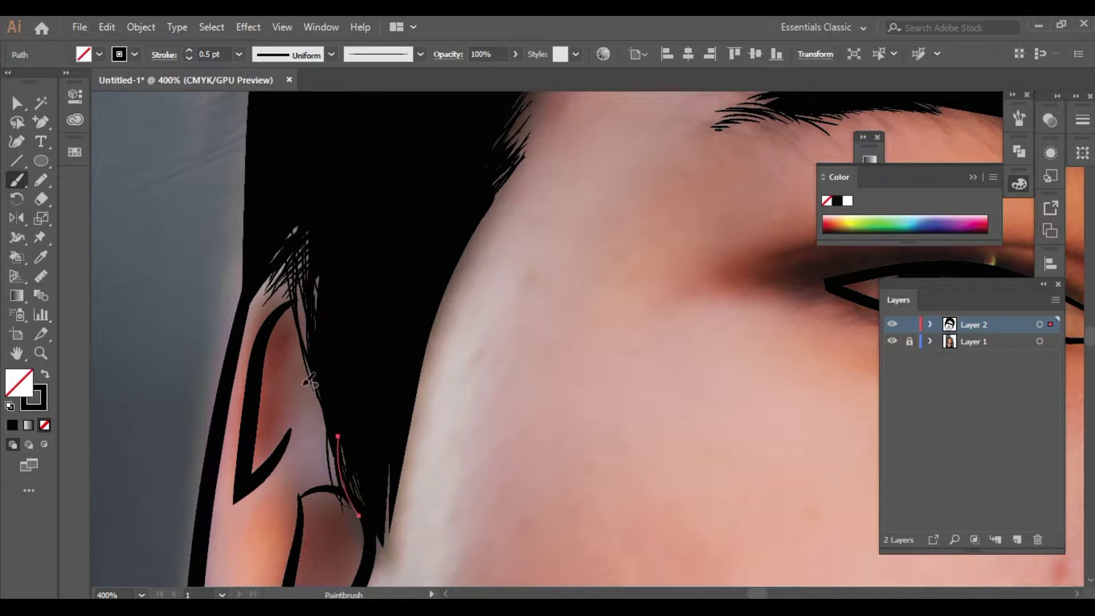
Paint strands at the hair edge by the right ear, undoing a bad temple strand
key("ctrl+0")
scroll(520, 386, "up", 5)
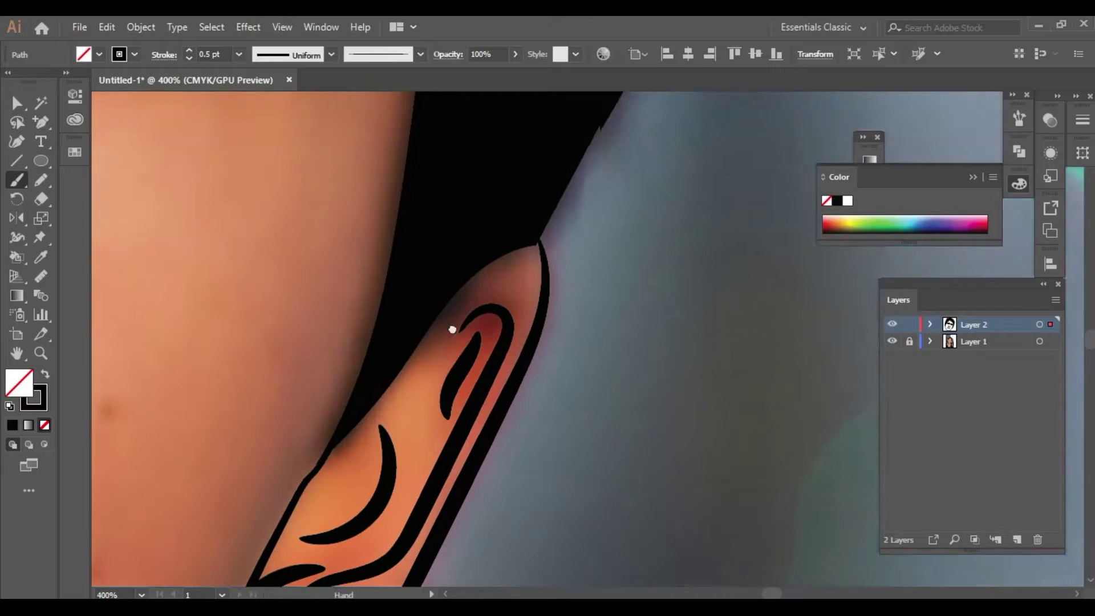
left_click_drag(397, 346, 499, 230)
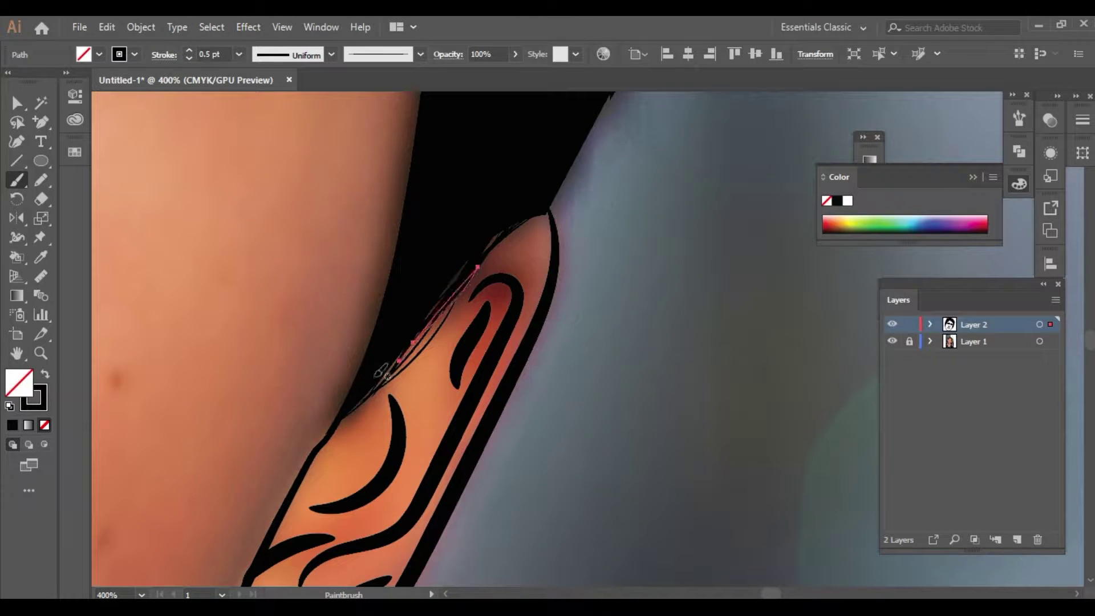
key("ctrl+0")
scroll(419, 287, "up", 5)
left_click_drag(435, 274, 398, 212)
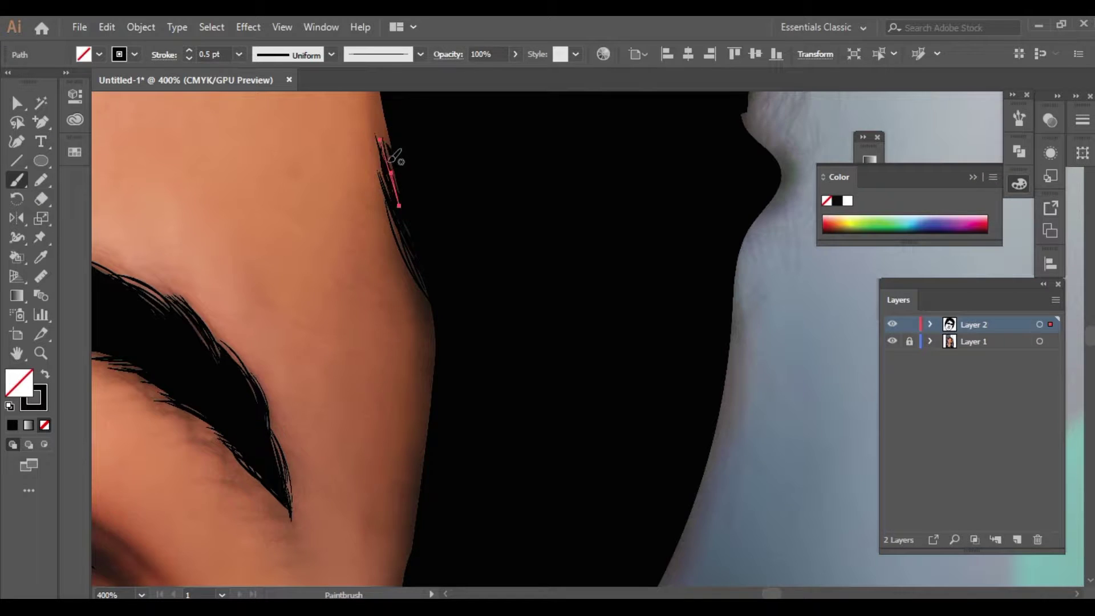
scroll(394, 155, "up", 2)
key("ctrl+z")
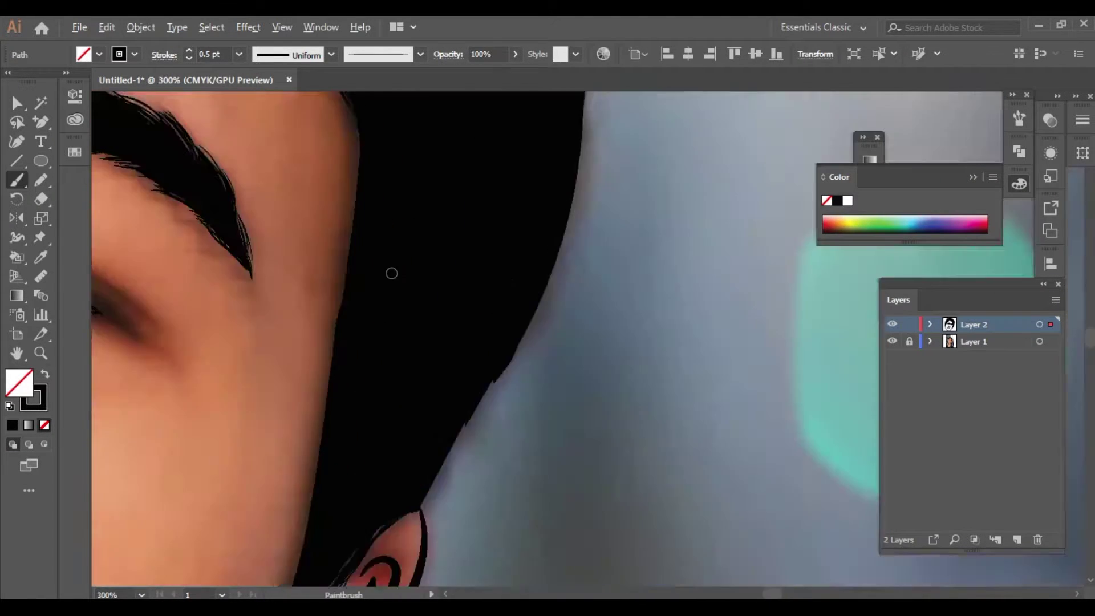
Add several vertical and curving strands along the right temple's hair edge
key("ctrl+minus")
key("ctrl+minus")
left_click_drag(365, 286, 368, 405)
key("ctrl+plus")
key("ctrl+plus")
left_click_drag(374, 245, 362, 465)
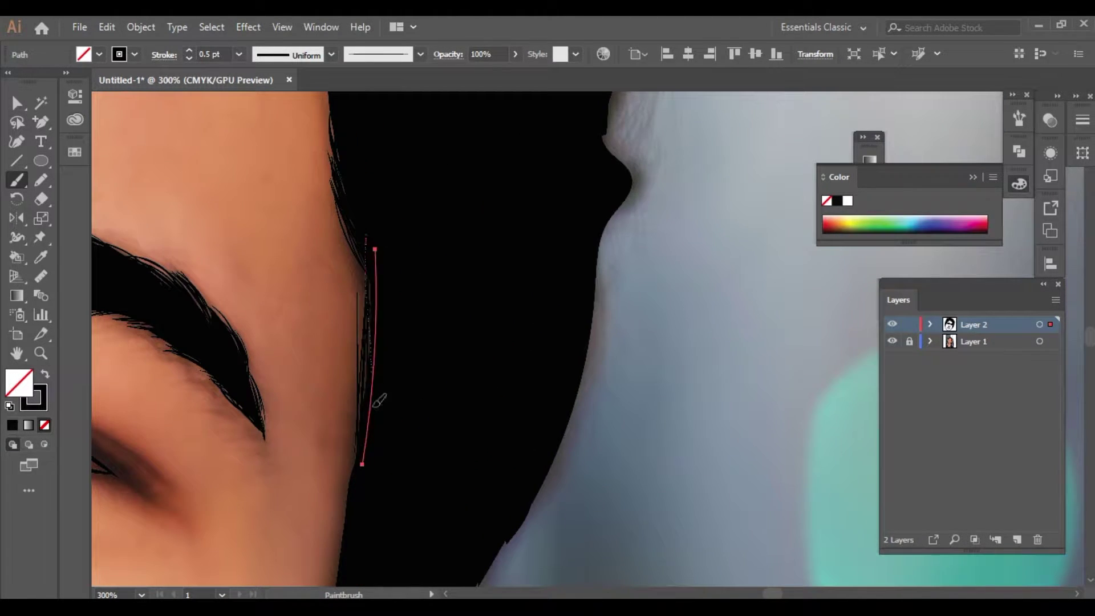
left_click_drag(382, 342, 440, 220)
left_click_drag(395, 372, 395, 479)
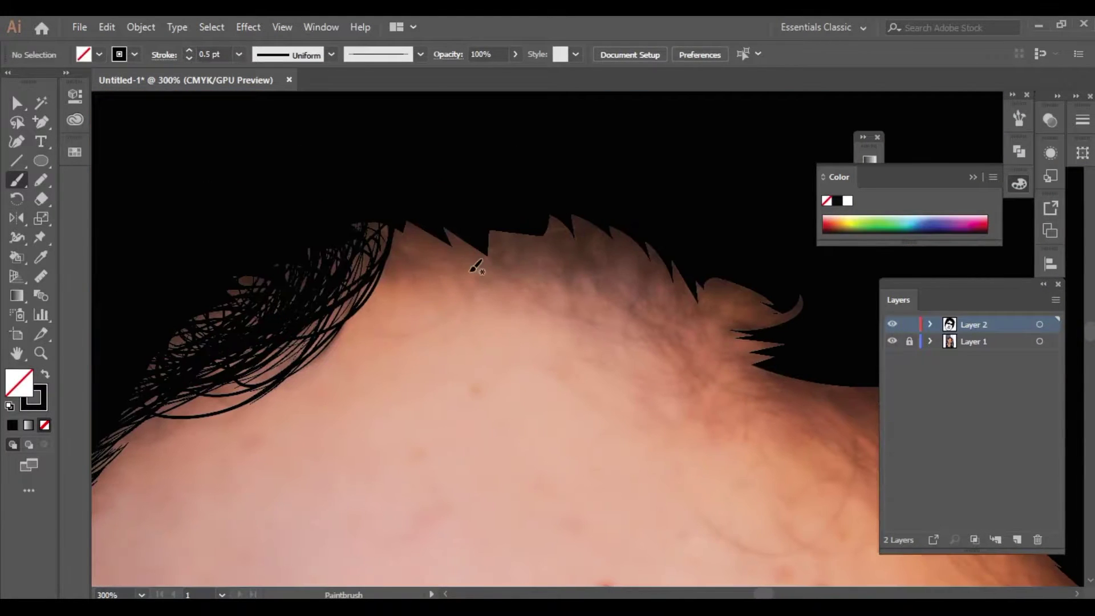
left_click_drag(380, 181, 408, 271)
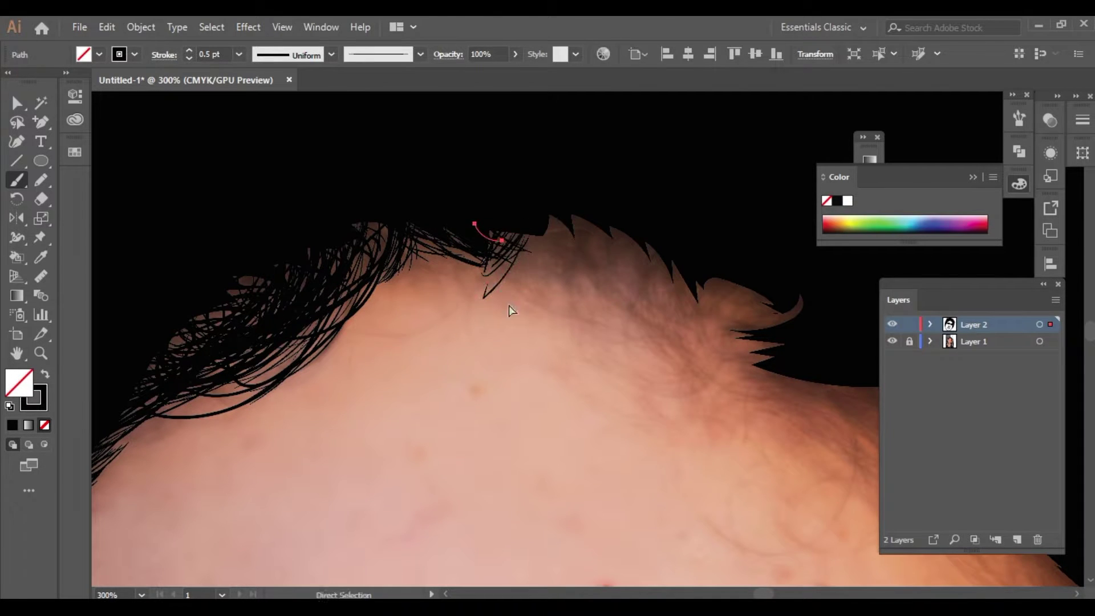
Paint short 0.75 pt strands along the top forehead hairline
left_click_drag(513, 268, 542, 232)
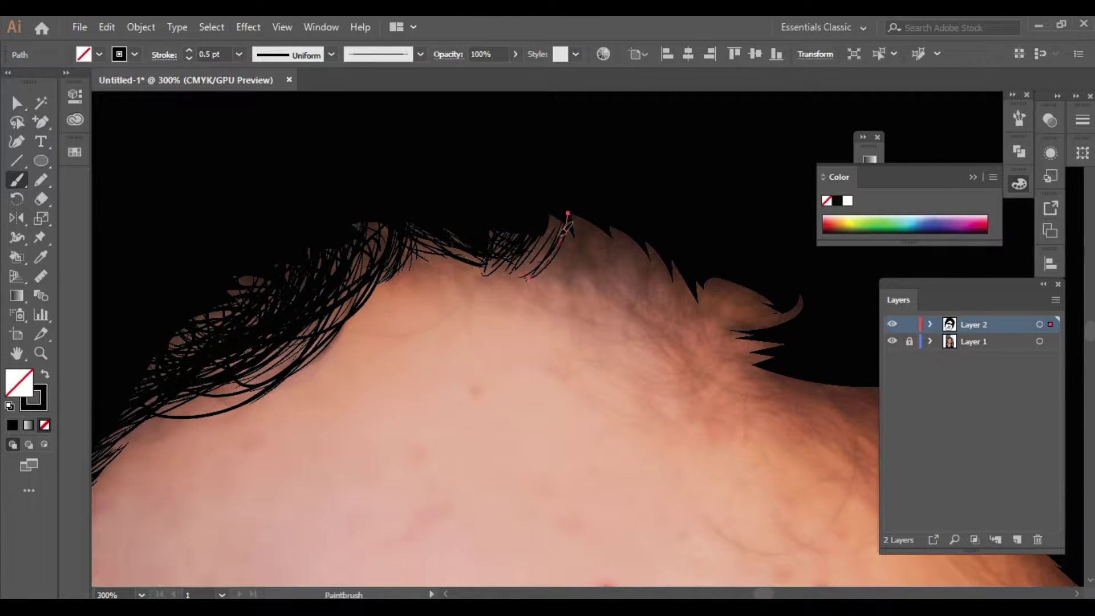
left_click_drag(591, 288, 630, 217)
left_click_drag(619, 302, 656, 231)
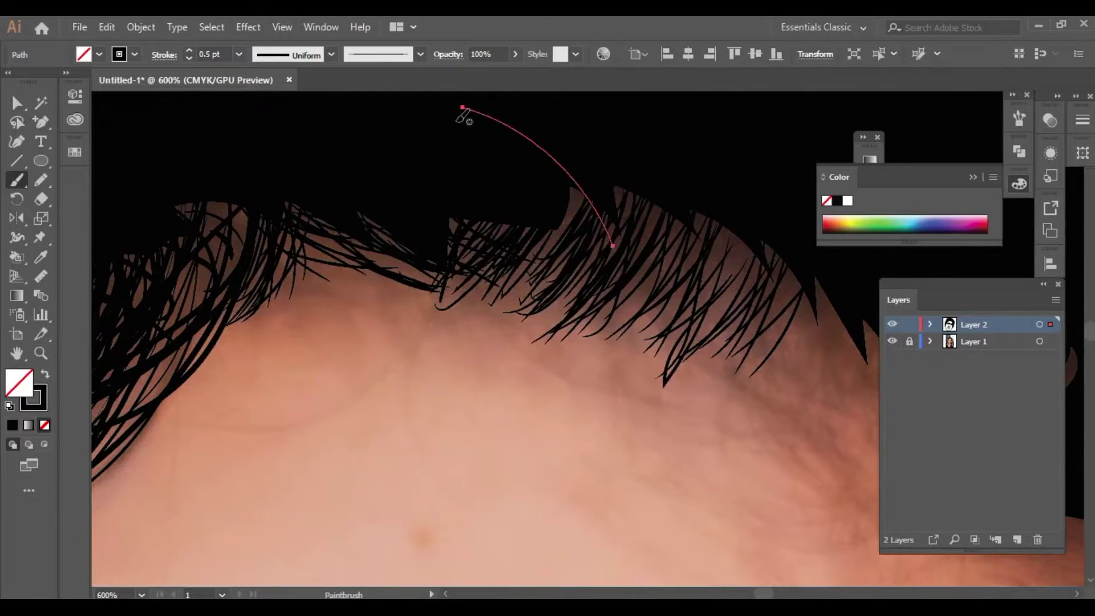
left_click_drag(538, 172, 591, 196)
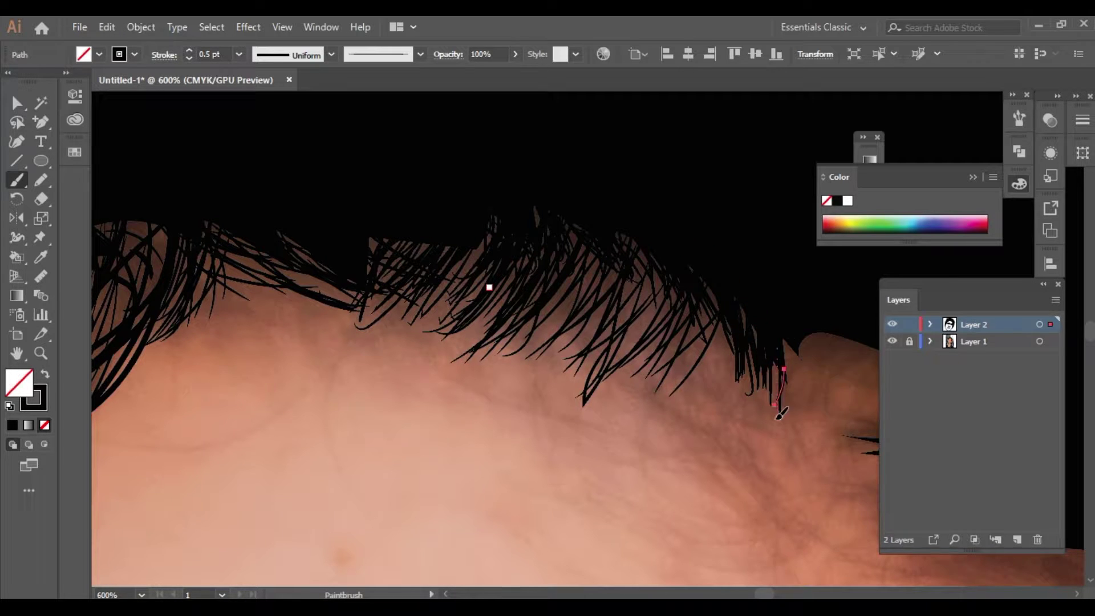
Add strands at the hairline's right end and along the lower hairline
scroll(788, 349, "down", 1)
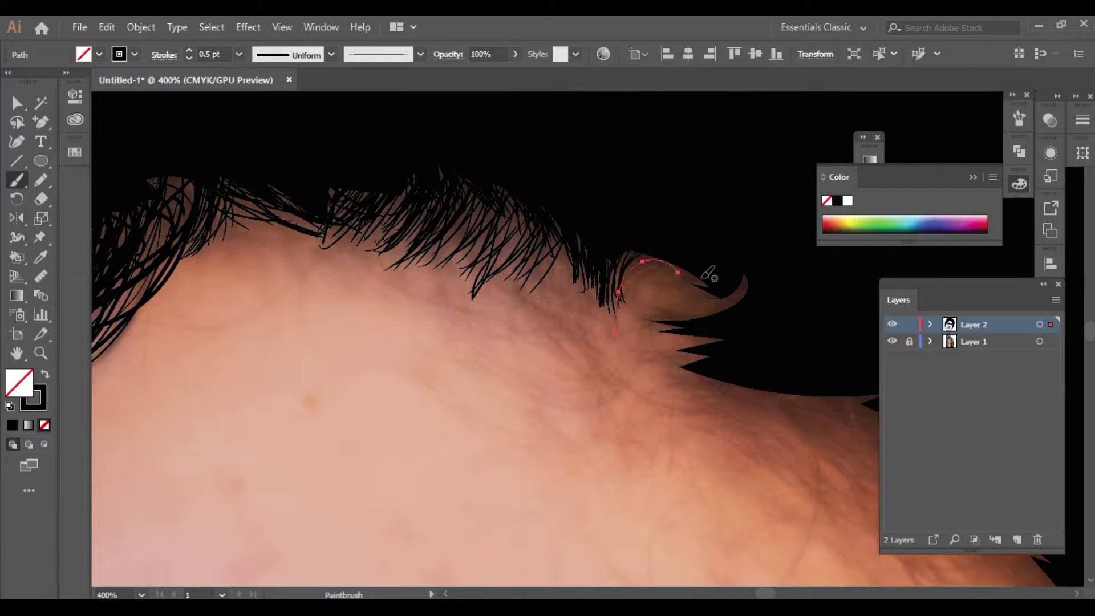
mouse_move(714, 292)
left_mouse_down()
mouse_move(641, 285)
mouse_move(773, 279)
left_mouse_up()
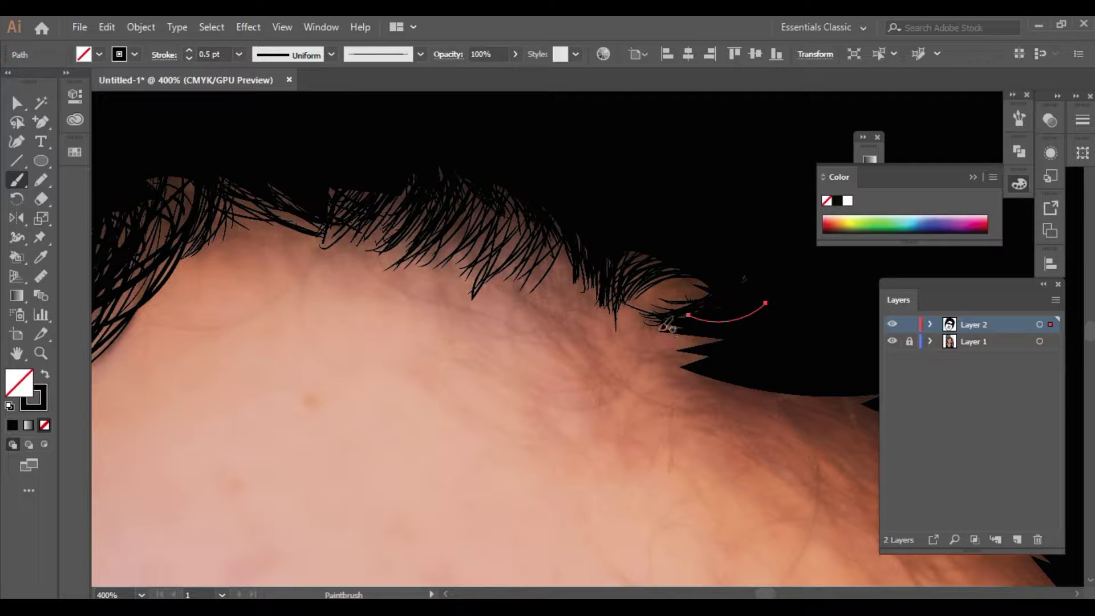
left_click_drag(680, 339, 763, 340)
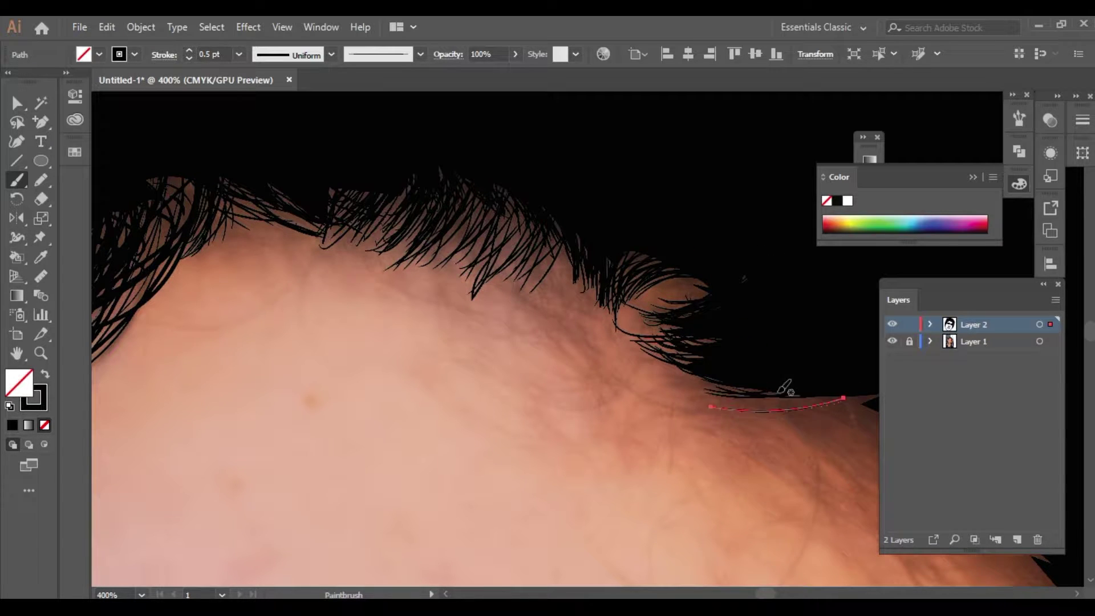
scroll(795, 391, "down", 2)
scroll(795, 392, "right", 4)
left_click_drag(606, 300, 802, 288)
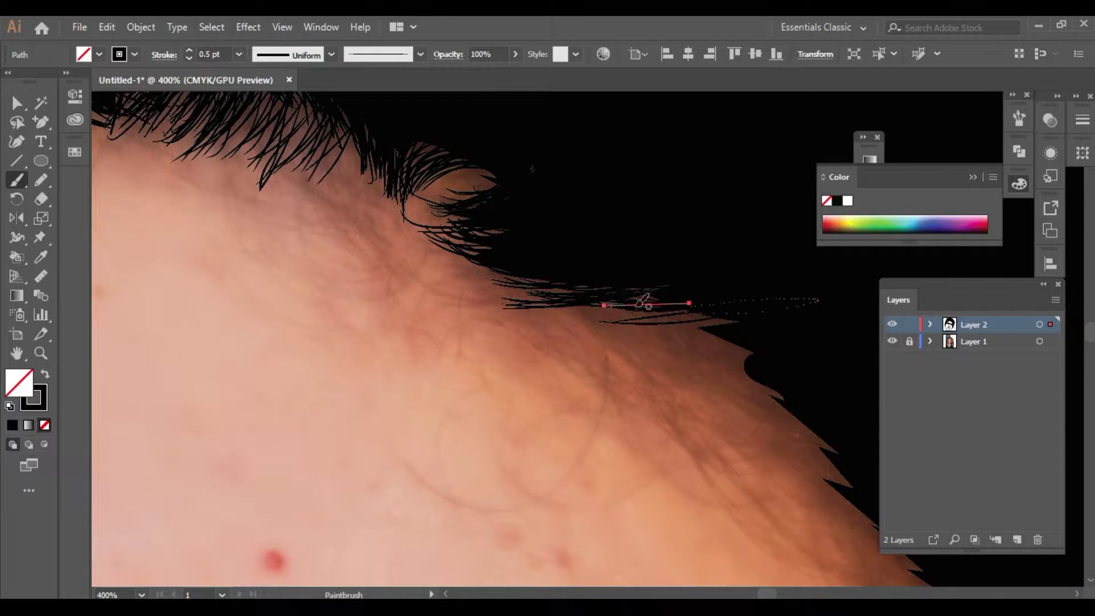
mouse_move(611, 316)
left_mouse_down()
mouse_move(794, 309)
mouse_move(655, 335)
left_mouse_up()
left_click_drag(795, 375, 640, 318)
Paint long strands down the hairline and more along its lower curve
scroll(738, 358, "down", 2)
scroll(738, 358, "right", 4)
left_click_drag(722, 374, 538, 273)
mouse_move(721, 366)
left_mouse_down()
mouse_move(673, 393)
mouse_move(557, 274)
left_mouse_up()
left_click_drag(745, 447, 690, 386)
left_click_drag(622, 354, 824, 521)
left_click_drag(693, 450, 856, 550)
scroll(660, 342, "down", 2)
left_click_drag(688, 360, 555, 252)
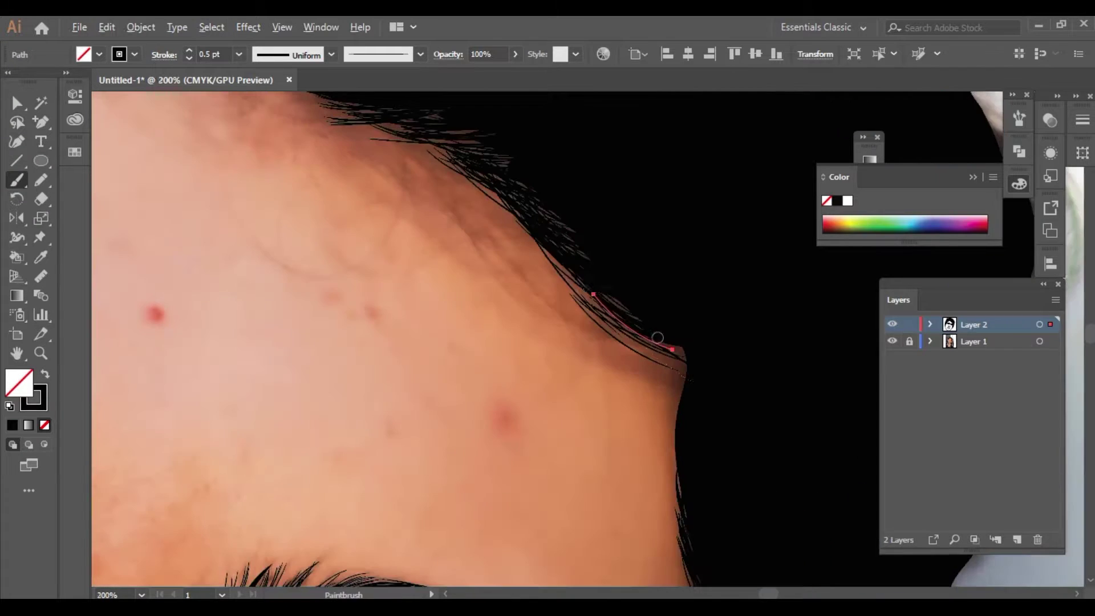
left_click_drag(637, 319, 744, 406)
left_click_drag(682, 296, 688, 476)
Add strands following the right hairline, plus a long strand down the hairline
scroll(688, 477, "down", 3)
scroll(662, 245, "up", 2)
left_click_drag(661, 245, 766, 383)
left_click_drag(621, 231, 789, 354)
left_click_drag(639, 266, 776, 376)
scroll(656, 285, "up", 2)
left_click_drag(451, 158, 533, 347)
mouse_move(571, 251)
left_mouse_down()
mouse_move(505, 362)
mouse_move(594, 194)
left_mouse_up()
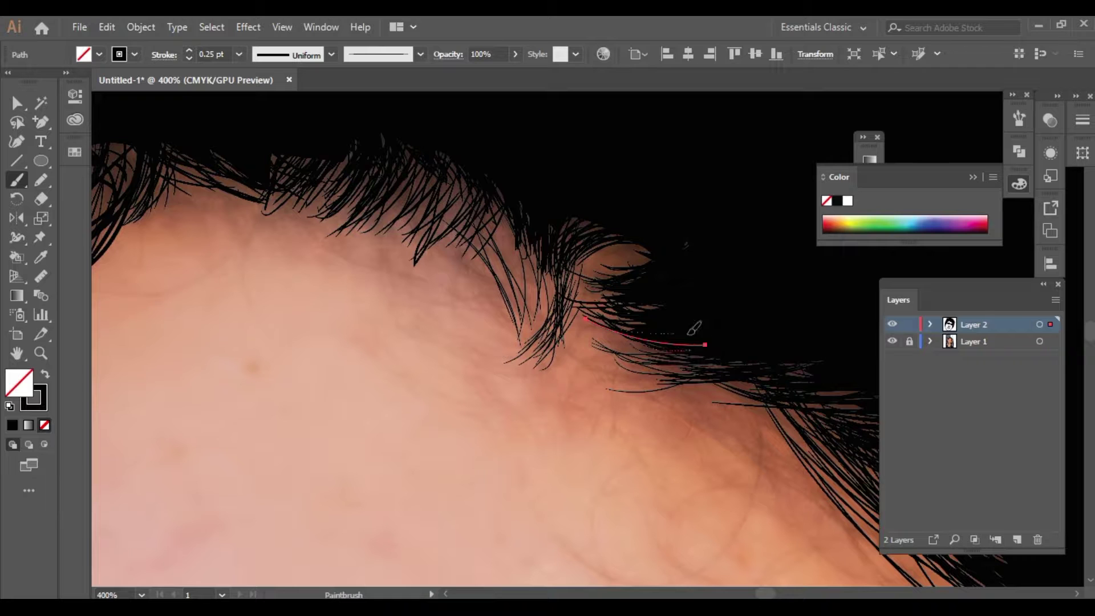
Draw three strands along the hair's left outer edge
scroll(735, 328, "down", 4)
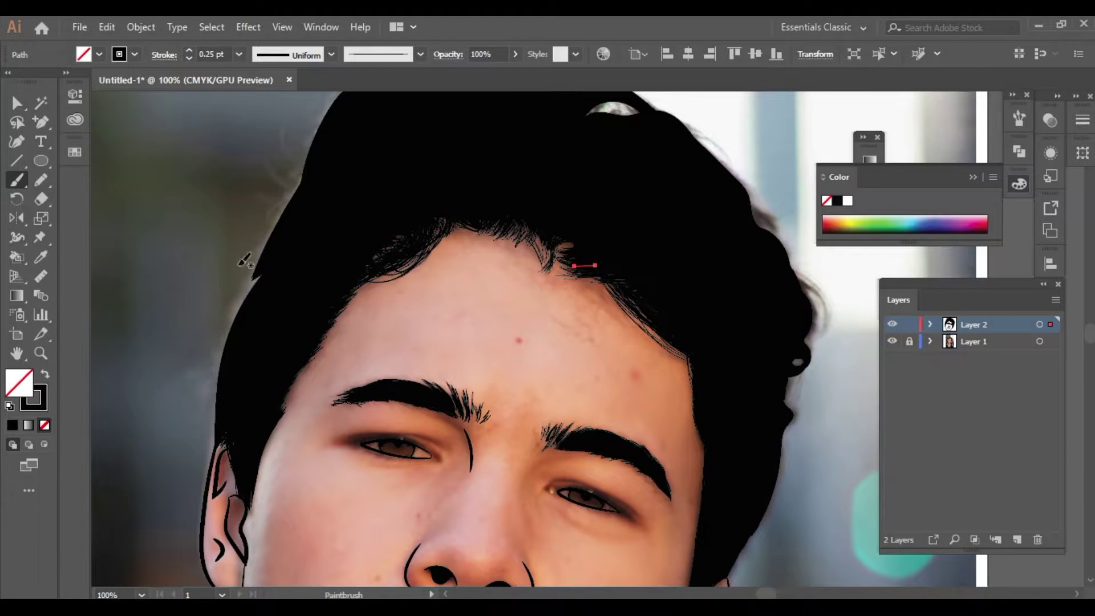
scroll(271, 246, "up", 3)
left_click_drag(219, 330, 325, 114)
left_click_drag(215, 362, 313, 142)
left_click_drag(211, 329, 251, 220)
scroll(230, 279, "down", 3)
Add more strands along the left hair edge
scroll(264, 254, "up", 1)
scroll(264, 254, "up", 1)
left_click_drag(217, 368, 301, 254)
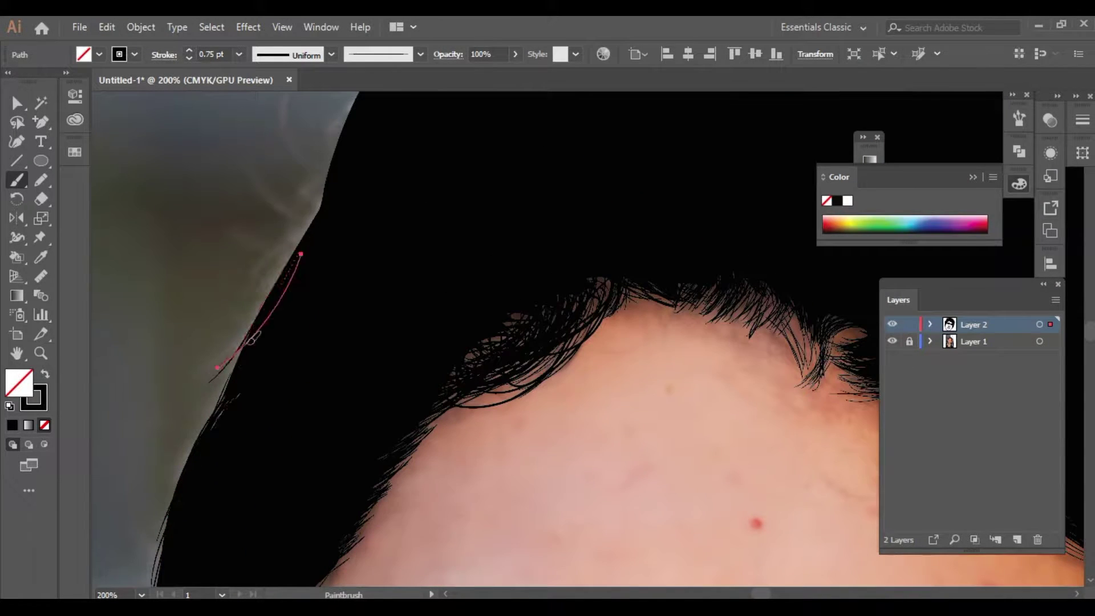
left_click_drag(246, 273, 335, 182)
scroll(263, 256, "down", 2)
scroll(263, 257, "up", 2)
left_click_drag(211, 391, 298, 167)
scroll(235, 301, "up", 3)
Trace several long strands along the top edge of the hair
mouse_move(280, 294)
left_mouse_down()
mouse_move(411, 111)
mouse_move(510, 328)
left_mouse_up()
scroll(350, 183, "up", 3)
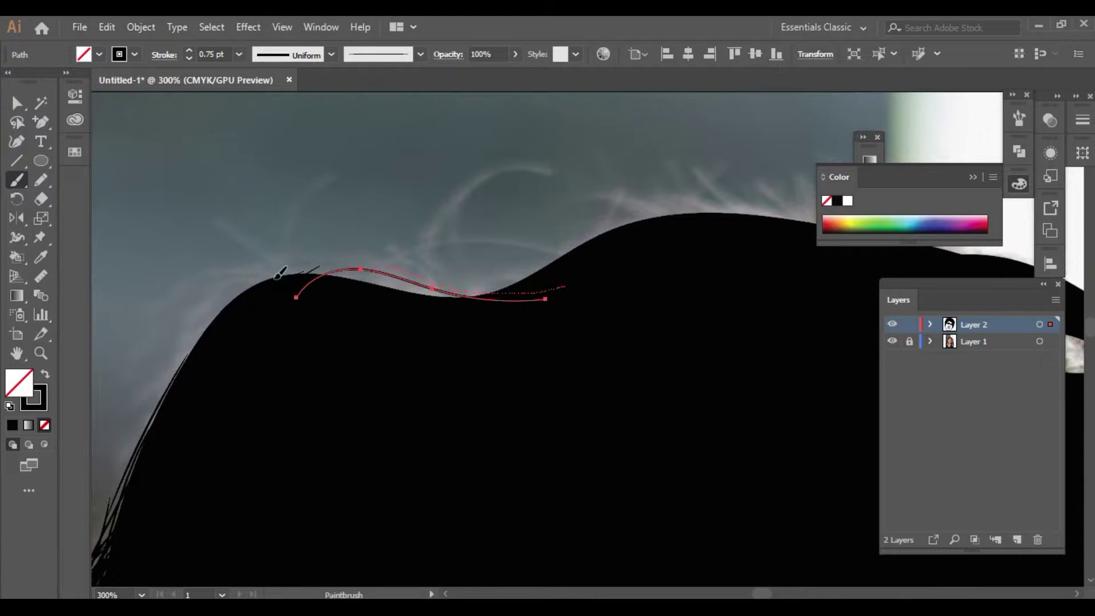
mouse_move(216, 359)
left_mouse_down()
mouse_move(502, 337)
mouse_move(542, 311)
left_mouse_up()
mouse_move(230, 318)
left_mouse_down()
mouse_move(557, 281)
mouse_move(687, 216)
left_mouse_up()
left_click_drag(517, 295, 722, 226)
mouse_move(648, 220)
left_mouse_down()
mouse_move(356, 257)
mouse_move(661, 318)
left_mouse_up()
left_click_drag(464, 282, 727, 323)
left_click_drag(429, 279, 711, 349)
left_click_drag(477, 274, 728, 328)
Cover the small gap in the hair with short strands, undoing a stray stroke
key("ctrl+plus")
mouse_move(576, 230)
left_mouse_down()
mouse_move(469, 193)
mouse_move(369, 71)
left_mouse_up()
mouse_move(428, 245)
left_mouse_down()
mouse_move(563, 191)
mouse_move(592, 228)
left_mouse_up()
left_click_drag(482, 249, 624, 232)
left_click_drag(548, 256, 624, 232)
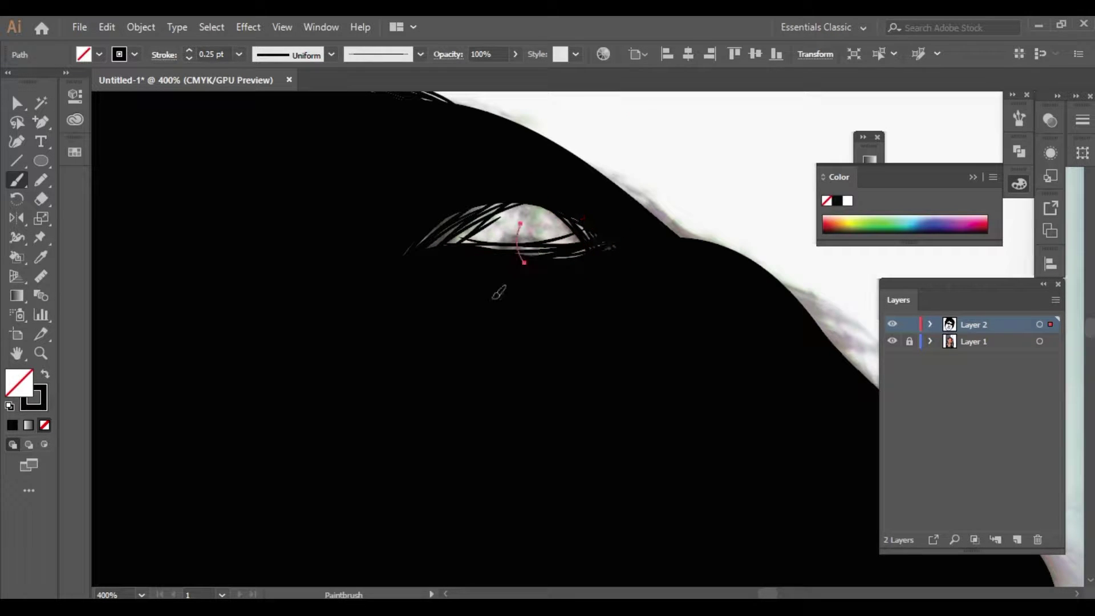
key("ctrl+z")
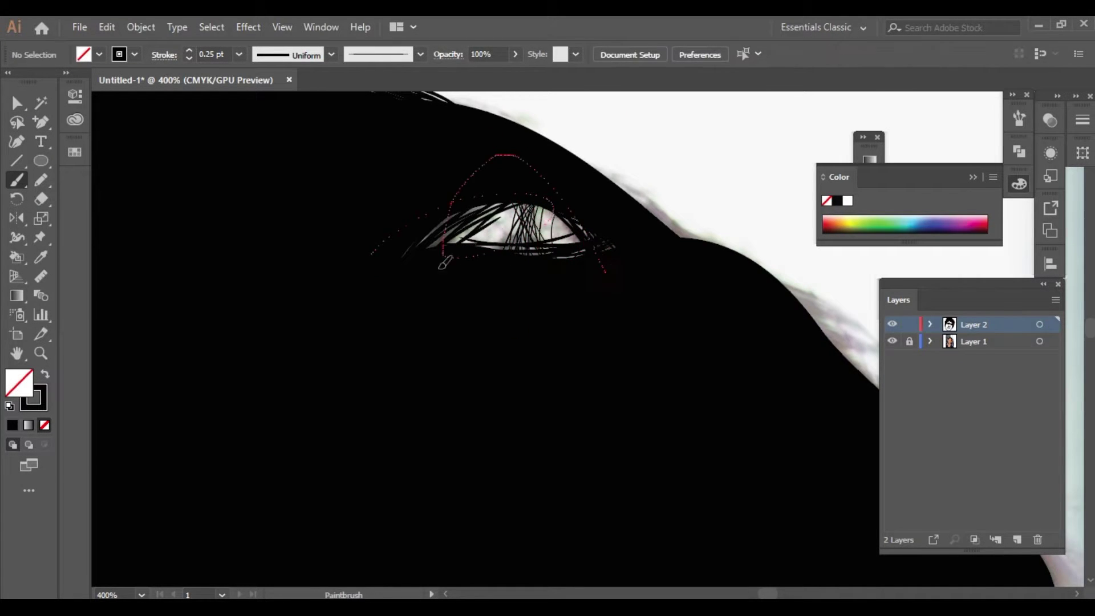
key("ctrl+minus")
key("ctrl+minus")
Paint several strands along the right hair edge
left_click_drag(491, 237, 516, 350)
key("ctrl+plus")
left_click_drag(457, 244, 655, 365)
left_click_drag(428, 224, 667, 376)
key("ctrl+minus")
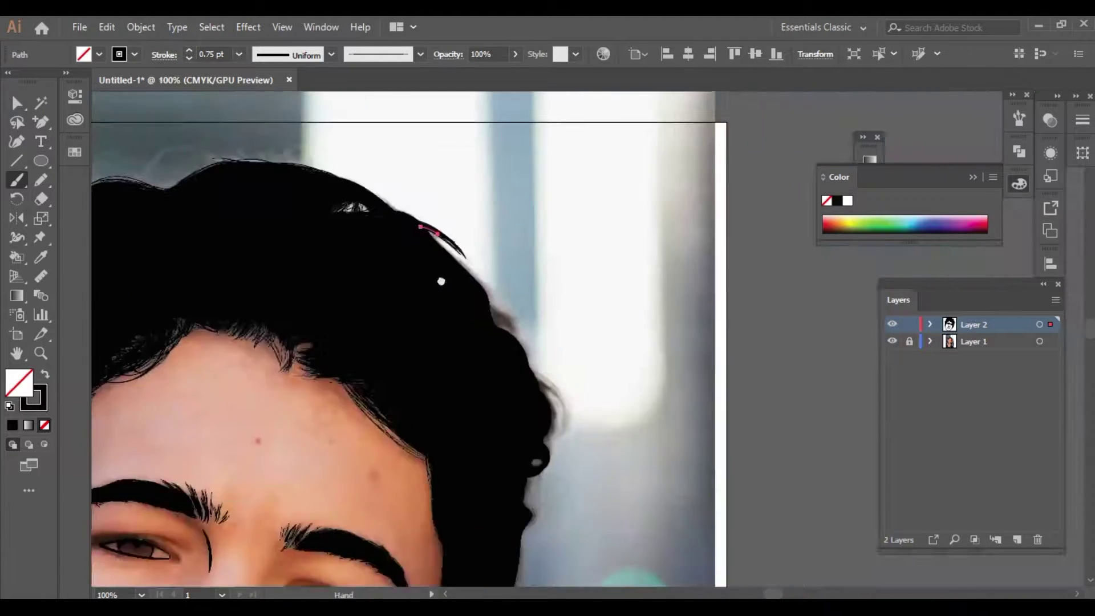
left_click_drag(403, 159, 580, 298)
left_click_drag(362, 146, 538, 281)
mouse_move(443, 198)
left_mouse_down()
mouse_move(567, 308)
mouse_move(641, 405)
mouse_move(529, 329)
left_mouse_up()
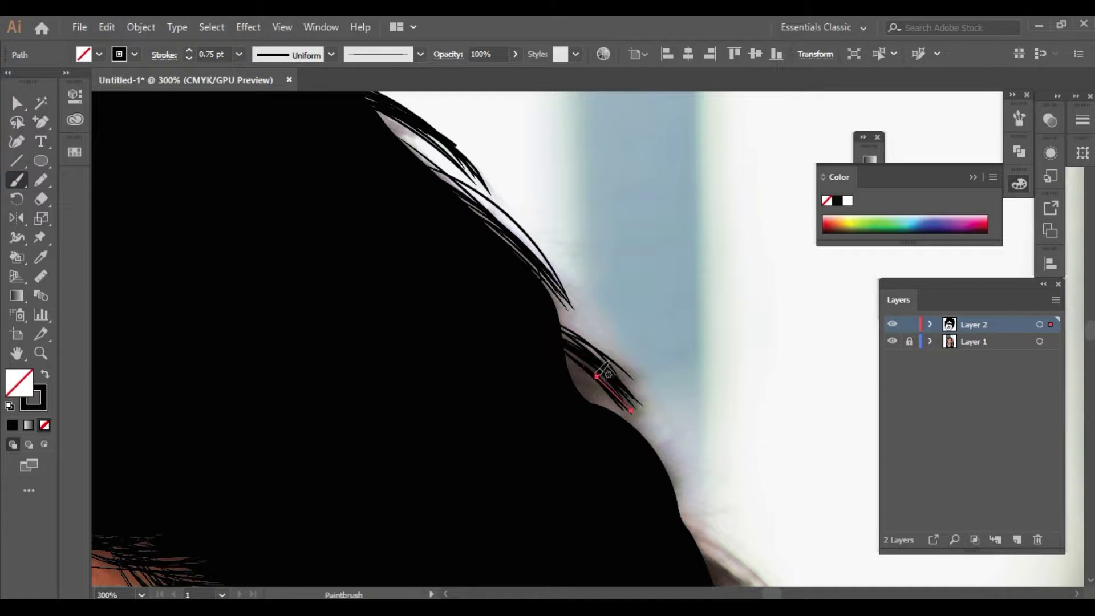
Add strands following the hair's outer curve down the side beside the ear
left_click_drag(595, 408, 553, 352)
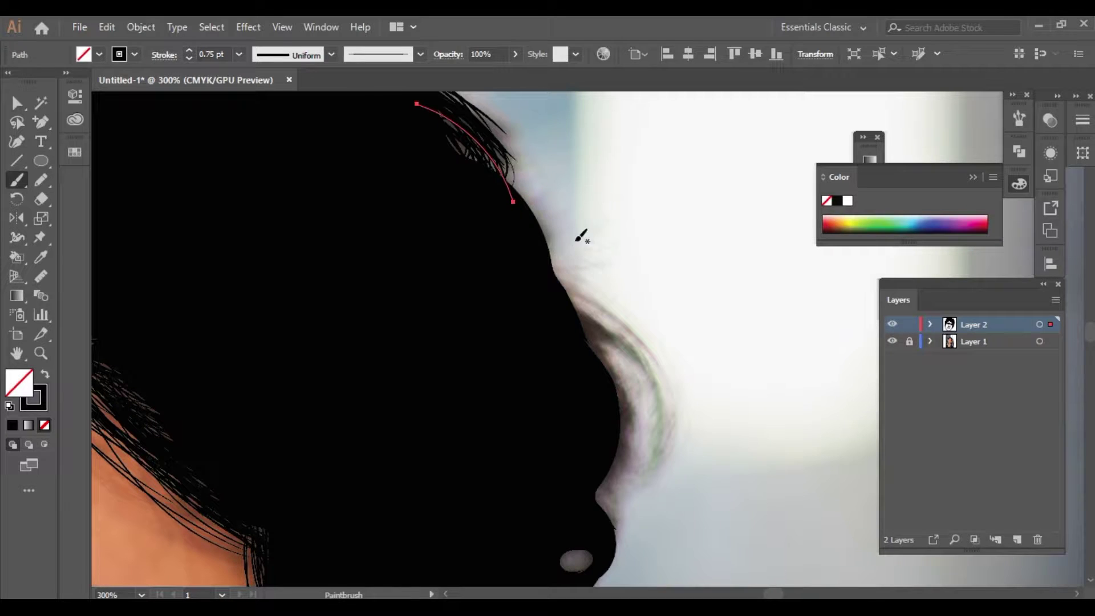
mouse_move(510, 182)
left_mouse_down()
mouse_move(537, 291)
mouse_move(655, 462)
left_mouse_up()
left_click_drag(560, 298, 656, 415)
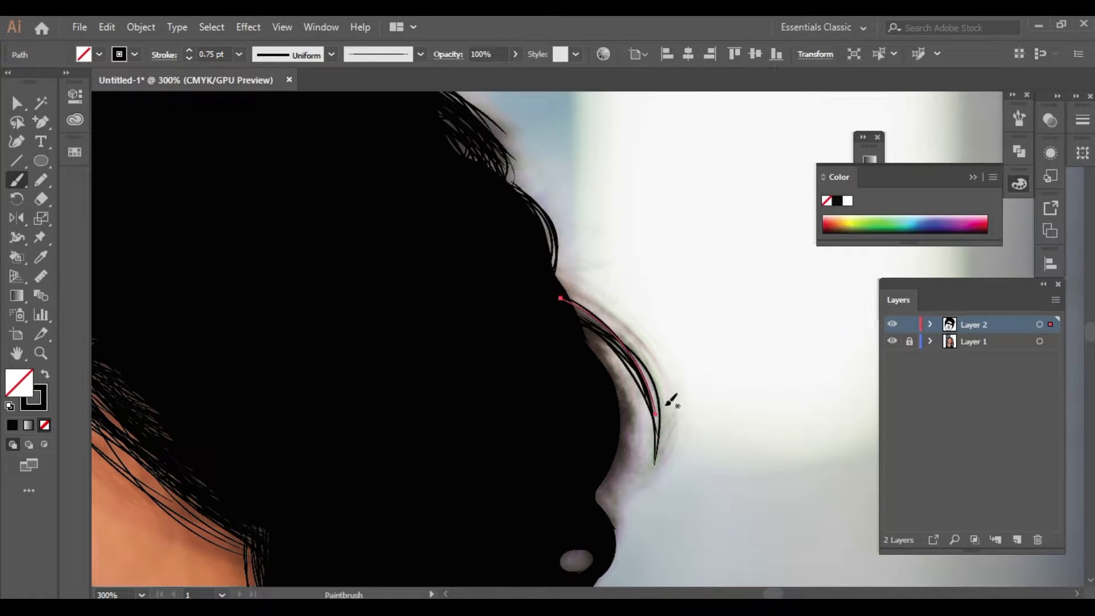
left_click_drag(553, 308, 652, 423)
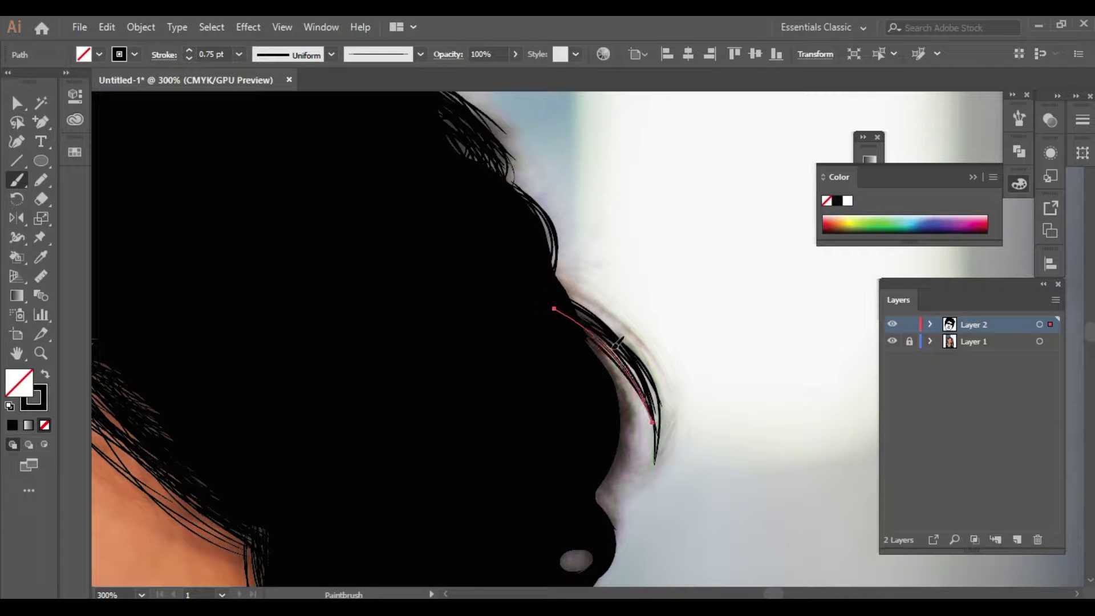
left_click_drag(620, 379, 584, 508)
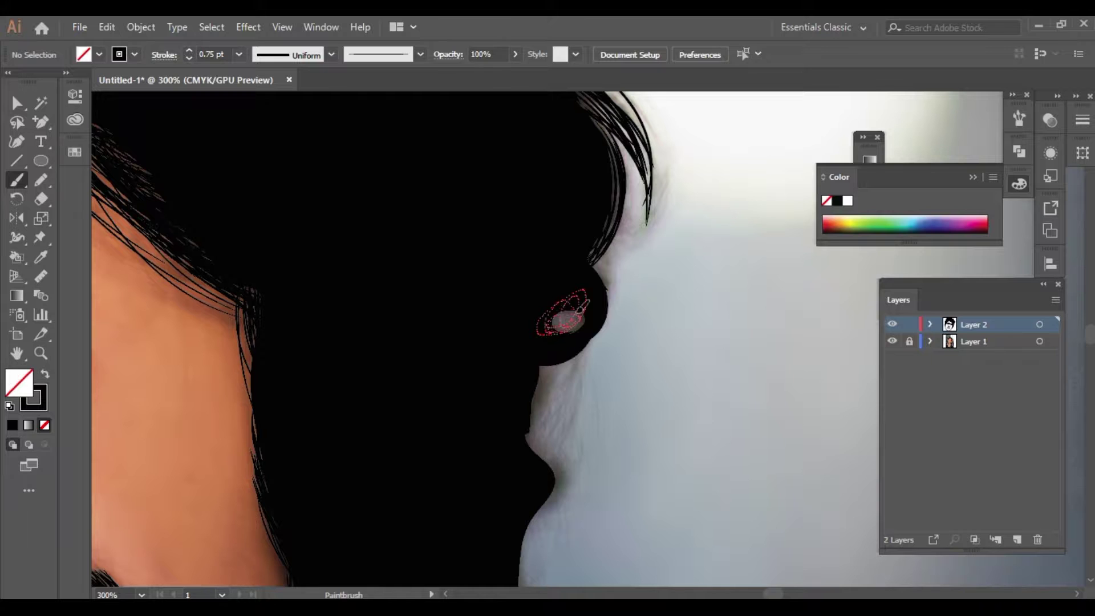
mouse_move(576, 349)
left_mouse_down()
mouse_move(521, 457)
mouse_move(505, 468)
mouse_move(516, 436)
left_mouse_up()
left_click_drag(593, 331, 557, 446)
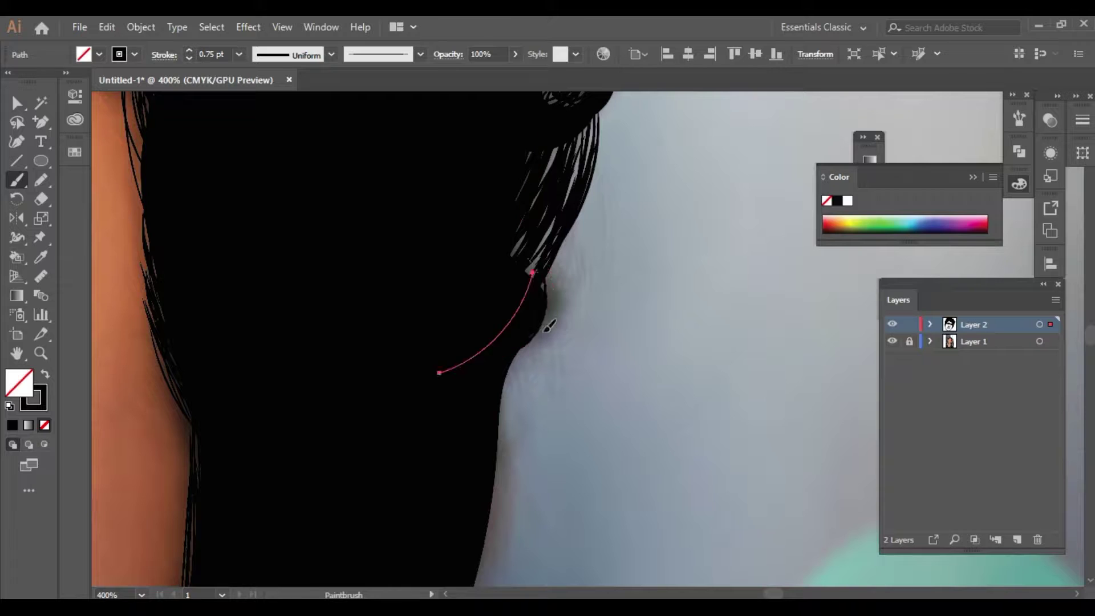
Extend long strands down the hair side toward the neck and ear
left_click_drag(545, 278, 495, 421)
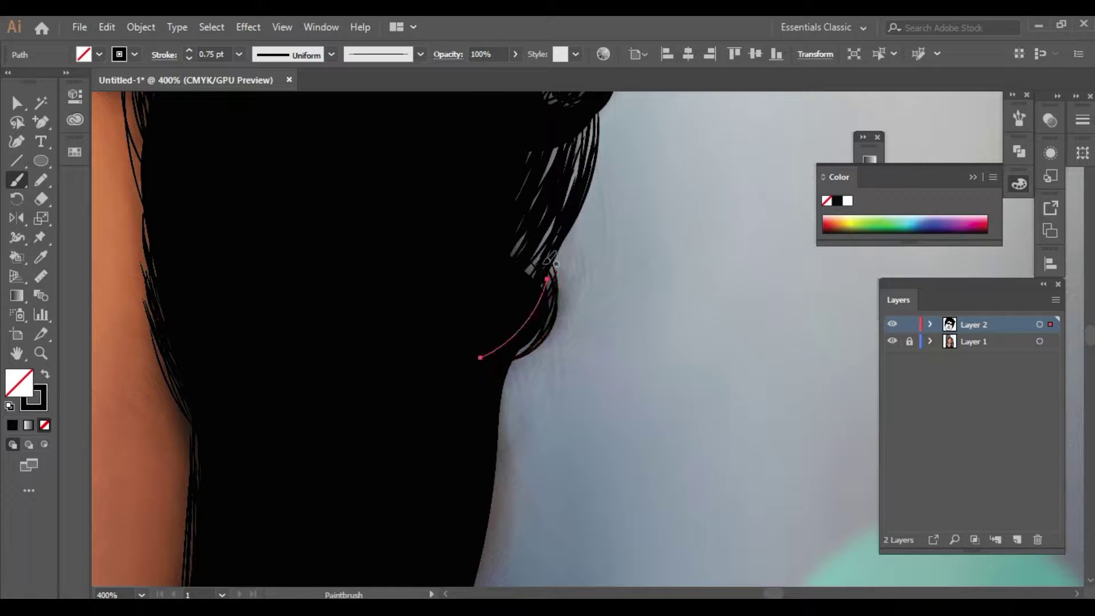
left_click_drag(538, 329, 501, 469)
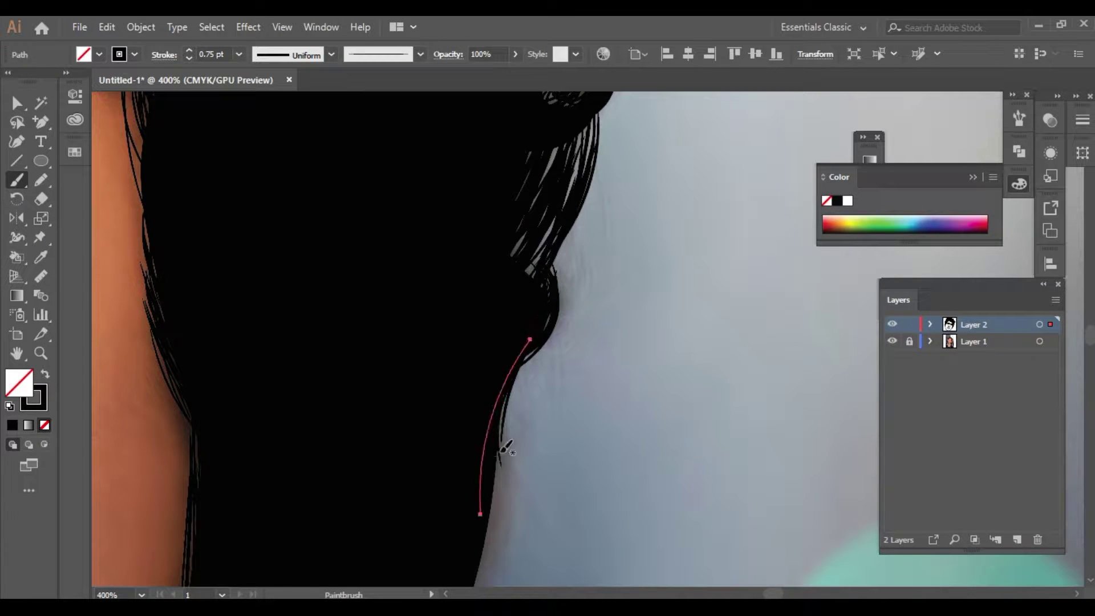
left_click_drag(502, 456, 536, 238)
left_click_drag(543, 147, 466, 440)
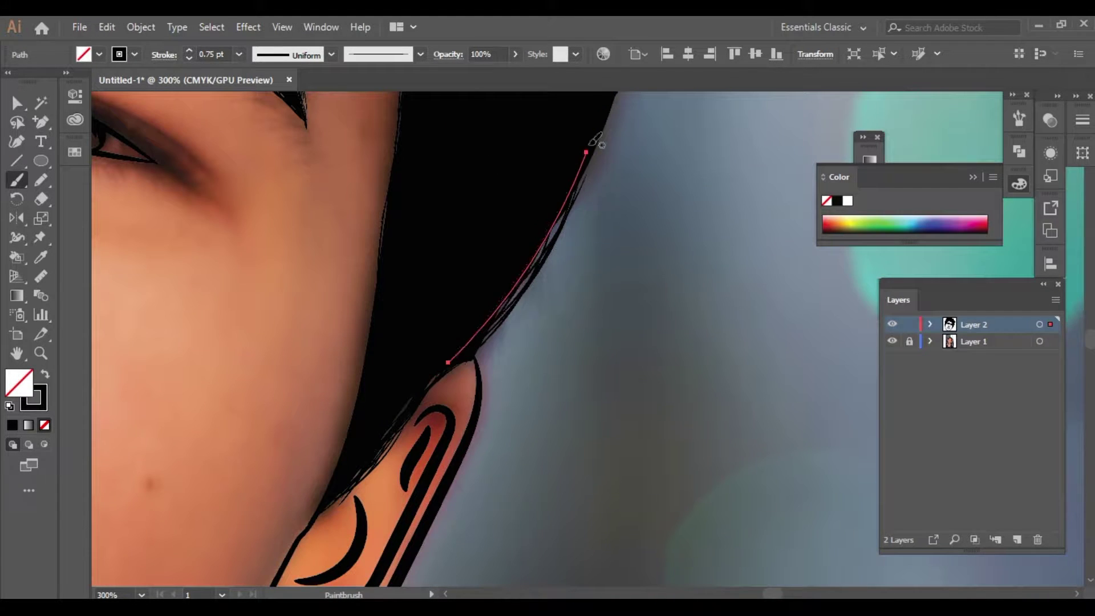
left_click_drag(567, 179, 429, 386)
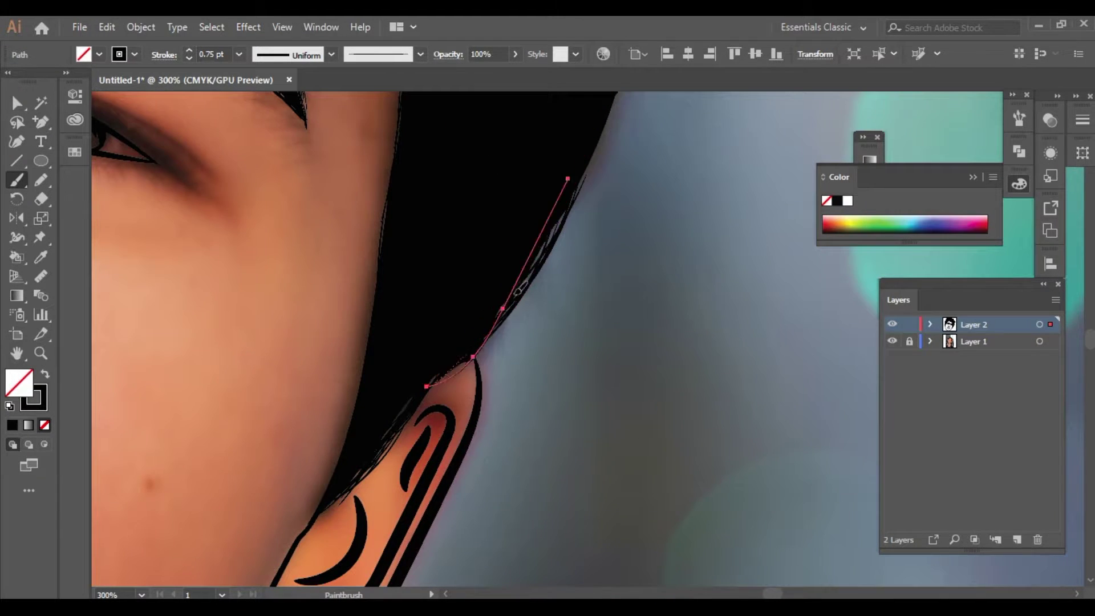
Draw closed spiky black upper and lower lash shapes on the first eye with the Pencil
key("n")
scroll(704, 350, "up", 3)
left_click_drag(689, 384, 715, 348)
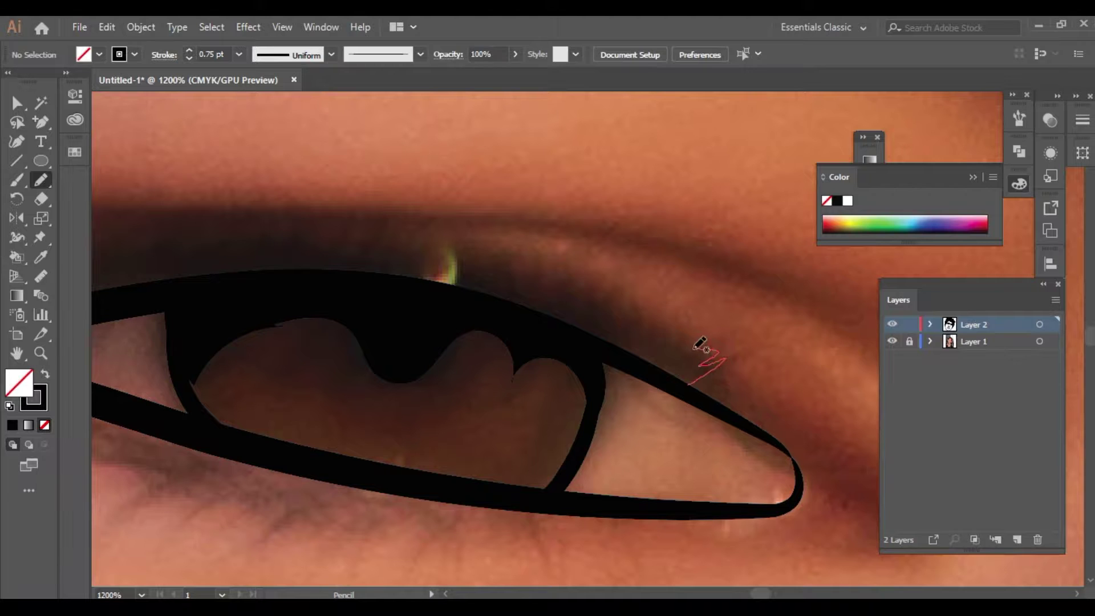
mouse_move(553, 281)
left_mouse_down()
mouse_move(494, 294)
mouse_move(427, 285)
left_mouse_up()
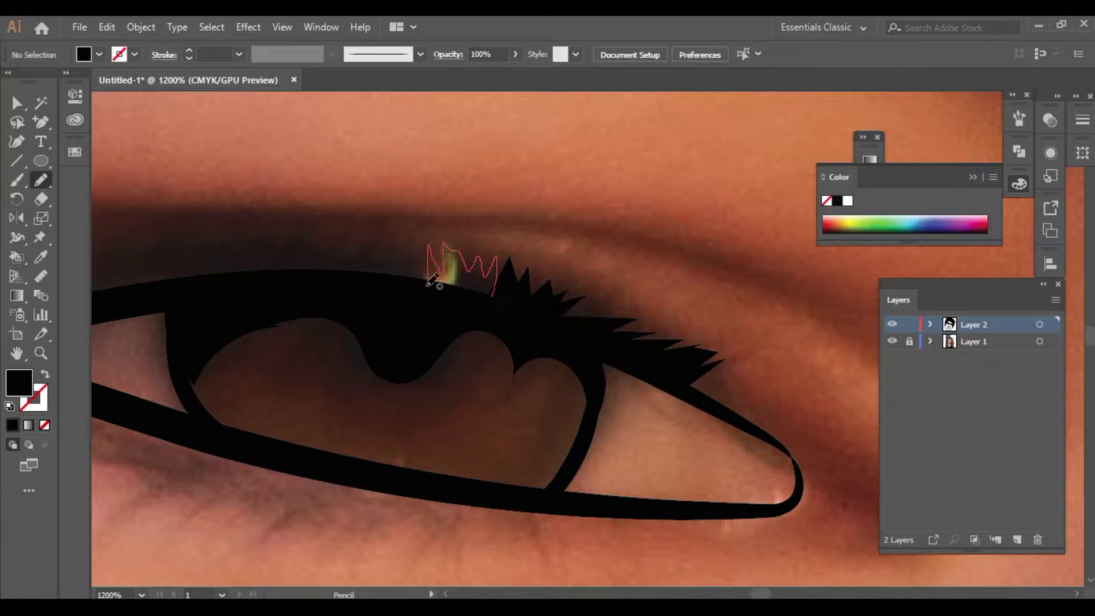
left_click_drag(336, 242, 321, 271)
key("ctrl+minus")
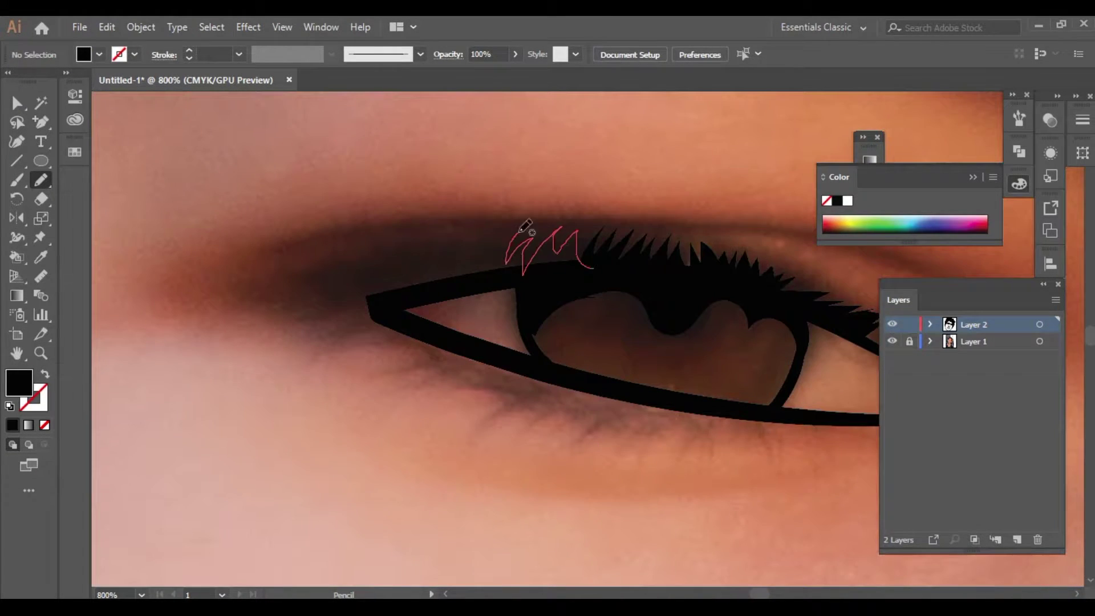
mouse_move(429, 265)
left_mouse_down()
mouse_move(397, 264)
mouse_move(394, 292)
mouse_move(457, 237)
left_mouse_up()
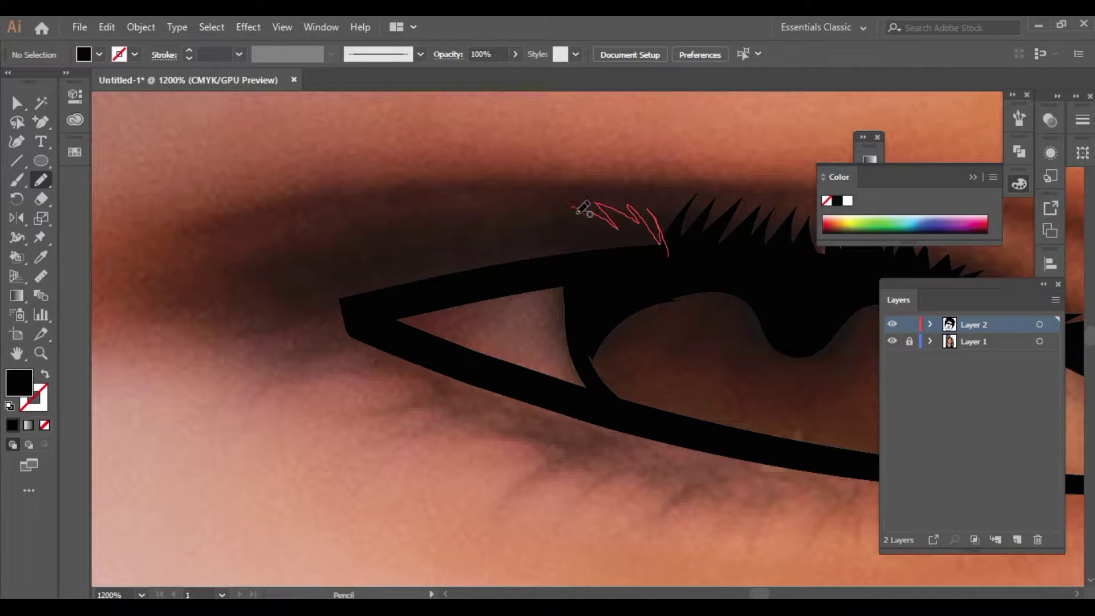
left_click_drag(401, 299, 348, 302)
left_click_drag(360, 208, 421, 241)
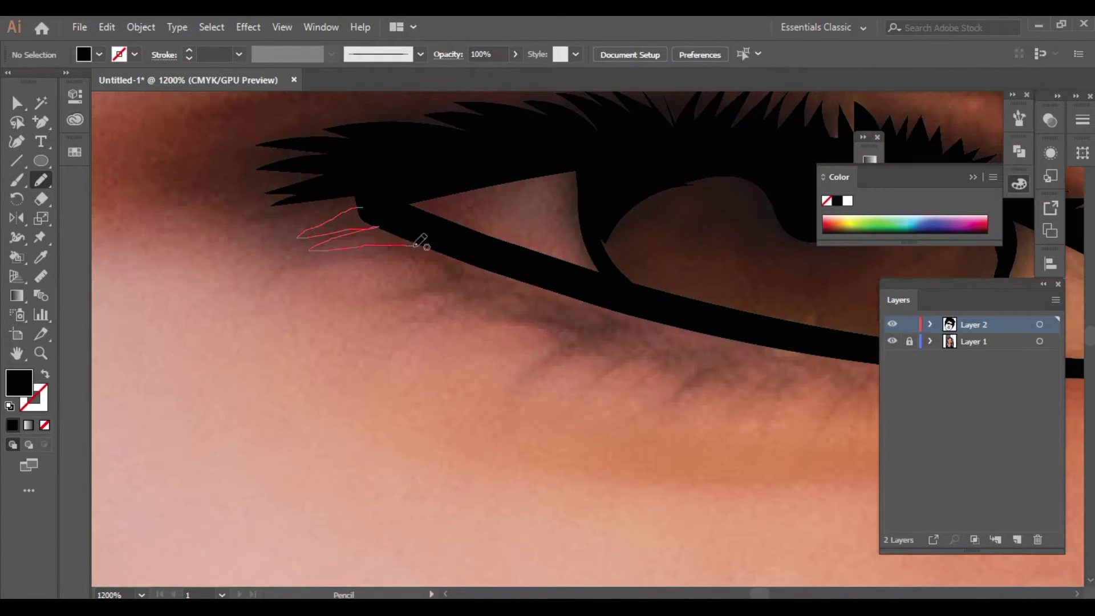
mouse_move(750, 356)
left_mouse_down()
mouse_move(439, 386)
mouse_move(579, 251)
left_mouse_up()
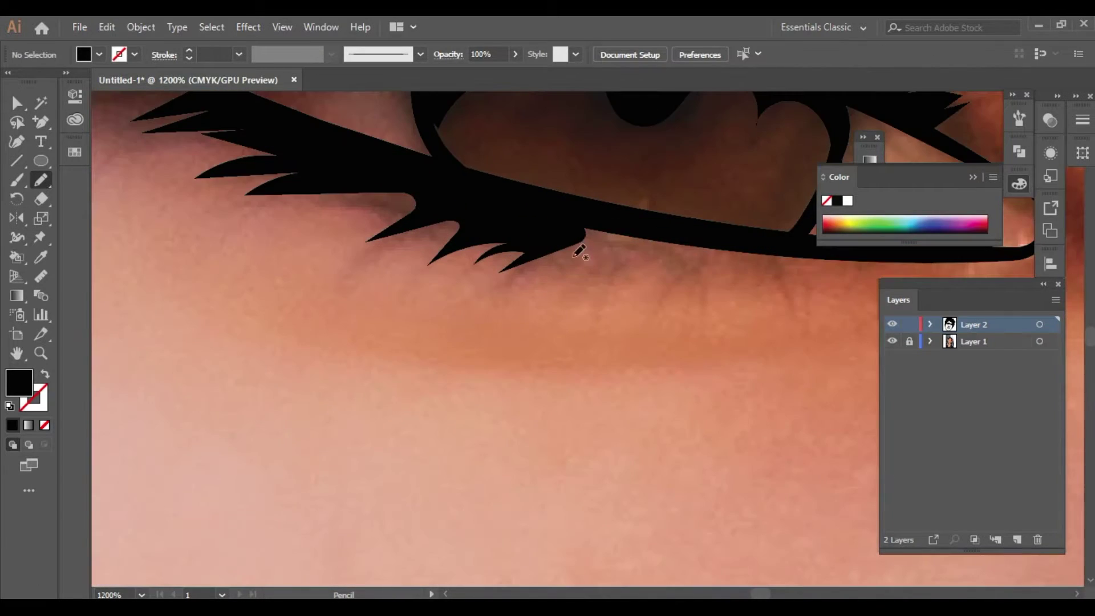
left_click_drag(707, 239, 577, 233)
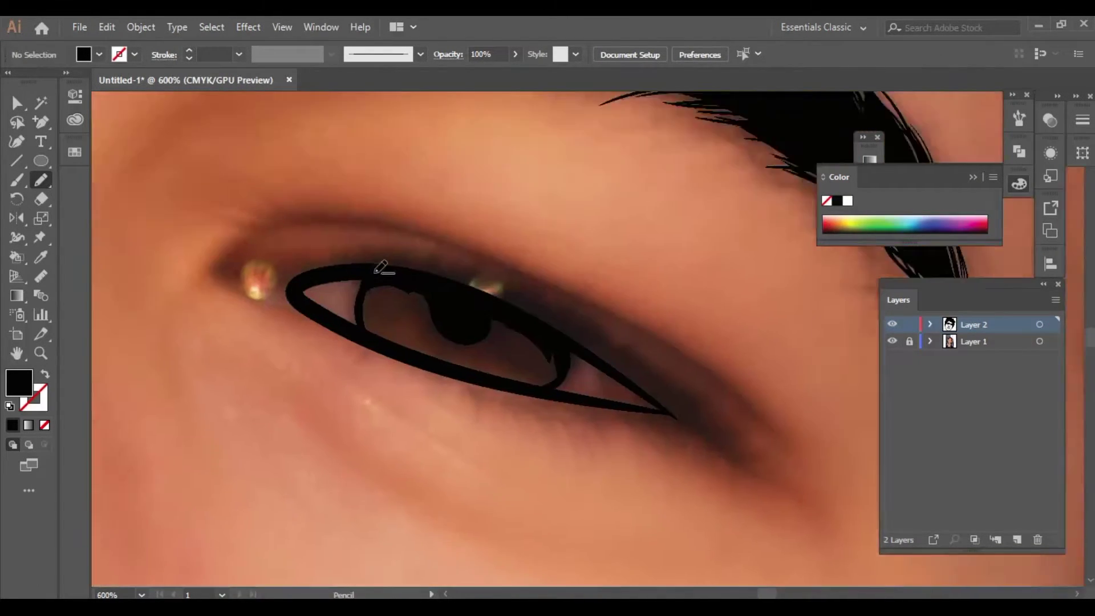
Draw spiky upper, outer-corner and lower lashes on the other eye
scroll(375, 272, "up", 3)
left_click_drag(272, 280, 302, 252)
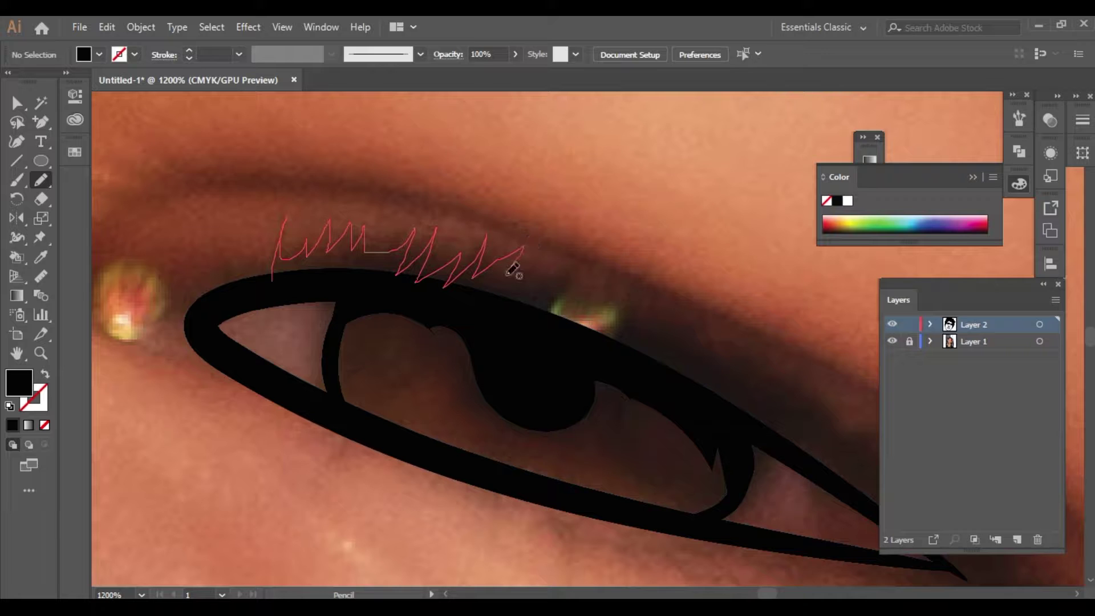
left_click_drag(628, 288, 273, 281)
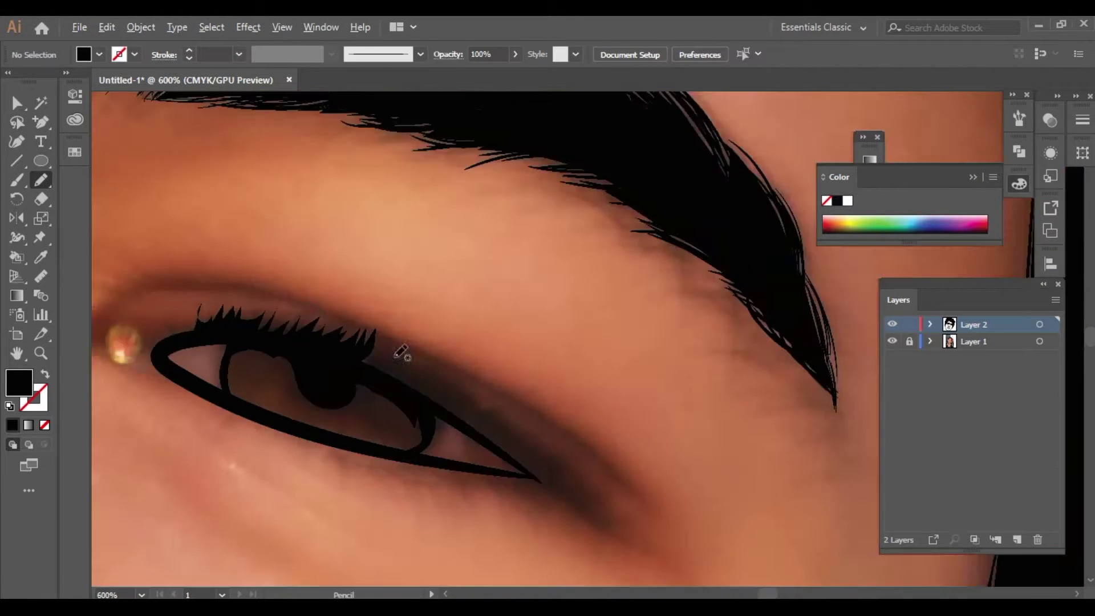
scroll(400, 353, "up", 1)
left_click_drag(456, 334, 482, 302)
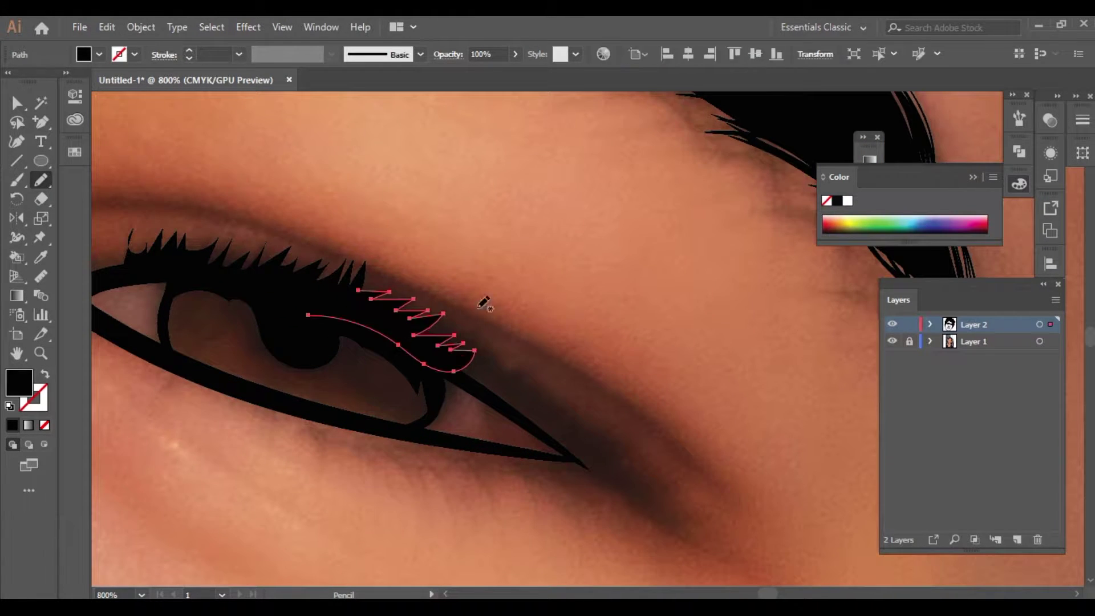
scroll(423, 284, "up", 2)
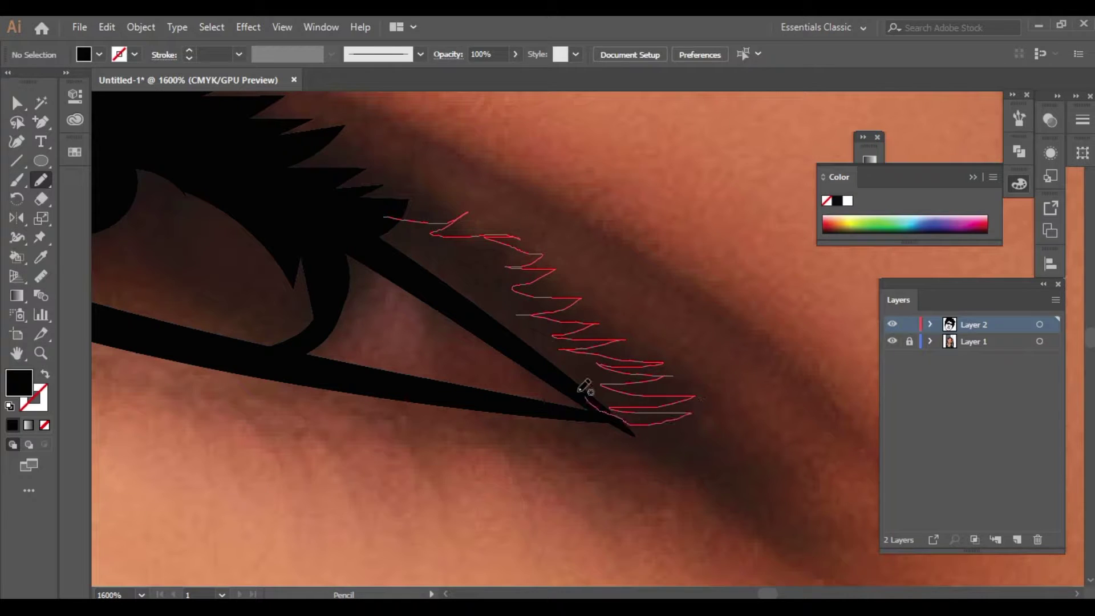
left_click_drag(607, 406, 528, 192)
scroll(525, 285, "down", 3)
scroll(570, 331, "up", 2)
left_click_drag(542, 312, 609, 375)
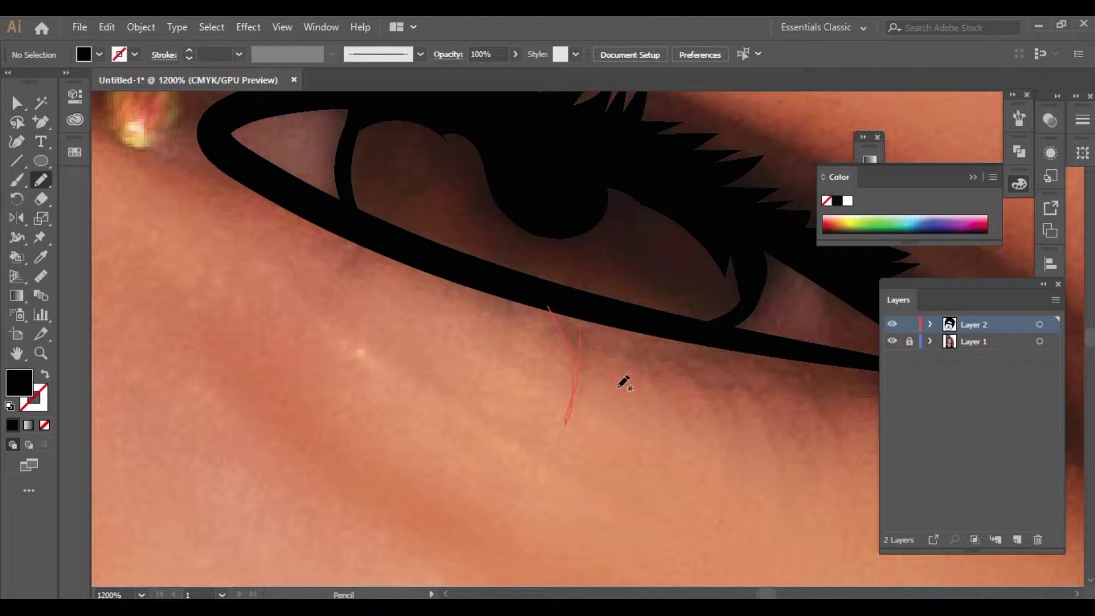
left_click_drag(729, 389, 731, 392)
scroll(496, 342, "up", 1)
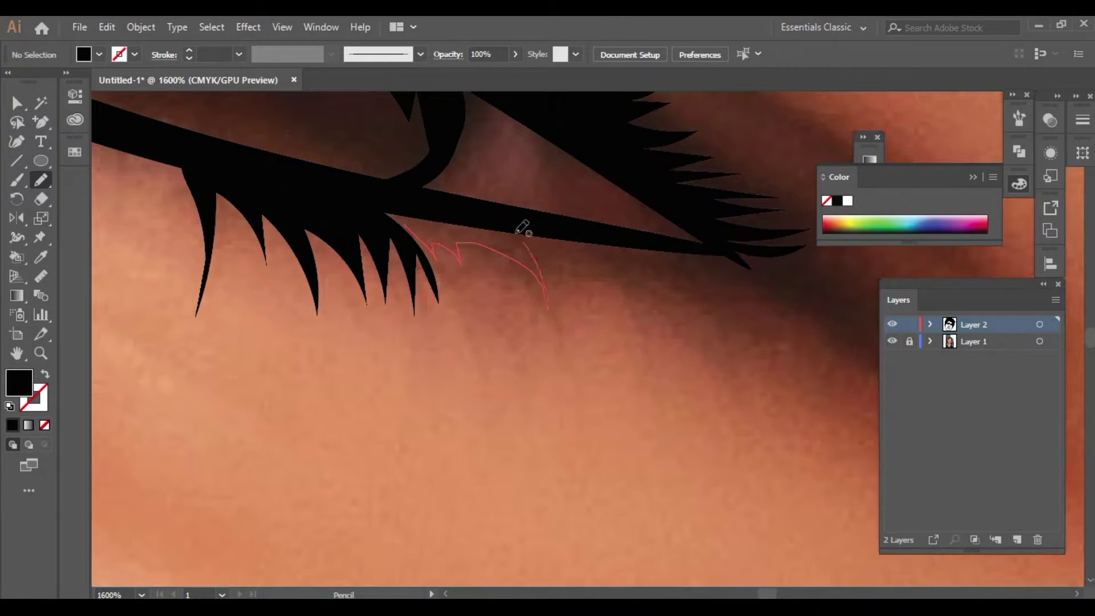
left_click_drag(541, 261, 599, 264)
scroll(533, 313, "up", 1)
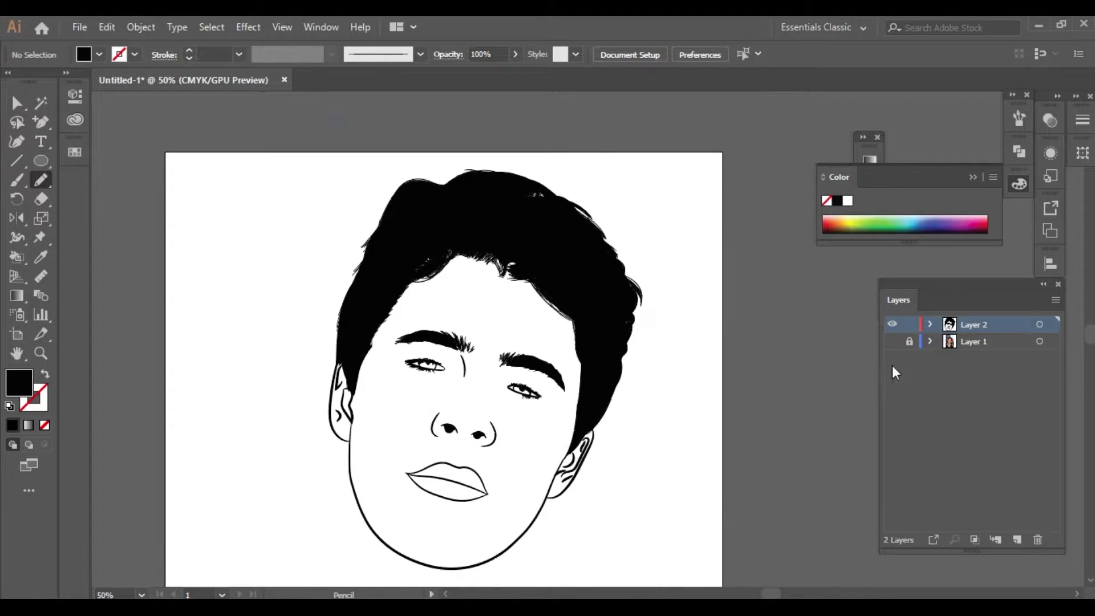
Show the photo layer and paint a tapered Paintbrush stroke along the upper lash line
left_click(892, 341)
scroll(542, 402, "up", 3)
scroll(542, 402, "up", 4)
key("b")
left_click(332, 54)
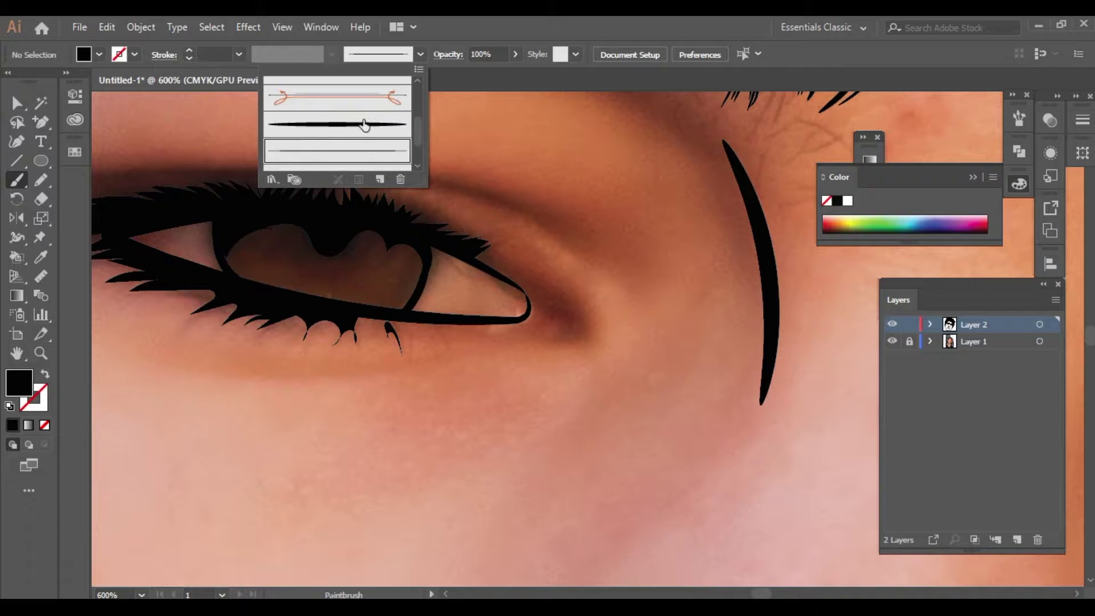
left_click(367, 120)
scroll(514, 285, "left", 4)
mouse_move(779, 269)
left_mouse_down()
mouse_move(613, 218)
mouse_move(232, 244)
left_mouse_up()
Paint short strokes at the eye's inner corner and along the upper lid
key("slash")
scroll(381, 448, "down", 3)
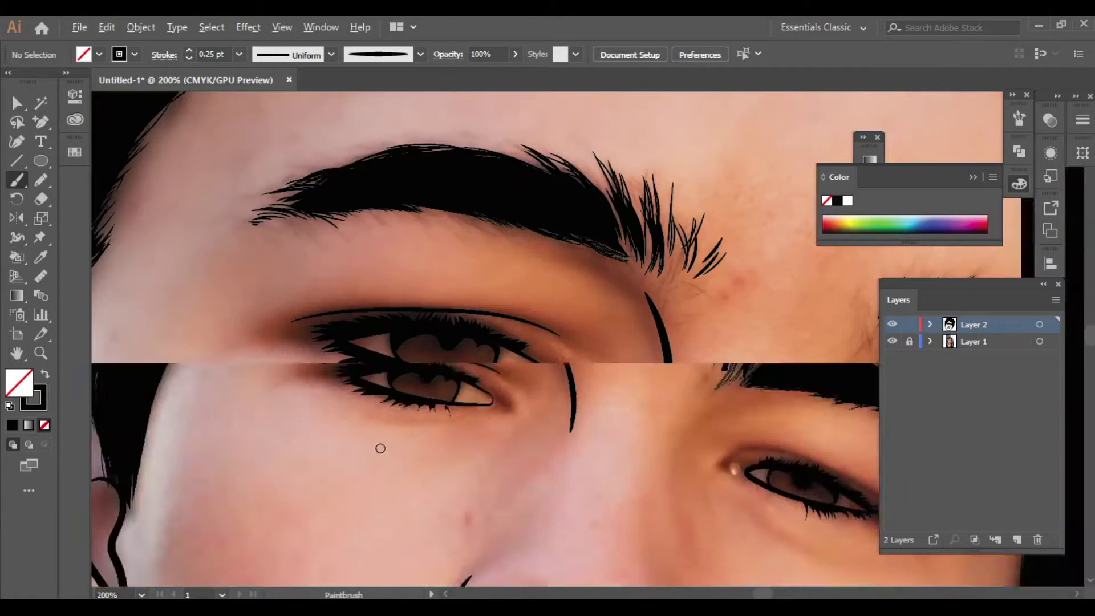
scroll(542, 337, "up", 4)
left_click_drag(401, 251, 430, 203)
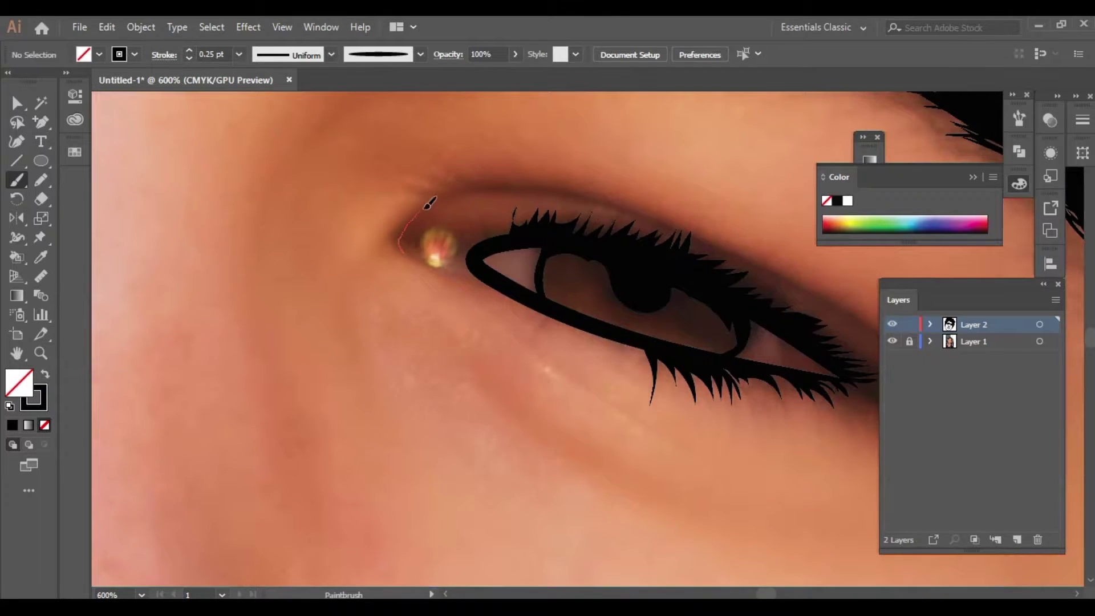
left_click_drag(818, 285, 837, 303)
mouse_move(835, 333)
left_mouse_down()
mouse_move(476, 163)
mouse_move(588, 251)
left_mouse_up()
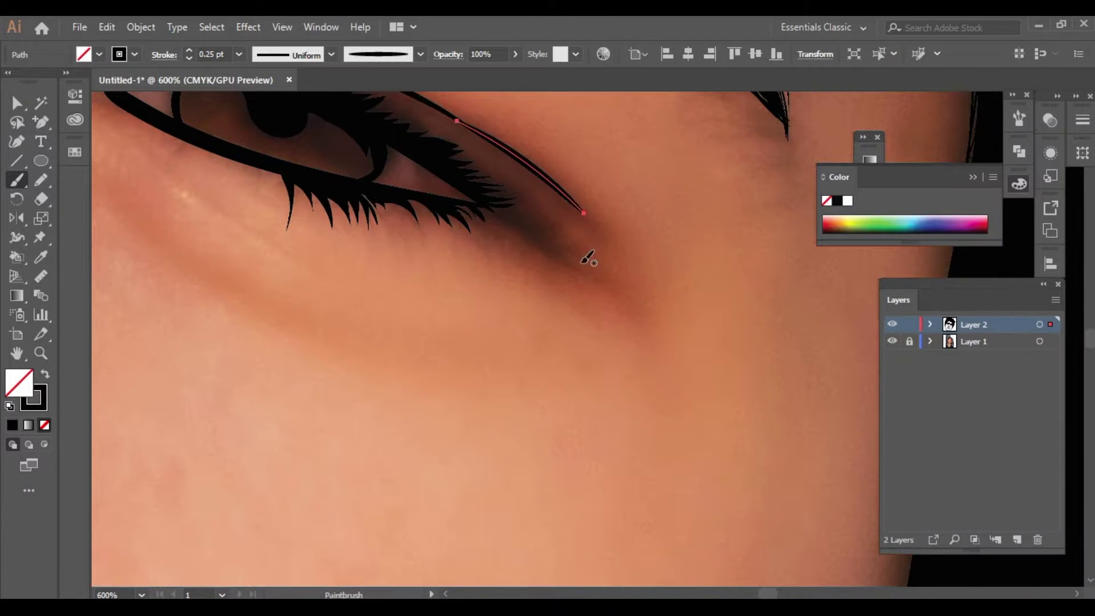
scroll(587, 251, "up", 2)
scroll(533, 343, "down", 4)
scroll(596, 268, "up", 4)
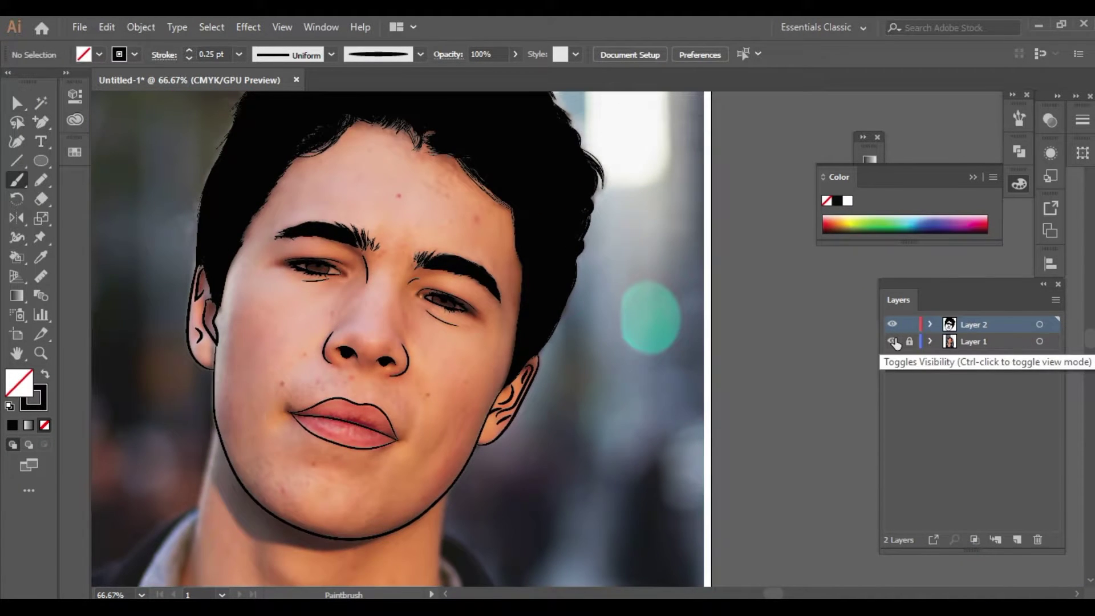
Hide the photo layer and paste the reference photo into a new blank document
left_click(892, 341)
left_click(892, 341)
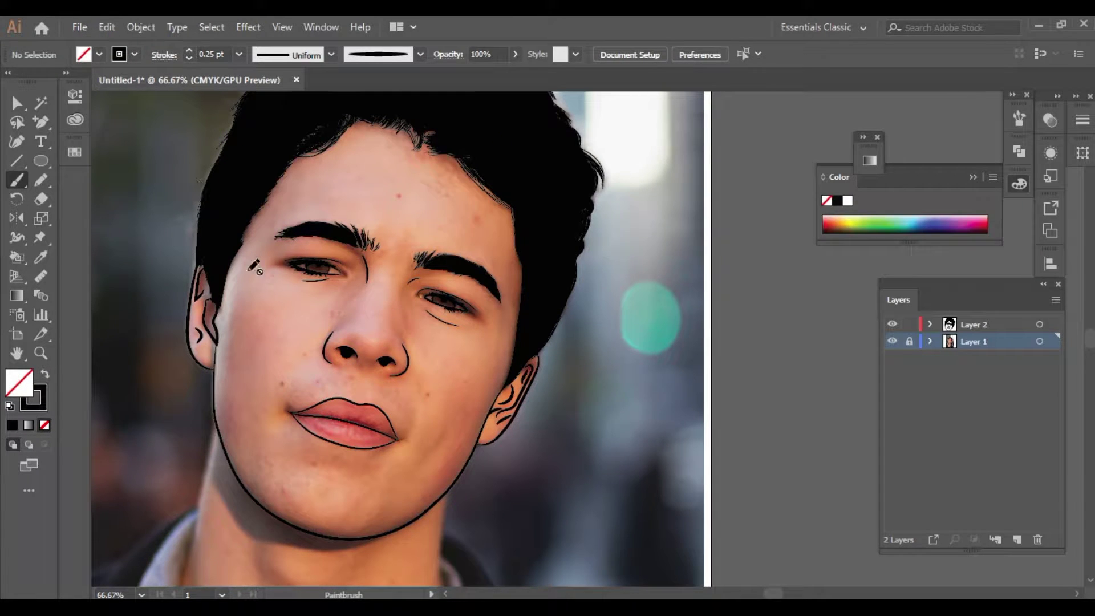
key("ctrl+n")
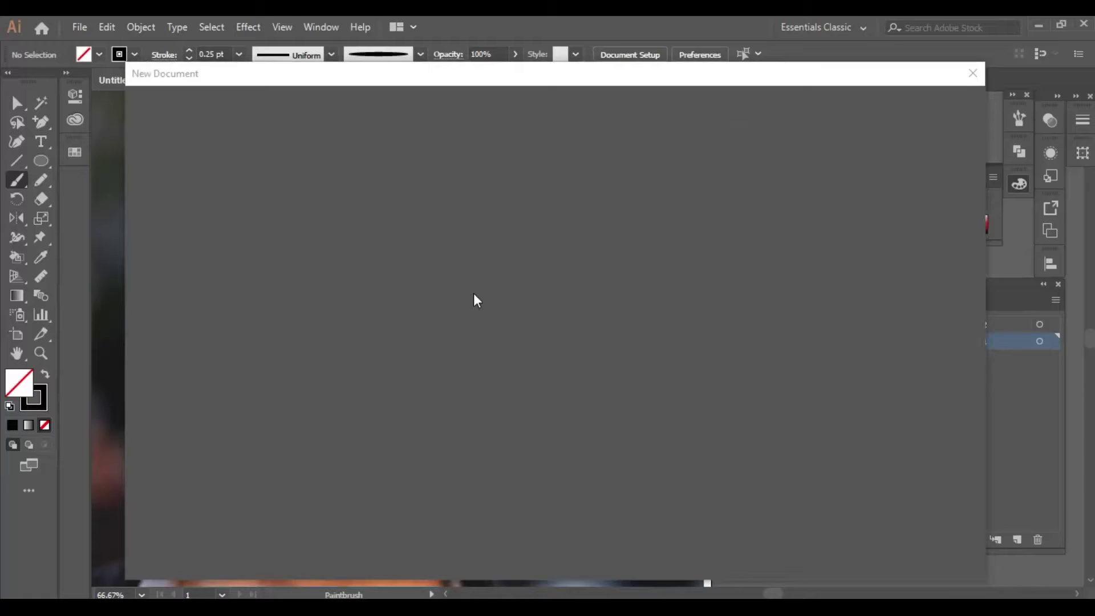
key("Return")
key("ctrl+v")
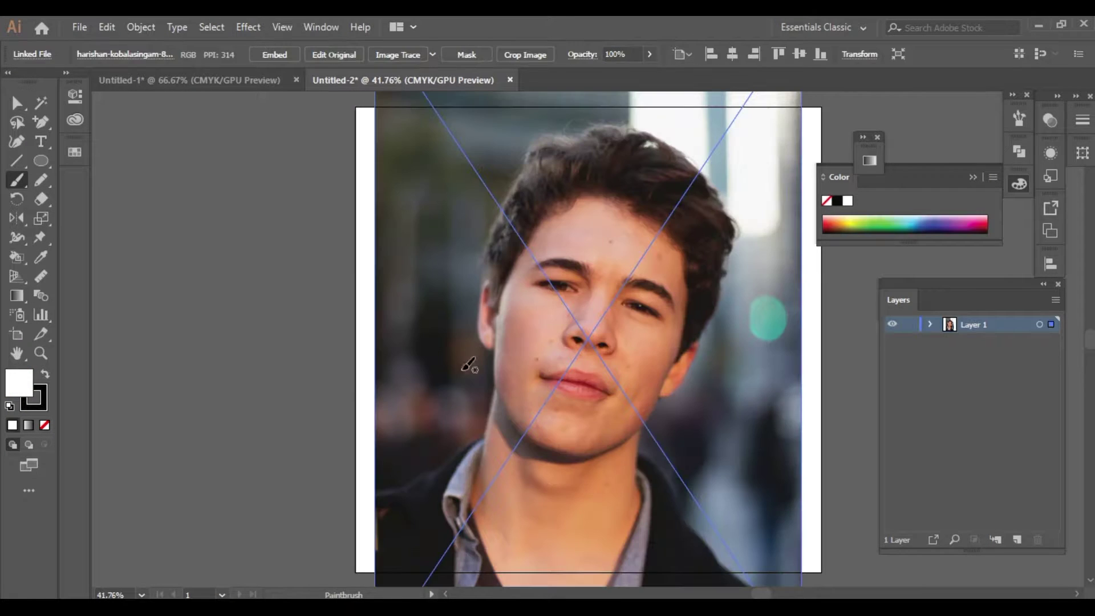
Float the Untitled-1 photo document beside the line art and select all line-art paths
left_click(255, 345)
scroll(254, 342, "right", 5)
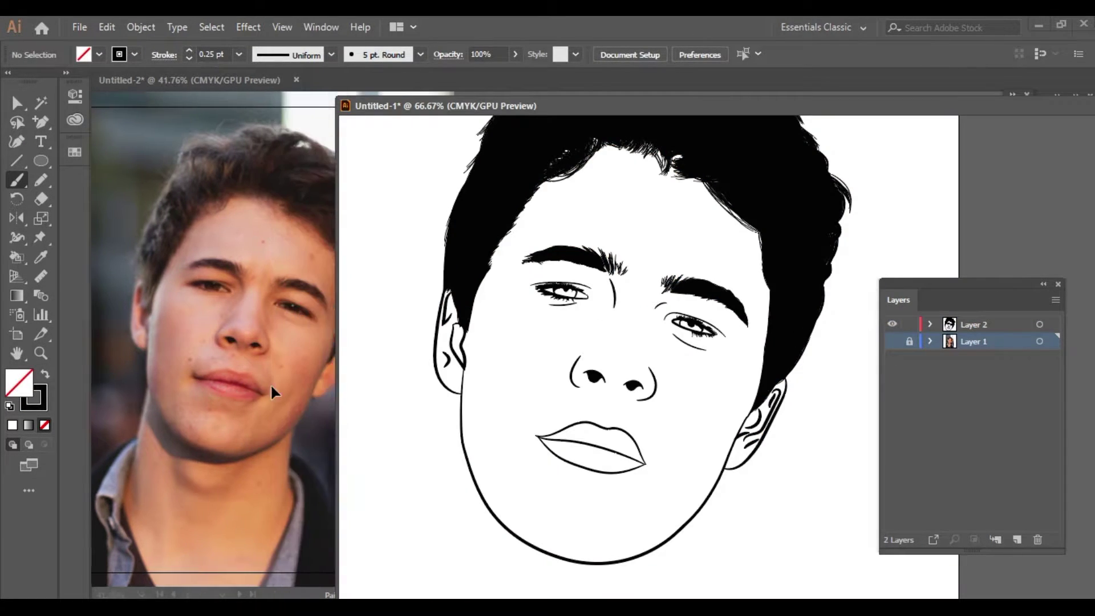
left_click_drag(724, 108, 820, 108)
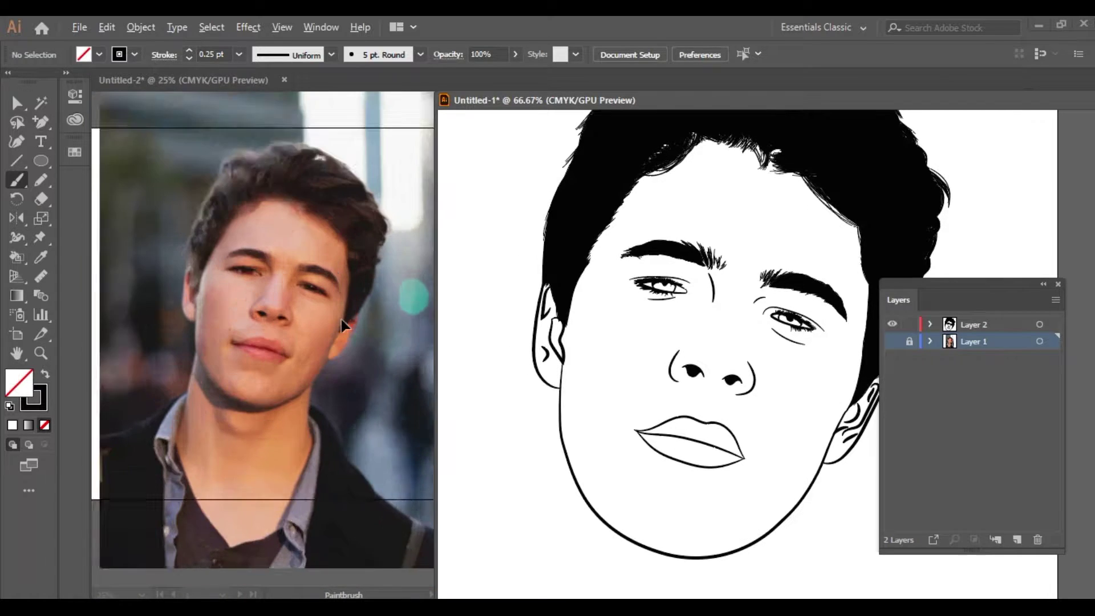
key("ctrl+a")
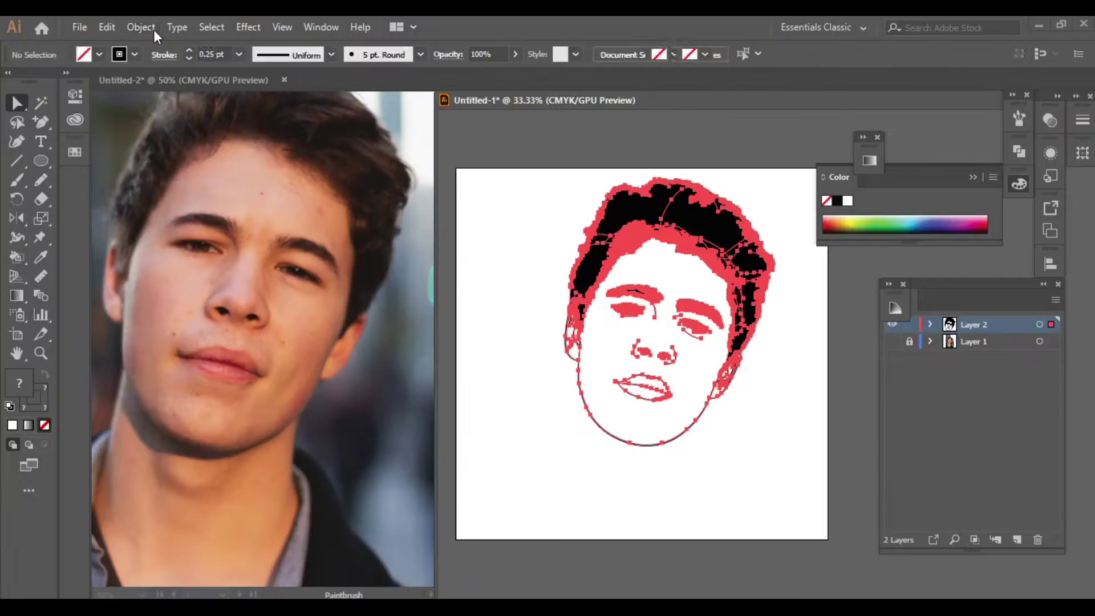
Expand the line-art appearance into filled shapes and merge them with Pathfinder
left_click(141, 27)
left_click(220, 211)
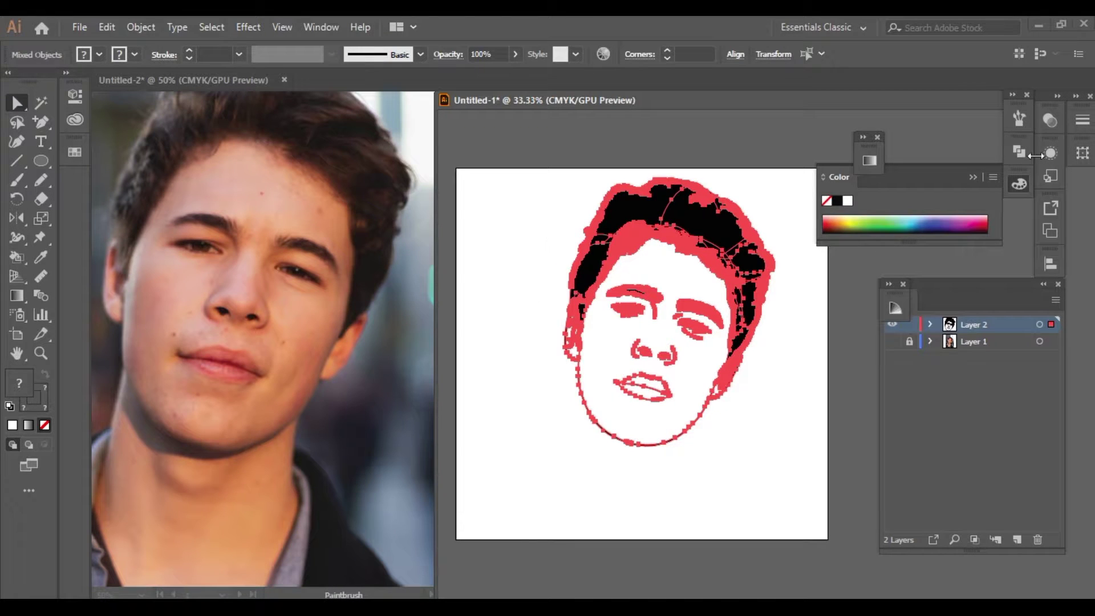
left_click(1051, 231)
left_click(893, 229)
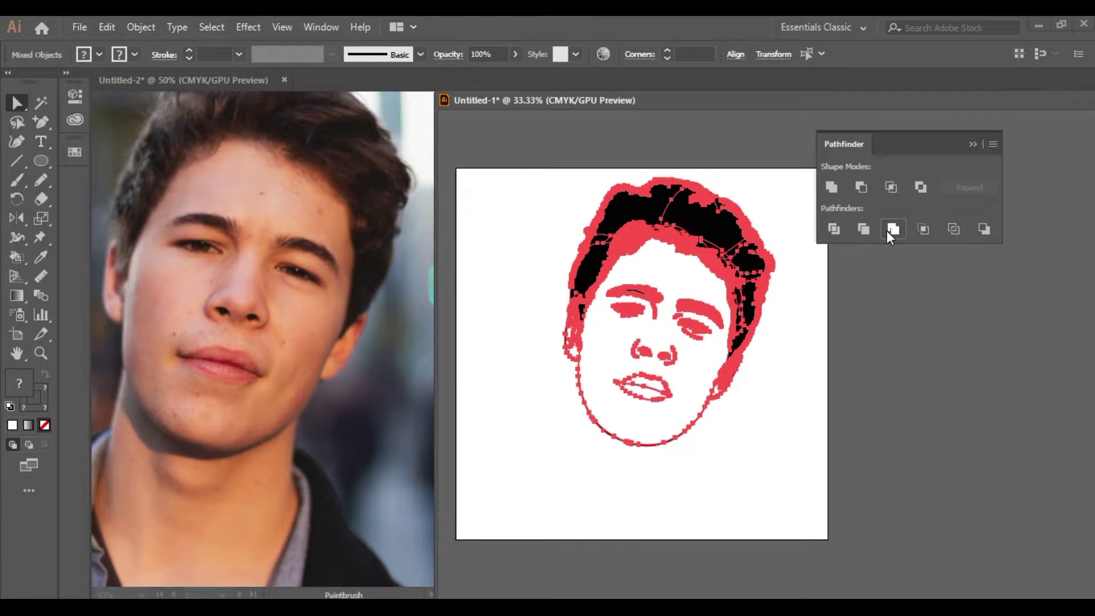
Deselect the line art and reposition the line-art document window
left_click(818, 351)
mouse_move(894, 102)
left_mouse_down()
mouse_move(610, 98)
mouse_move(514, 160)
left_mouse_up()
mouse_move(659, 154)
left_mouse_down()
mouse_move(838, 275)
mouse_move(973, 114)
left_mouse_up()
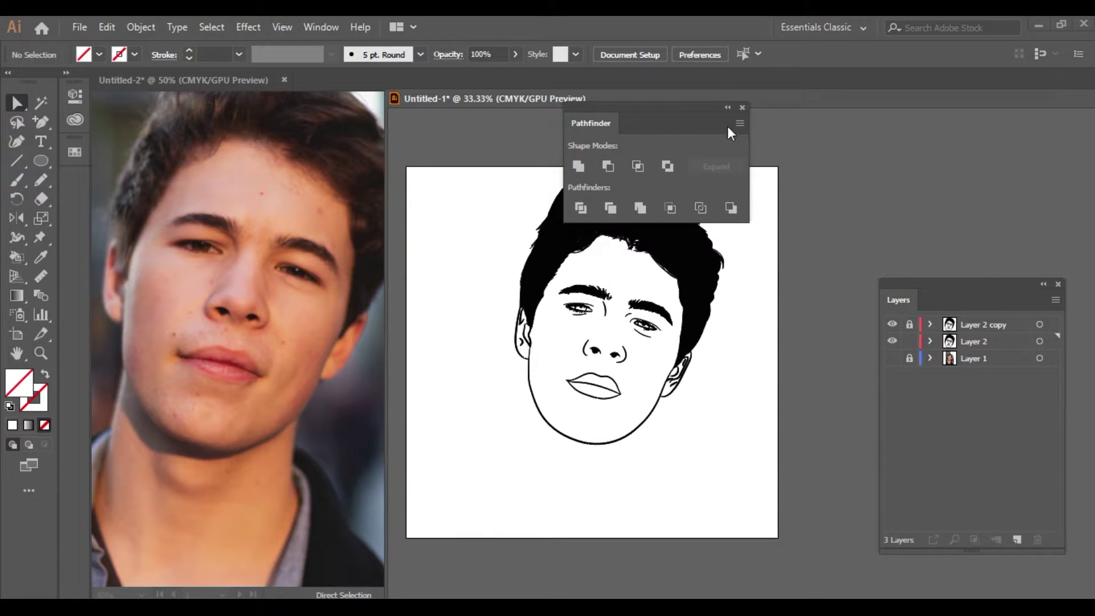
Draw a rectangle over the whole face filled with salmon #fca492
left_click_drag(461, 124, 764, 514)
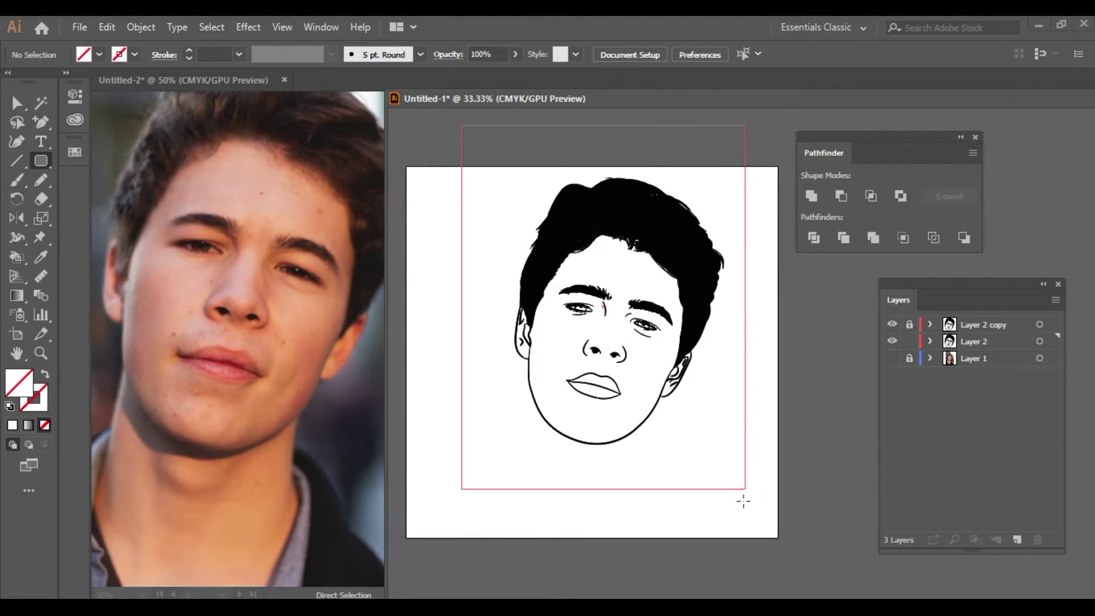
double_click(23, 381)
mouse_move(723, 451)
left_mouse_down()
mouse_move(723, 438)
mouse_move(731, 453)
left_mouse_up()
left_click(586, 260)
left_click(578, 249)
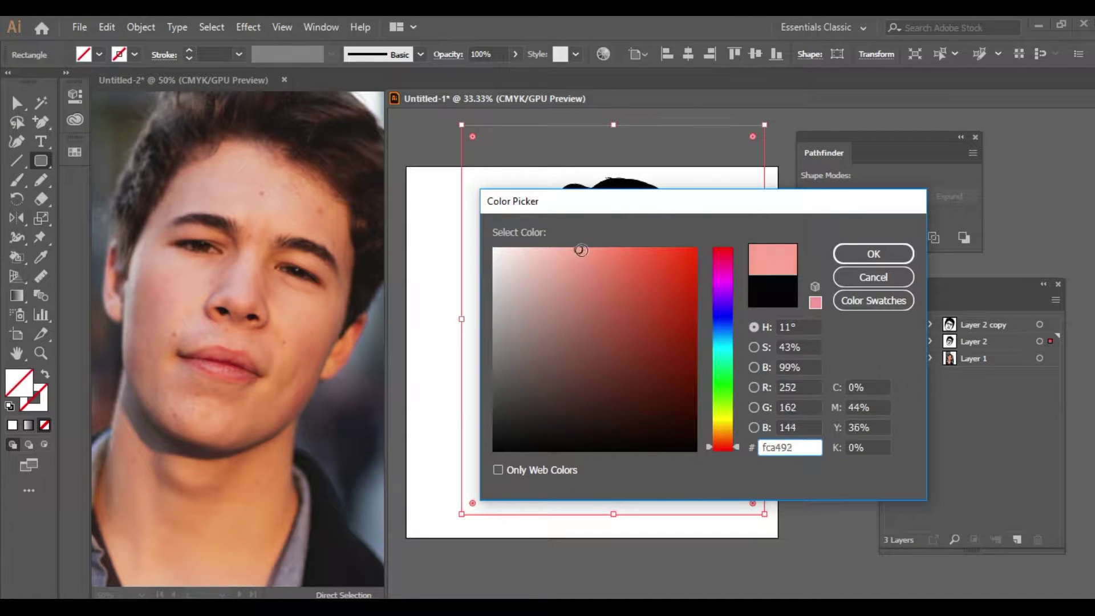
left_click(585, 247)
left_click(873, 254)
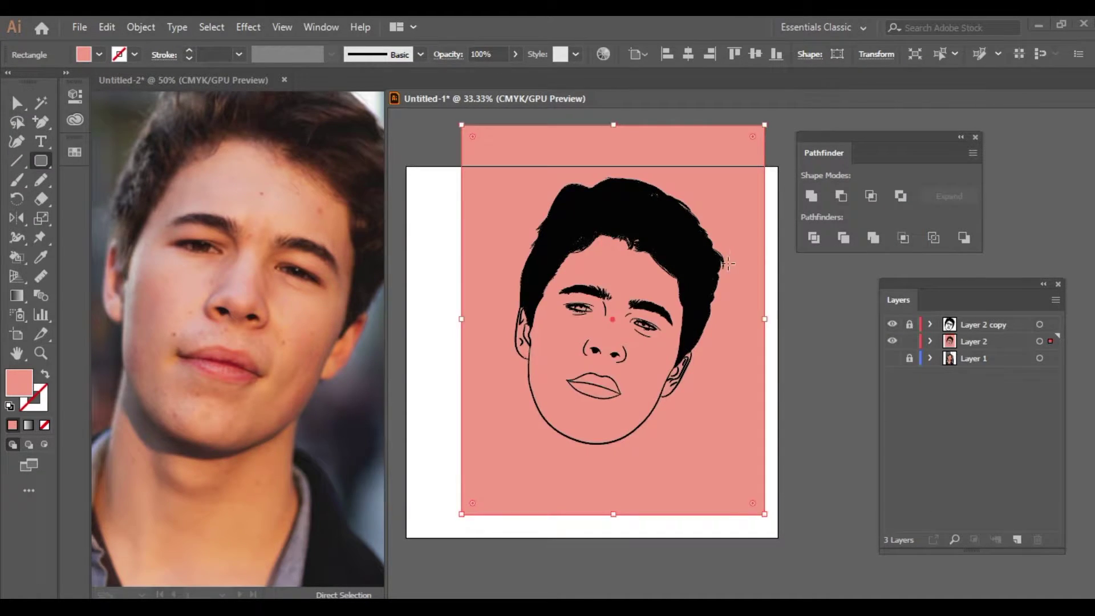
Delete the salmon area outside the face outline and lock the line-art sublayers
left_click(17, 102)
left_click(484, 241)
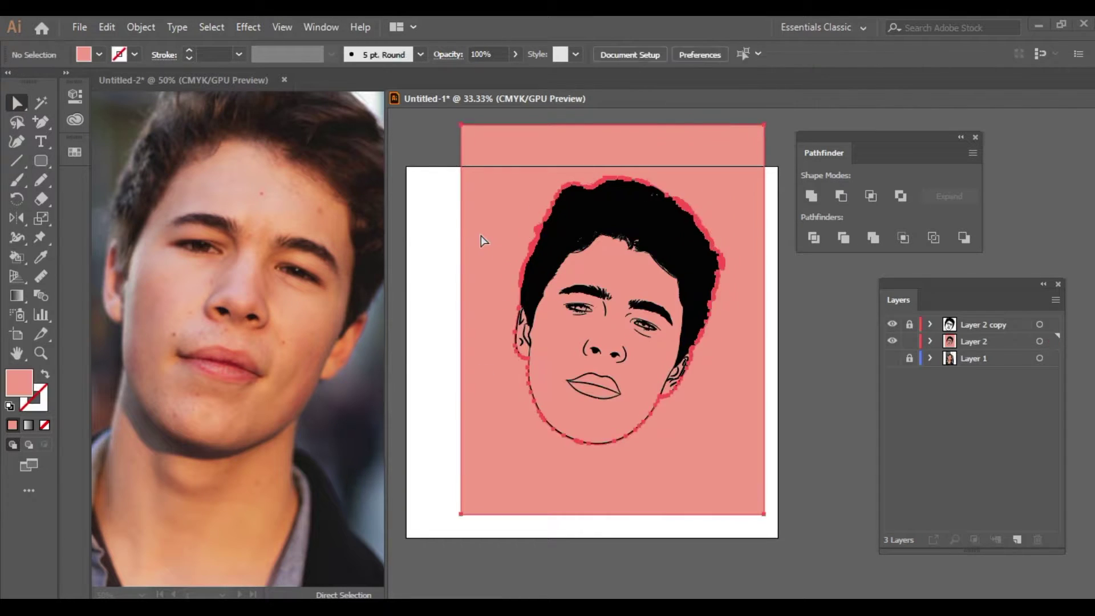
key("Delete")
left_click(929, 341)
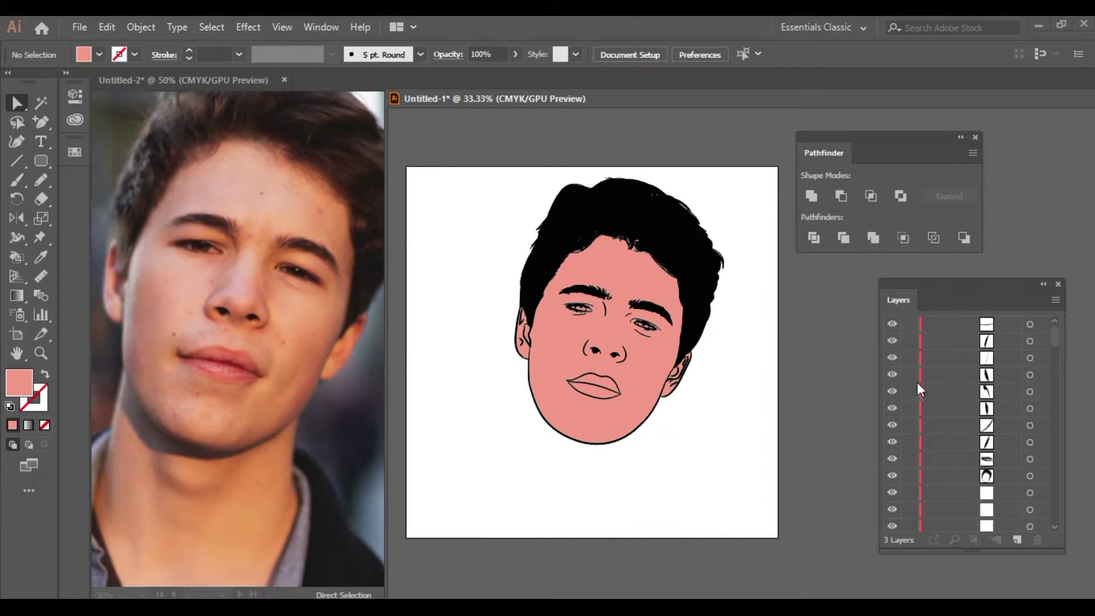
scroll(919, 374, "up", 10)
left_click(909, 341)
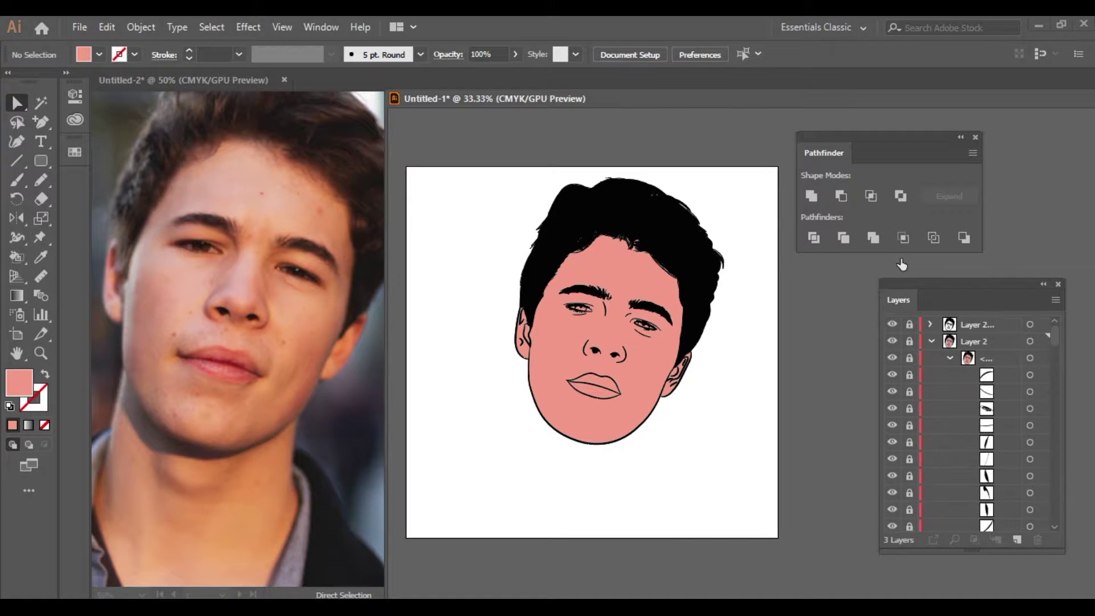
left_click(909, 341)
left_click(929, 341)
key("ctrl+1")
scroll(731, 287, "up", 5)
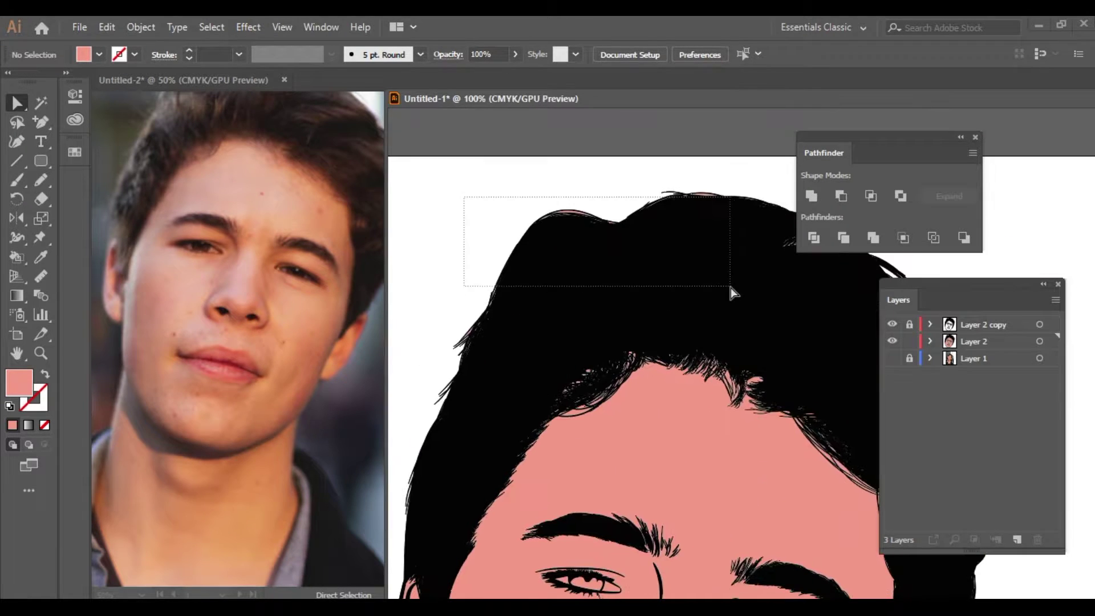
key("ctrl+minus")
key("ctrl+minus")
left_click(602, 454)
left_click(625, 367)
scroll(633, 399, "up", 5)
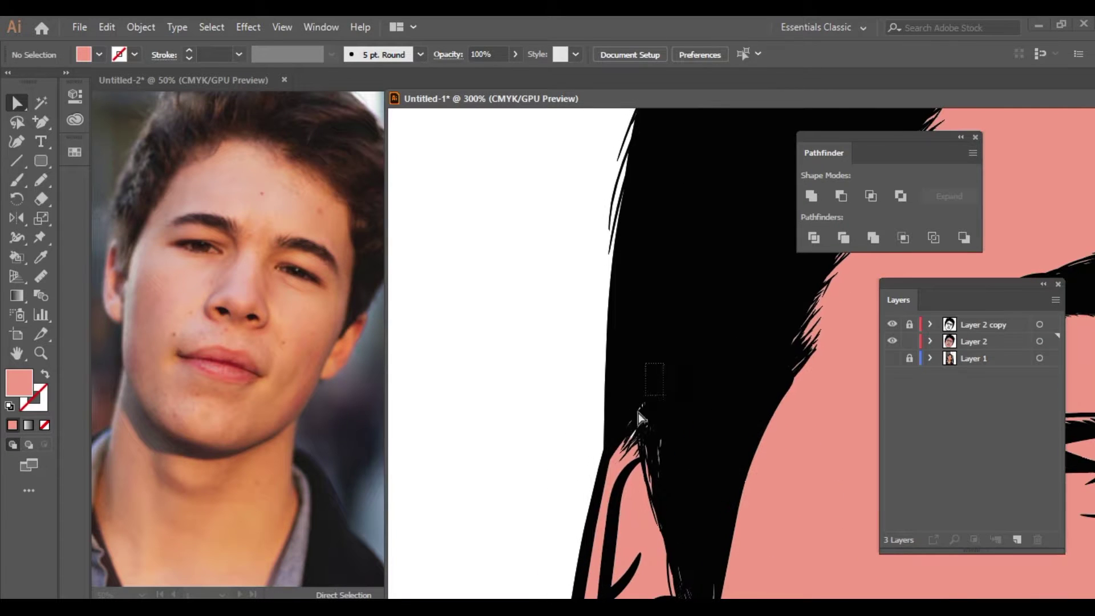
scroll(662, 467, "down", 5)
scroll(739, 326, "up", 1)
left_click_drag(767, 311, 702, 443)
left_click(702, 443)
scroll(698, 542, "down", 2)
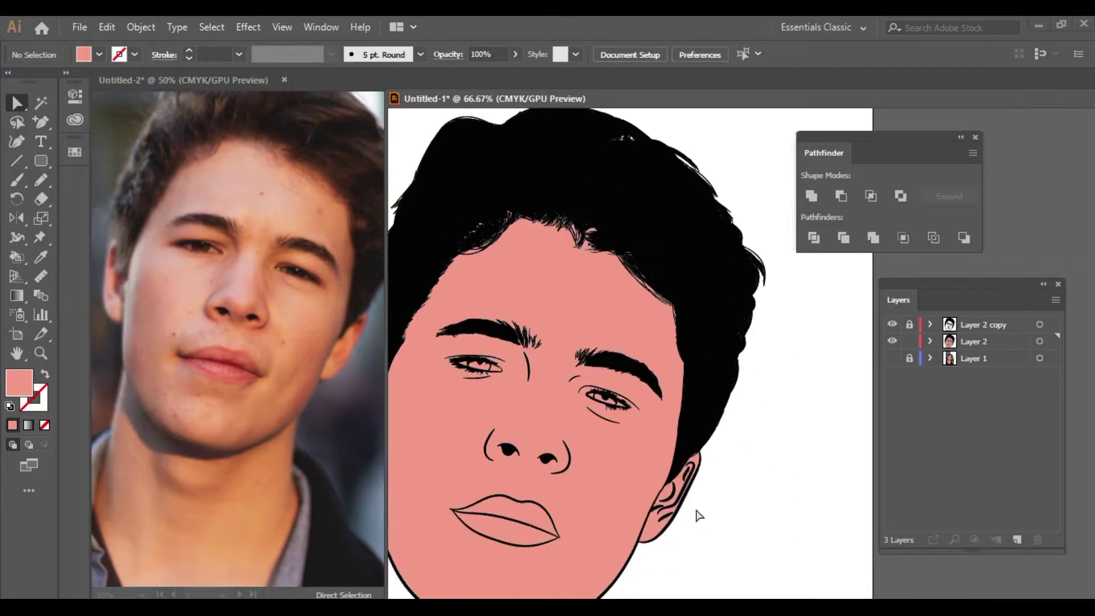
scroll(702, 342, "up", 3)
scroll(733, 237, "up", 3)
scroll(630, 499, "up", 2)
scroll(630, 499, "down", 5)
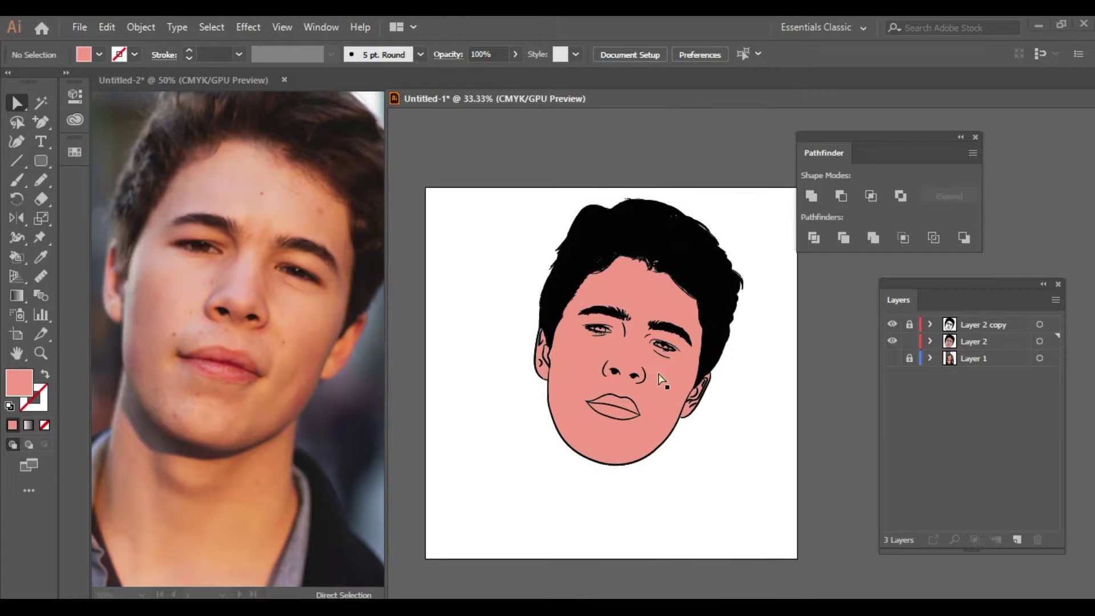
key("ctrl+a")
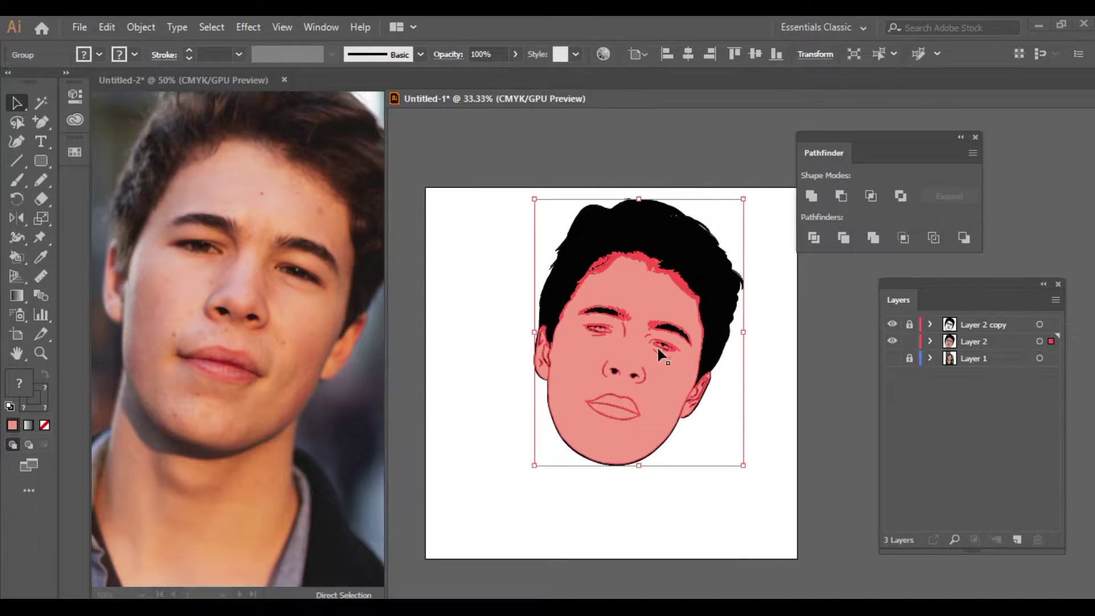
Warm the salmon skin to a muted peach via Adjust Color Balance sliders with Preview on
scroll(657, 346, "up", 2)
left_click(106, 27)
left_click(442, 349)
left_click(804, 480)
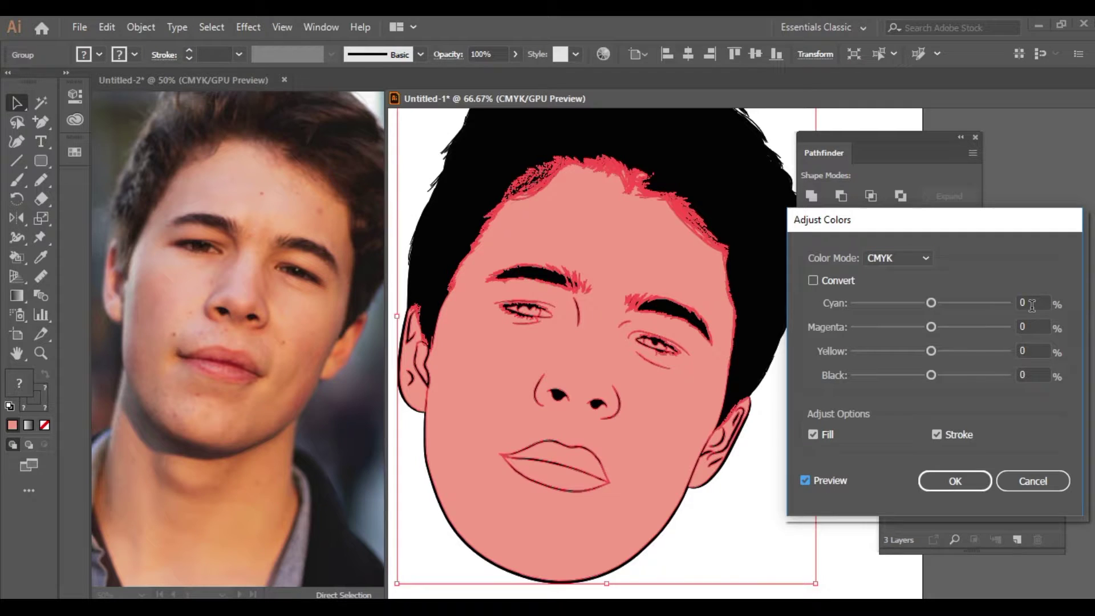
scroll(1031, 306, "down", 19)
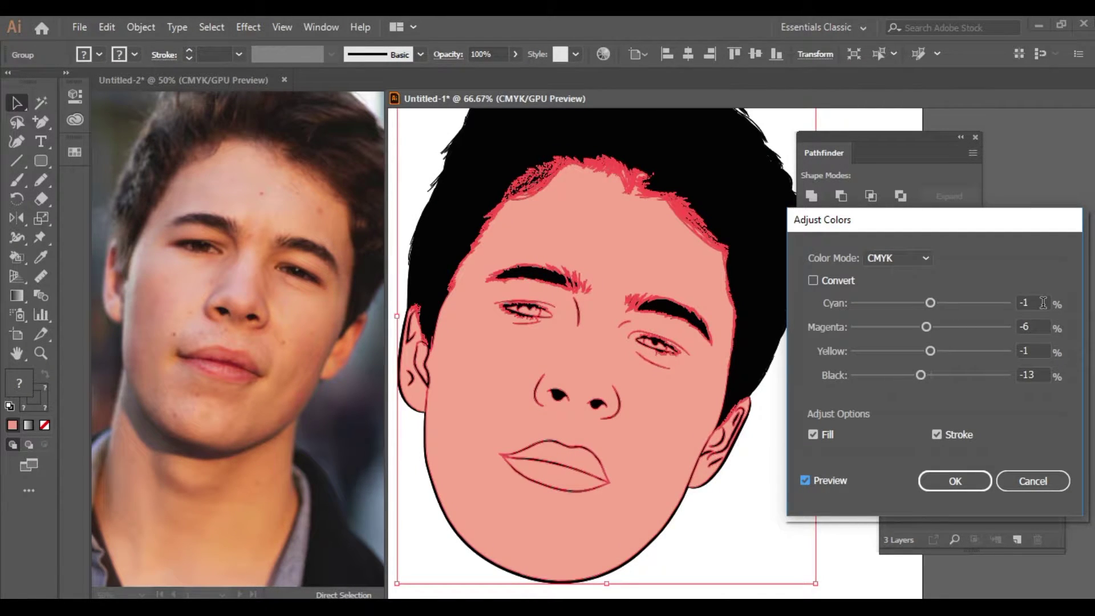
scroll(1035, 325, "up", 2)
mouse_move(941, 351)
left_mouse_down()
mouse_move(926, 328)
mouse_move(935, 303)
left_mouse_up()
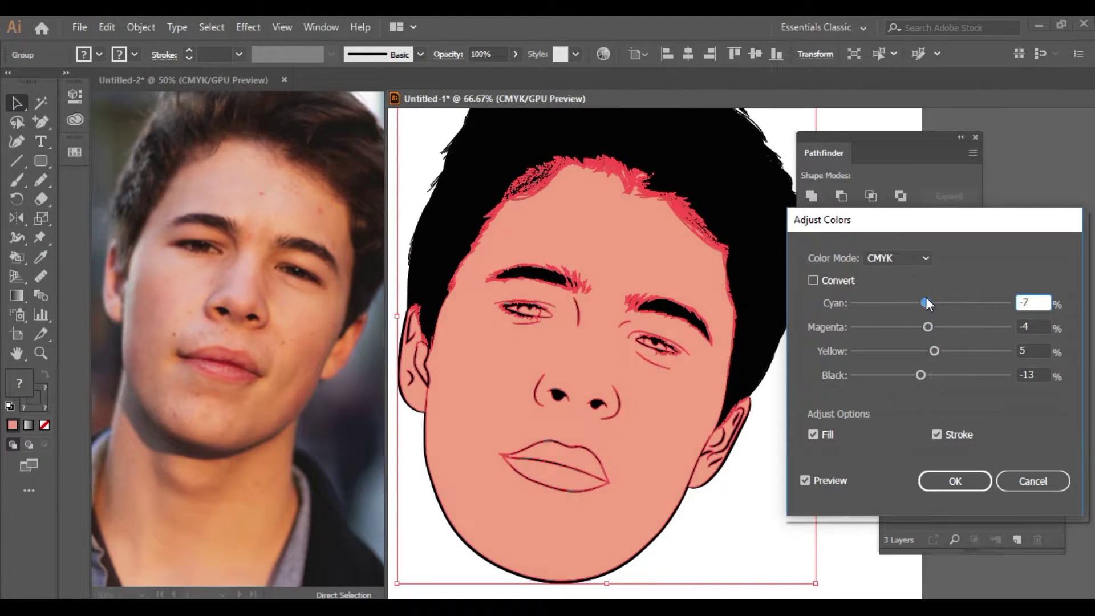
key("Return")
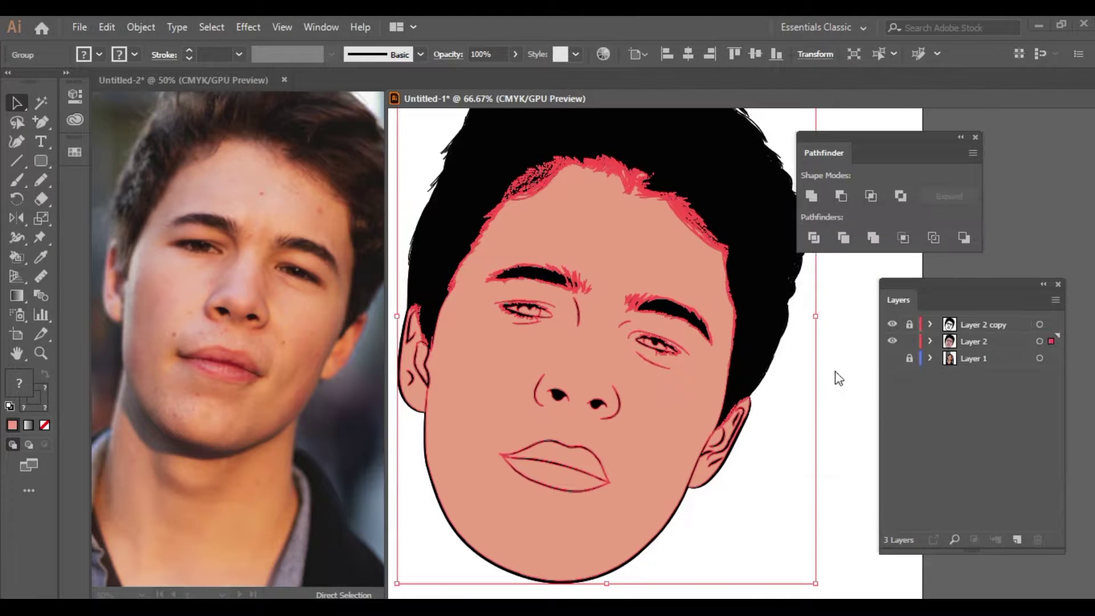
left_click(836, 376)
scroll(267, 287, "down", 1)
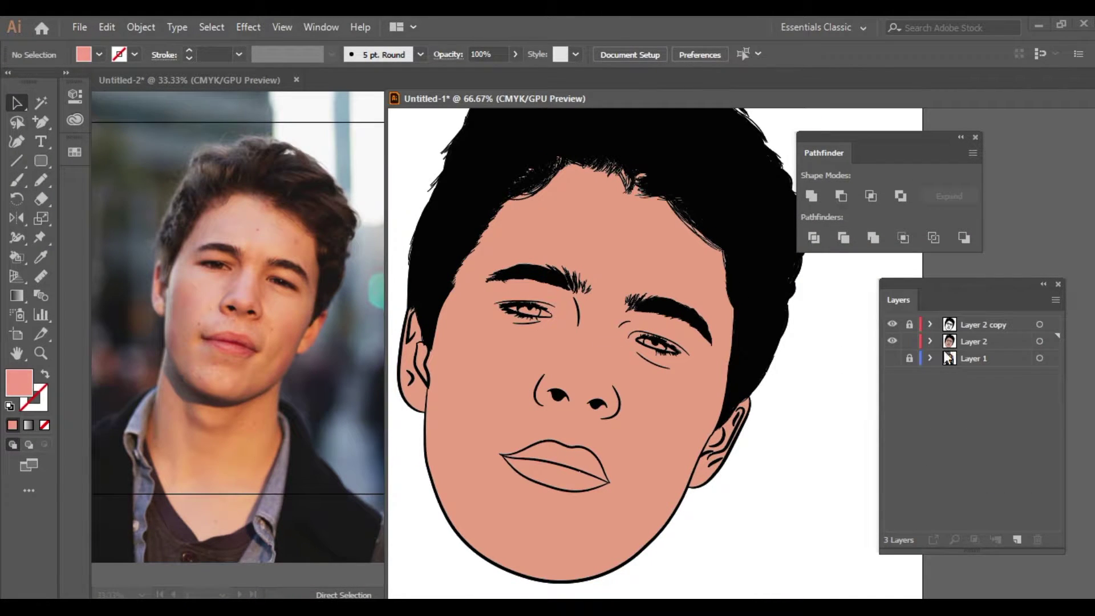
Duplicate the Layer 2 artwork layer and target the copy
left_click_drag(935, 342, 1017, 539)
left_click(627, 285)
left_click(836, 338)
left_click(960, 341)
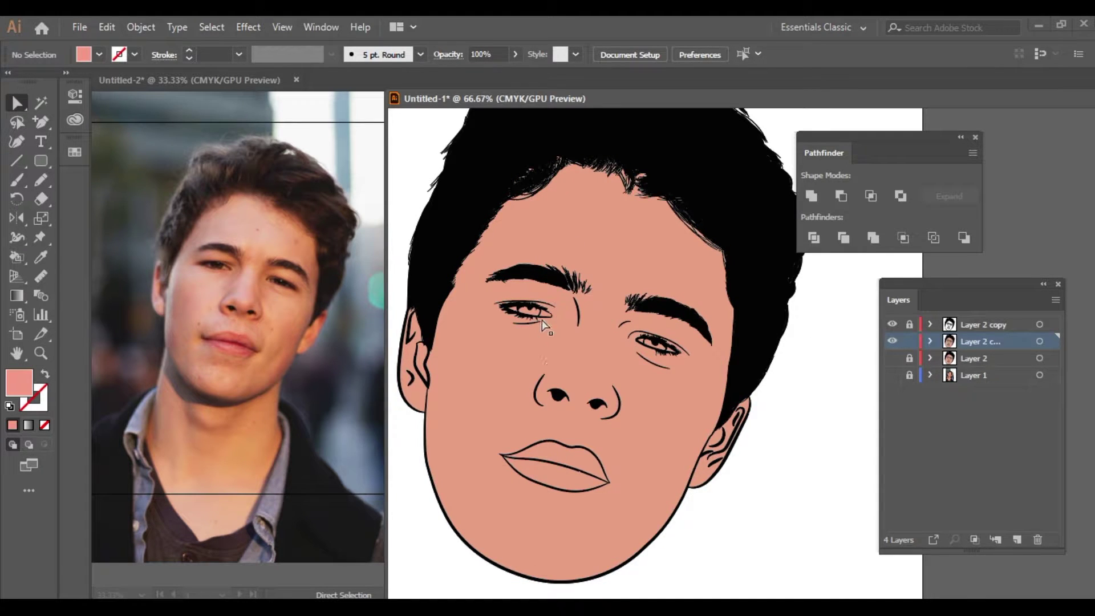
scroll(543, 325, "up", 3)
scroll(545, 321, "down", 2)
scroll(604, 342, "up", 2)
Fill the eye's inner-corner shape with white
left_click(732, 366)
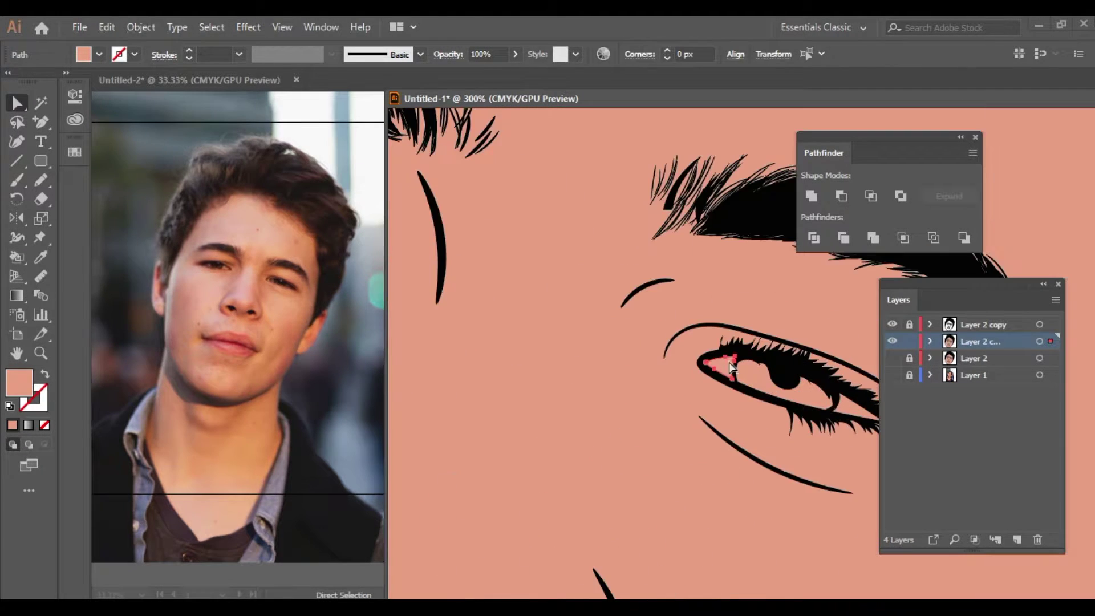
scroll(732, 366, "down", 2)
left_click(99, 55)
left_click(113, 169)
scroll(613, 359, "down", 1)
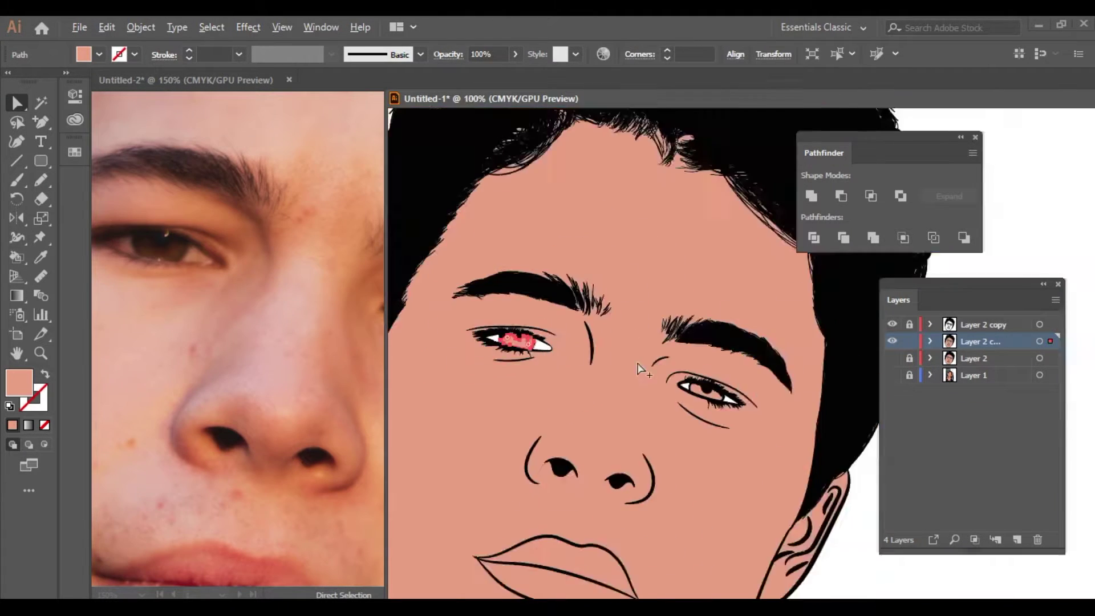
scroll(742, 386, "up", 2)
Give the left iris a brown swatch fill, darkened further in the Color Picker
left_click(75, 152)
left_click(213, 216)
double_click(103, 170)
left_click(723, 446)
left_click(660, 408)
key("Return")
scroll(775, 303, "down", 4)
left_click(432, 281)
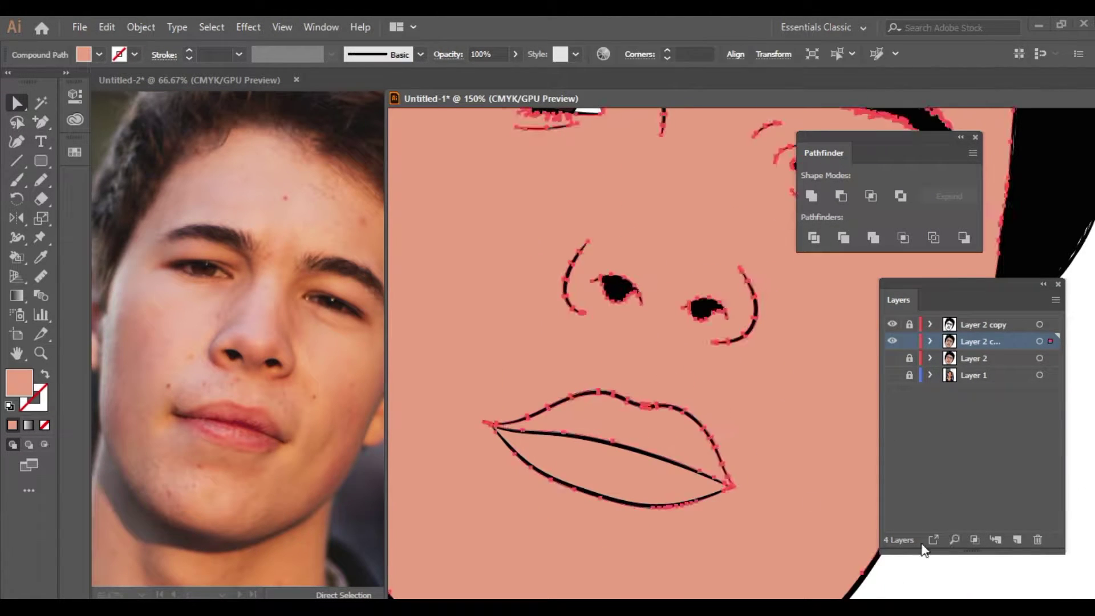
Set a pink fill and draw the upper-lip shape with the Pencil
key("ctrl+shift+a")
double_click(19, 382)
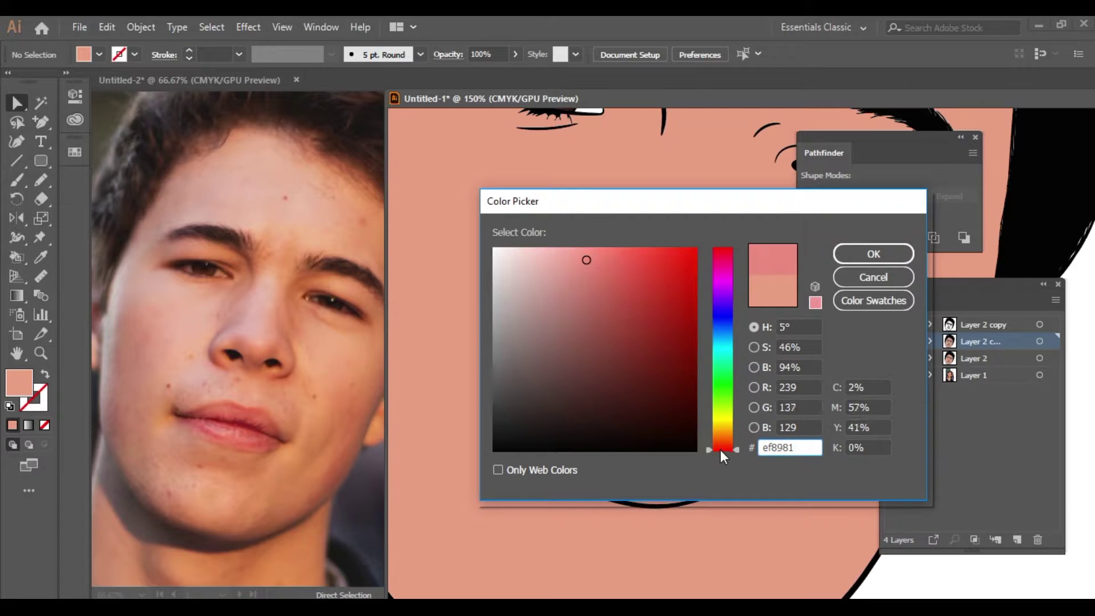
left_click_drag(575, 265, 586, 256)
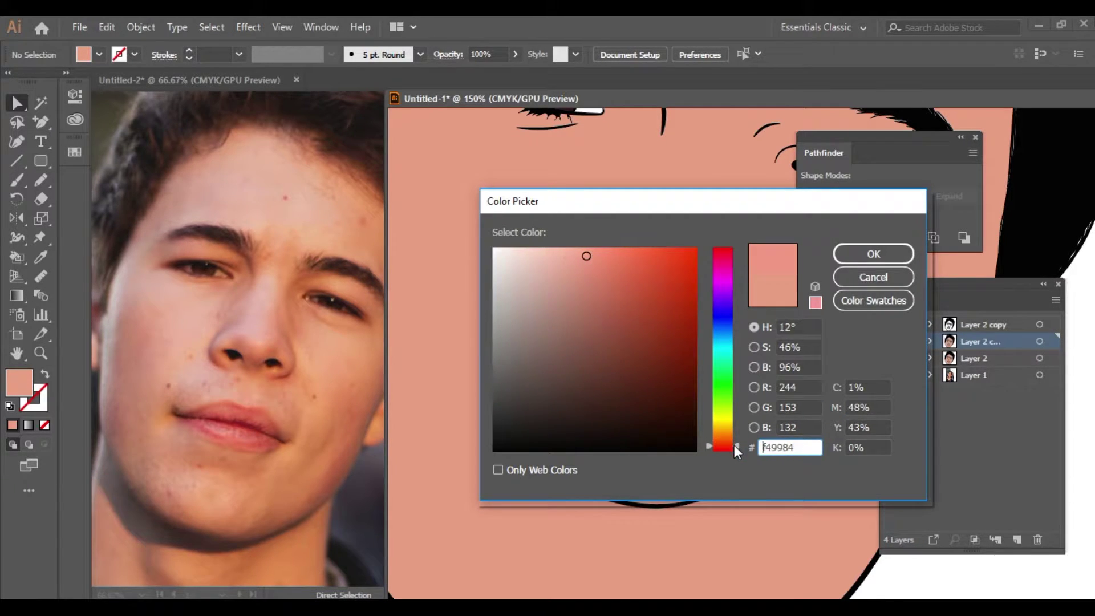
left_click_drag(586, 255, 592, 250)
left_click(873, 254)
key("n")
scroll(502, 405, "up", 4)
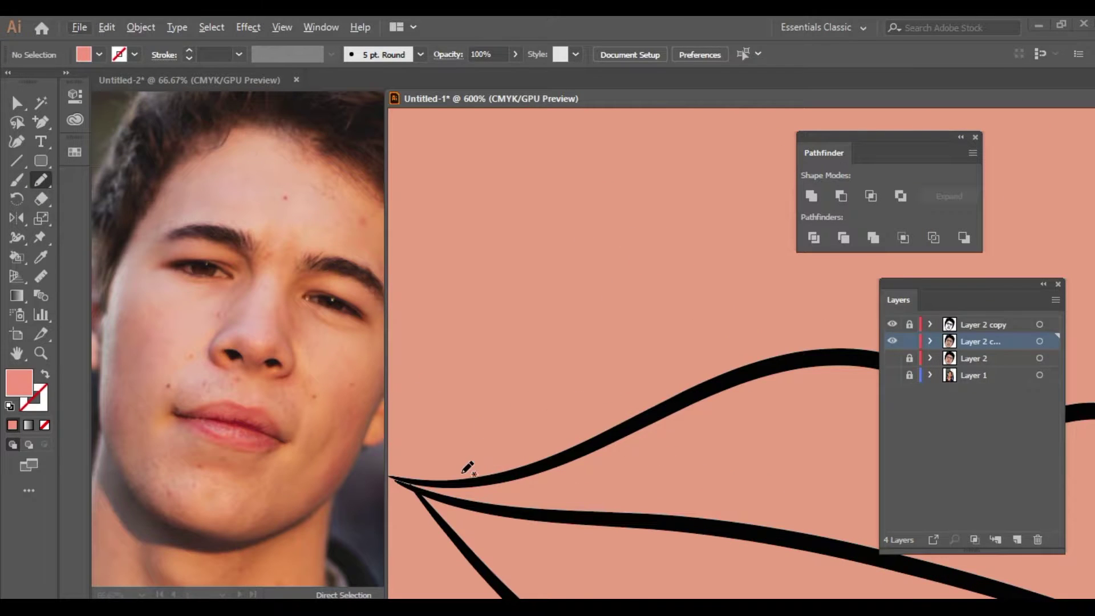
mouse_move(479, 439)
left_mouse_down()
mouse_move(666, 301)
mouse_move(684, 464)
left_mouse_up()
scroll(684, 464, "down", 2)
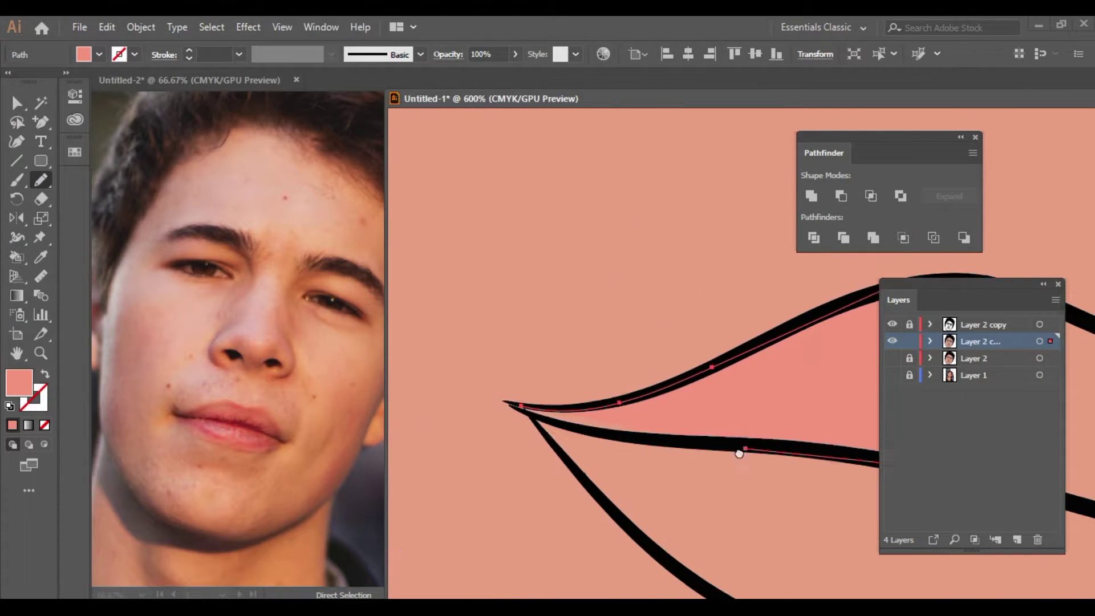
mouse_move(730, 301)
left_mouse_down()
mouse_move(505, 394)
mouse_move(856, 450)
left_mouse_up()
key("ctrl+shift+a")
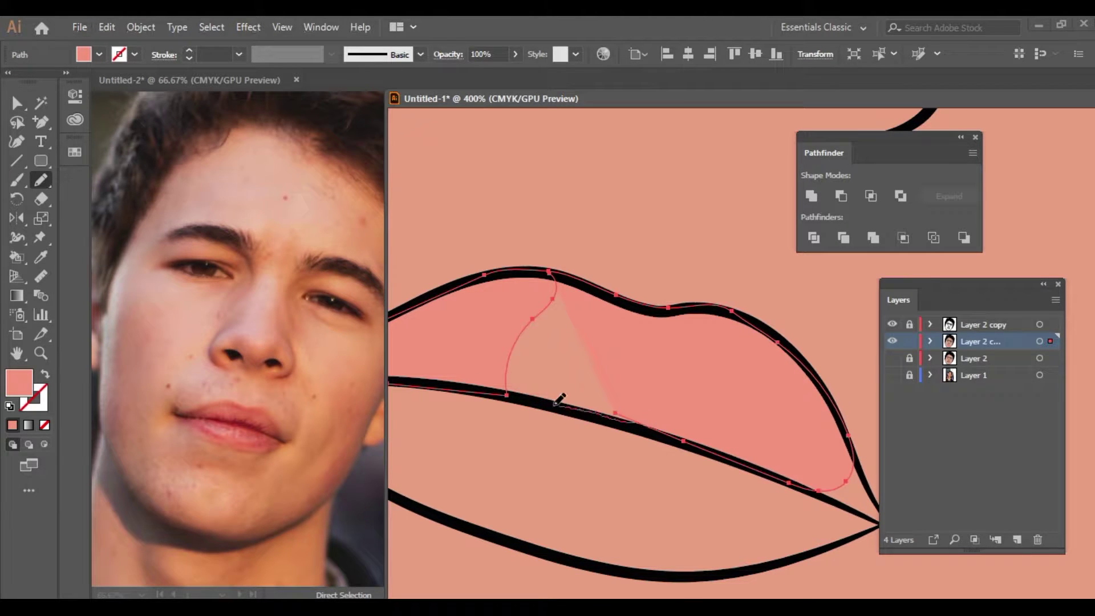
Change the fill colour to a deeper red for the lower lip
scroll(580, 398, "down", 4)
scroll(721, 378, "up", 5)
scroll(767, 459, "down", 3)
scroll(655, 411, "down", 3)
scroll(630, 378, "up", 4)
double_click(19, 382)
mouse_move(594, 256)
left_mouse_down()
mouse_move(592, 296)
mouse_move(619, 275)
left_mouse_up()
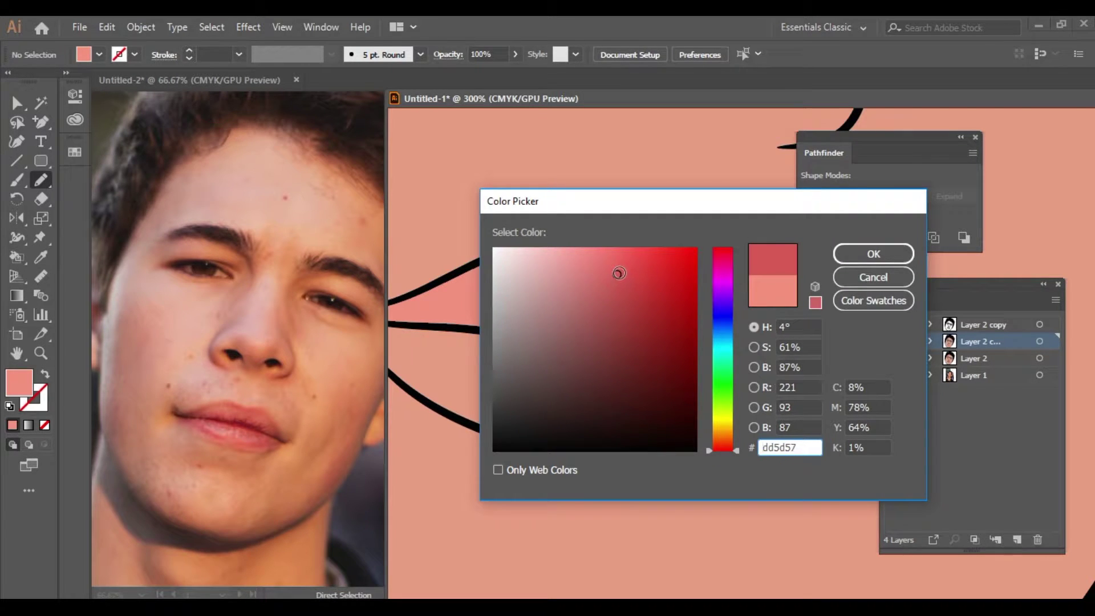
key("Return")
Draw the red lower-lip fill from corner to corner with the Pencil
scroll(521, 366, "up", 3)
mouse_move(445, 300)
left_mouse_down()
mouse_move(626, 489)
mouse_move(632, 320)
mouse_move(439, 317)
left_mouse_up()
scroll(439, 317, "down", 5)
mouse_move(567, 331)
left_mouse_down()
mouse_move(725, 502)
mouse_move(477, 399)
mouse_move(650, 407)
left_mouse_up()
scroll(650, 408, "up", 3)
mouse_move(610, 323)
left_mouse_down()
mouse_move(787, 386)
mouse_move(716, 474)
left_mouse_up()
scroll(716, 474, "up", 1)
mouse_move(550, 436)
left_mouse_down()
mouse_move(588, 446)
mouse_move(719, 440)
left_mouse_up()
scroll(719, 440, "up", 2)
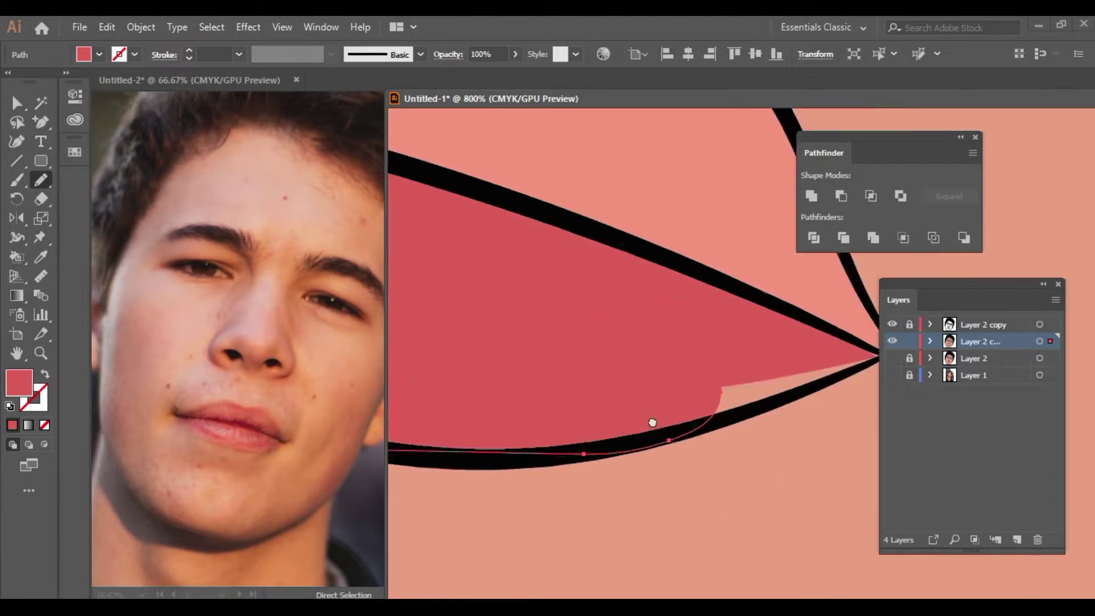
left_click_drag(650, 422, 809, 355)
scroll(538, 344, "down", 5)
scroll(593, 362, "up", 3)
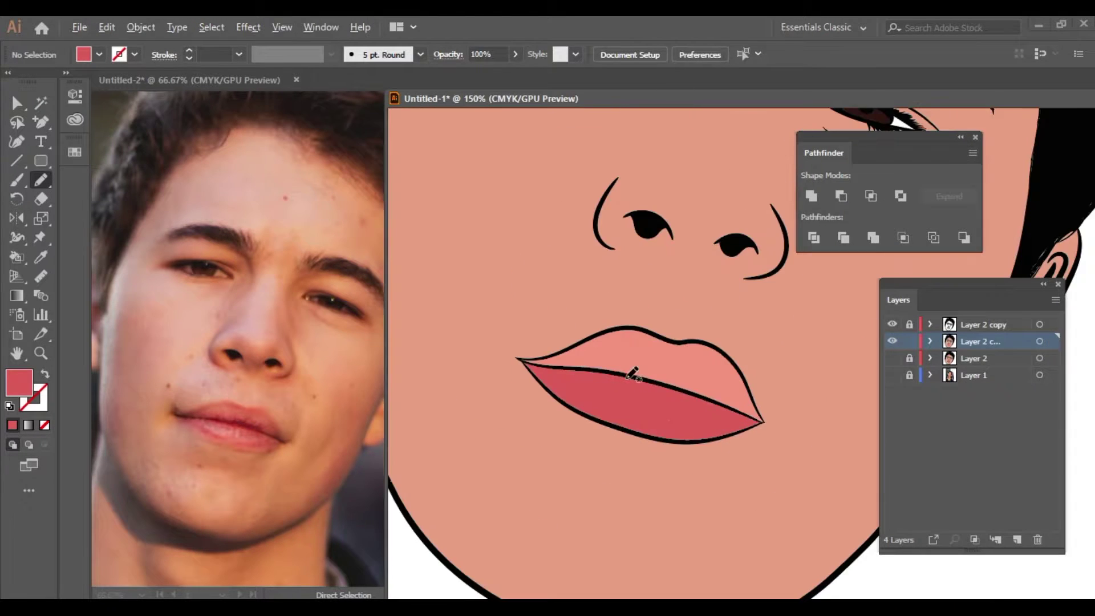
Recolour the upper-lip shape a darker pink in the Color Picker
left_click(593, 362)
double_click(19, 382)
left_click(589, 264)
left_click(872, 251)
scroll(610, 418, "down", 4)
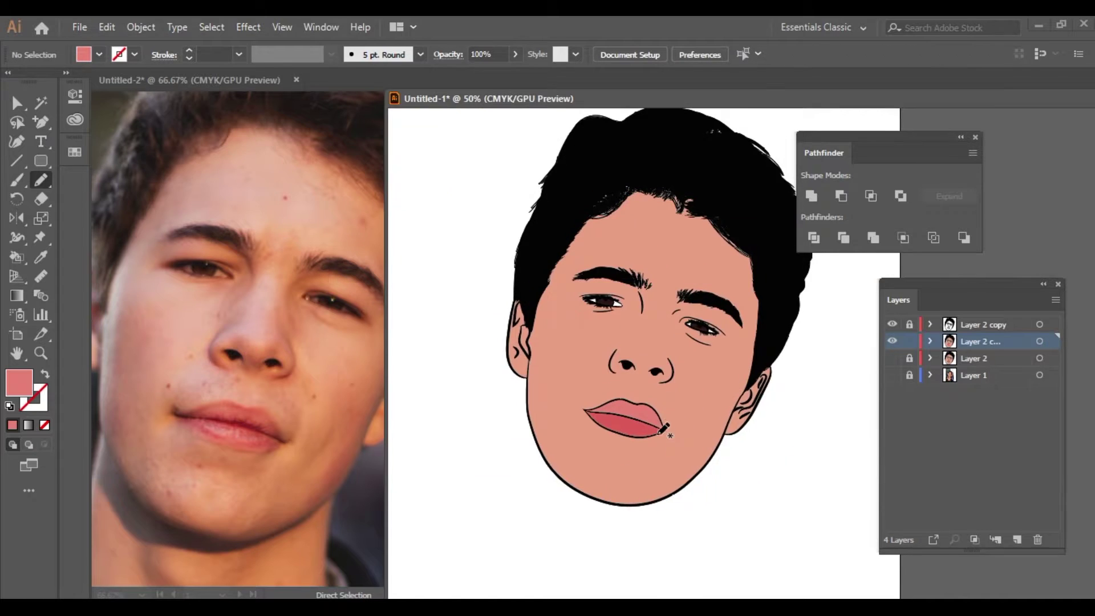
scroll(641, 416, "up", 3)
scroll(641, 416, "up", 2)
double_click(19, 382)
left_click(872, 251)
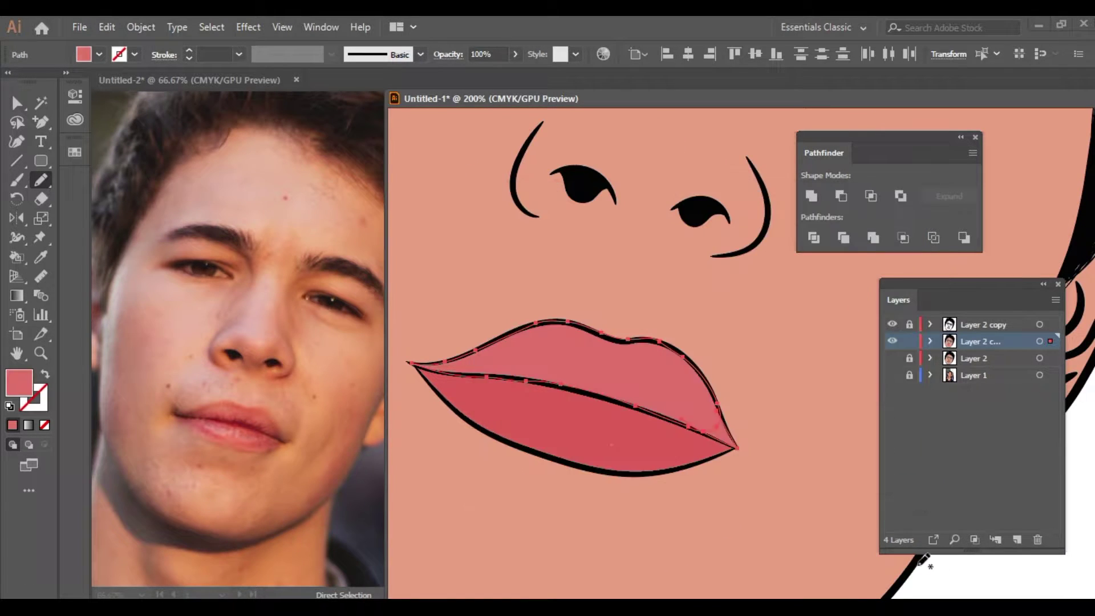
scroll(601, 409, "down", 5)
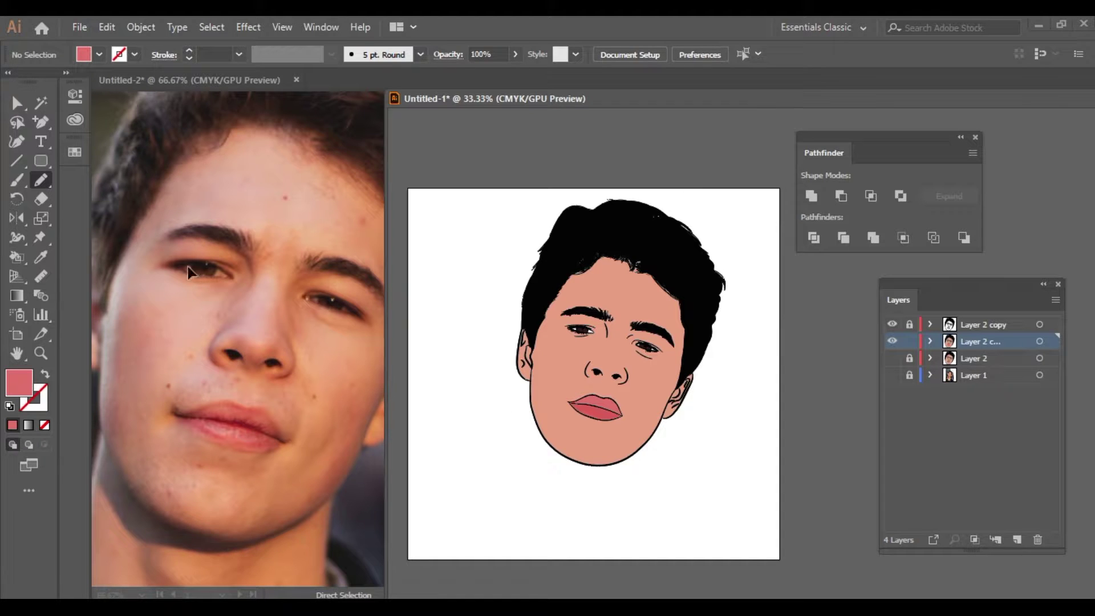
Select the face skin fill with the Selection tool and delete it
scroll(606, 293, "up", 4)
scroll(623, 268, "down", 3)
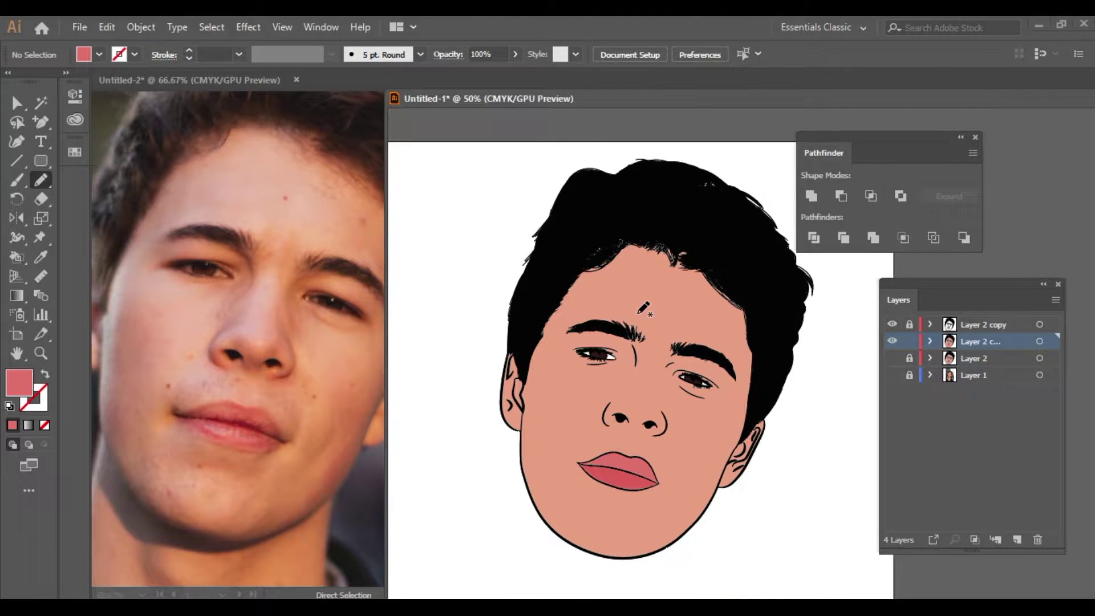
mouse_move(568, 96)
left_mouse_down()
mouse_move(581, 67)
mouse_move(576, 105)
left_mouse_up()
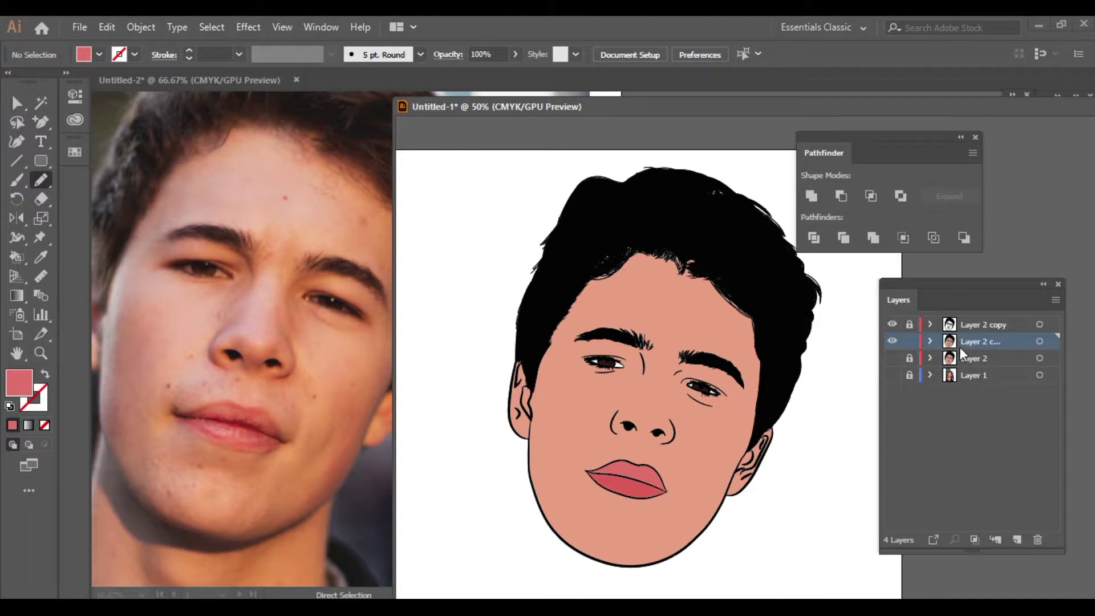
key("v")
left_click(687, 325)
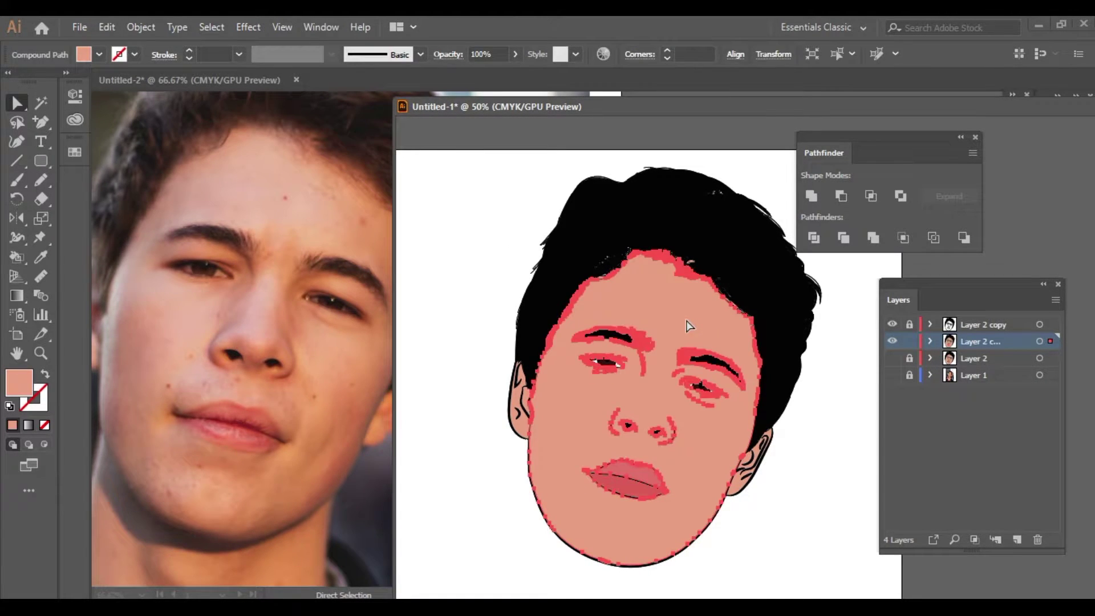
key("Delete")
Select and deselect the eyebrow and hairline shapes to check them
scroll(656, 365, "up", 3)
left_click_drag(623, 318, 764, 450)
left_click(755, 169)
scroll(738, 213, "down", 2)
scroll(662, 289, "up", 2)
left_click(605, 353)
left_click(600, 403)
Box-select the right eyebrow, hair and ear-area pieces in turn
left_click_drag(771, 521, 710, 558)
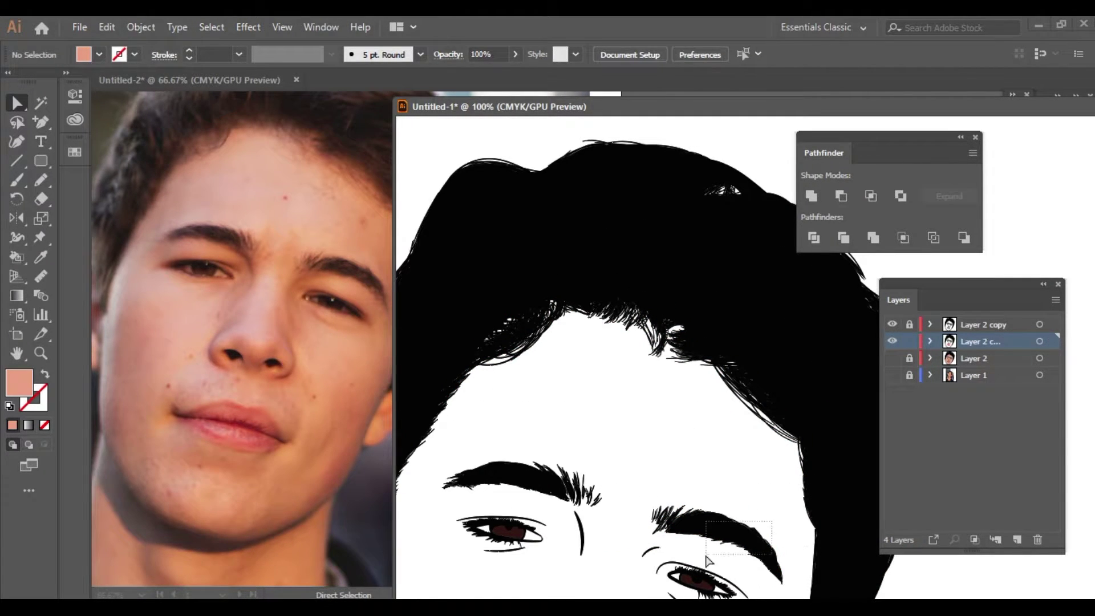
scroll(619, 482, "left", 3)
left_click_drag(648, 391, 466, 509)
scroll(701, 457, "right", 5)
mouse_move(508, 365)
left_mouse_down()
mouse_move(670, 544)
mouse_move(653, 515)
left_mouse_up()
scroll(637, 572, "up", 2)
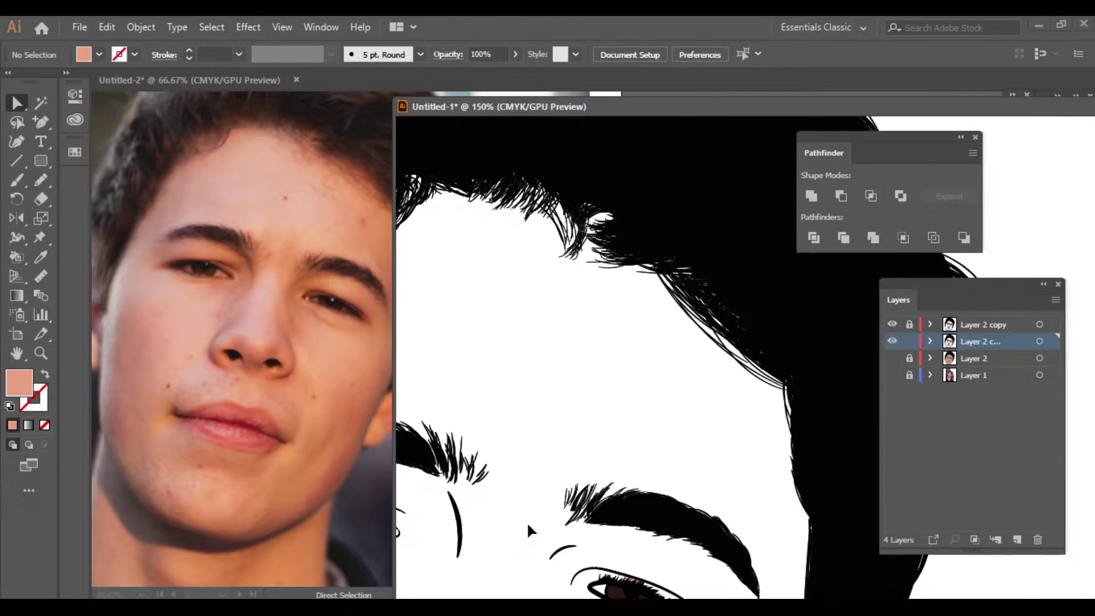
scroll(526, 521, "up", 3)
scroll(972, 579, "down", 5)
scroll(971, 580, "up", 2)
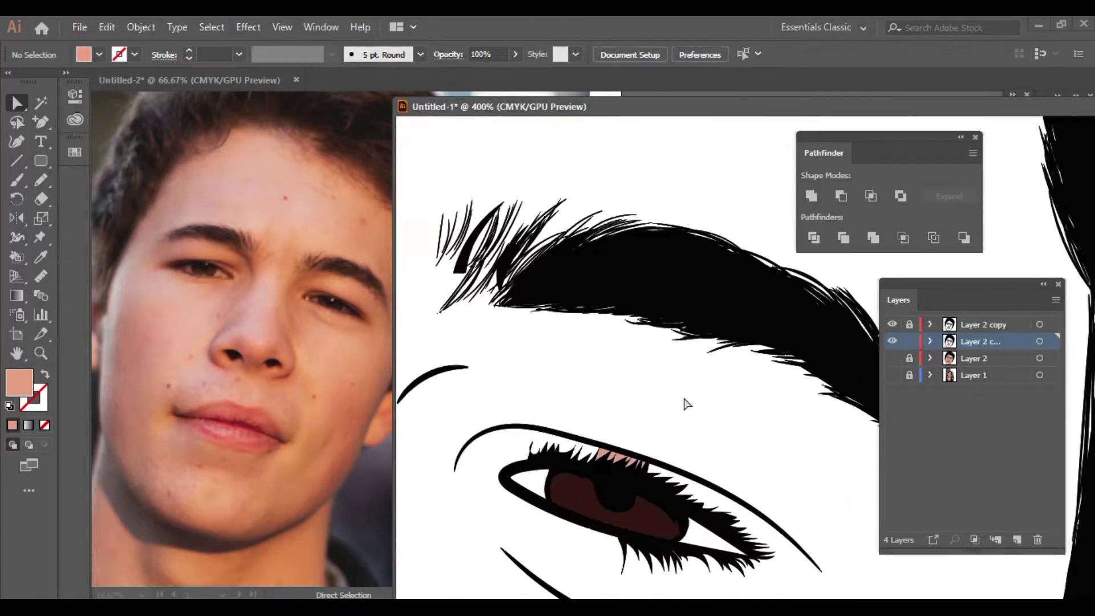
scroll(568, 489, "down", 4)
left_click_drag(699, 175, 495, 251)
left_click_drag(665, 420, 567, 488)
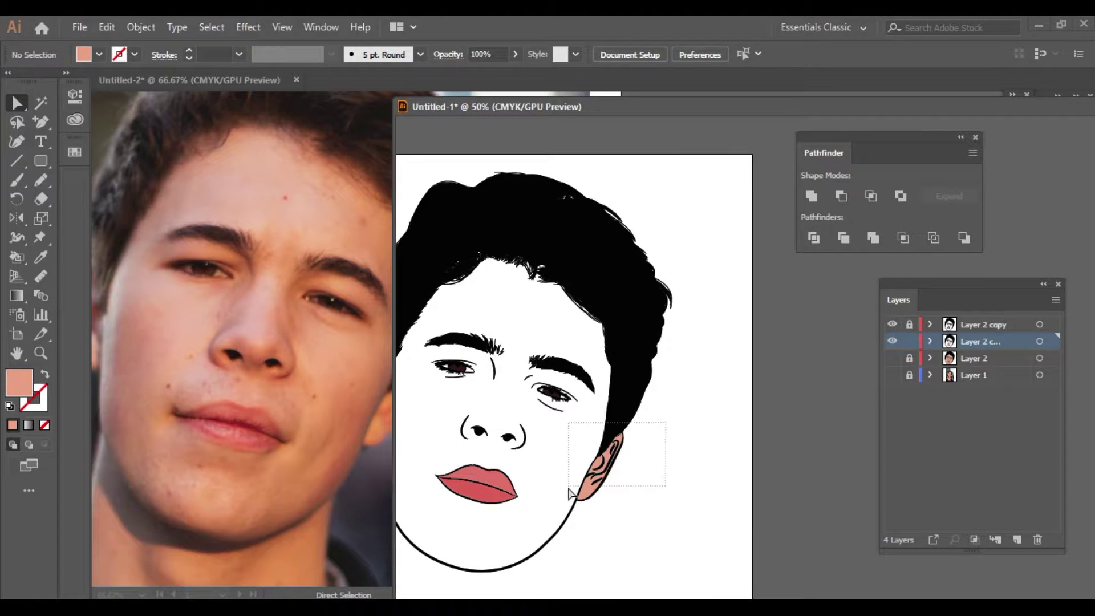
Make Layer 2's skin-tone face visible again beneath the line art
scroll(703, 496, "left", 5)
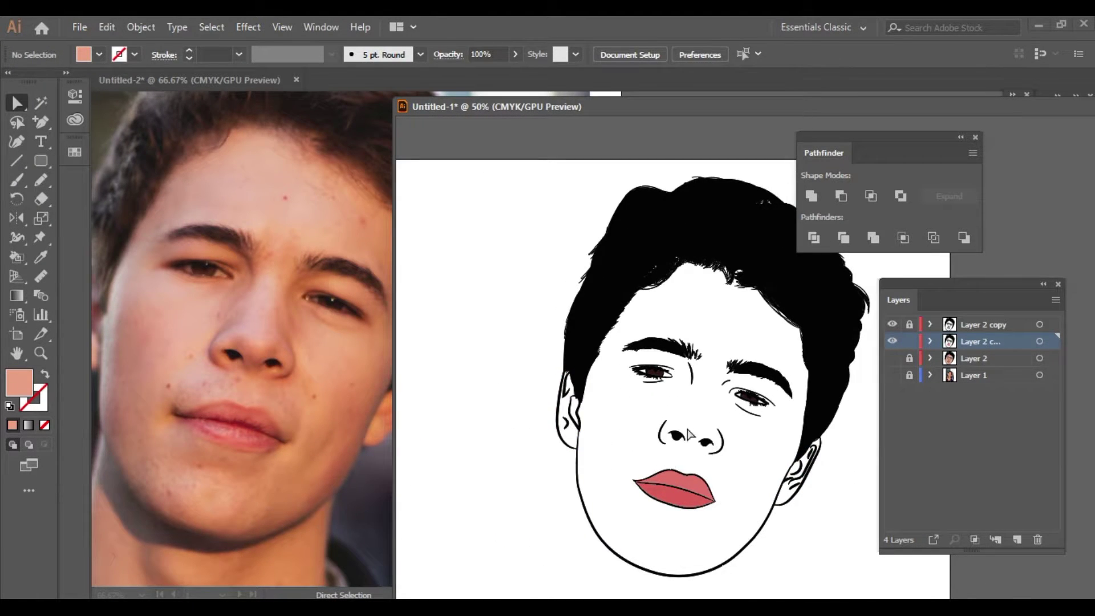
scroll(688, 435, "up", 1)
left_click(892, 358)
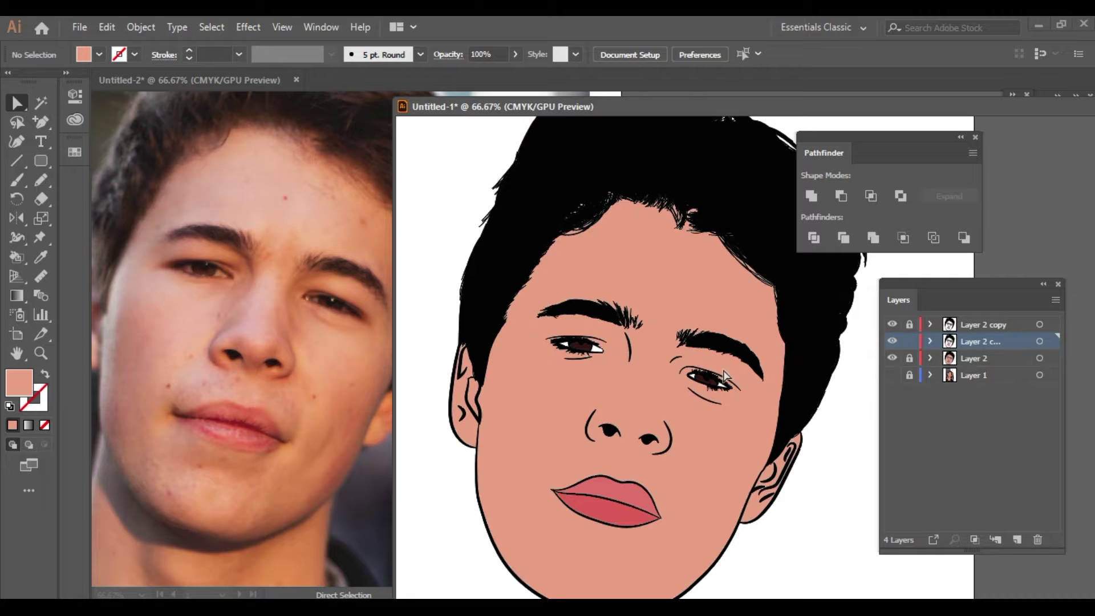
key("i")
scroll(573, 359, "up", 5)
left_click(570, 370)
double_click(18, 382)
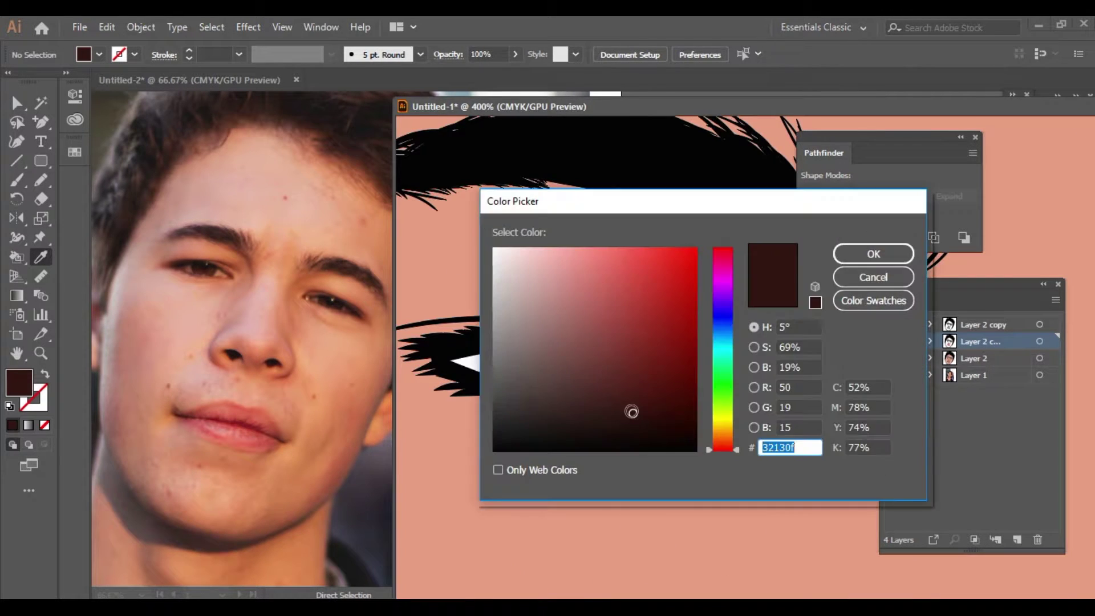
left_click(873, 253)
scroll(228, 256, "up", 4)
key("n")
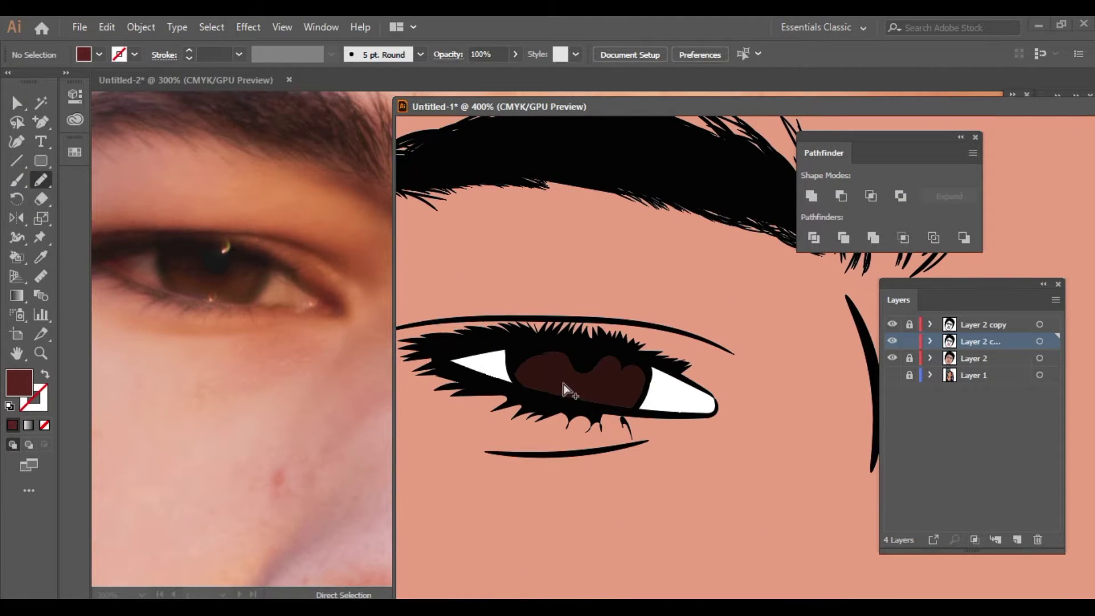
scroll(571, 385, "up", 3)
left_click_drag(718, 339, 717, 356)
mouse_move(802, 345)
left_mouse_down()
mouse_move(727, 431)
mouse_move(481, 345)
mouse_move(542, 301)
mouse_move(694, 344)
left_mouse_up()
key("ctrl+1")
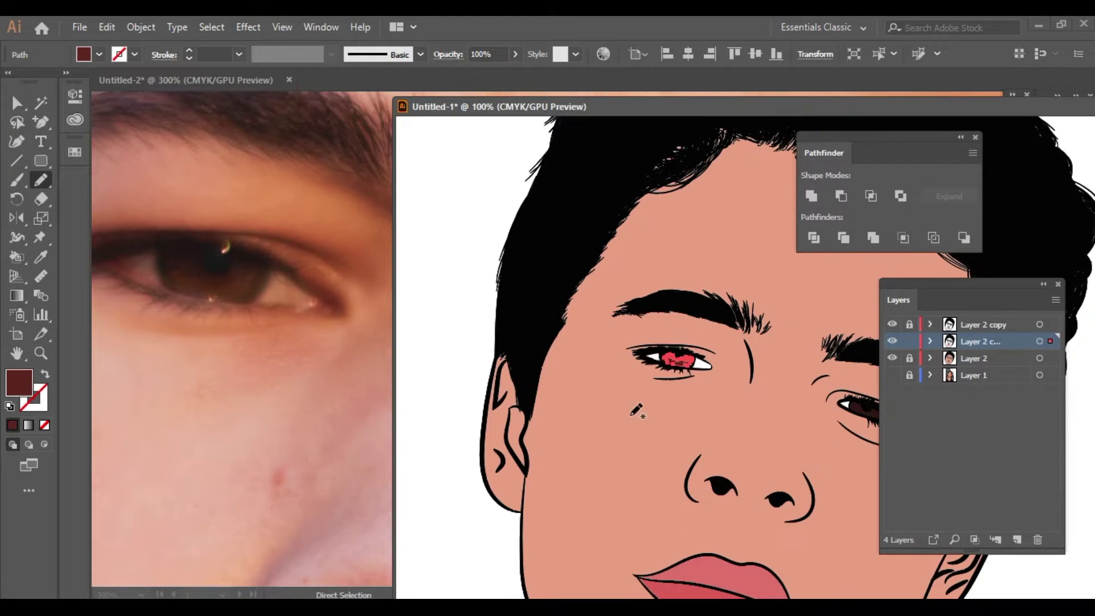
key("ctrl+shift+a")
left_click_drag(560, 387, 343, 333)
scroll(344, 333, "up", 3)
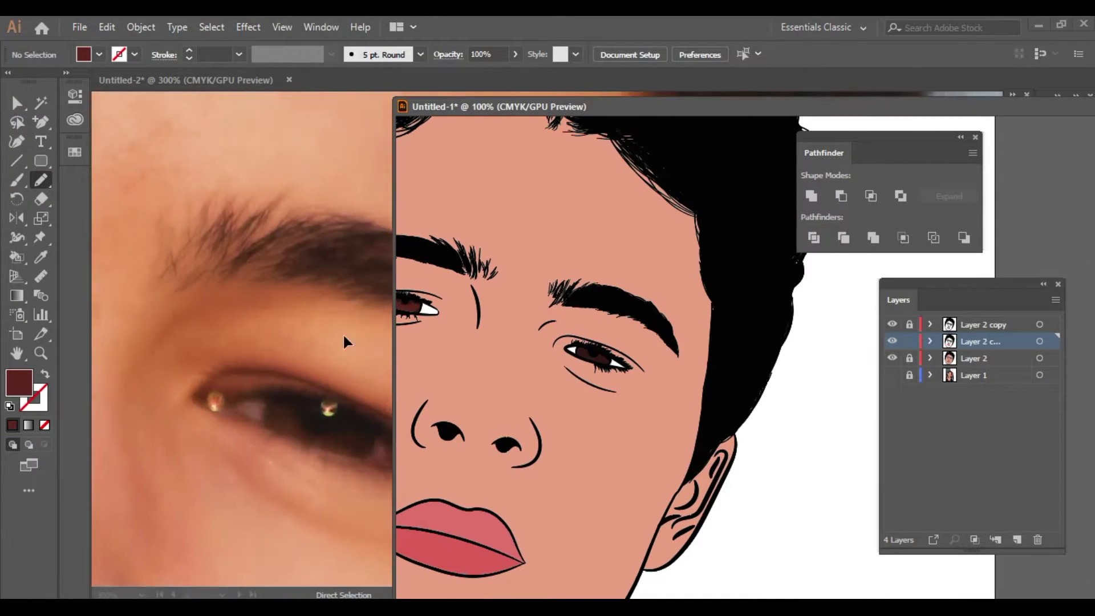
scroll(606, 363, "up", 5)
left_click_drag(628, 342, 540, 285)
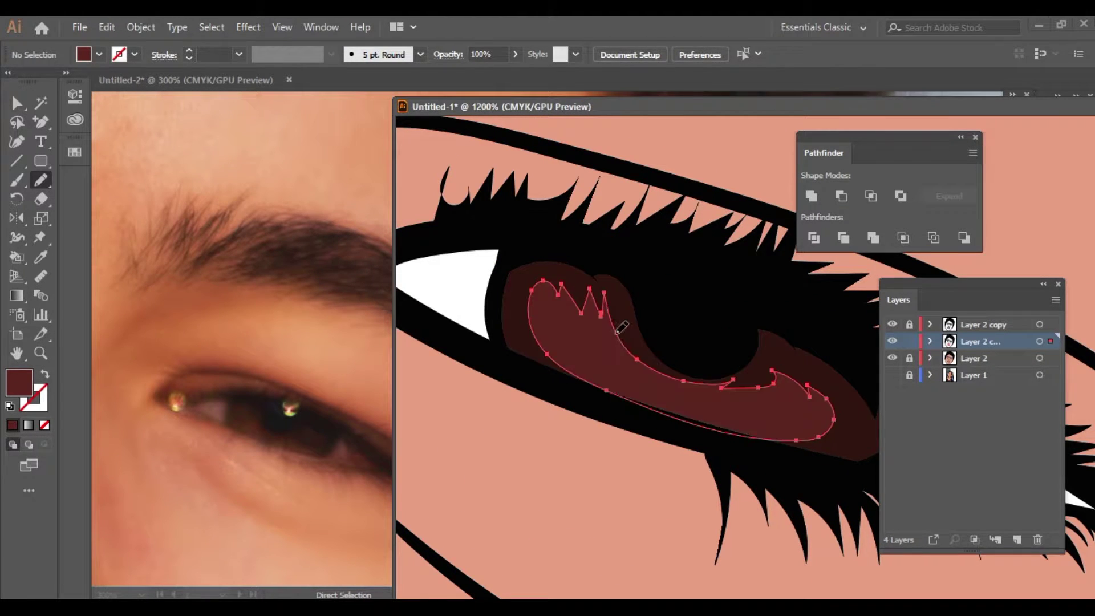
left_click_drag(540, 285, 623, 325)
key("ctrl+0")
key("ctrl+shift+a")
double_click(19, 382)
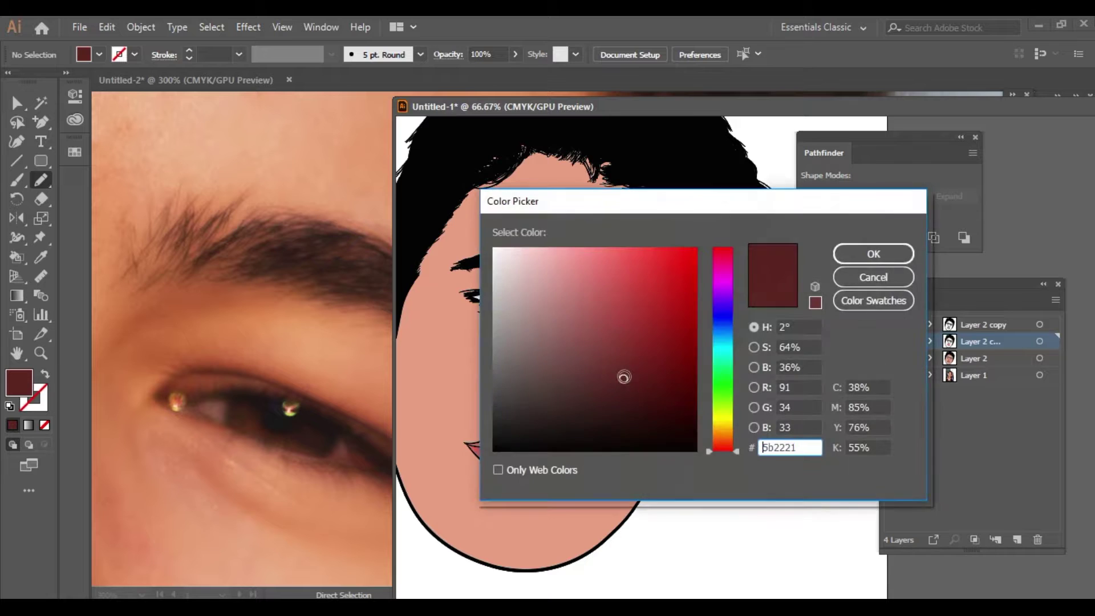
left_click(873, 253)
double_click(19, 382)
left_click(721, 442)
left_click_drag(721, 442, 690, 399)
left_click(873, 254)
scroll(729, 406, "up", 8)
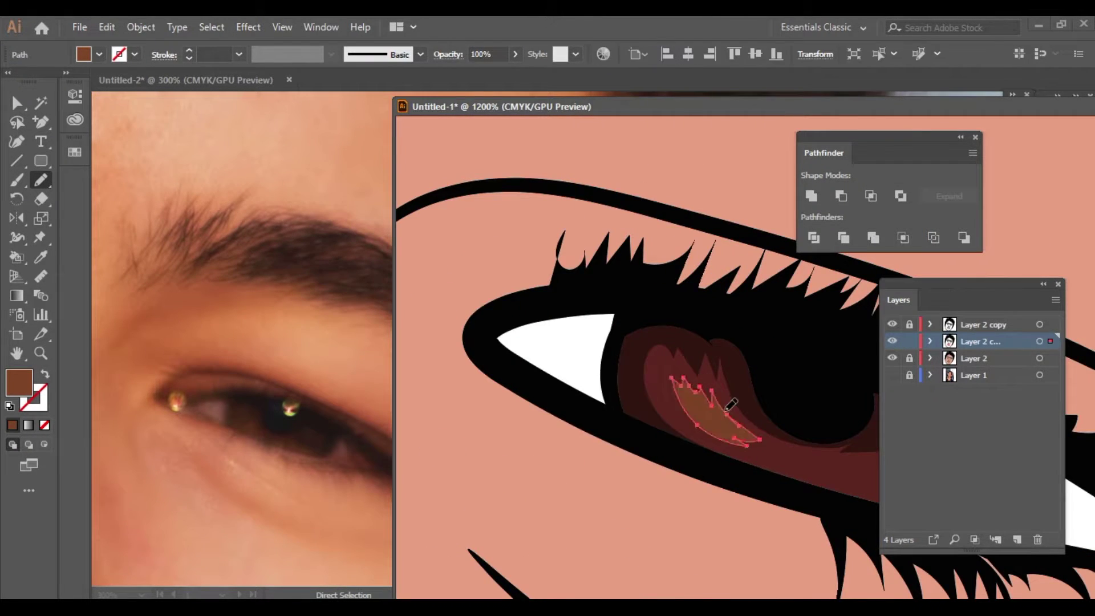
key("ctrl+1")
key("ctrl+shift+a")
scroll(373, 391, "down", 3)
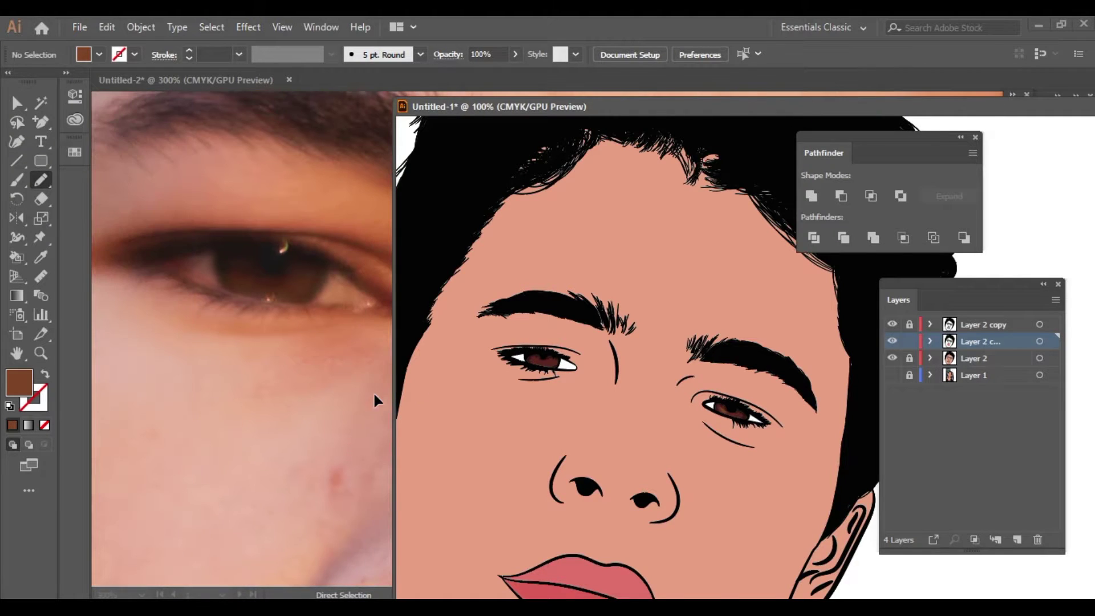
scroll(538, 359, "up", 3)
scroll(539, 342, "up", 5)
mouse_move(541, 330)
left_mouse_down()
mouse_move(613, 346)
mouse_move(570, 319)
left_mouse_up()
key("ctrl+0")
key("ctrl+shift+a")
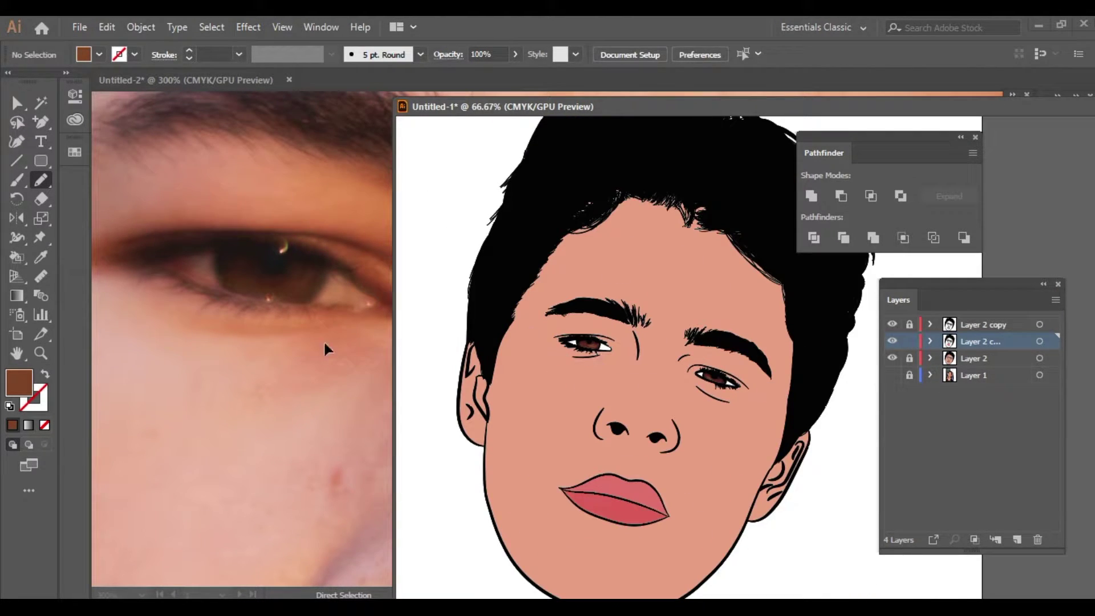
scroll(296, 328, "down", 1)
scroll(269, 318, "down", 1)
scroll(269, 318, "down", 1)
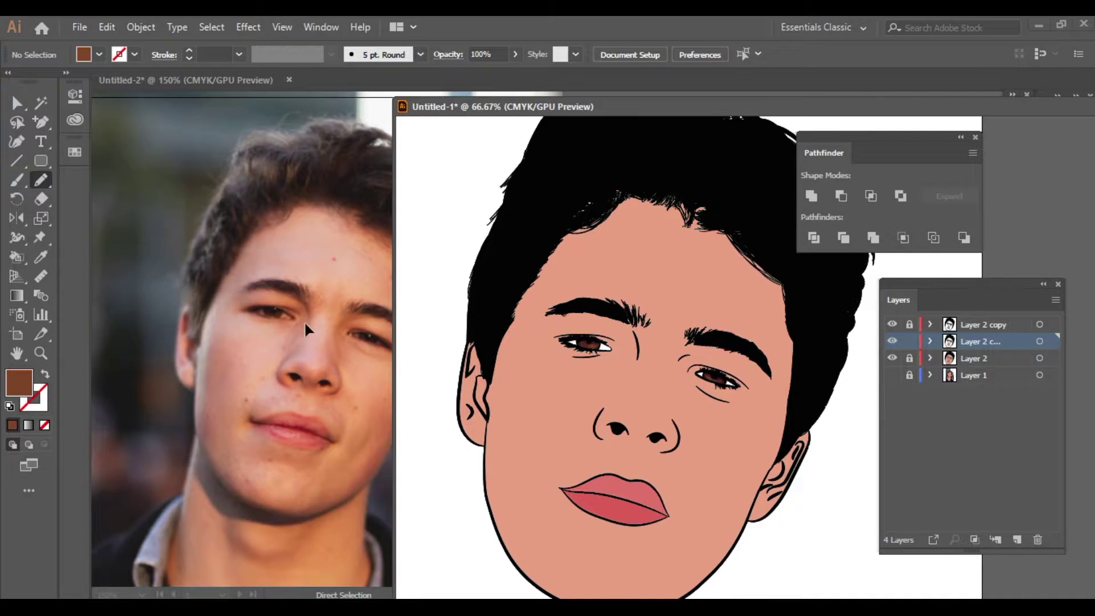
scroll(267, 319, "down", 4)
Add a new layer and set the fill to a darker shade of the photo's skin colour
left_click(1016, 540)
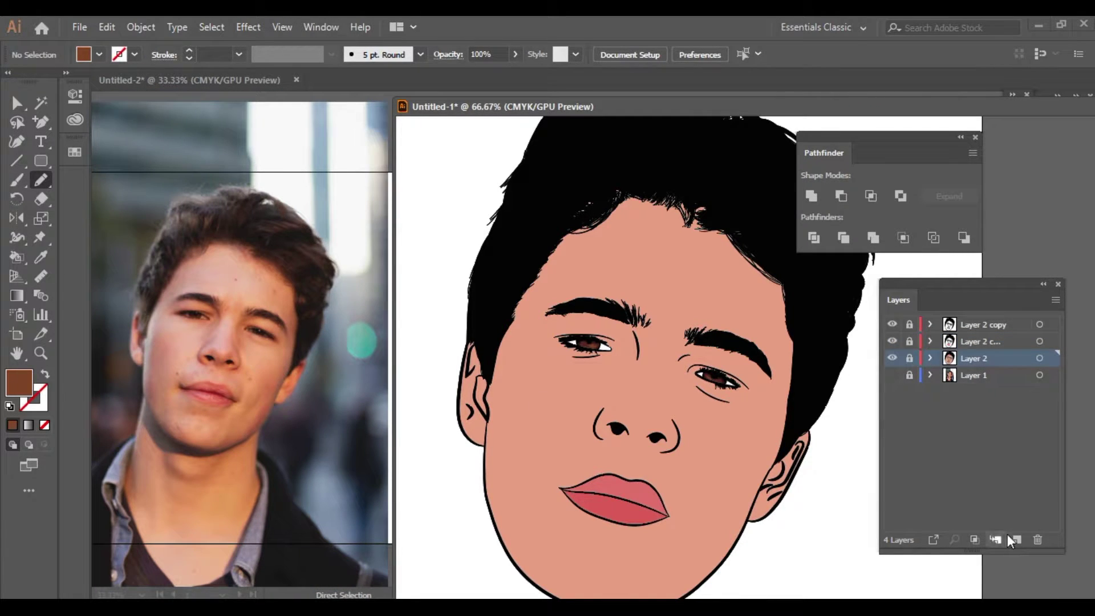
left_click(40, 256)
left_click(171, 320)
double_click(19, 382)
left_click_drag(597, 299, 598, 289)
key("Return")
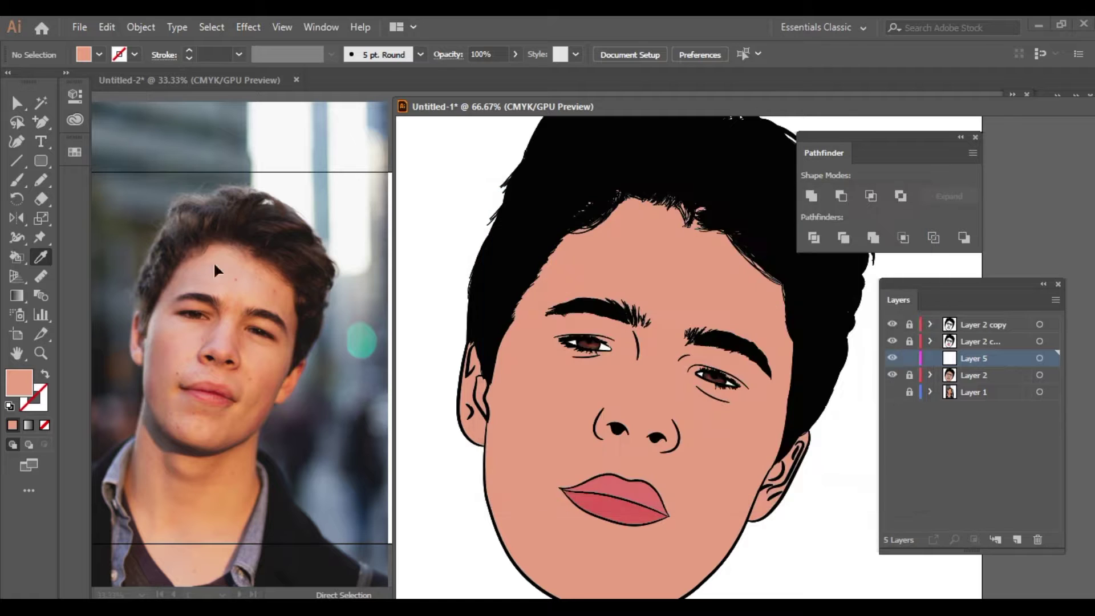
With the Pencil, draw a darker skin shadow around the left nostril
key("n")
scroll(215, 356, "up", 2)
scroll(215, 356, "up", 2)
scroll(570, 342, "up", 4)
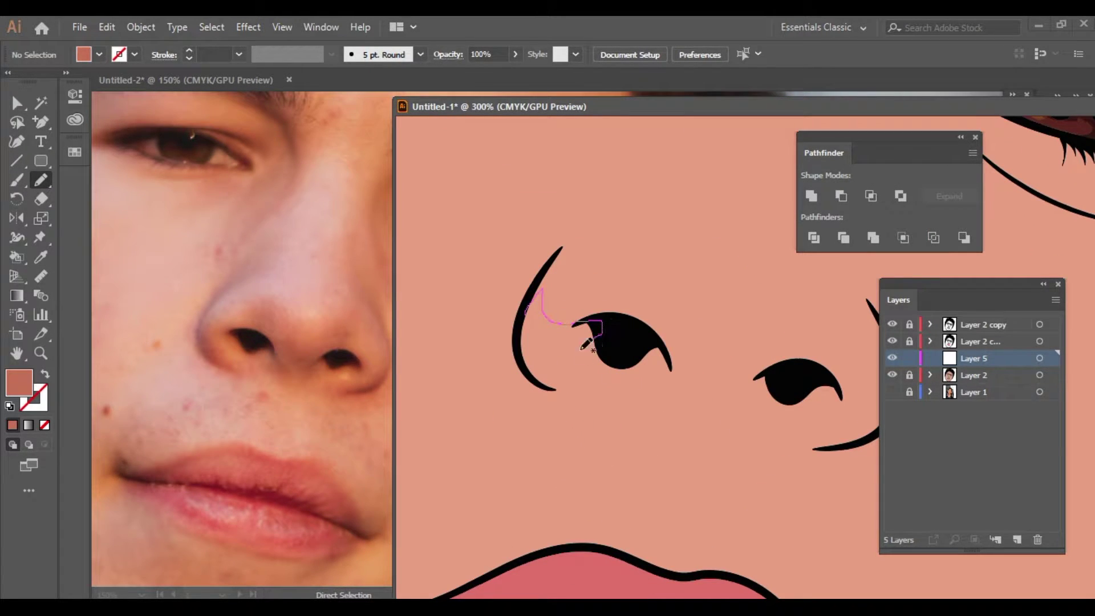
left_click_drag(531, 365, 533, 308)
scroll(536, 307, "up", 3)
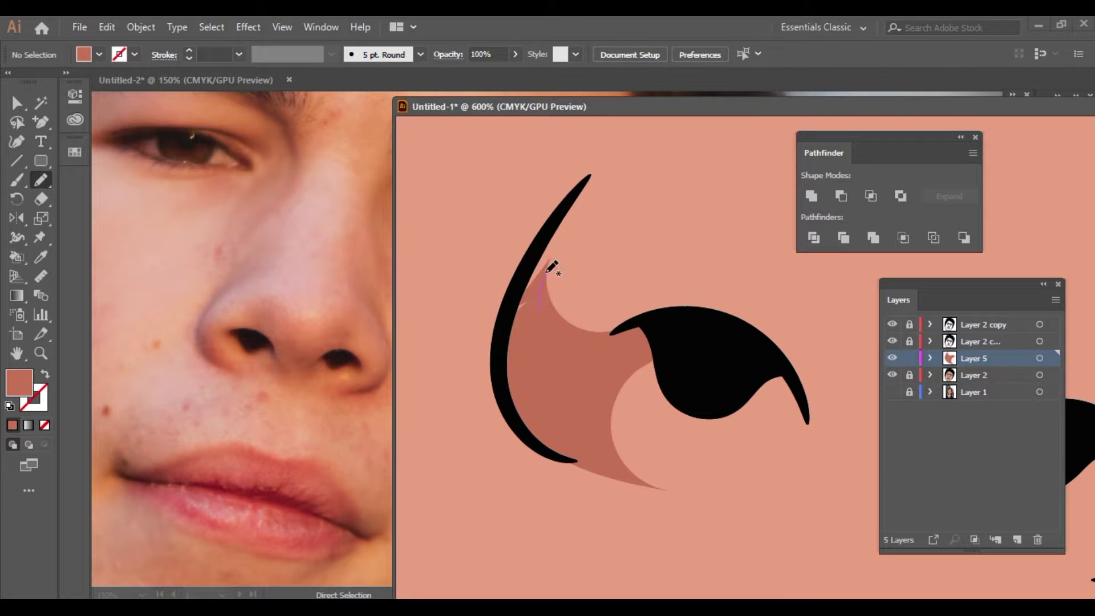
left_click_drag(499, 375, 537, 298)
key("ctrl+shift+a")
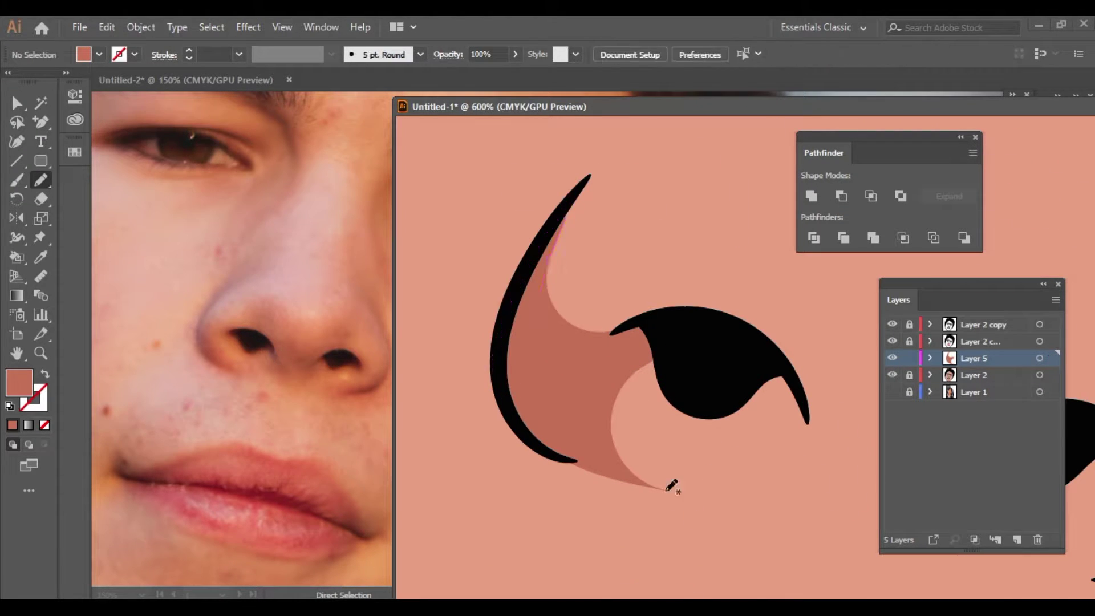
Draw shadows across the nostrils and under the nose between them
scroll(711, 473, "down", 3)
left_click_drag(720, 461, 563, 367)
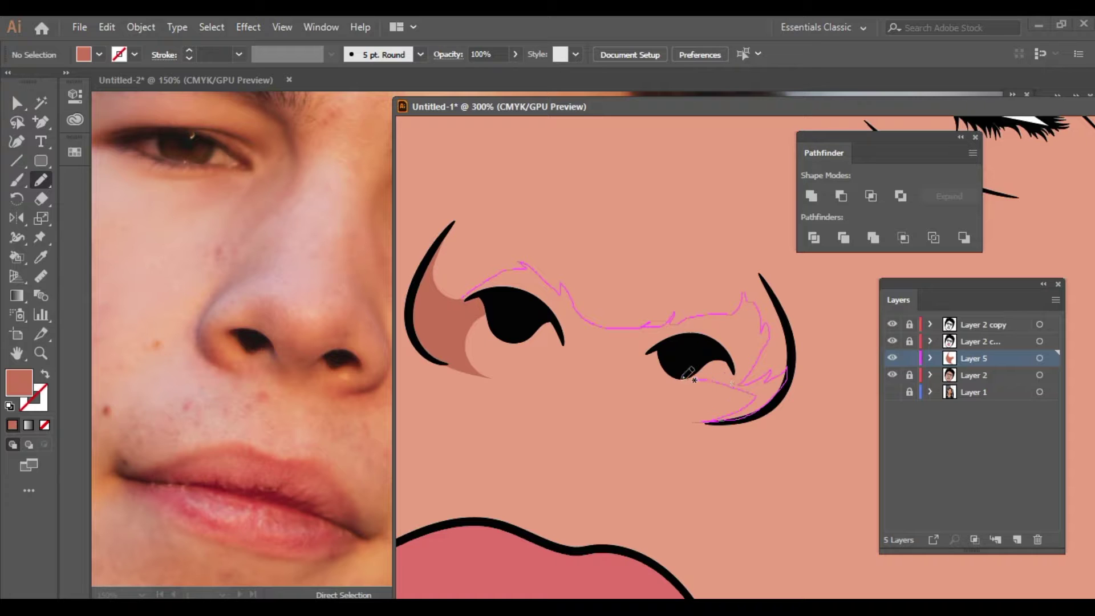
left_click_drag(610, 374, 647, 366)
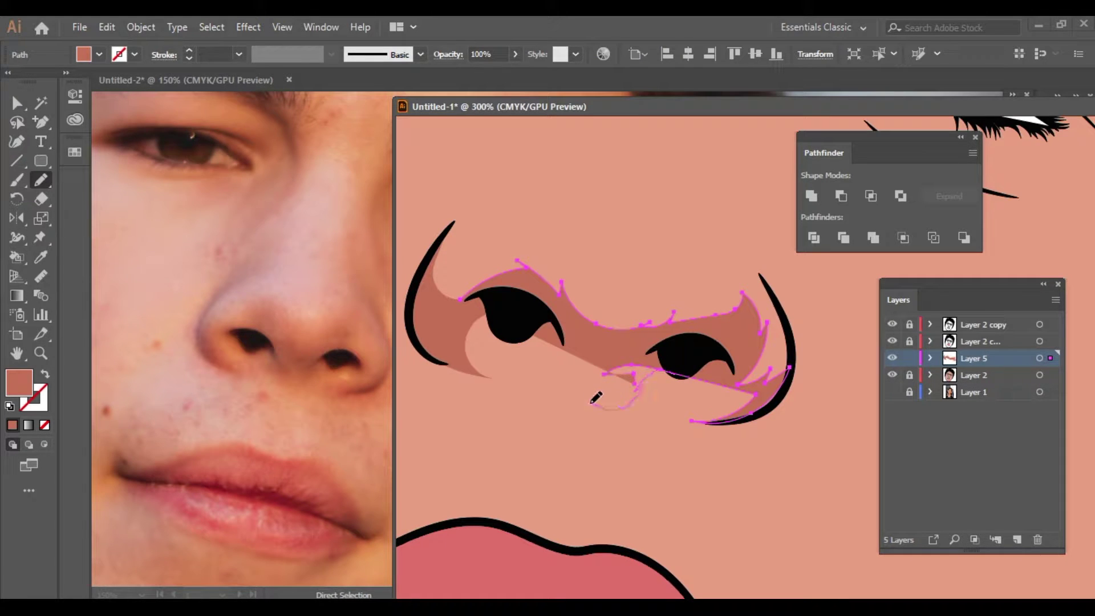
left_click_drag(572, 361, 567, 370)
key("ctrl+shift+a")
Draw a shadow up the nose's left edge, undoing and redoing the first attempt
scroll(576, 365, "down", 2)
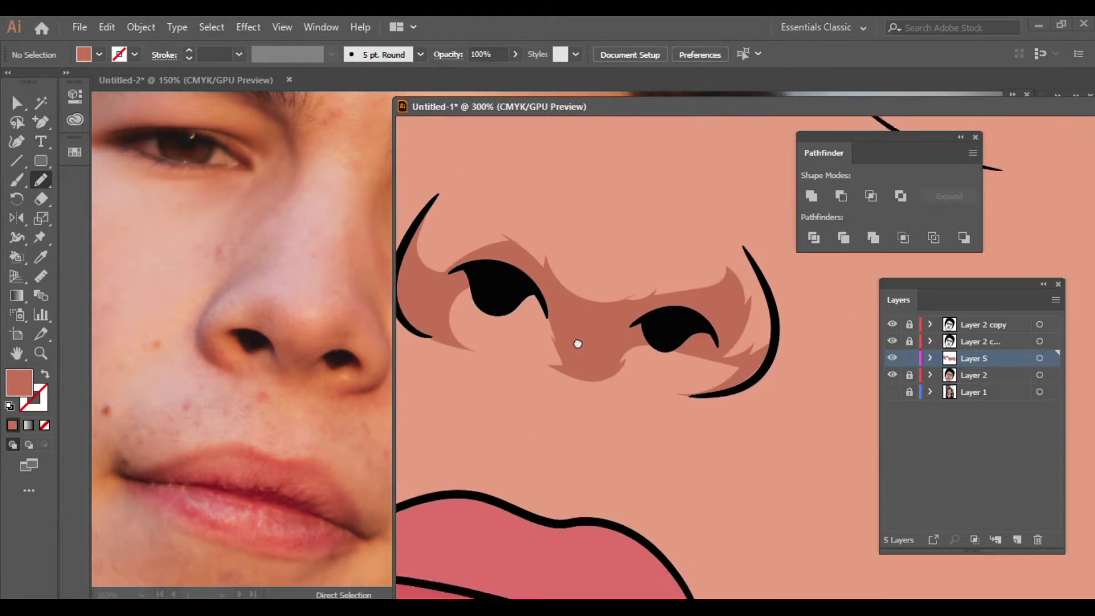
scroll(579, 375, "down", 2)
scroll(579, 375, "up", 3)
scroll(557, 362, "up", 2)
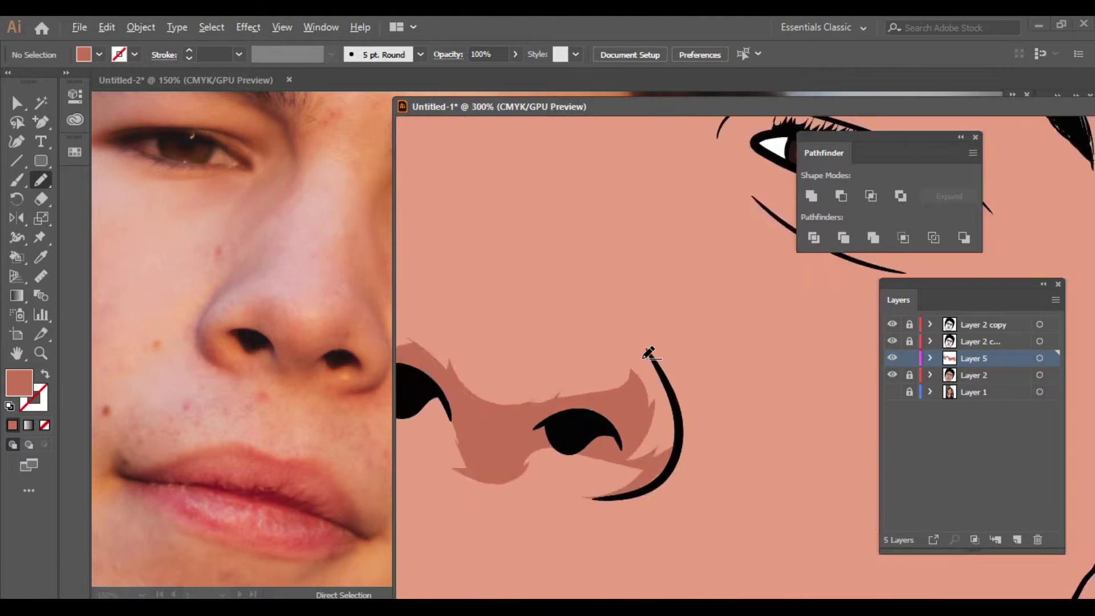
scroll(648, 342, "down", 5)
scroll(564, 311, "up", 3)
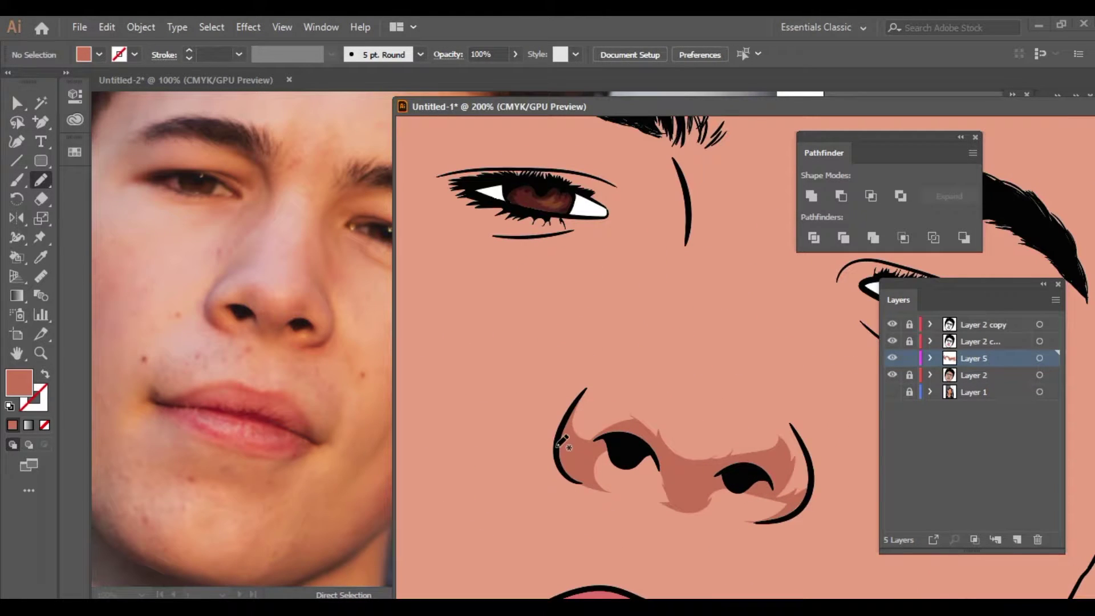
left_click_drag(610, 383, 581, 395)
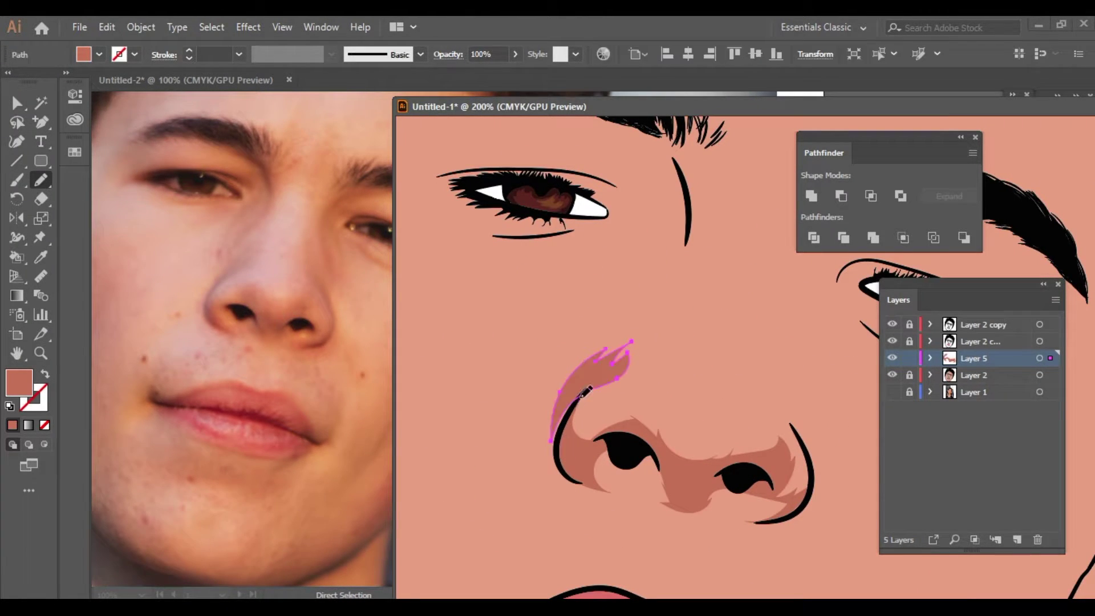
key("ctrl+z")
scroll(570, 394, "down", 2)
scroll(559, 404, "down", 2)
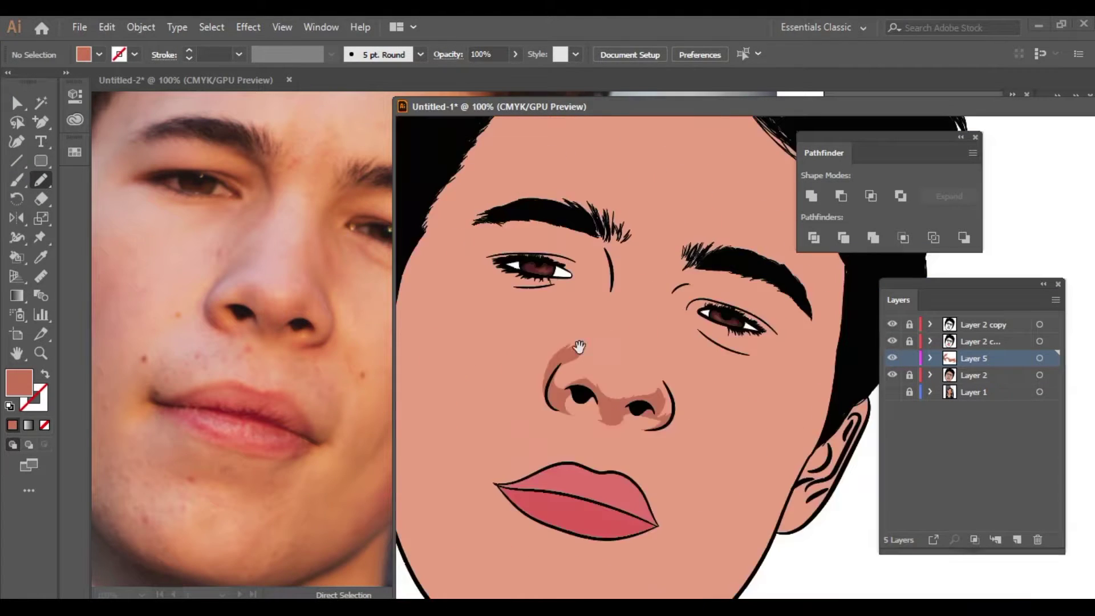
scroll(543, 417, "up", 4)
scroll(542, 417, "up", 1)
mouse_move(508, 429)
left_mouse_down()
mouse_move(544, 373)
mouse_move(567, 362)
mouse_move(552, 360)
left_mouse_up()
left_click_drag(511, 401, 507, 405)
Extend the nose-edge shadow upward from the nose outline
scroll(460, 494, "down", 5)
scroll(579, 325, "up", 5)
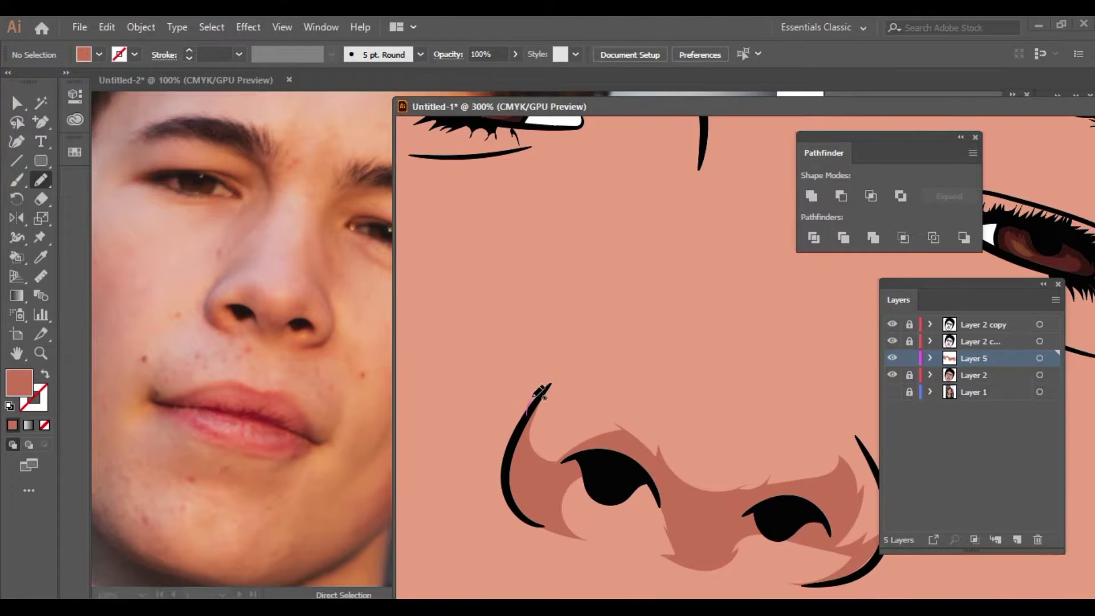
scroll(540, 393, "up", 2)
mouse_move(545, 394)
left_mouse_down()
mouse_move(634, 250)
mouse_move(482, 413)
left_mouse_up()
scroll(490, 418, "down", 2)
scroll(490, 418, "down", 4)
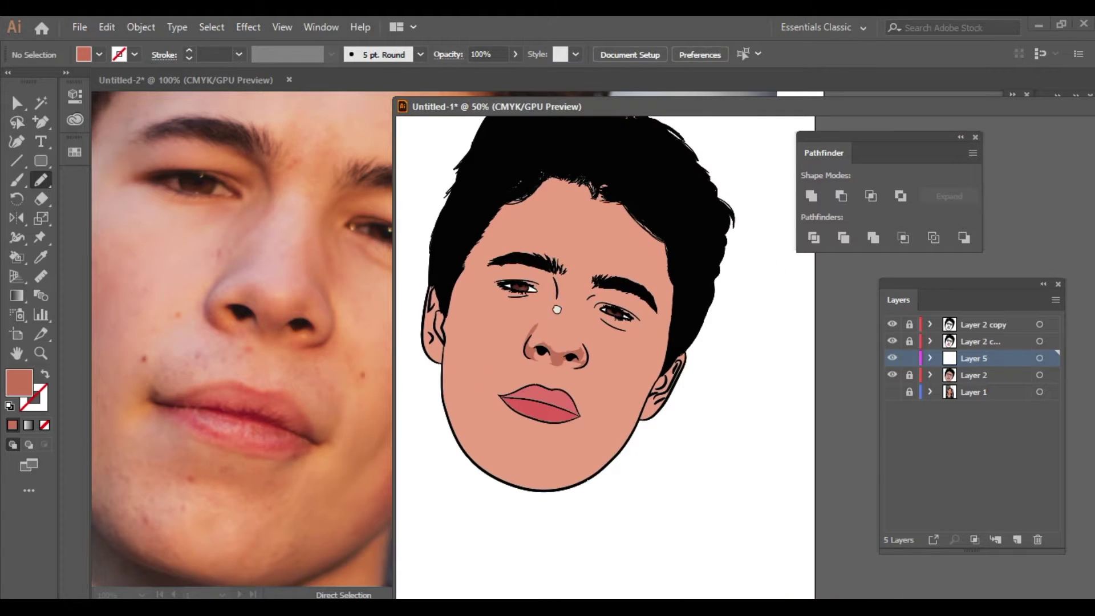
Draw a shadow from the nose bridge to the left eye's inner corner
scroll(591, 289, "up", 3)
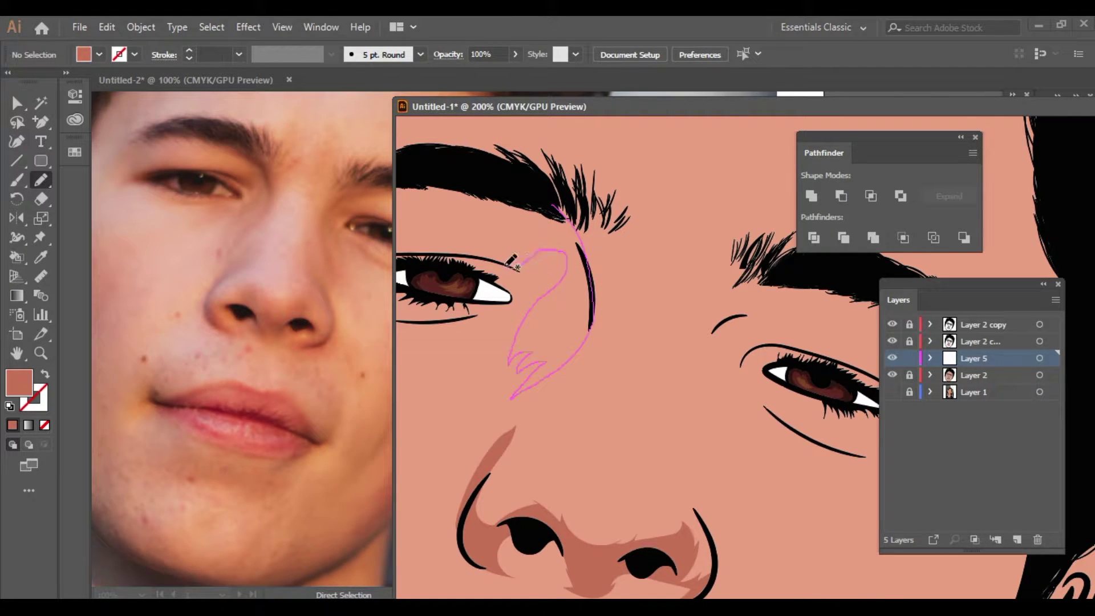
left_click_drag(516, 264, 491, 257)
scroll(490, 257, "up", 1)
scroll(513, 285, "up", 1)
scroll(542, 308, "down", 1)
scroll(546, 313, "down", 2)
scroll(595, 286, "down", 3)
scroll(619, 285, "up", 1)
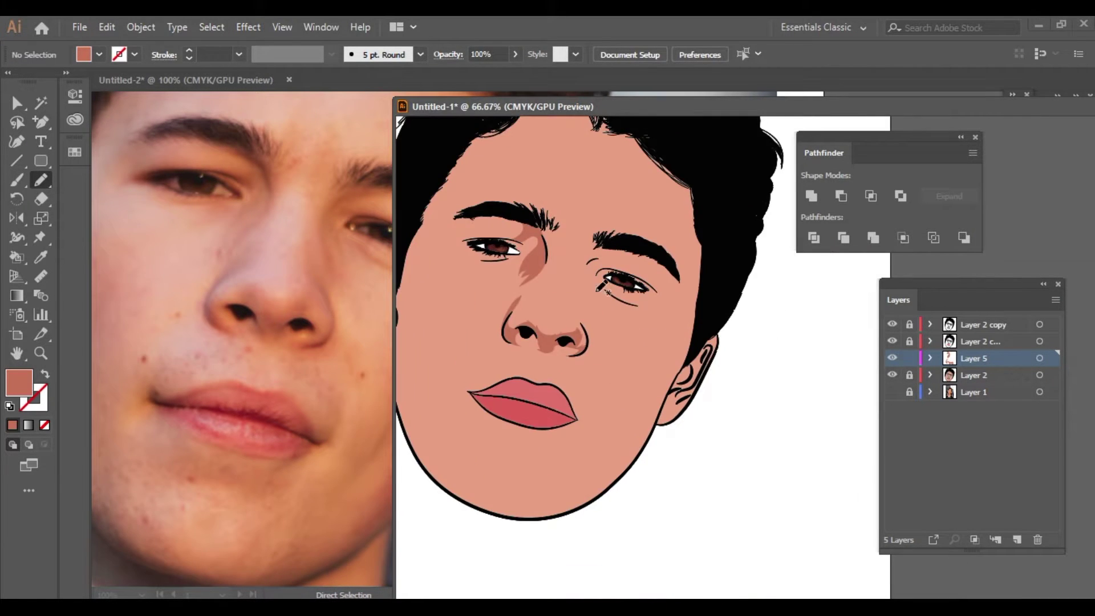
scroll(598, 273, "up", 2)
scroll(468, 351, "up", 1)
scroll(473, 319, "up", 1)
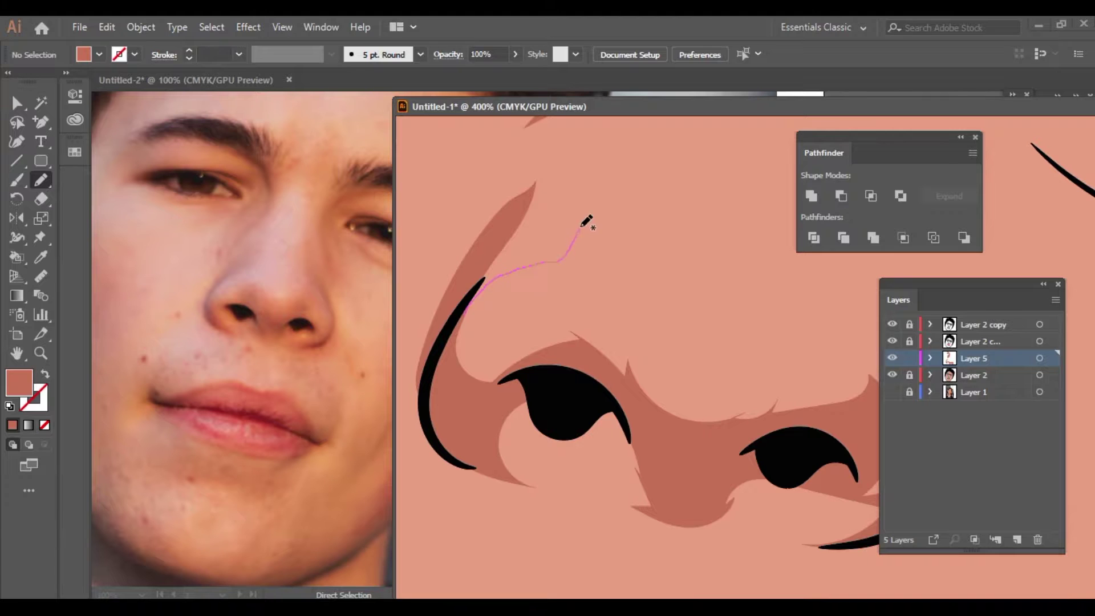
Extend the shadow further up the nose bridge and refine its top
left_click_drag(496, 246, 489, 268)
scroll(513, 228, "up", 1)
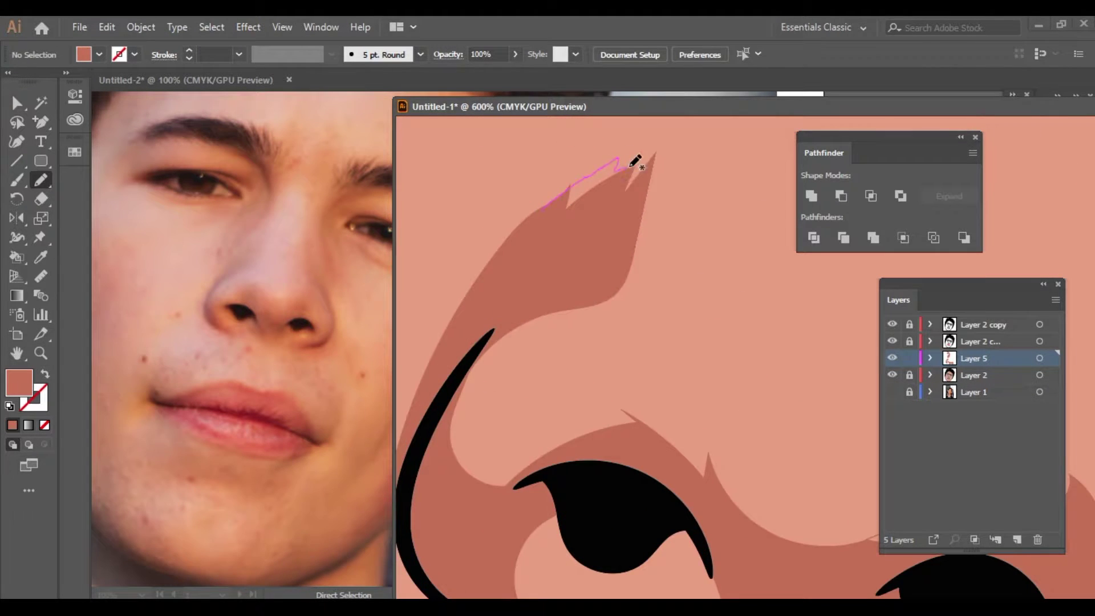
left_click_drag(626, 164, 627, 162)
scroll(599, 228, "down", 6)
scroll(565, 308, "up", 3)
scroll(565, 308, "down", 3)
scroll(563, 309, "up", 1)
scroll(556, 313, "up", 1)
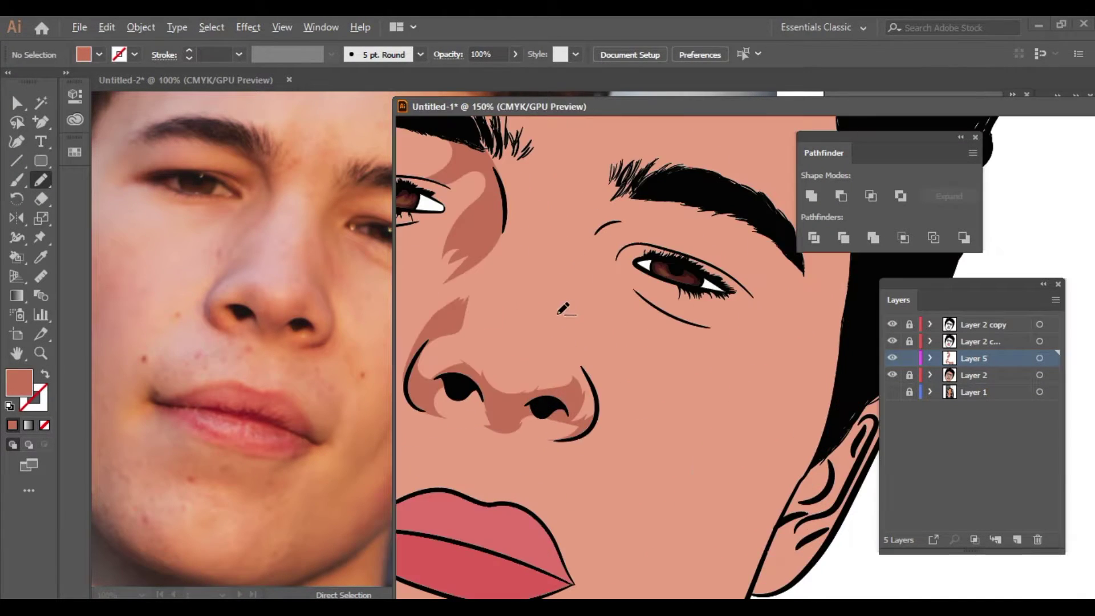
scroll(550, 320, "up", 1)
scroll(536, 331, "down", 2)
scroll(539, 325, "up", 4)
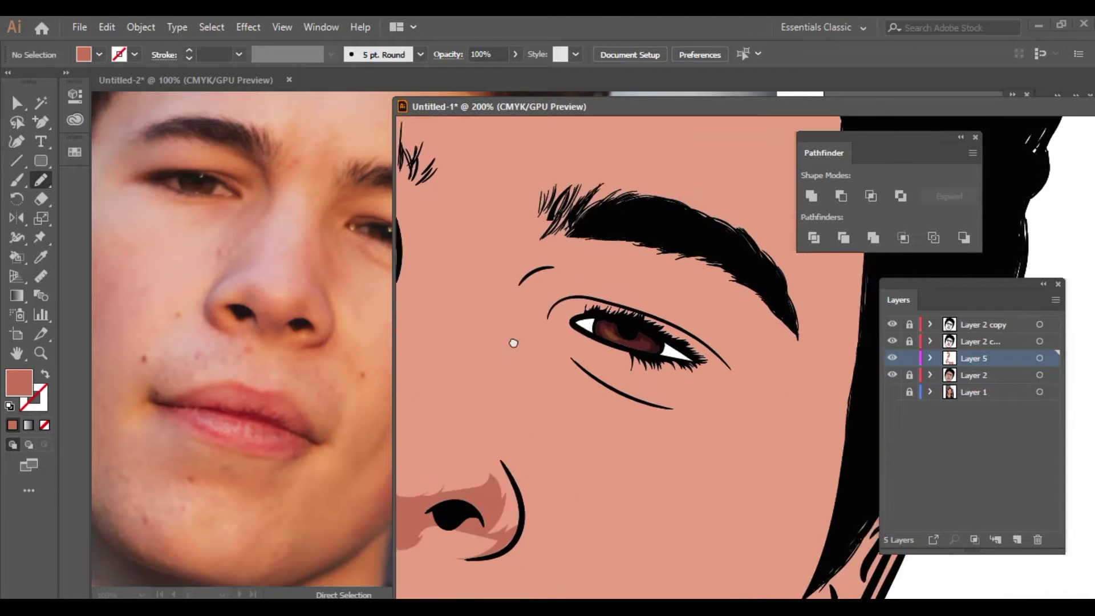
scroll(539, 322, "up", 1)
Draw shadows below the right eyebrow and by the right eye's inner corner, then delete the eyebrow shadow
left_click_drag(681, 238, 573, 253)
left_click_drag(611, 325, 613, 326)
scroll(627, 328, "up", 2)
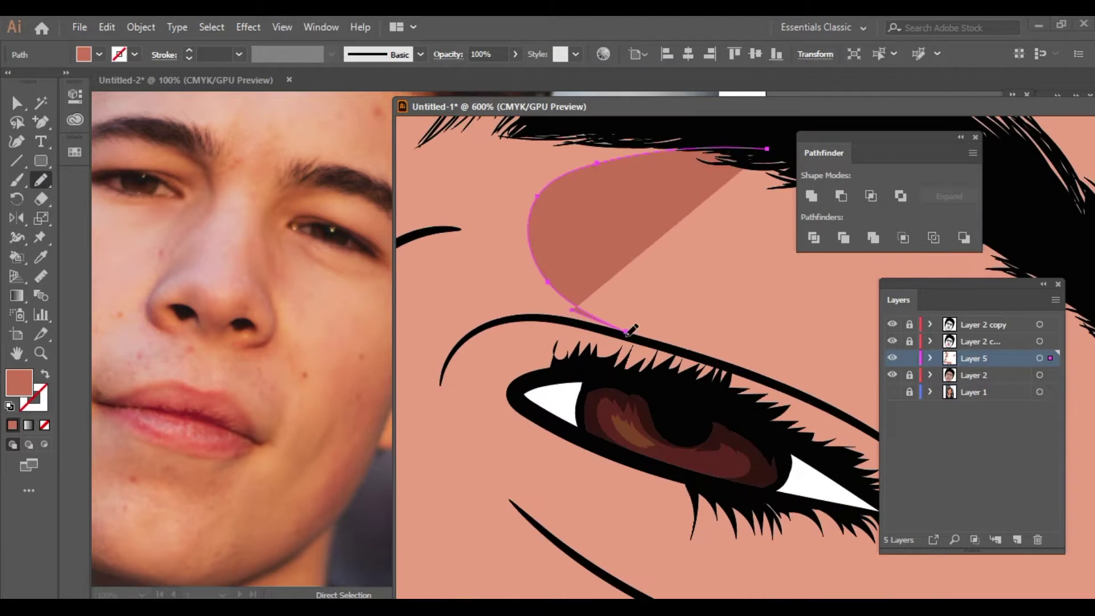
scroll(521, 303, "down", 1)
left_click_drag(551, 274, 562, 276)
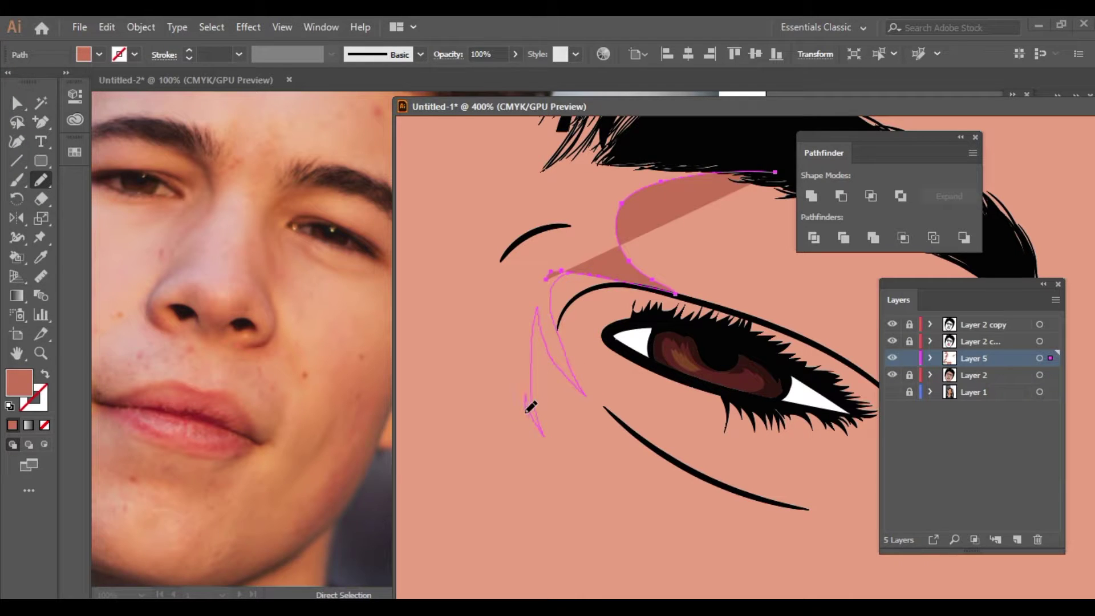
left_click_drag(581, 220, 596, 218)
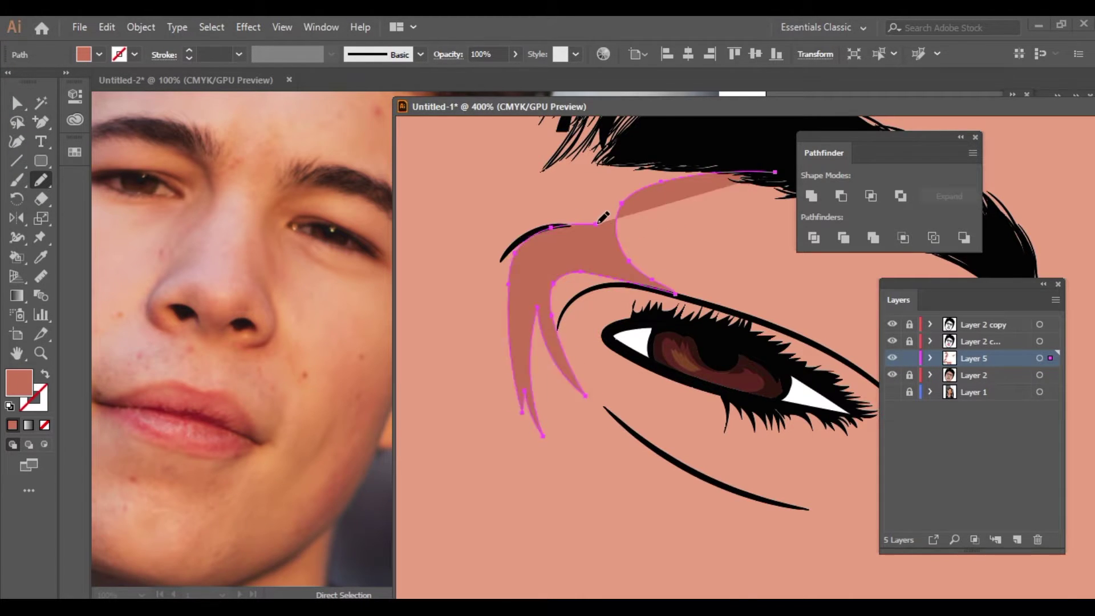
scroll(608, 210, "down", 1)
scroll(621, 189, "down", 3)
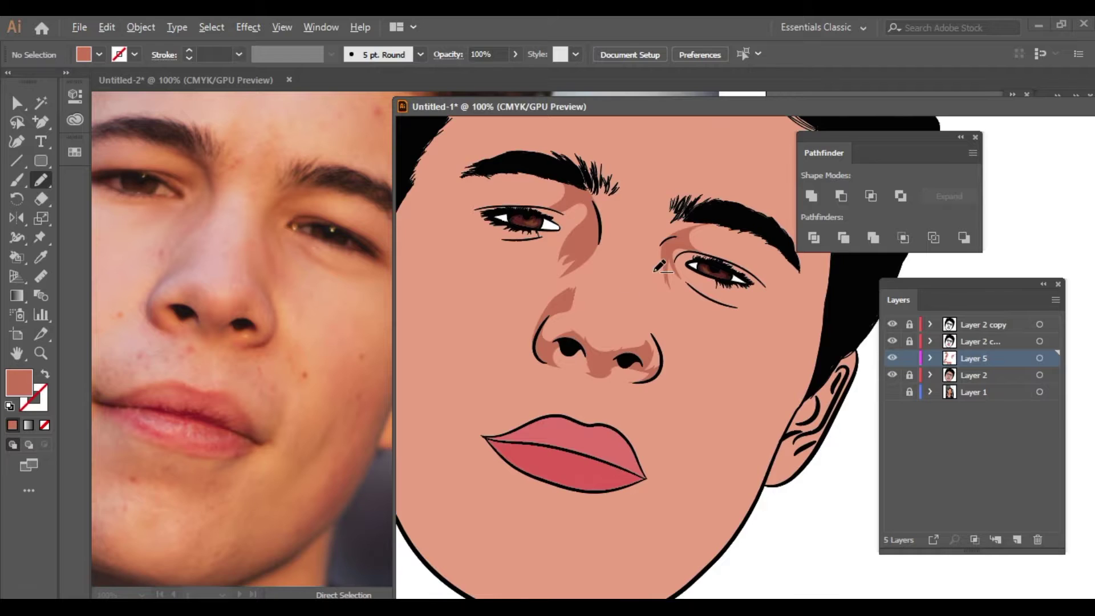
scroll(654, 344, "up", 2)
scroll(654, 345, "up", 1)
key("Delete")
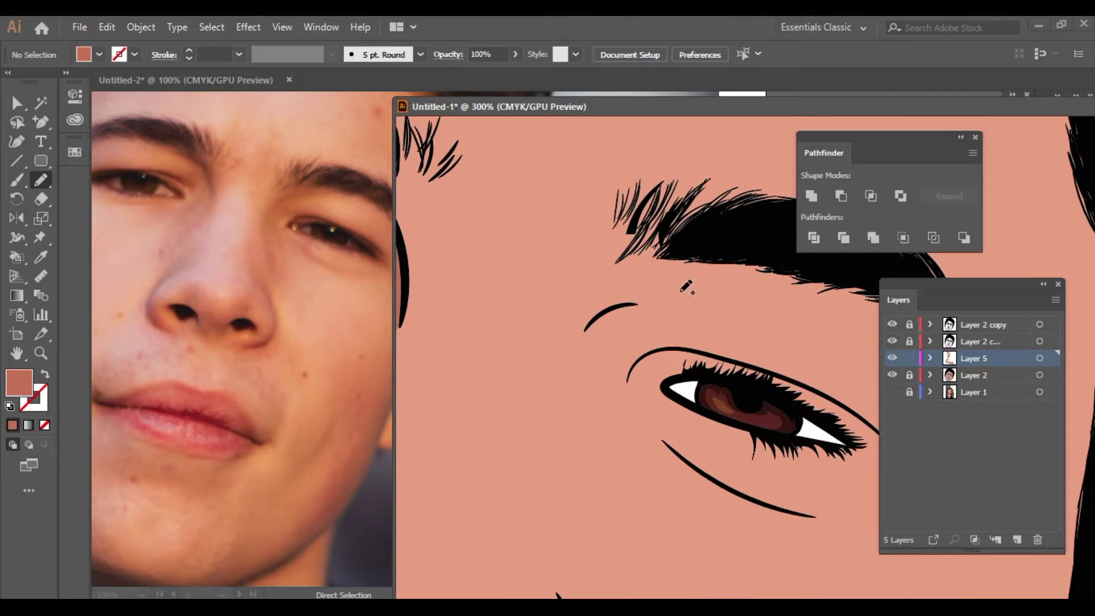
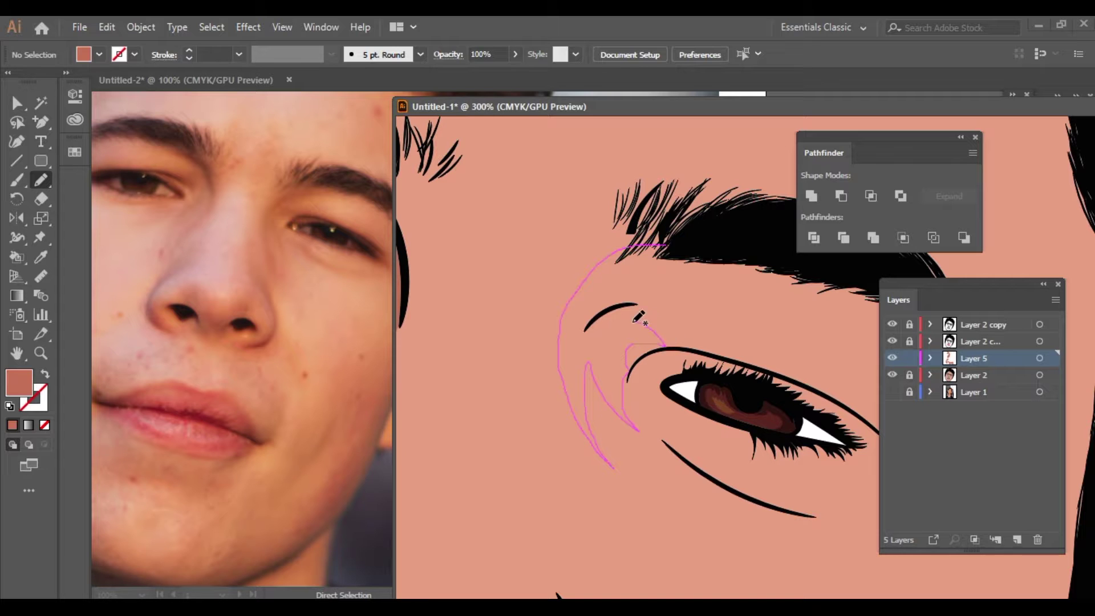
Draw a dark skin-tone shadow at the first eye's inner corner and beneath it
scroll(783, 264, "down", 3)
scroll(577, 346, "up", 3)
scroll(576, 346, "down", 3)
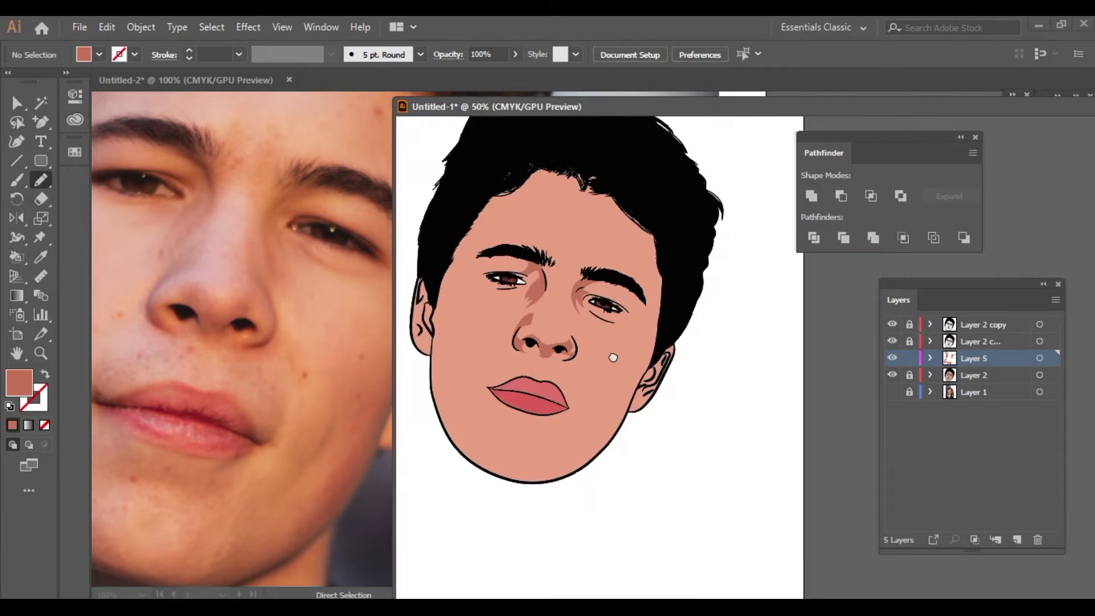
scroll(576, 346, "up", 2)
scroll(637, 332, "up", 1)
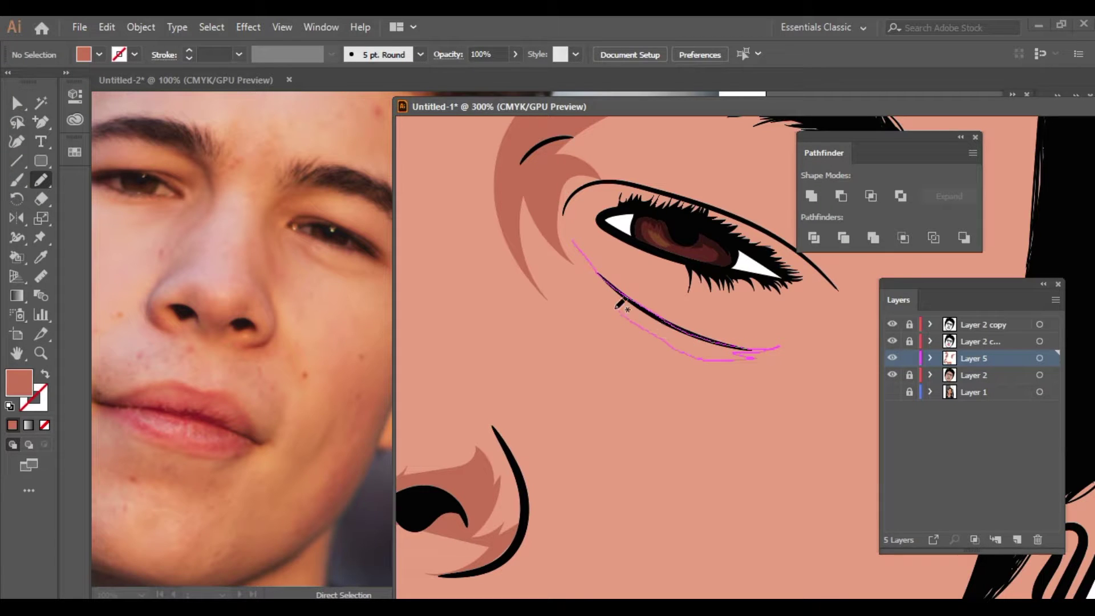
scroll(576, 237, "down", 3)
scroll(547, 359, "up", 1)
scroll(567, 372, "up", 3)
left_click_drag(557, 399, 537, 349)
left_click_drag(502, 279, 493, 278)
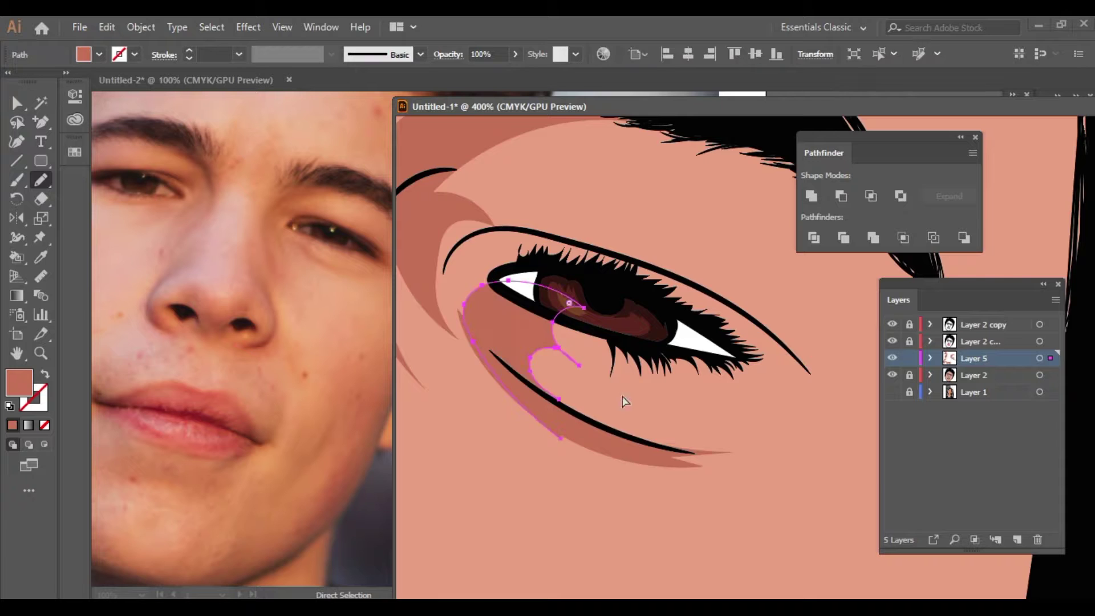
Add shadows under the other eye's lower lashes and at its corner
scroll(586, 452, "up", 1)
scroll(640, 391, "down", 3)
scroll(672, 373, "up", 2)
left_click_drag(673, 373, 700, 373)
scroll(700, 374, "down", 3)
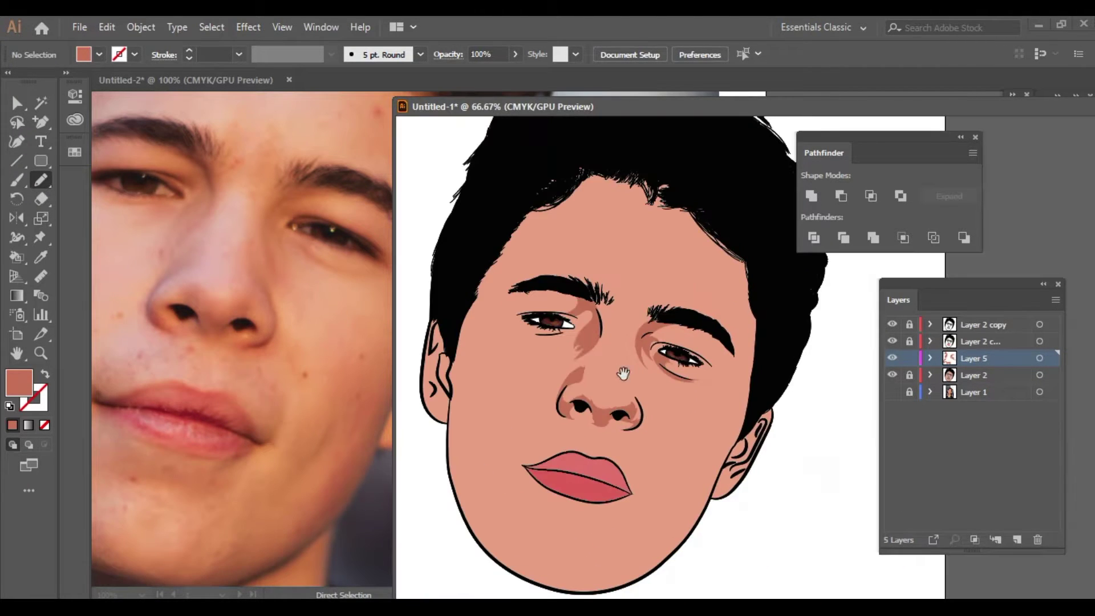
scroll(157, 248, "up", 1)
scroll(556, 337, "up", 3)
scroll(667, 390, "up", 1)
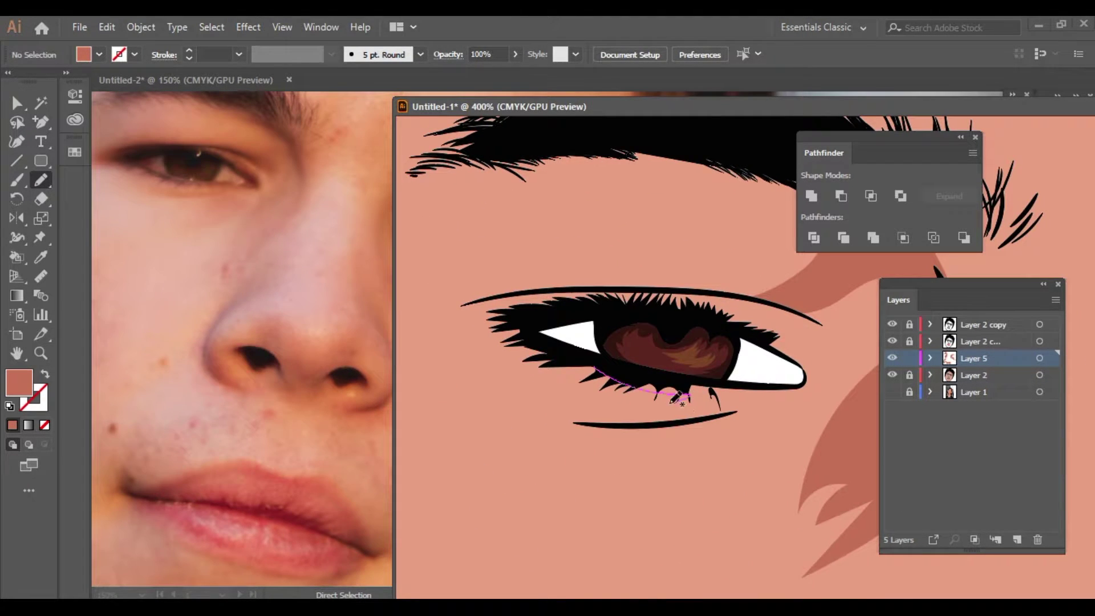
left_click_drag(764, 393, 767, 392)
scroll(713, 468, "down", 3)
scroll(713, 468, "up", 4)
mouse_move(728, 491)
left_mouse_down()
mouse_move(680, 438)
mouse_move(714, 411)
left_mouse_up()
left_click_drag(585, 382, 868, 439)
Draw closed shadow shapes along the upper eyelids, then return to actual-size view
left_click_drag(782, 431, 533, 434)
left_click_drag(442, 467, 439, 461)
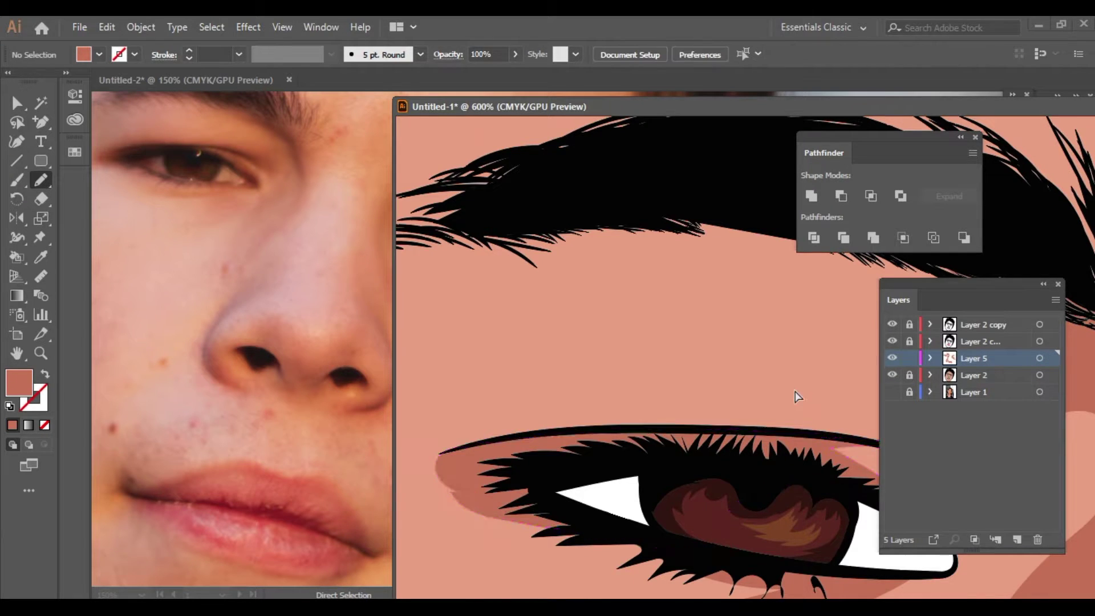
scroll(795, 396, "down", 5)
scroll(524, 267, "up", 6)
left_click_drag(523, 267, 673, 314)
key("ctrl+1")
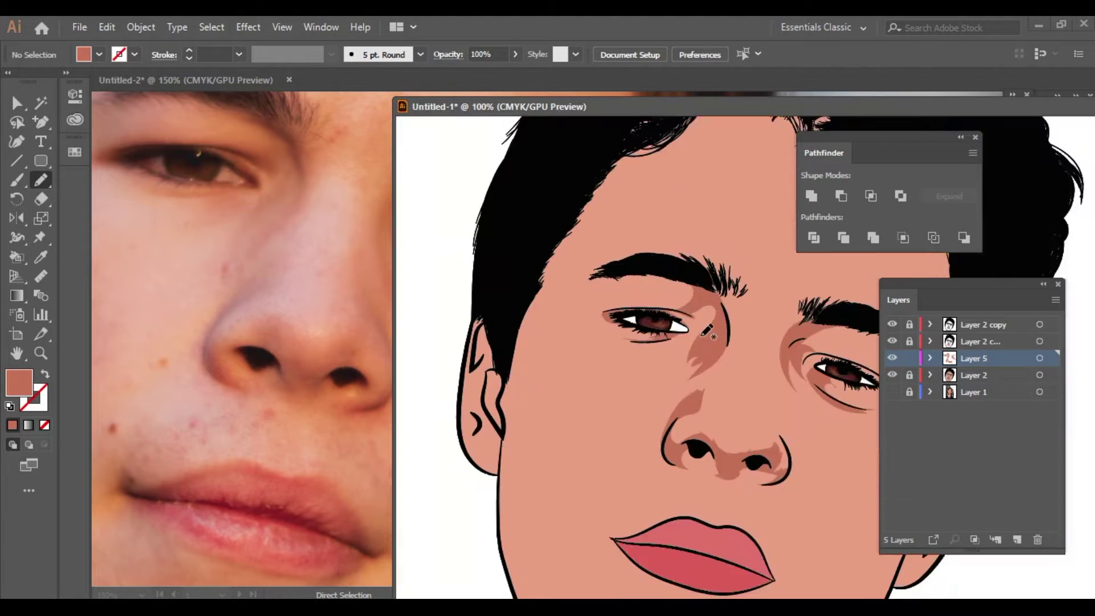
scroll(347, 226, "down", 3)
scroll(690, 388, "down", 2)
scroll(696, 350, "up", 1)
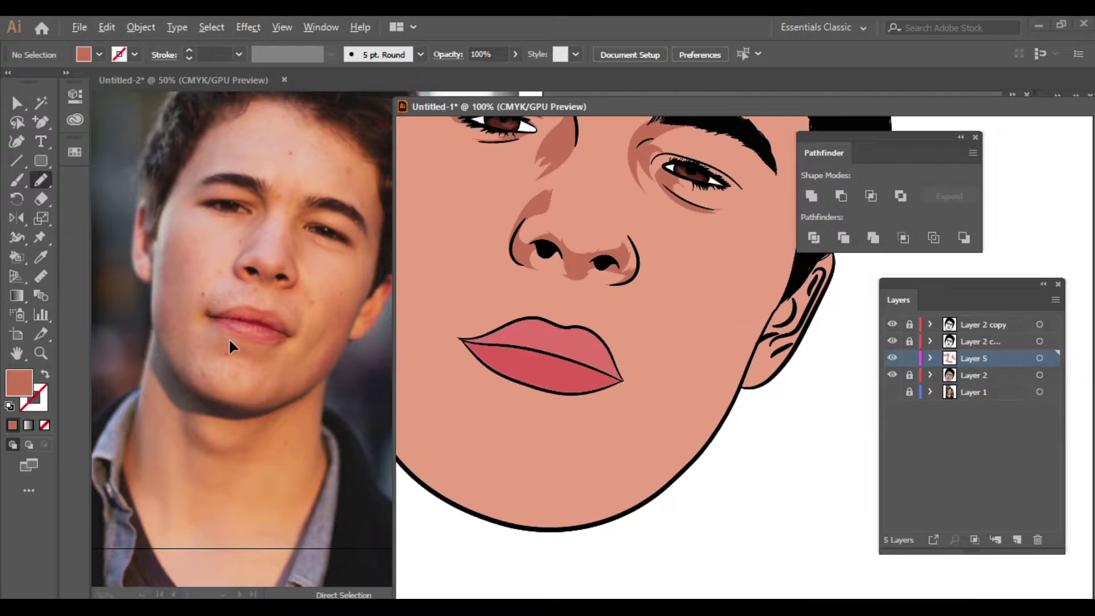
Outline the cheek shadow down the right side of the face from the temple
scroll(232, 345, "up", 1)
scroll(713, 290, "up", 1)
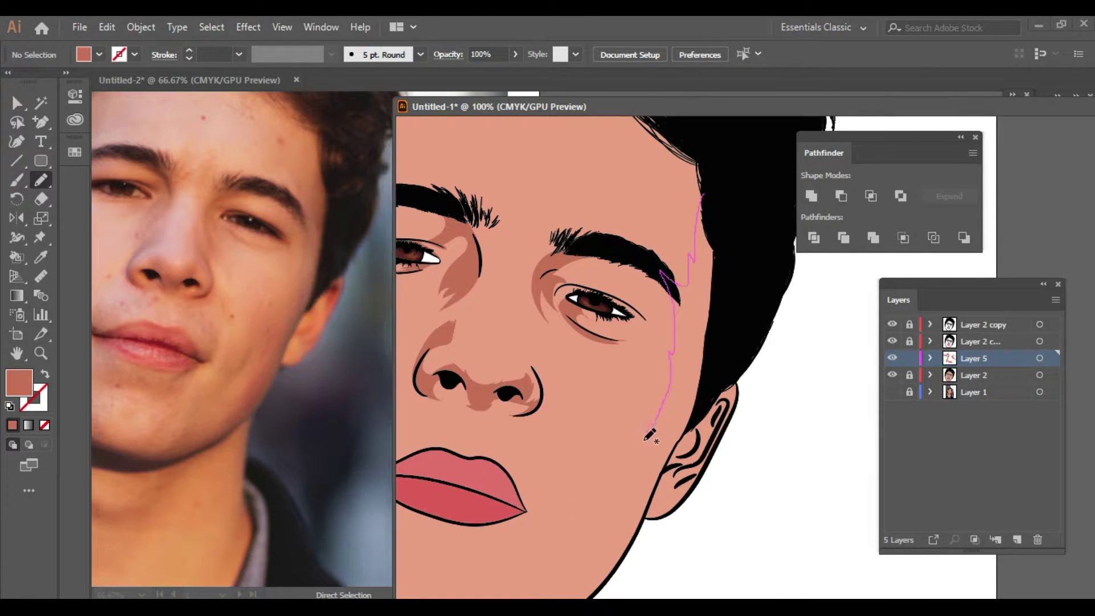
left_click_drag(629, 499, 630, 498)
scroll(630, 497, "down", 1)
scroll(701, 320, "up", 1)
left_click_drag(670, 204, 656, 264)
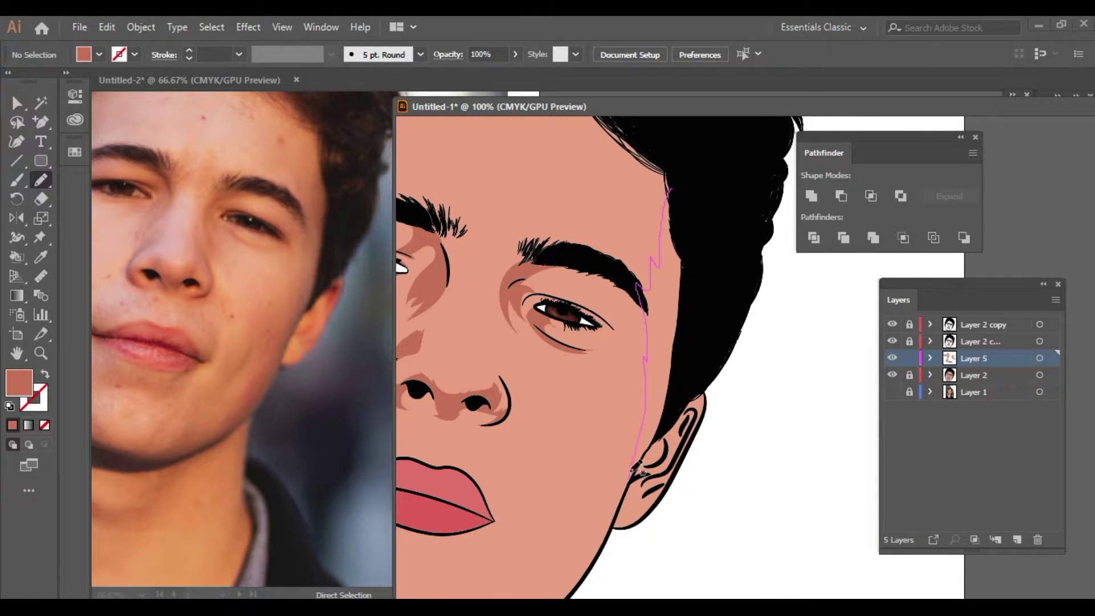
scroll(632, 471, "up", 4)
left_click_drag(632, 471, 662, 429)
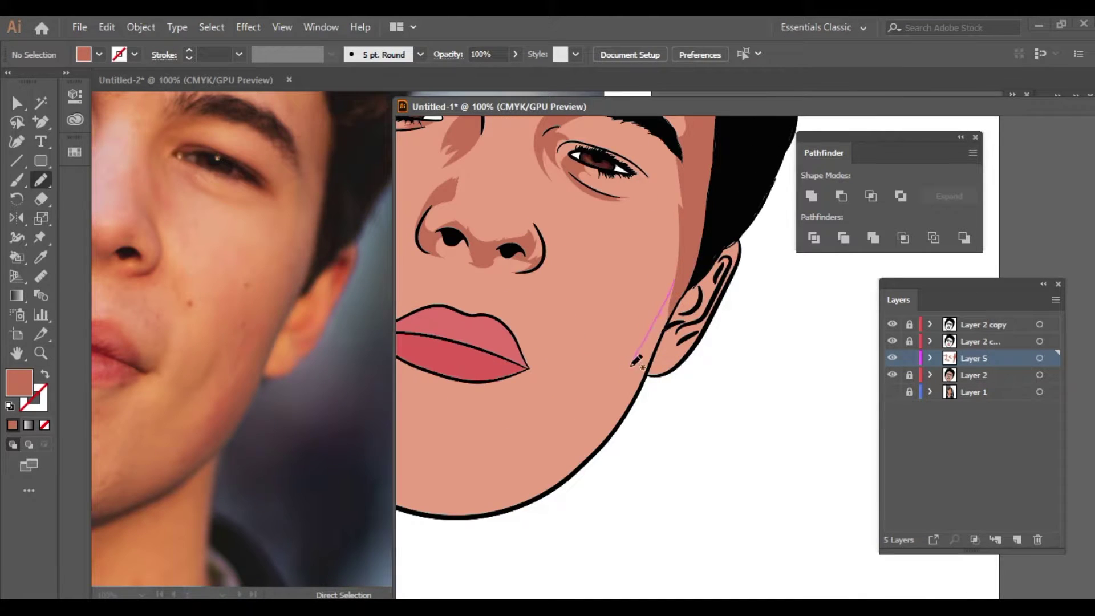
Redraw the shadow's lower part toward the jaw and close it along the jawline
left_click_drag(635, 360, 543, 440)
key("ctrl+z")
left_click_drag(685, 248, 667, 299)
left_click_drag(547, 491, 543, 496)
key("ctrl+plus")
key("ctrl+plus")
key("ctrl+plus")
scroll(656, 342, "up", 3)
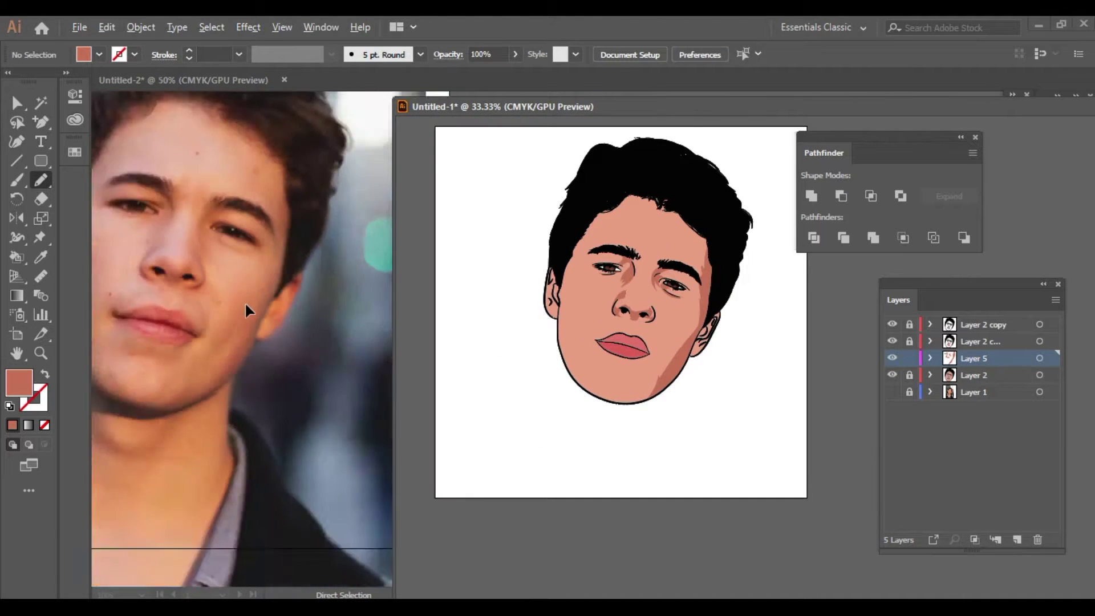
Draw two lighter highlight shapes on the chin, including one along its bottom
scroll(280, 341, "up", 3)
scroll(639, 399, "up", 3)
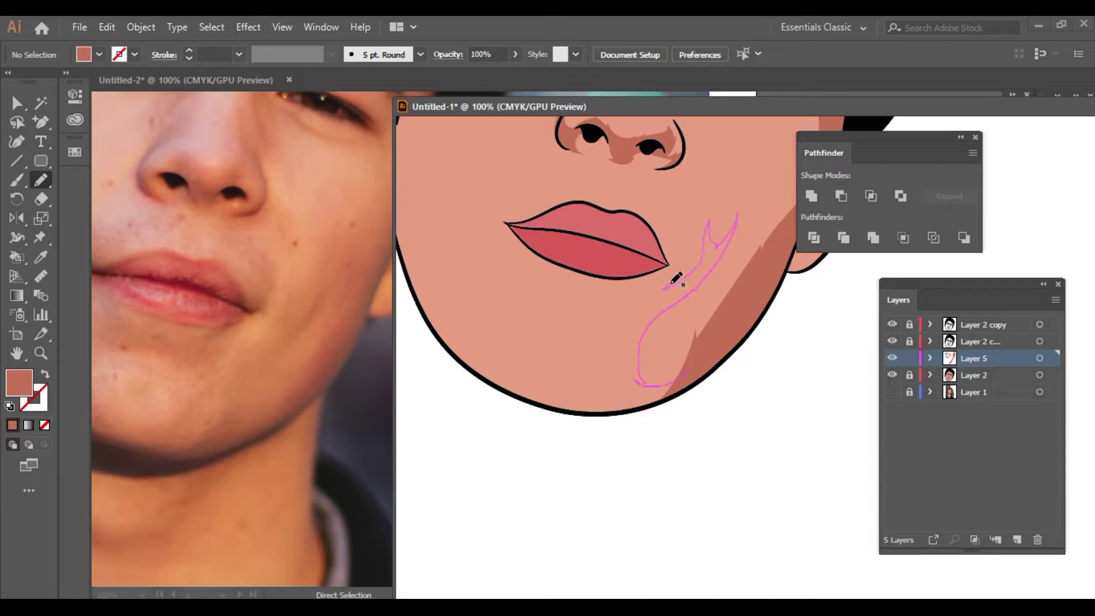
left_click_drag(638, 406, 637, 407)
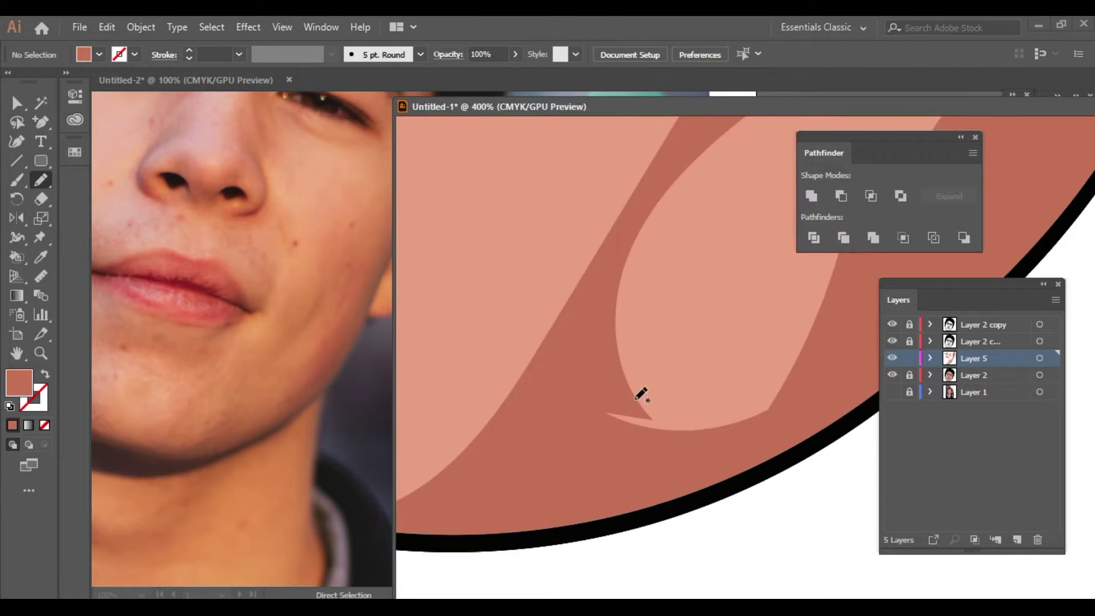
key("ctrl+0")
scroll(210, 299, "down", 1)
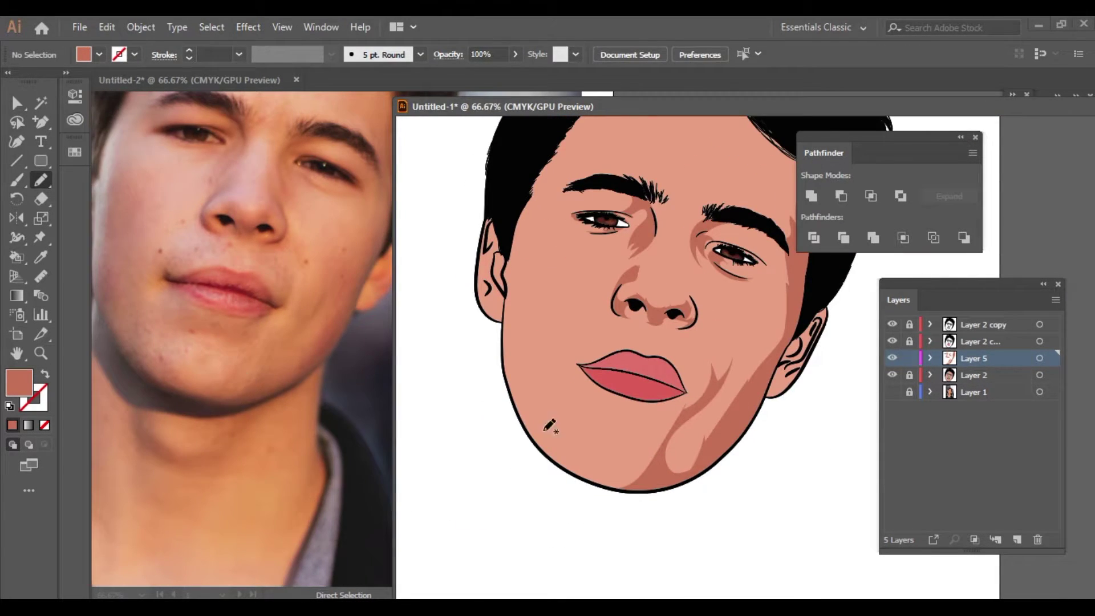
scroll(664, 444, "up", 2)
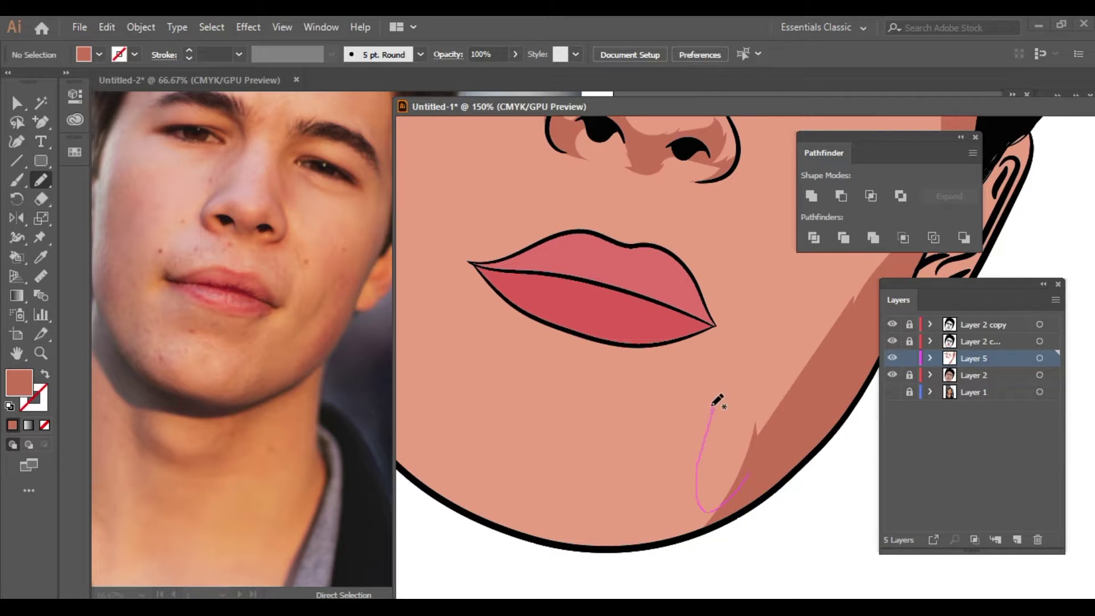
left_click_drag(536, 529, 744, 540)
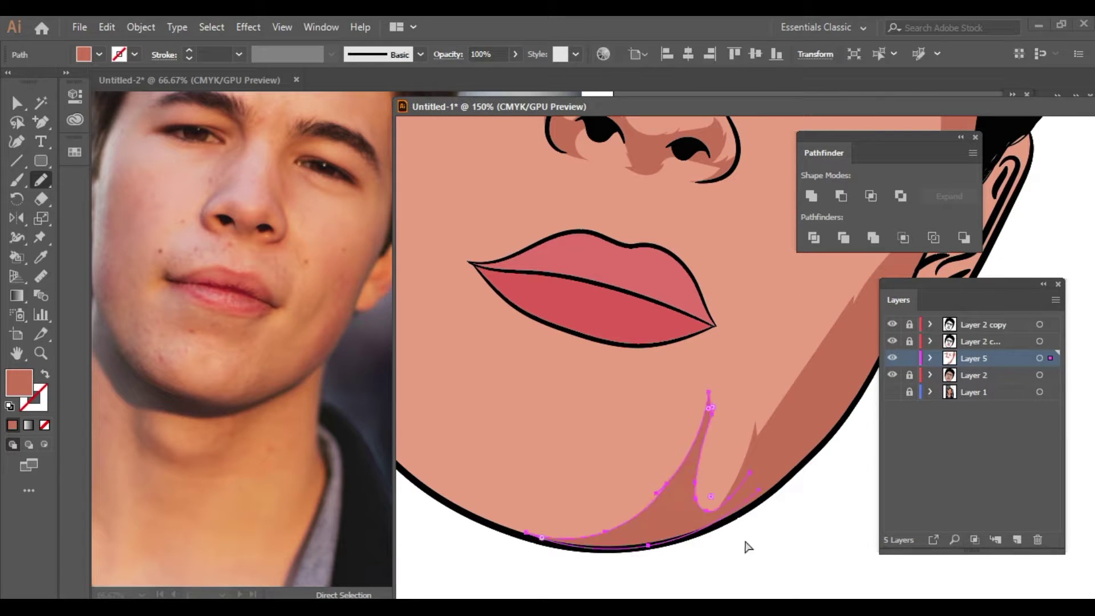
key("ctrl+0")
Draw a closed shadow shape down the left cheek and under the jaw
scroll(240, 342, "left", 2)
scroll(693, 500, "up", 2)
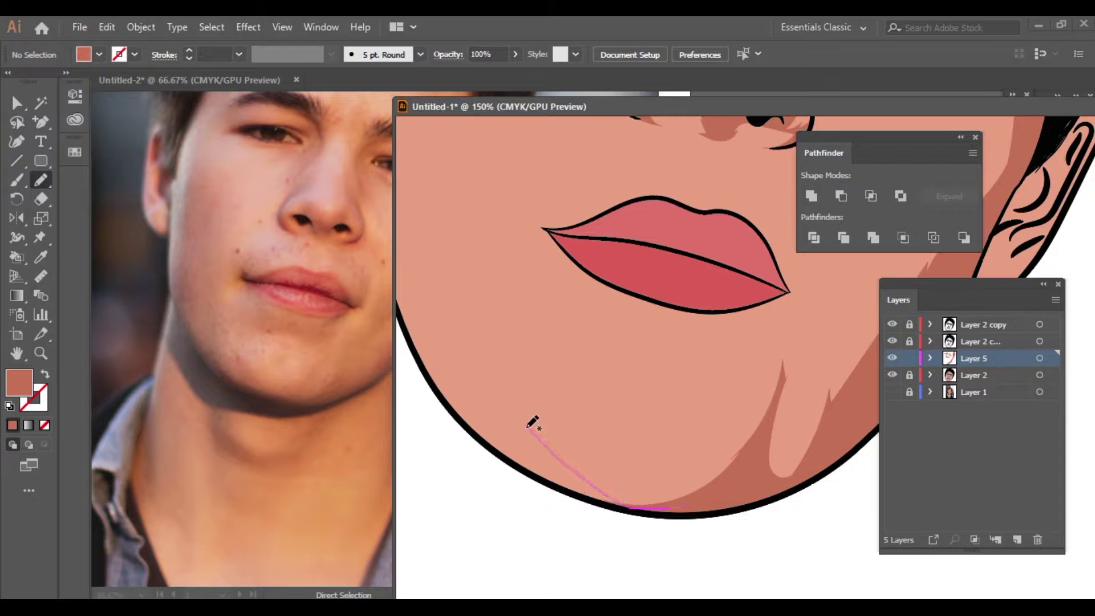
scroll(532, 422, "down", 1)
scroll(592, 477, "down", 1)
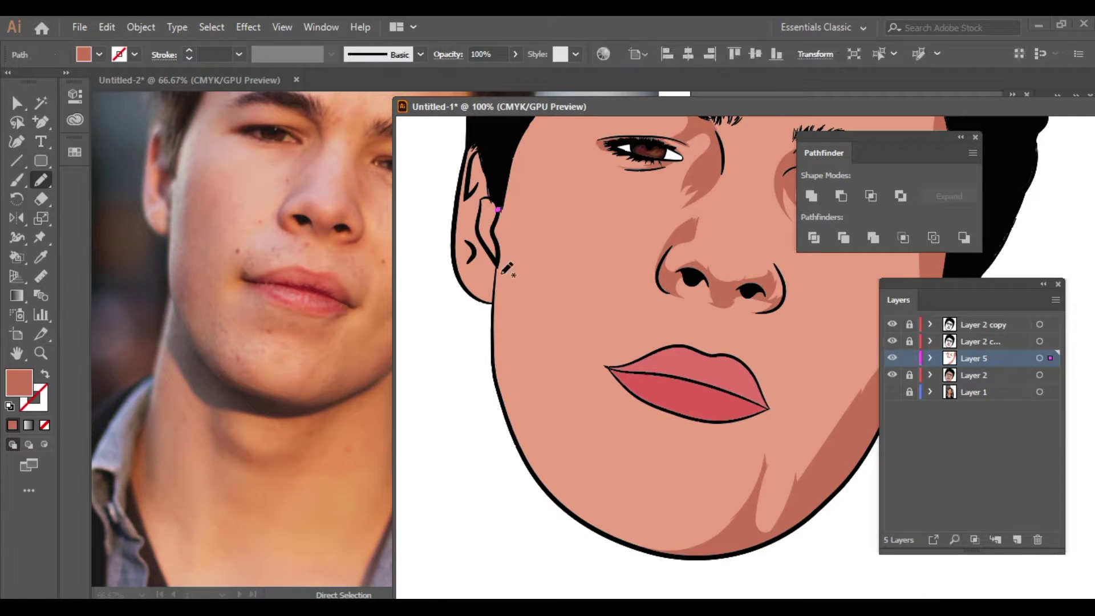
left_click_drag(527, 380, 528, 382)
left_click_drag(493, 308, 526, 324)
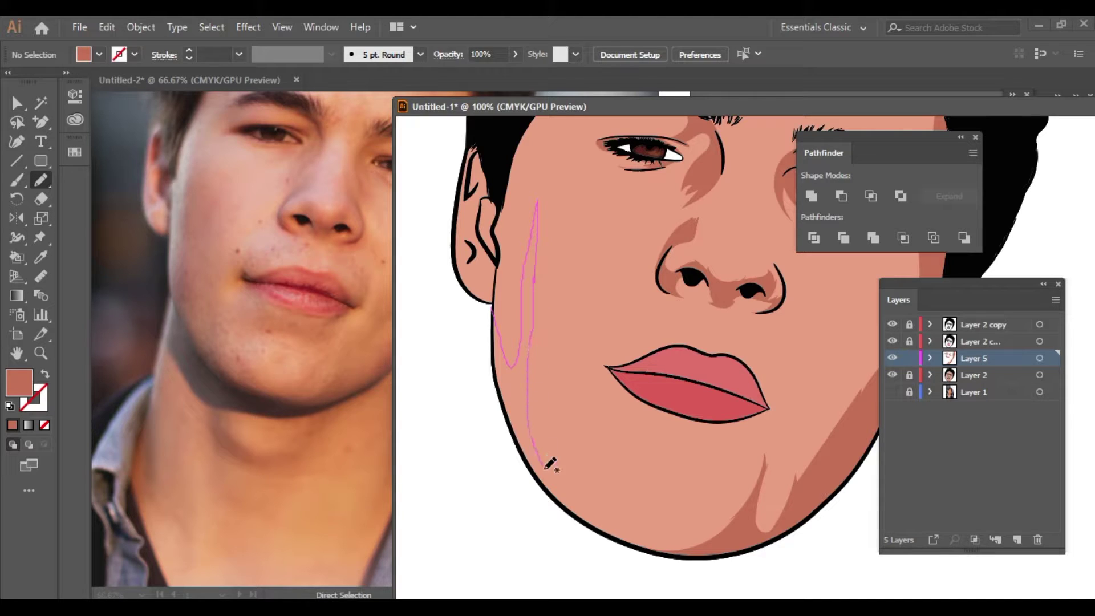
left_click_drag(730, 536, 673, 541)
Select a point on the left jaw shadow to check its shape
scroll(673, 542, "up", 1)
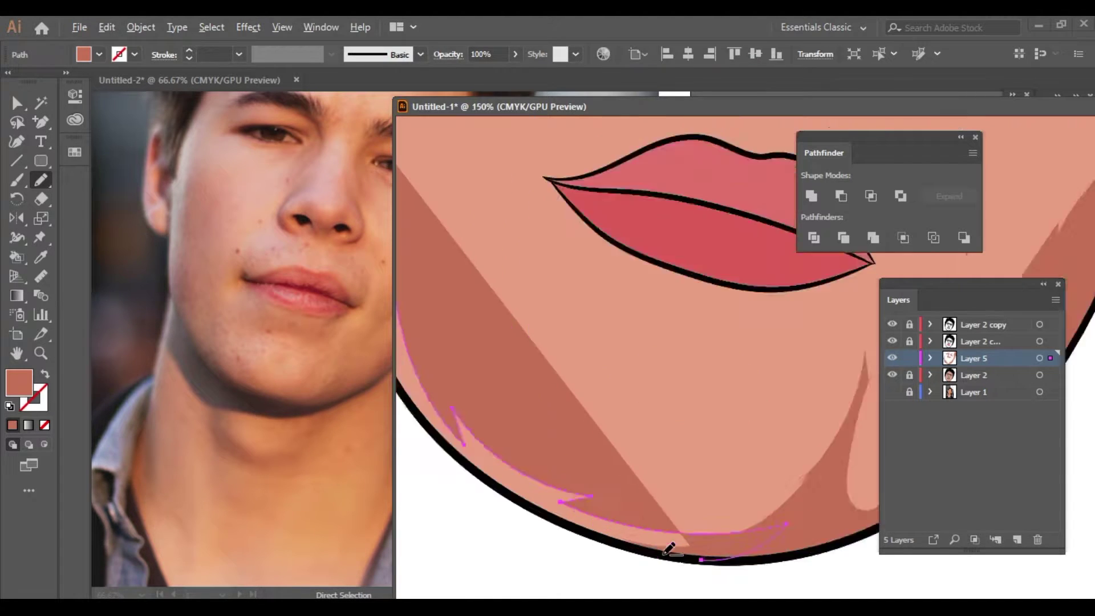
scroll(518, 518, "up", 1)
scroll(517, 518, "up", 1)
scroll(470, 307, "up", 2)
scroll(513, 313, "up", 2)
scroll(536, 314, "up", 1)
left_click(539, 309, "ctrl")
scroll(556, 442, "down", 6)
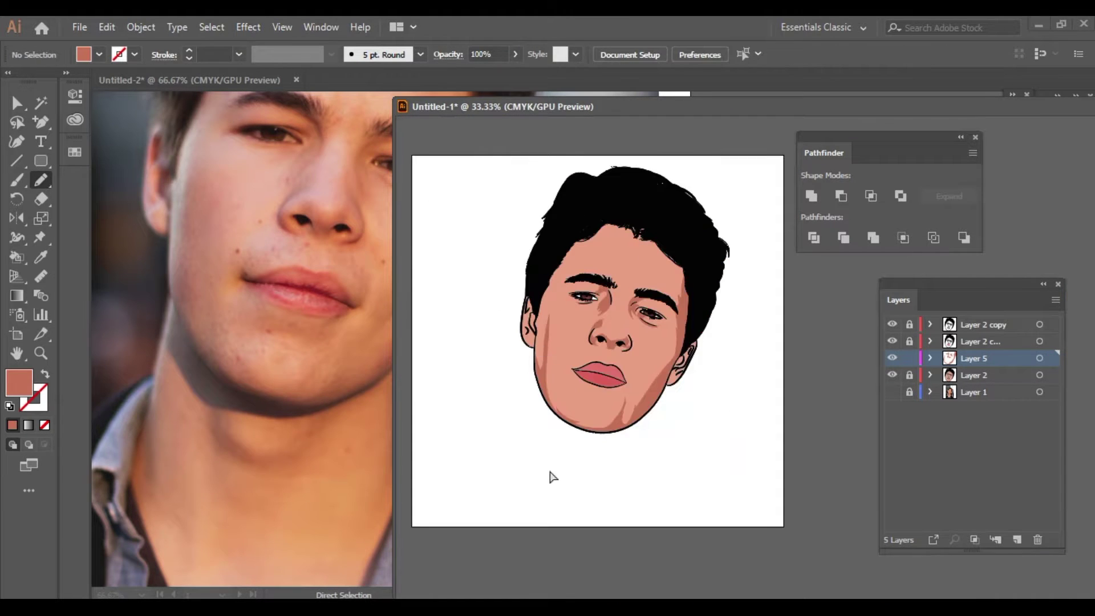
scroll(255, 279, "down", 1)
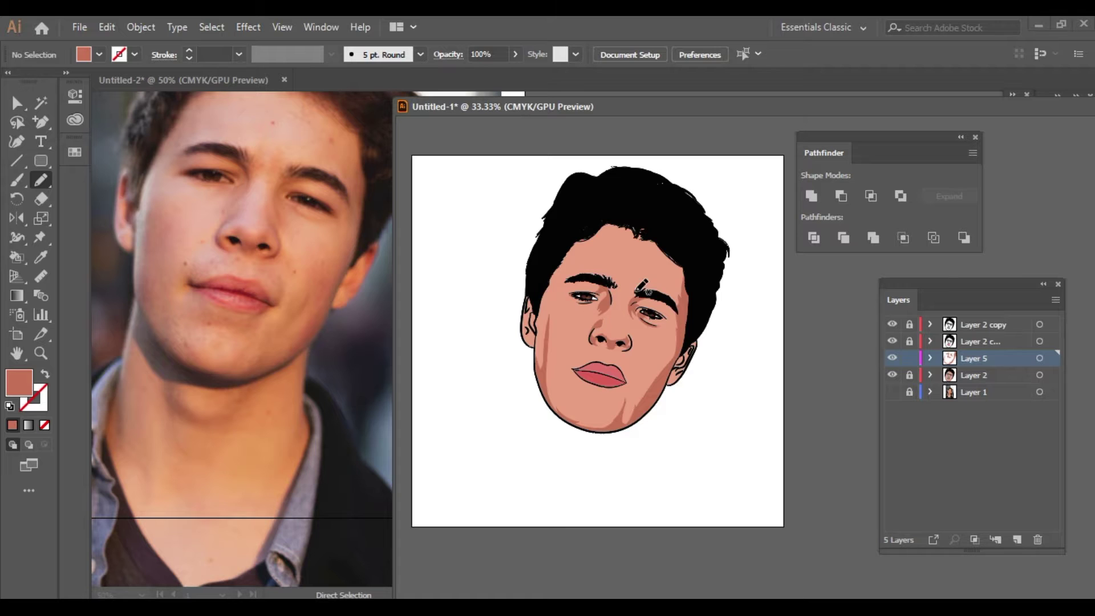
scroll(637, 282, "up", 4)
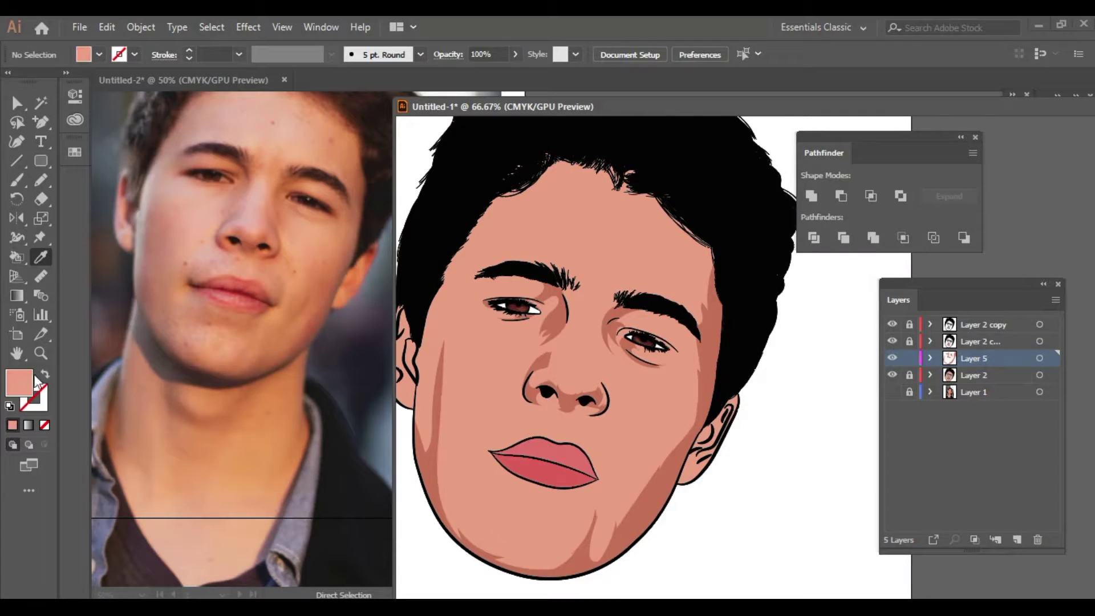
Choose a new skin-tone fill and draw a highlight shape under the eyebrow
double_click(34, 379)
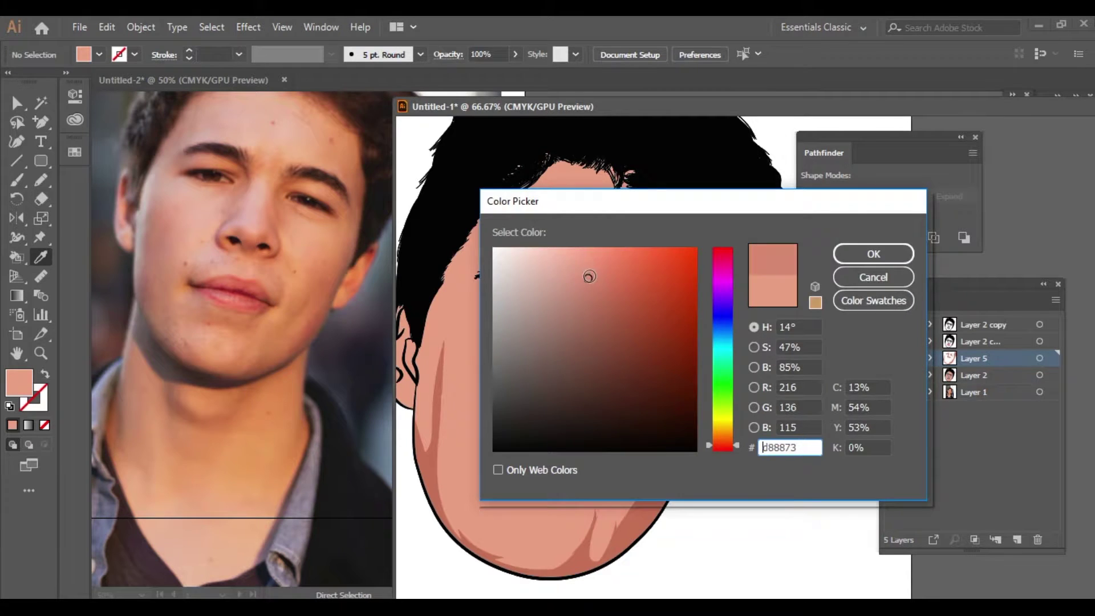
key("Return")
key("ctrl+l")
left_click(41, 179)
scroll(244, 179, "up", 3)
scroll(547, 234, "up", 3)
left_click_drag(565, 288, 516, 233)
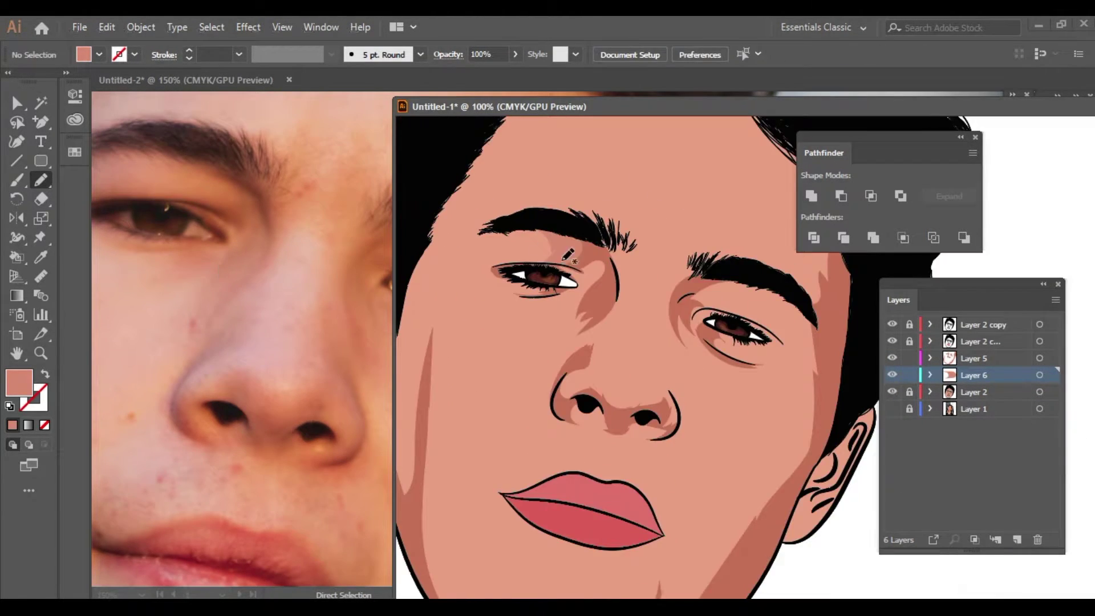
left_click(107, 27)
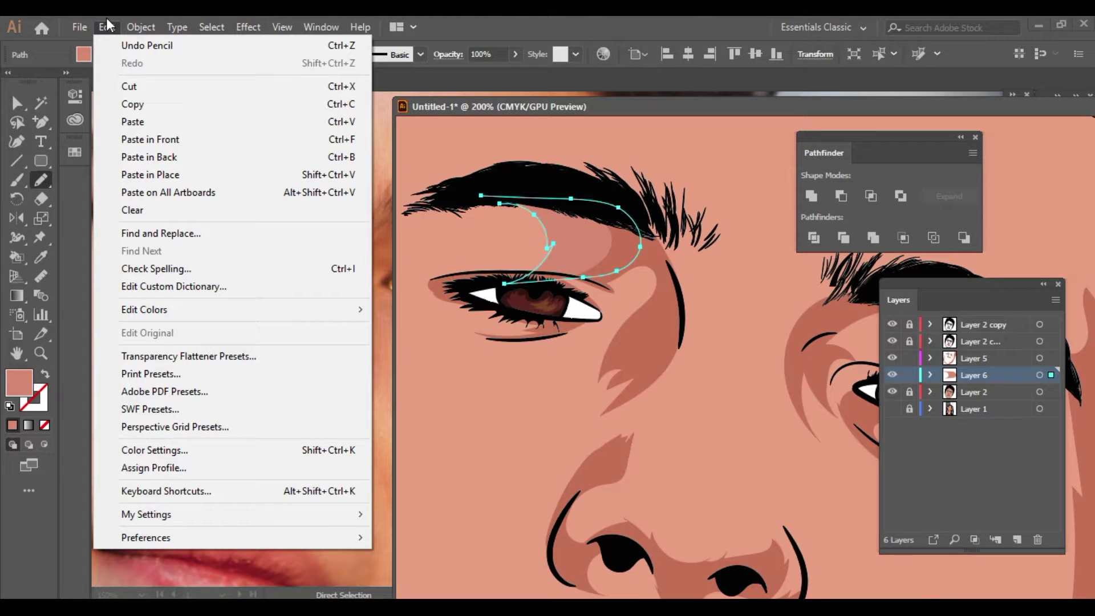
Adjust the brow highlight's colour by Cyan -3, Magenta 2, Yellow -4, then deselect
left_click(425, 347)
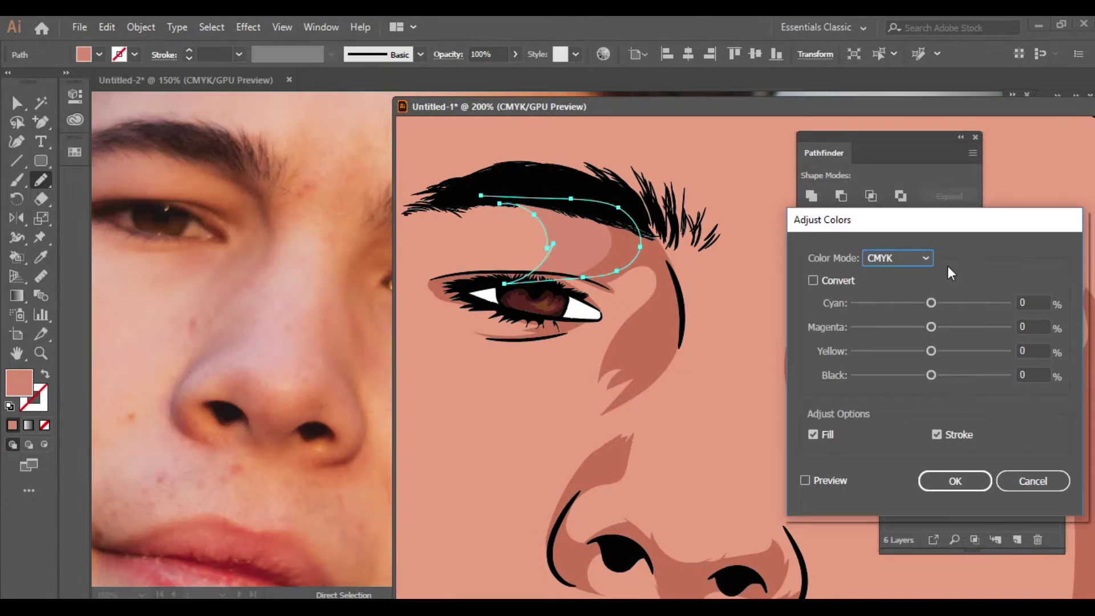
left_click(814, 481)
left_click_drag(931, 303, 928, 350)
key("Tab")
left_click(935, 478)
key("ctrl+shift+a")
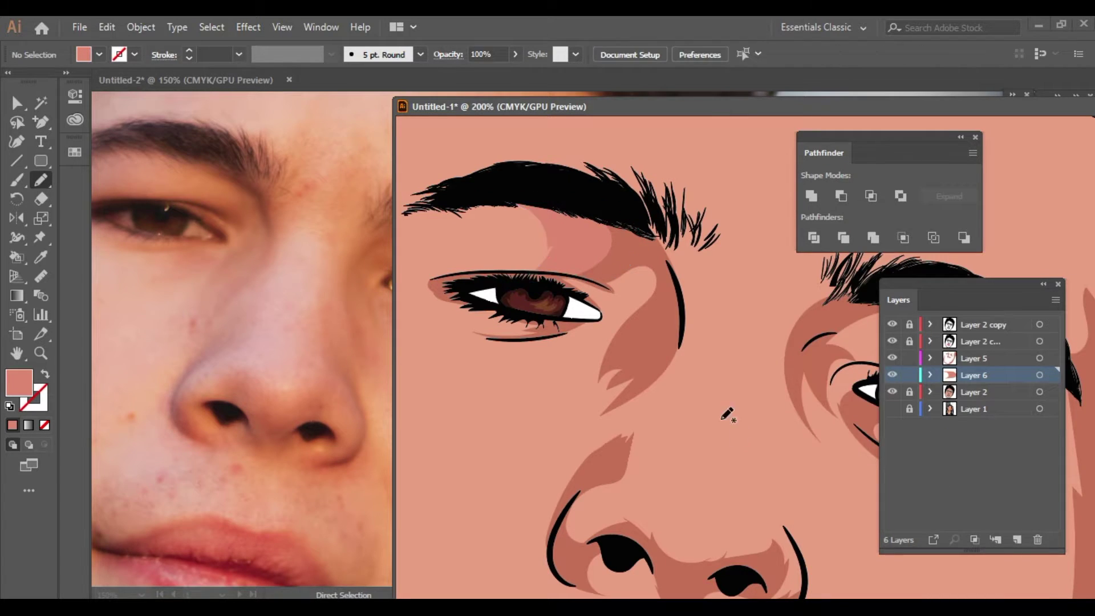
key("ctrl+1")
scroll(377, 308, "down", 2)
Draw a skin-tone shading shape across the brow area with the Pencil tool
scroll(463, 237, "up", 3)
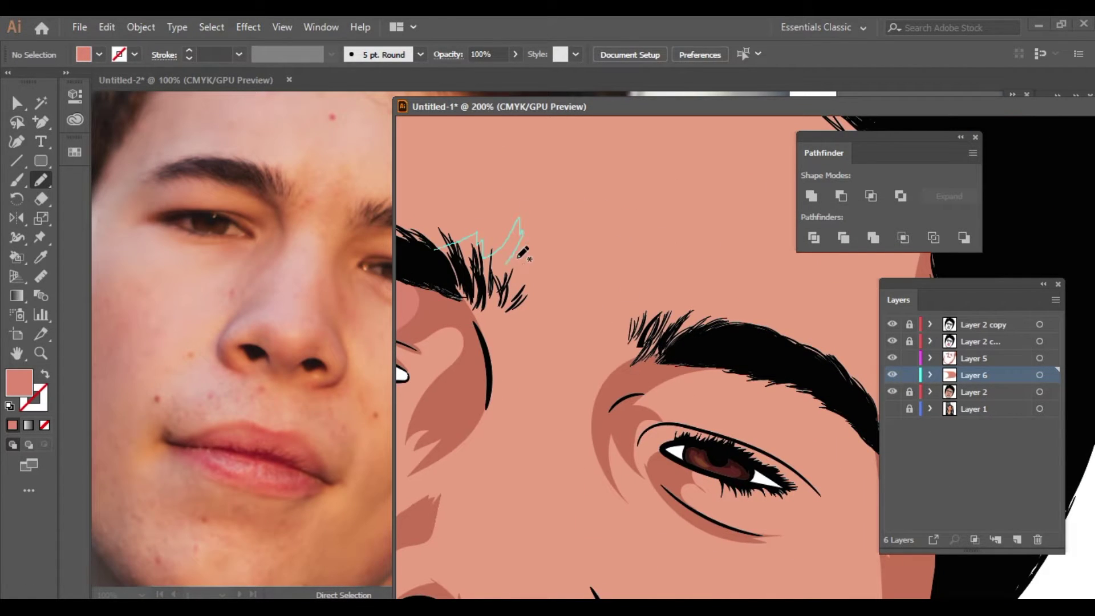
left_click_drag(639, 263, 606, 393)
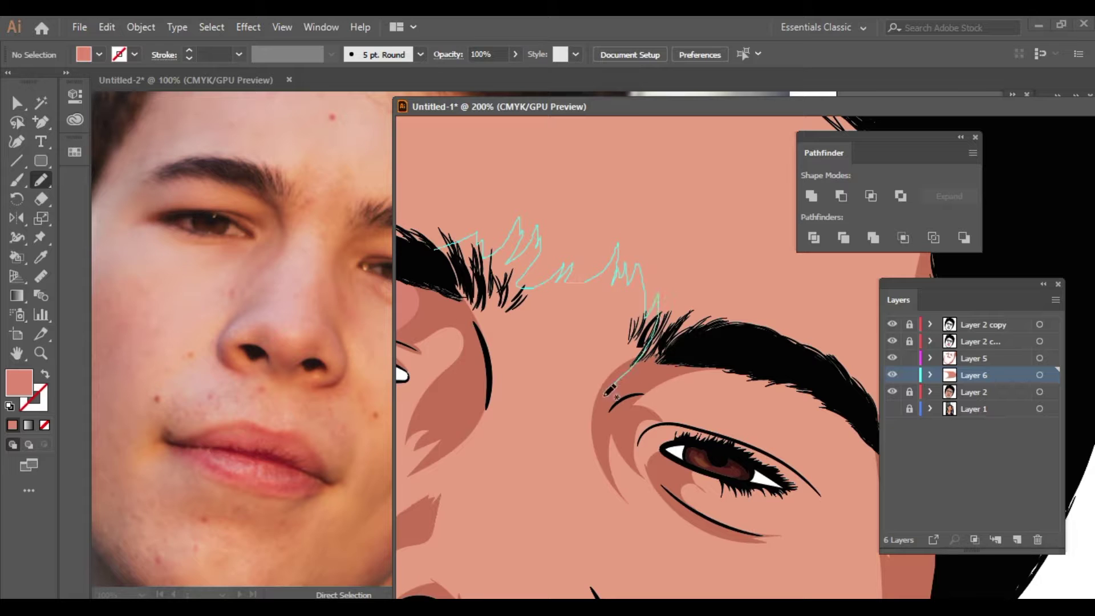
left_click_drag(531, 334, 439, 268)
scroll(530, 308, "down", 5)
scroll(547, 306, "up", 5)
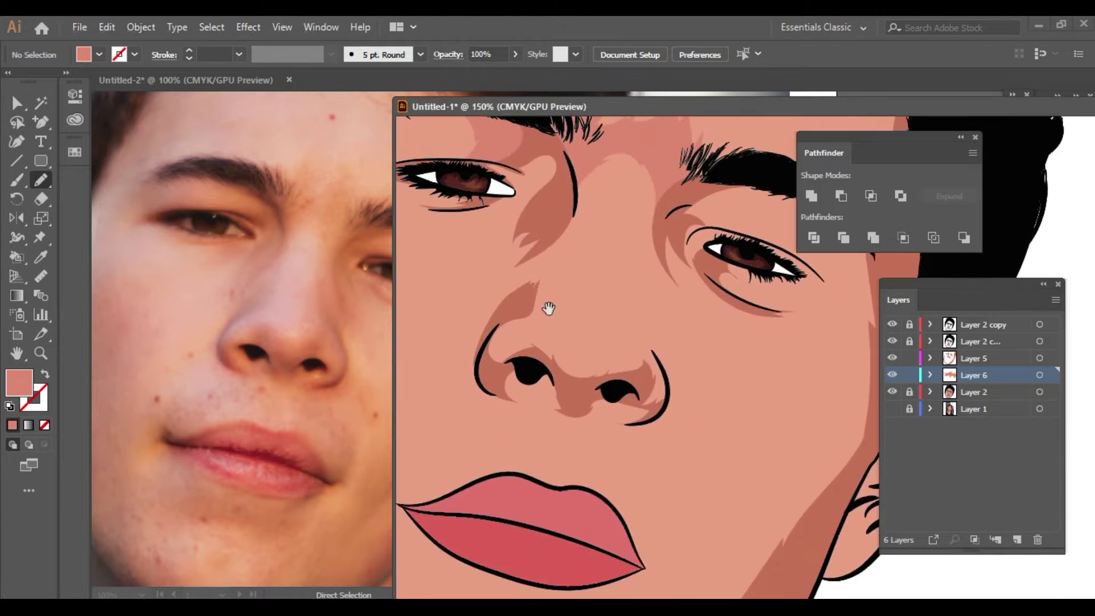
Draw a shading shape down the side of the nose
left_click_drag(507, 276, 480, 302)
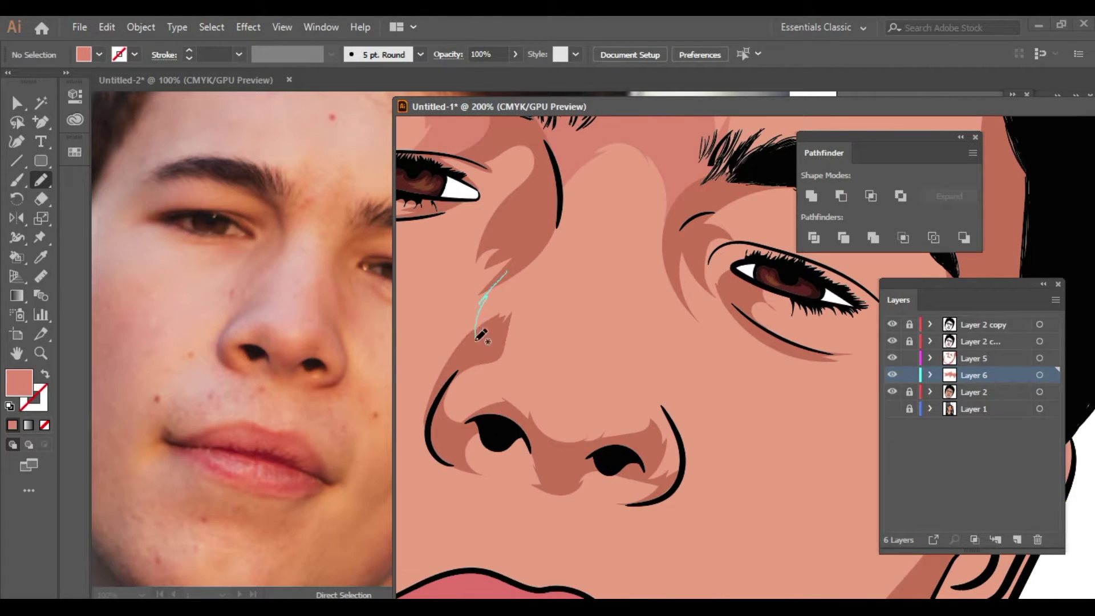
left_click_drag(549, 278, 561, 171)
scroll(559, 296, "down", 5)
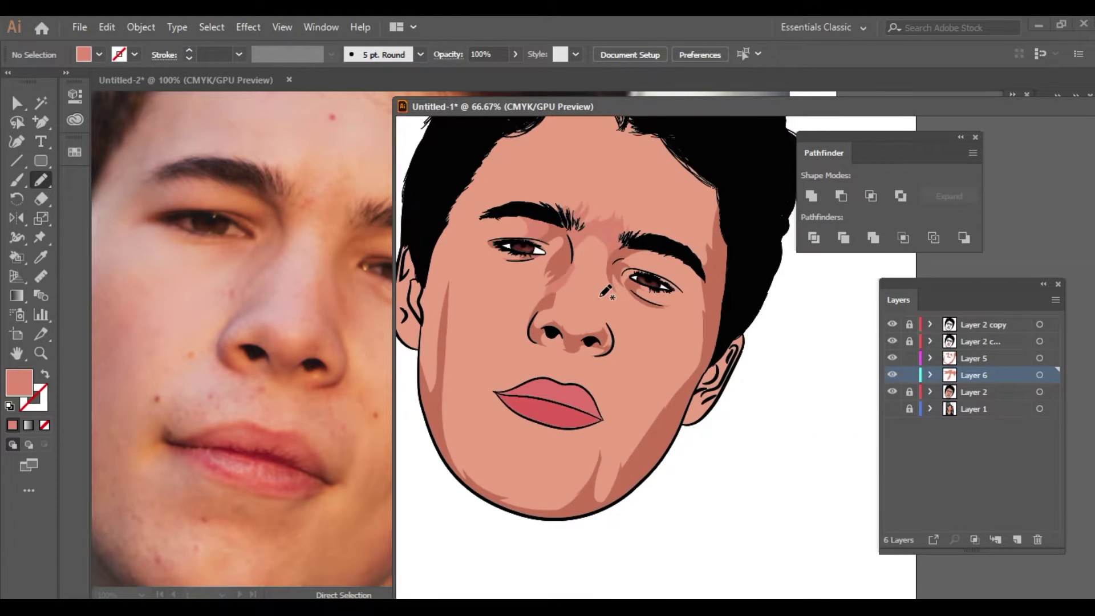
scroll(587, 299, "up", 5)
scroll(537, 321, "up", 1)
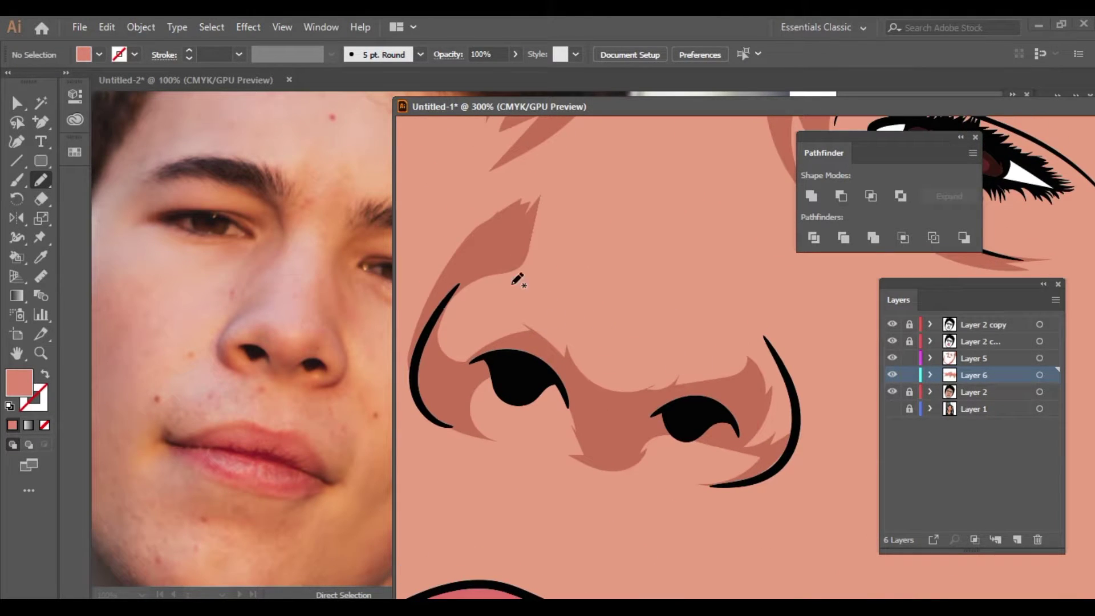
Draw a shading shape around the nostril
left_click_drag(551, 322, 456, 342)
mouse_move(491, 254)
left_mouse_down()
mouse_move(467, 266)
mouse_move(555, 269)
left_mouse_up()
scroll(485, 268, "down", 5)
scroll(513, 268, "up", 5)
scroll(556, 251, "down", 5)
scroll(556, 251, "up", 3)
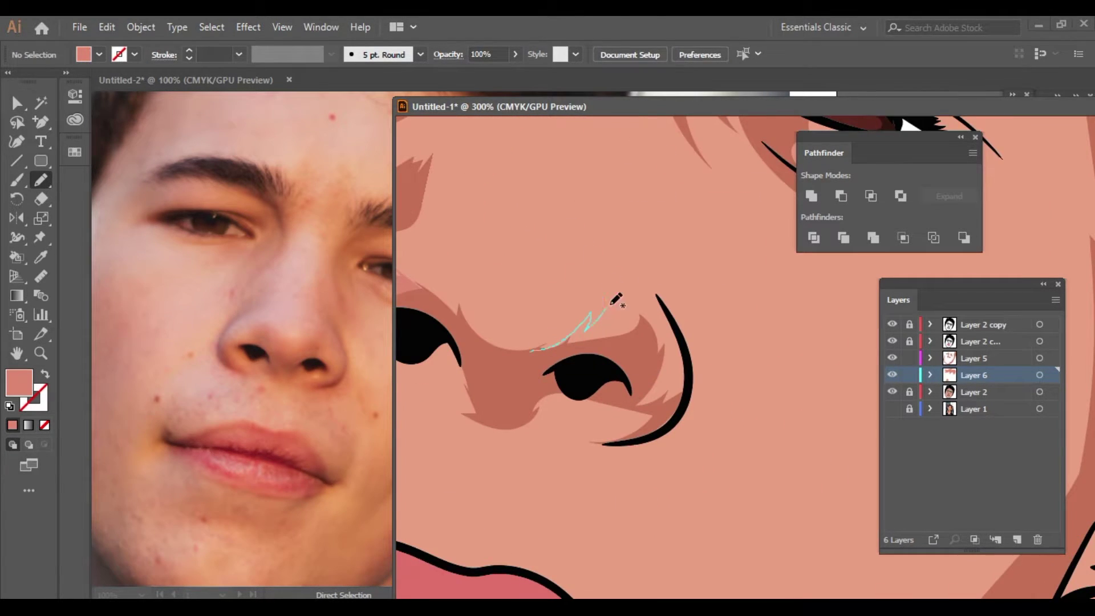
Draw a shading shape along the nose bridge and down the nose
left_click_drag(601, 315, 607, 358)
scroll(608, 358, "up", 2)
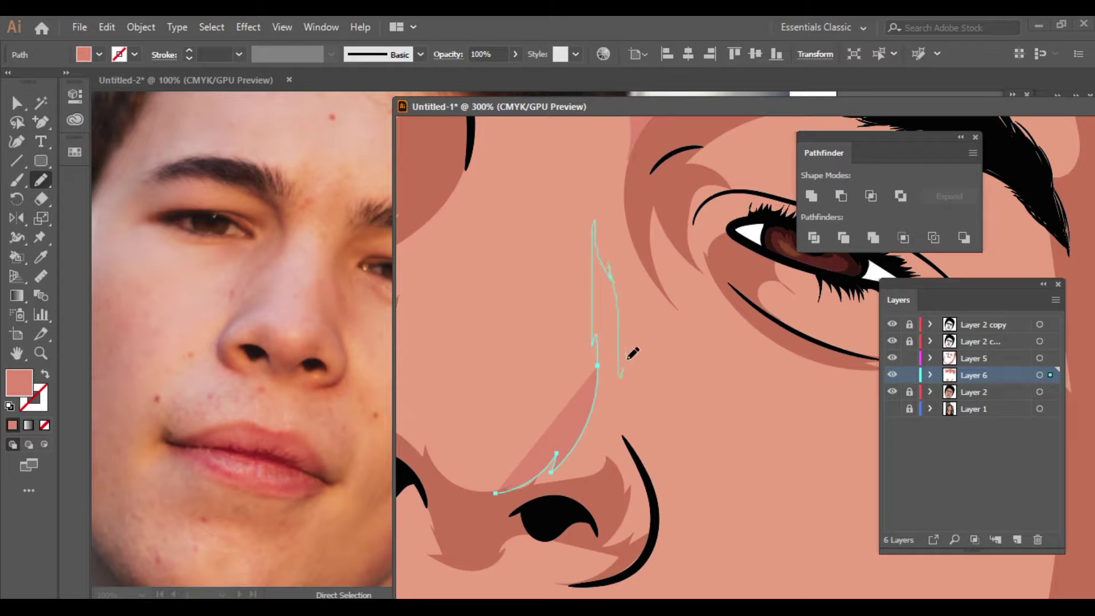
key("ctrl+shift+a")
scroll(528, 399, "down", 4)
scroll(526, 299, "up", 3)
scroll(526, 299, "up", 2)
left_click_drag(543, 289, 592, 527)
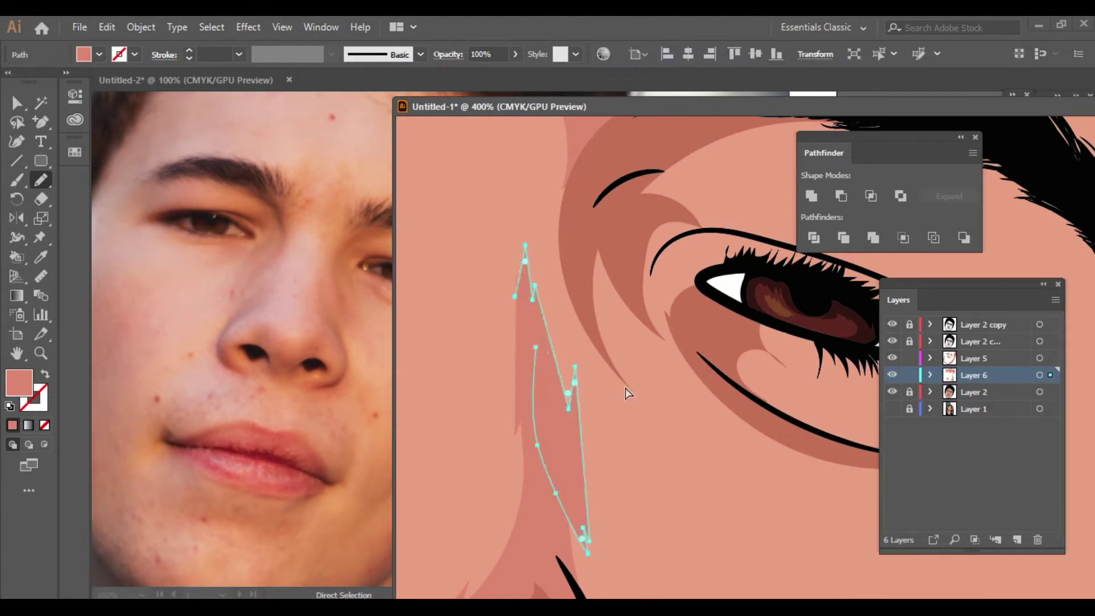
key("ctrl+shift+a")
scroll(609, 337, "down", 5)
scroll(616, 354, "up", 3)
scroll(581, 342, "up", 1)
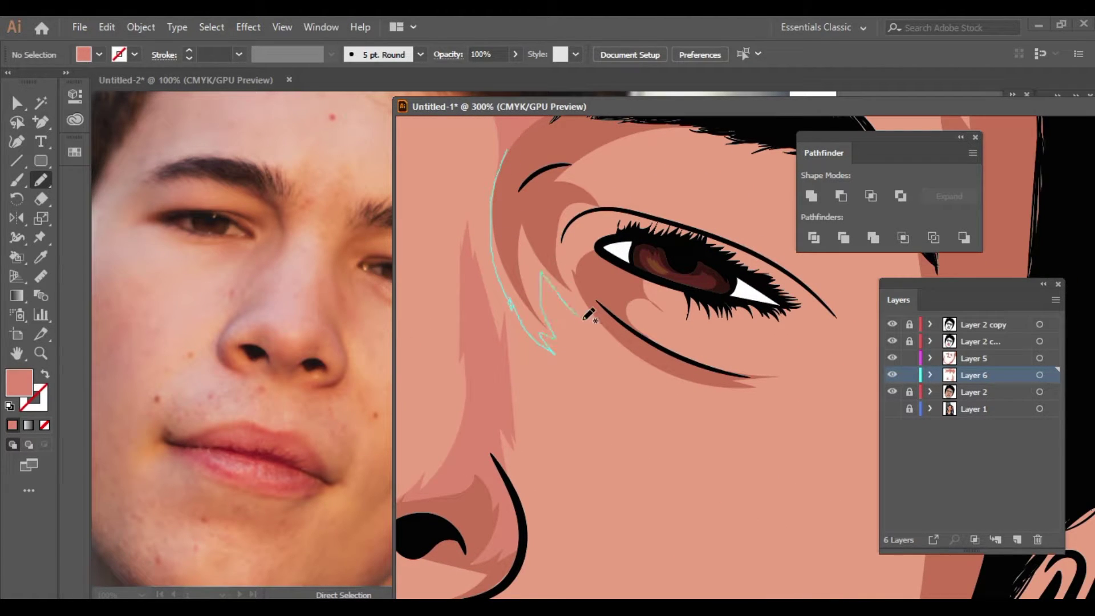
Add shading beside the inner eye corner and along the upper eyelid
left_click_drag(673, 223, 673, 224)
scroll(374, 288, "up", 2)
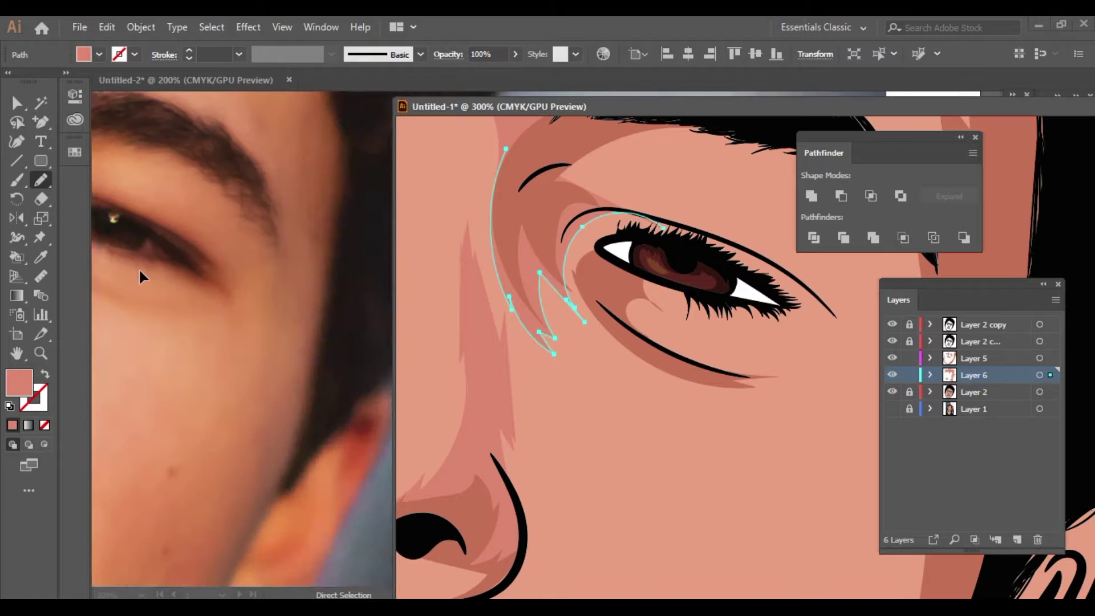
scroll(139, 268, "up", 2)
scroll(749, 247, "up", 3)
left_click_drag(827, 142, 570, 171)
scroll(684, 257, "down", 1)
scroll(756, 276, "down", 1)
Extend a shading shape up over the brow
mouse_move(757, 276)
left_mouse_down()
mouse_move(669, 360)
mouse_move(511, 413)
left_mouse_up()
scroll(553, 411, "down", 1)
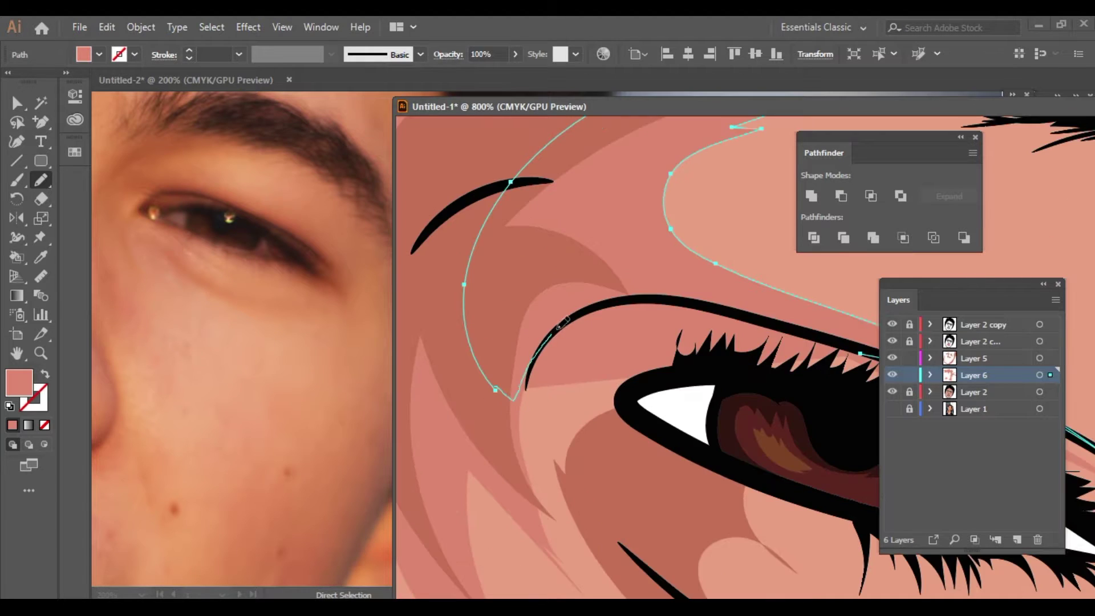
scroll(501, 388, "down", 3)
scroll(484, 319, "down", 1)
scroll(521, 234, "up", 3)
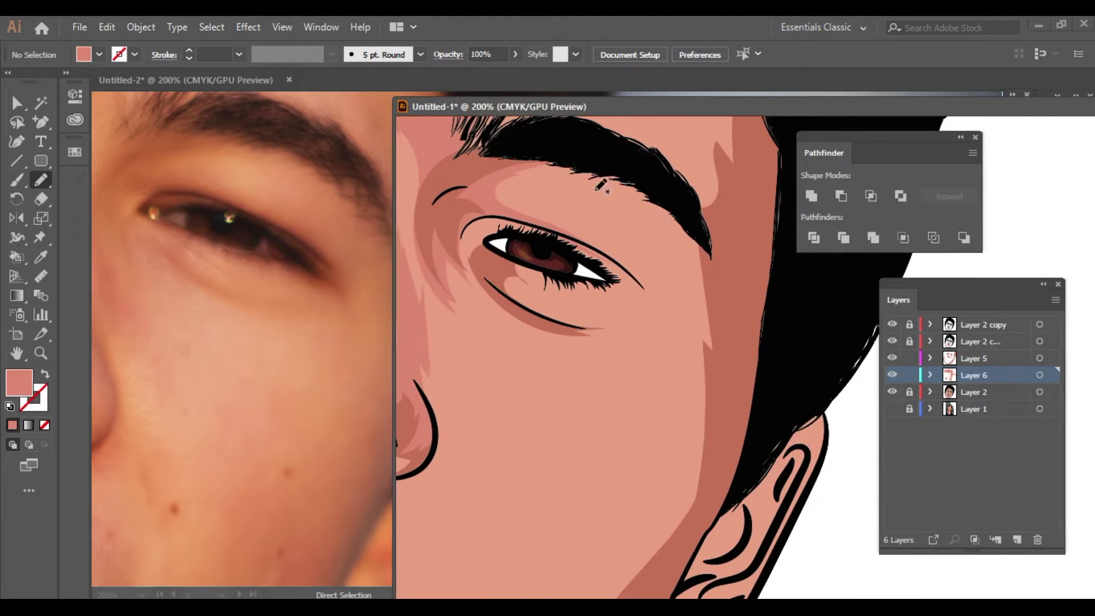
left_click_drag(637, 407, 639, 399)
scroll(325, 378, "down", 2)
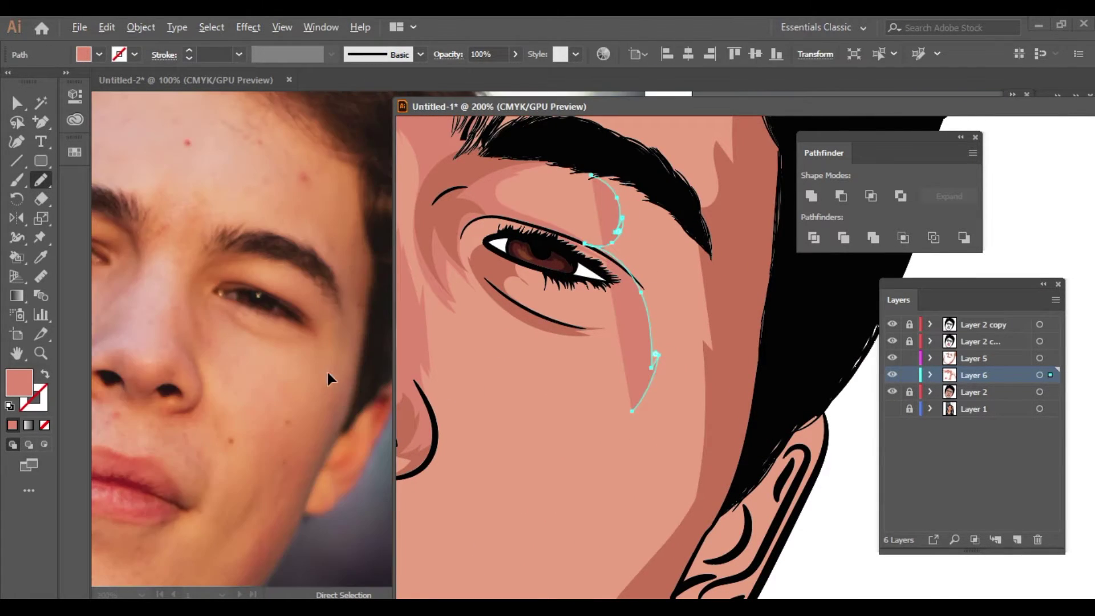
scroll(636, 318, "down", 1)
left_click_drag(595, 141, 610, 160)
Add shading under the outer eyebrow and at the outer eye corner
left_click_drag(602, 224, 601, 223)
scroll(602, 224, "up", 3)
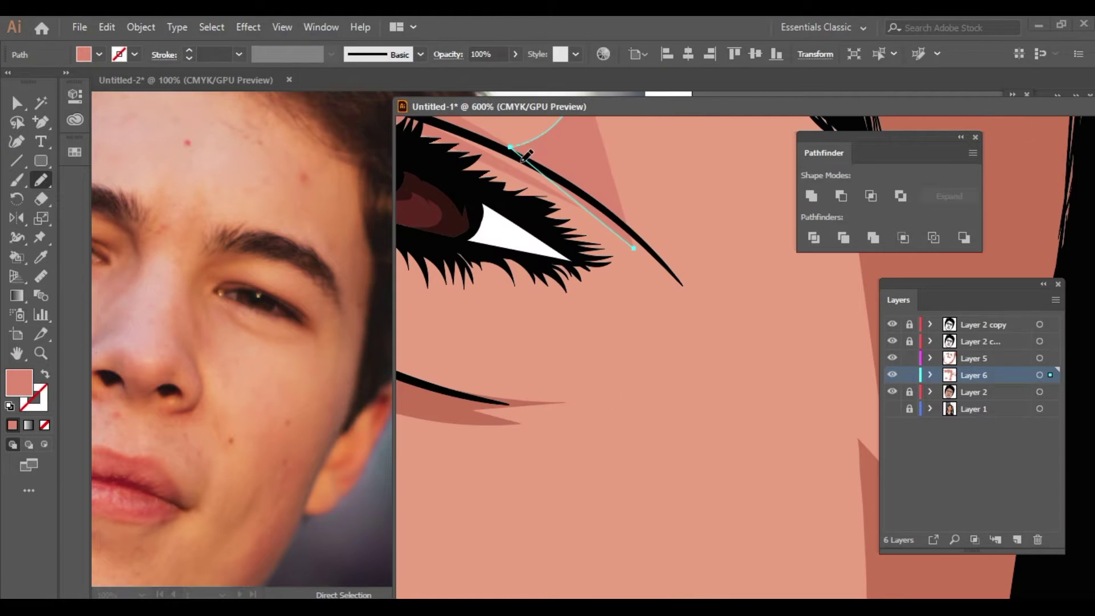
scroll(650, 228, "up", 2)
mouse_move(647, 311)
left_mouse_down()
mouse_move(666, 329)
mouse_move(658, 462)
left_mouse_up()
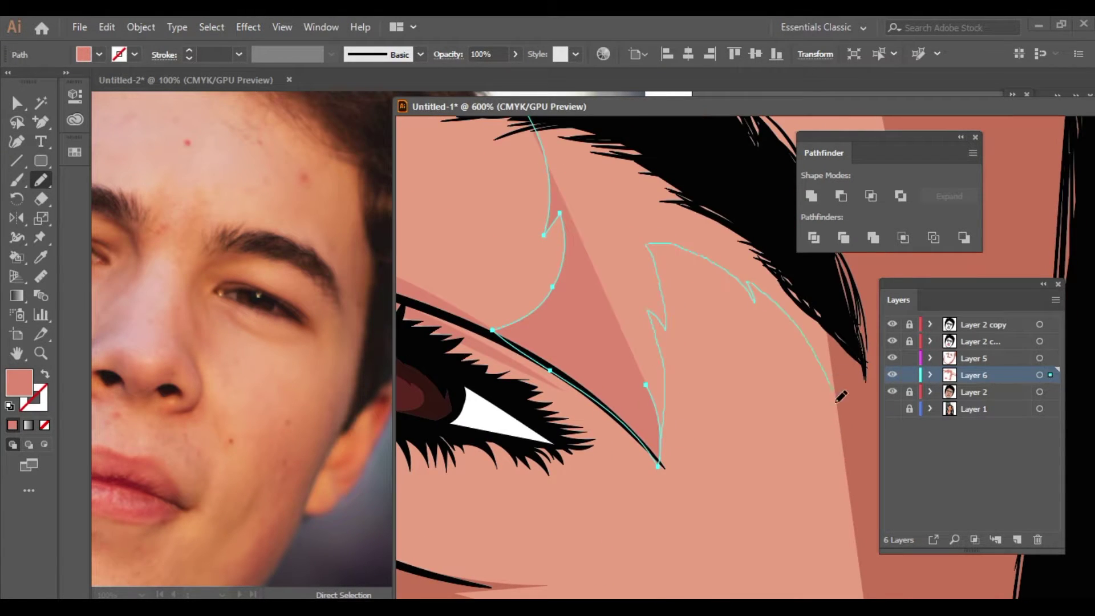
scroll(741, 456, "down", 3)
scroll(678, 377, "down", 3)
scroll(678, 377, "down", 1)
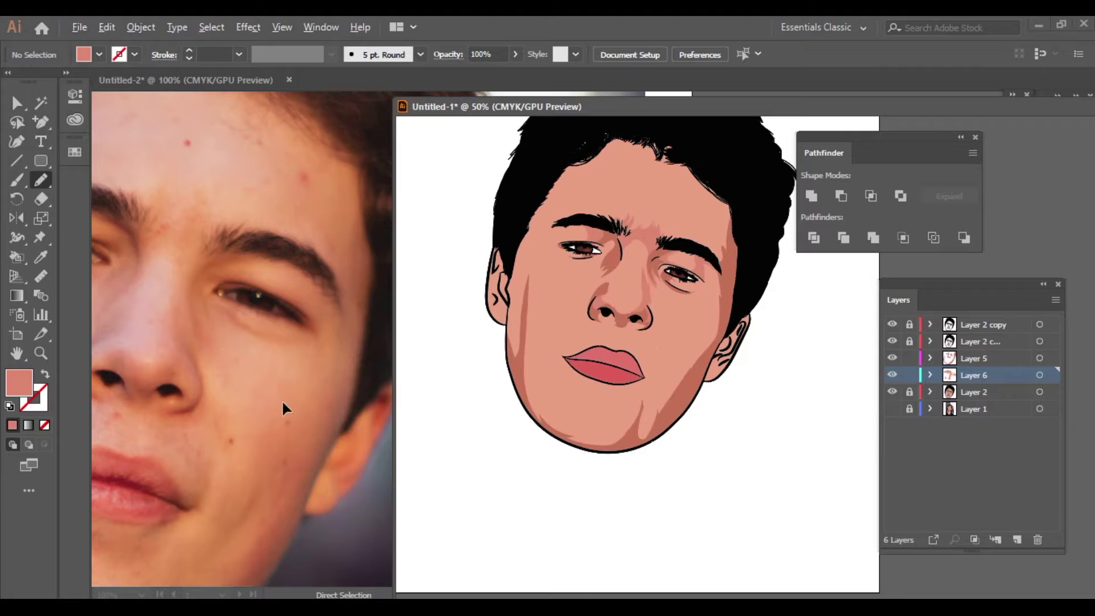
scroll(284, 408, "down", 1)
scroll(538, 396, "up", 3)
Draw a highlight shading shape down the cheek
left_click_drag(731, 174, 734, 222)
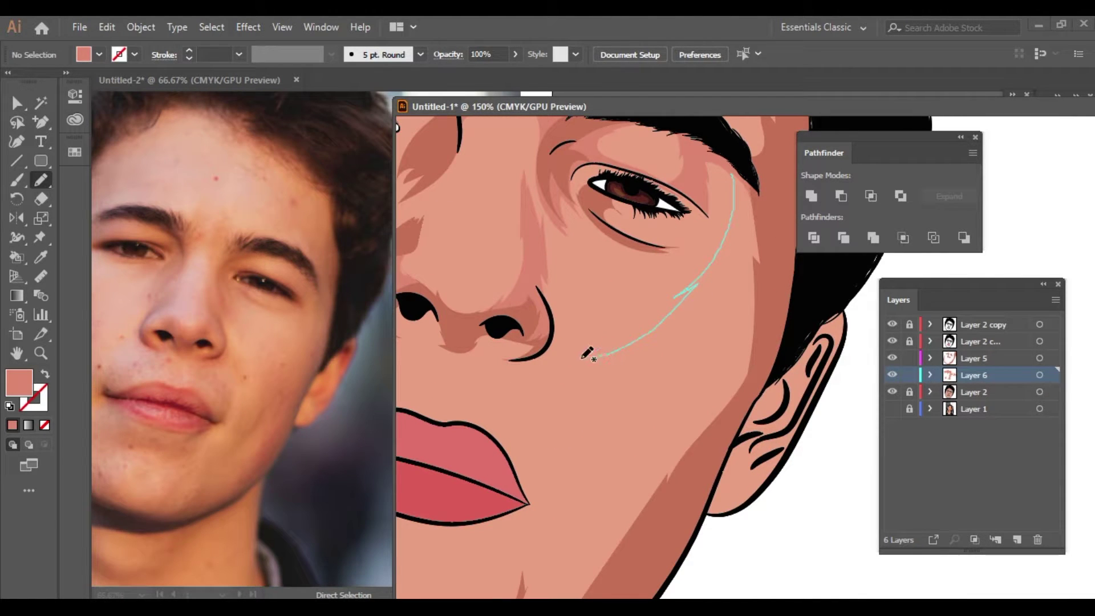
left_click_drag(598, 553, 761, 304)
scroll(661, 288, "down", 4)
scroll(244, 386, "up", 1)
scroll(645, 343, "up", 3)
Draw a shading line from the cheek toward the chin
left_click_drag(631, 225, 687, 237)
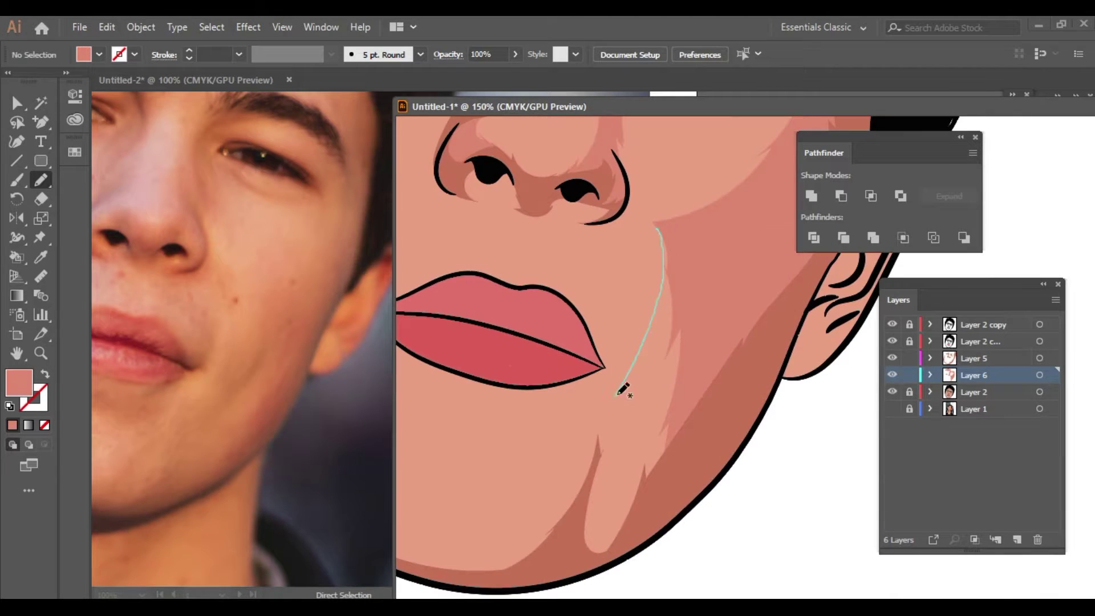
scroll(629, 321, "down", 3)
scroll(244, 288, "up", 1)
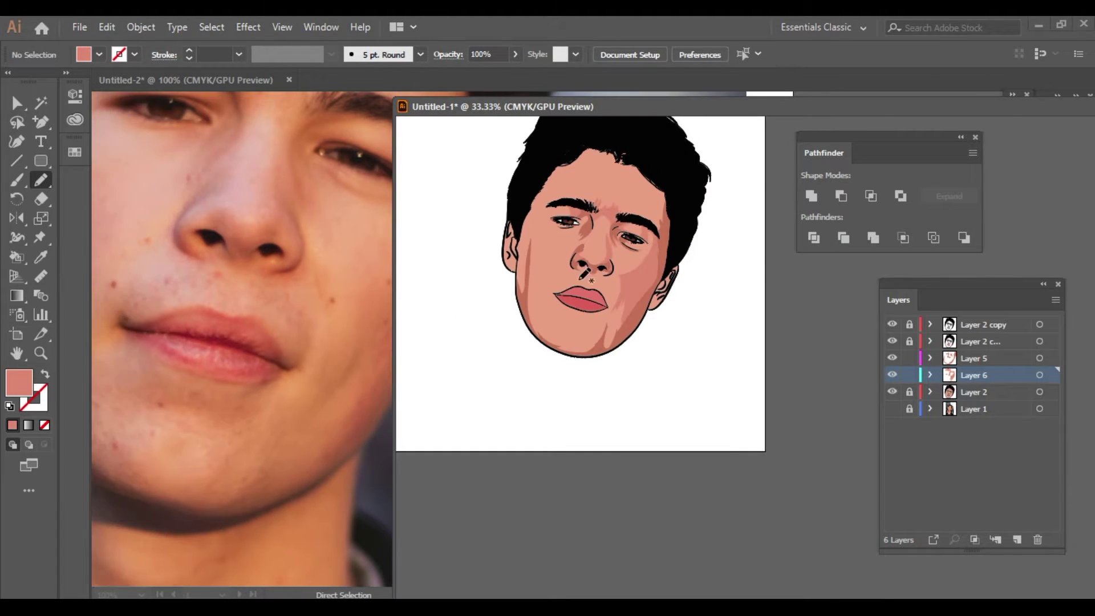
scroll(541, 374, "up", 3)
scroll(540, 374, "up", 3)
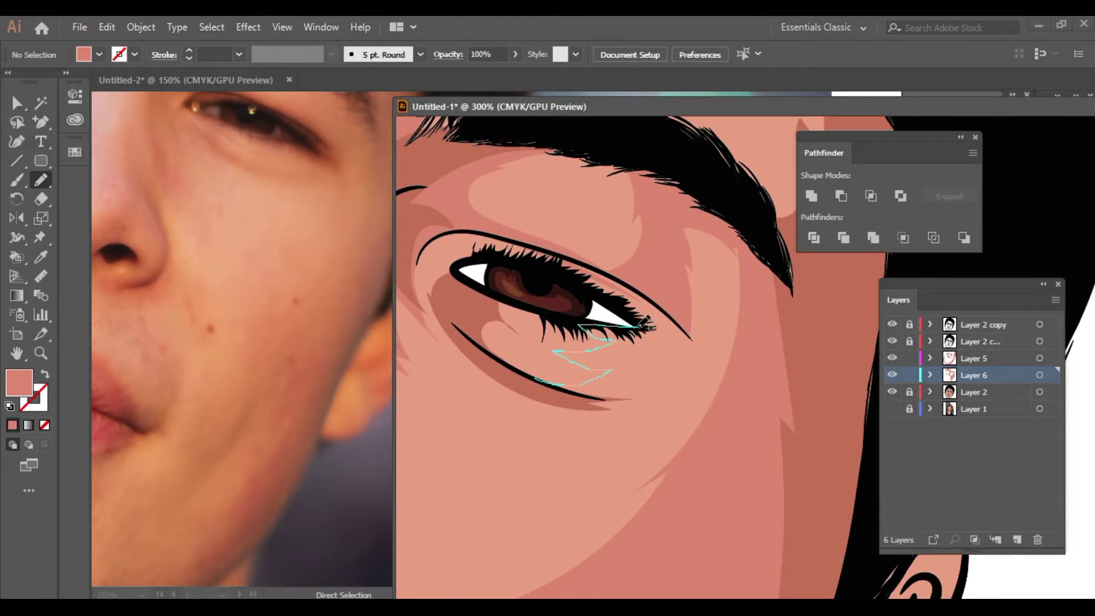
Add a highlight under the right eye and start a shape along the eyebrow
left_click_drag(540, 396, 542, 394)
scroll(541, 395, "down", 3)
scroll(542, 395, "down", 2)
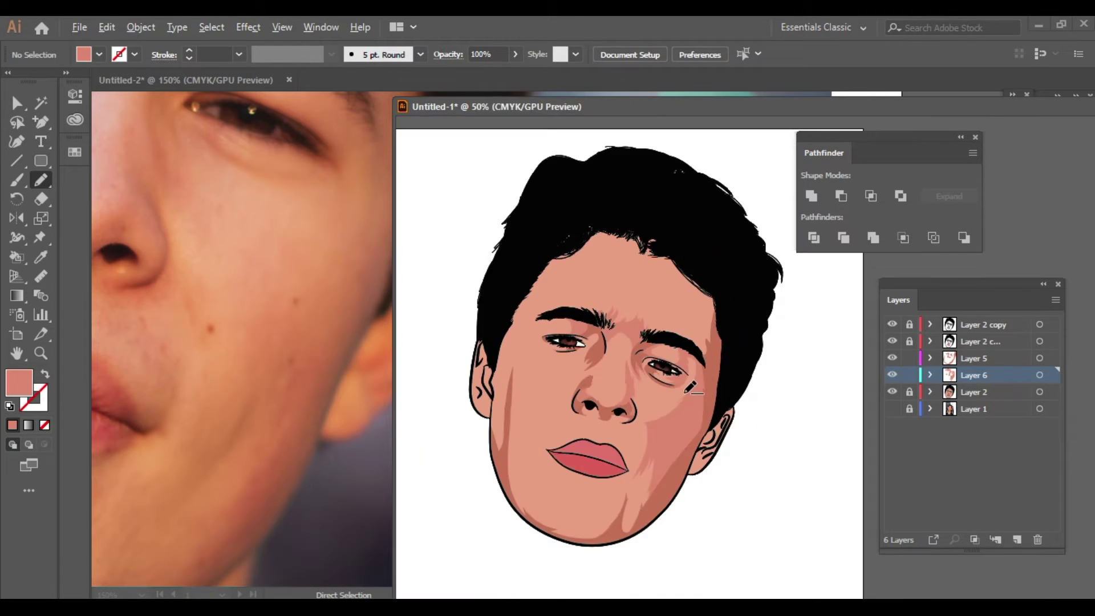
scroll(635, 326, "up", 6)
scroll(588, 331, "down", 5)
scroll(587, 331, "down", 3)
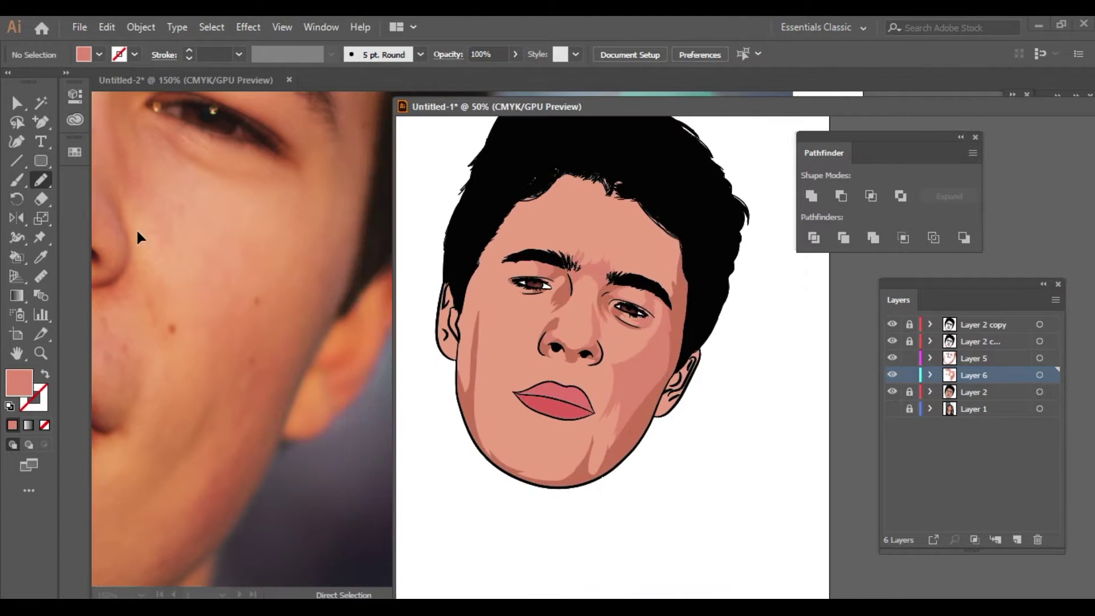
scroll(100, 230, "down", 3)
scroll(142, 226, "down", 3)
scroll(251, 198, "up", 2)
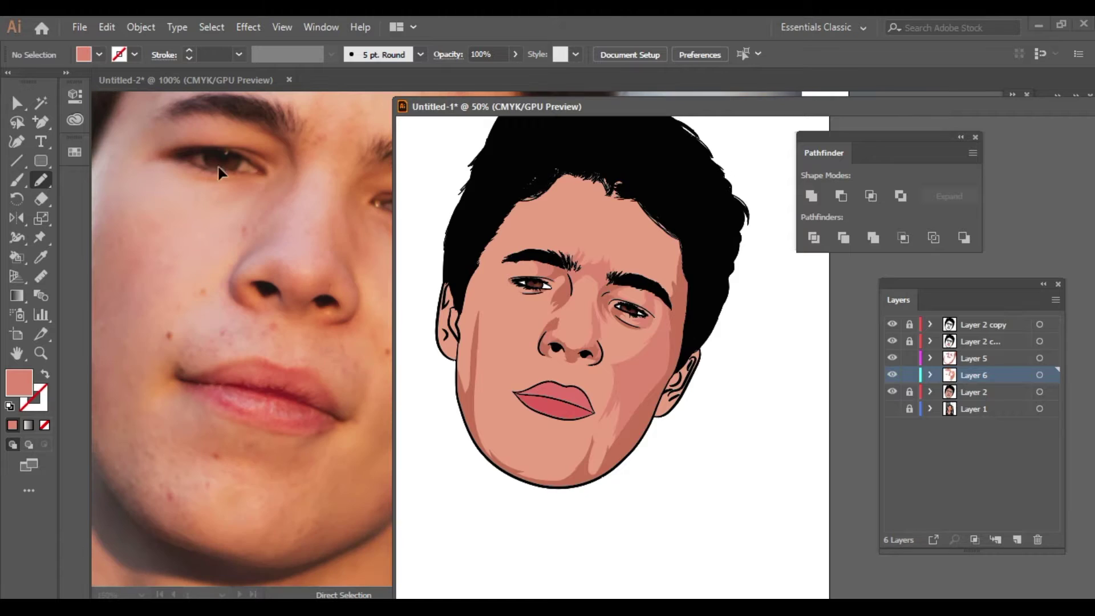
scroll(522, 281, "up", 4)
left_click_drag(610, 226, 580, 272)
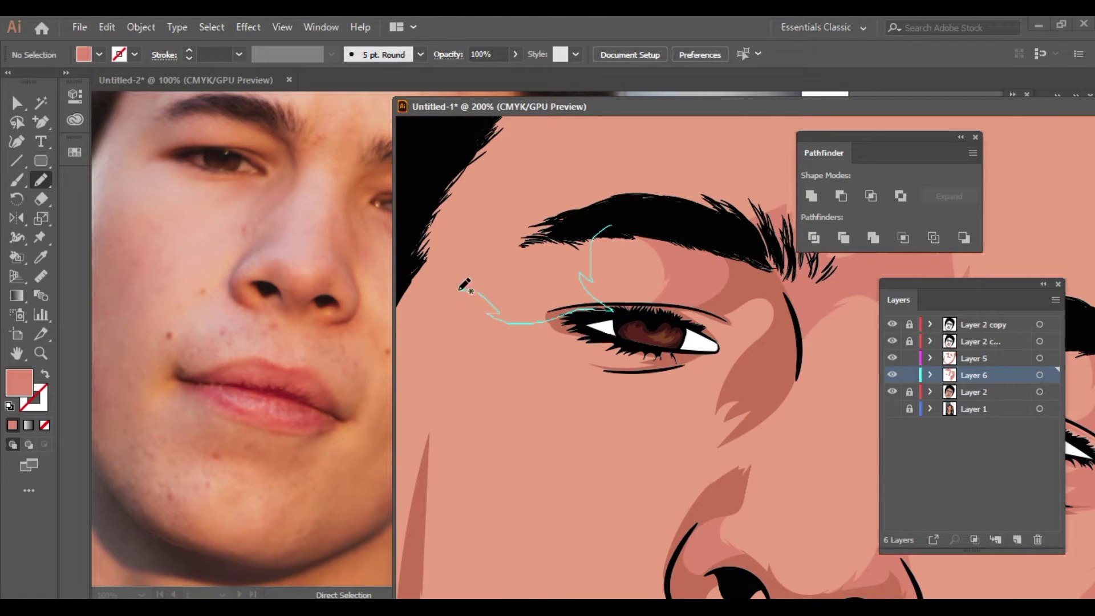
Finish the shading shape beside the eye
left_click_drag(463, 285, 463, 285)
scroll(463, 285, "down", 2)
scroll(490, 262, "down", 1)
scroll(239, 342, "up", 1)
scroll(518, 240, "up", 1)
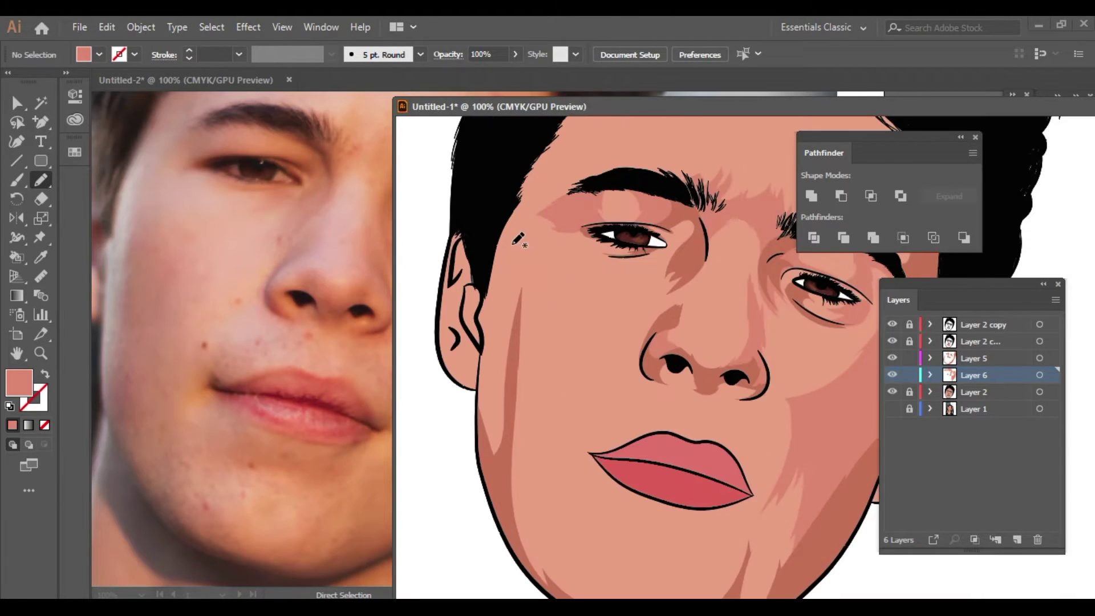
Redraw the left cheek shading shape down along the jawline
left_click_drag(505, 450, 558, 589)
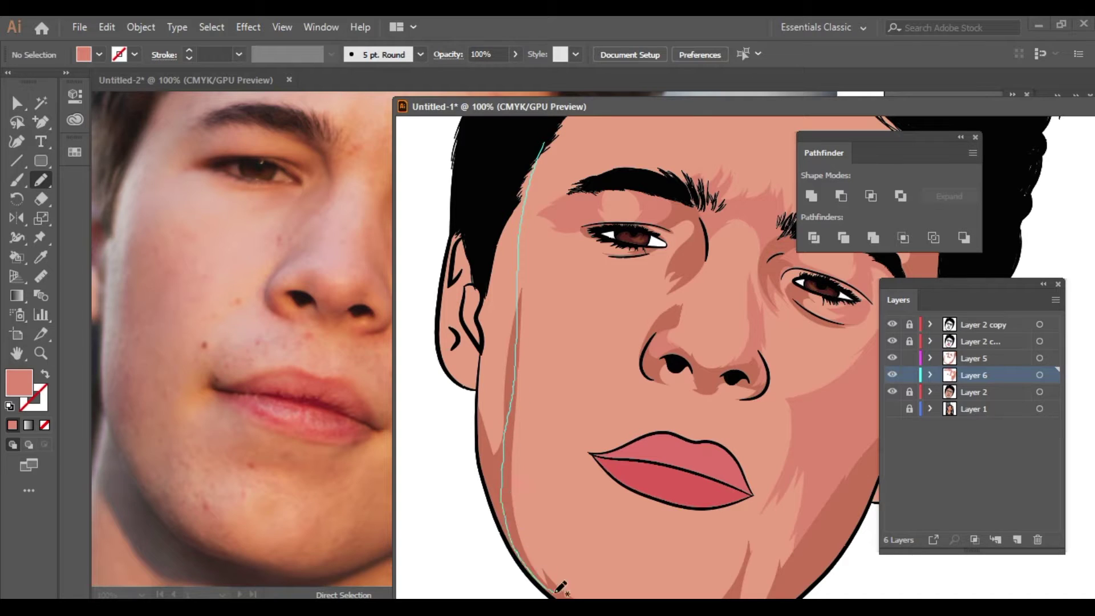
left_click_drag(549, 271, 547, 272)
scroll(527, 253, "up", 1)
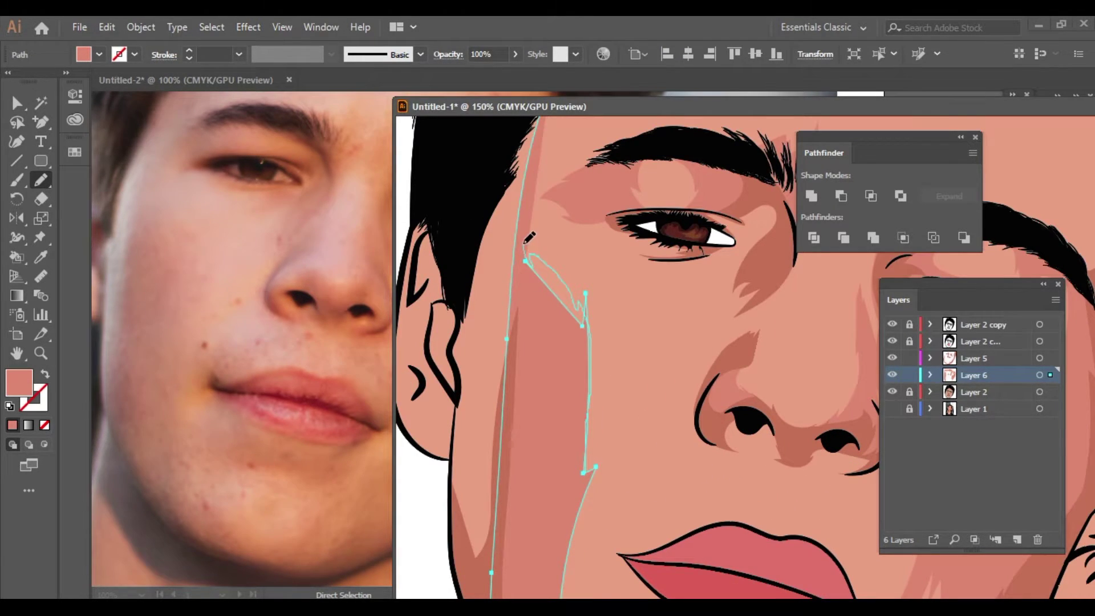
left_click_drag(527, 238, 531, 223)
scroll(552, 360, "up", 1)
scroll(508, 264, "down", 2)
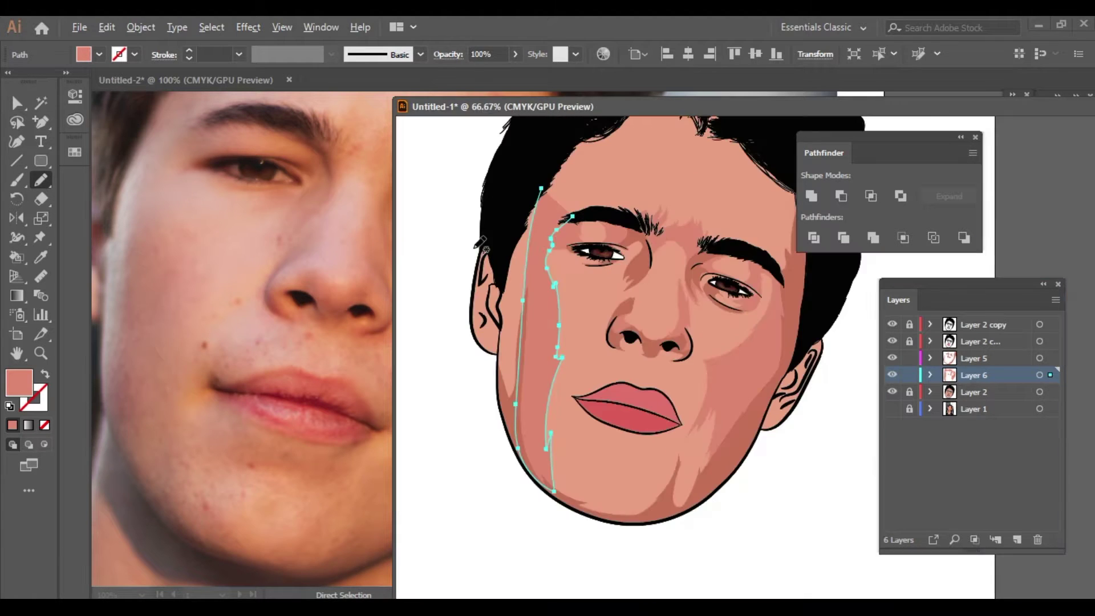
scroll(325, 288, "up", 1)
scroll(325, 287, "up", 1)
scroll(585, 307, "up", 1)
Extend the cheek shading path along the eyebrow onto the forehead, then deselect it
scroll(584, 306, "up", 2)
left_click_drag(536, 349, 562, 336)
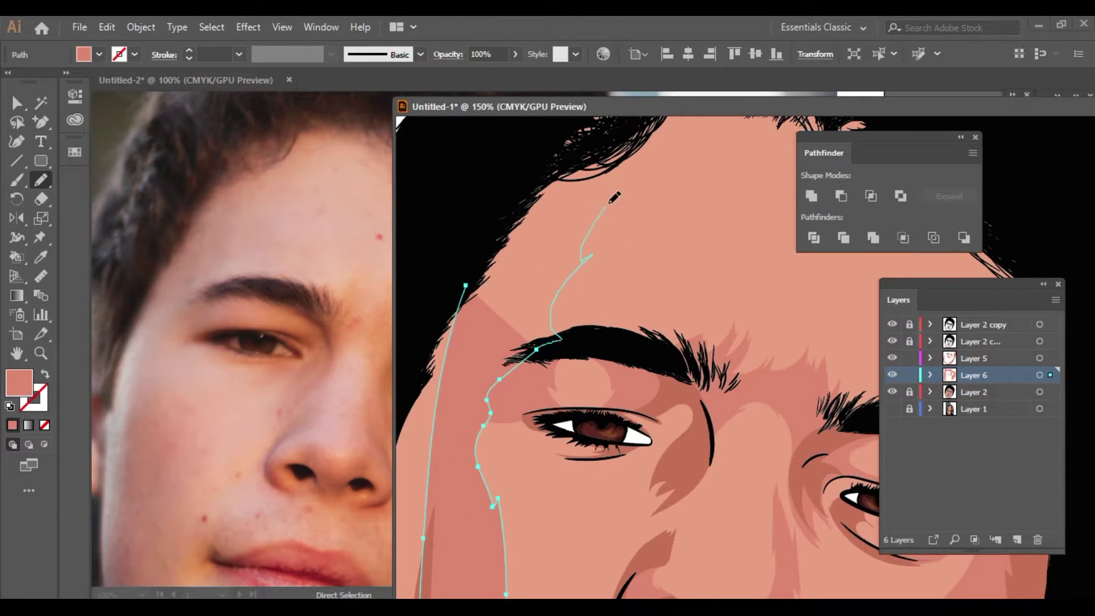
scroll(614, 197, "up", 2)
left_click_drag(613, 308, 609, 352)
left_click_drag(655, 237, 693, 173)
key("ctrl+shift+a")
scroll(582, 311, "down", 2)
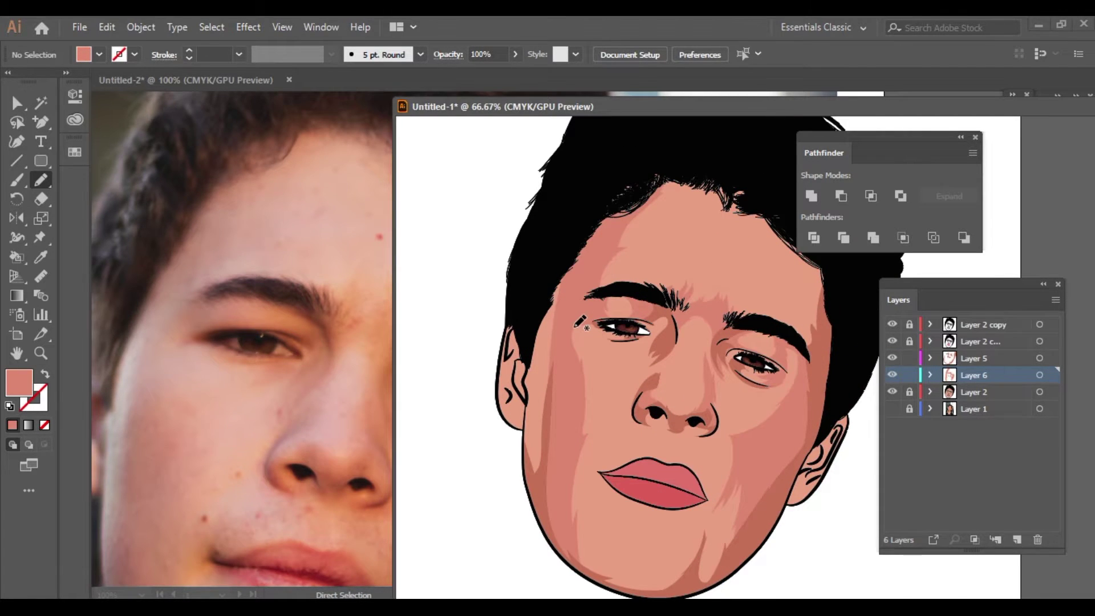
scroll(321, 493, "down", 1)
scroll(713, 502, "up", 5)
Draw a closed Pencil shading shape rising from the lip corner on Layer 6, then deselect it
left_click_drag(680, 491, 709, 256)
scroll(710, 317, "down", 2)
left_click_drag(668, 339, 702, 456)
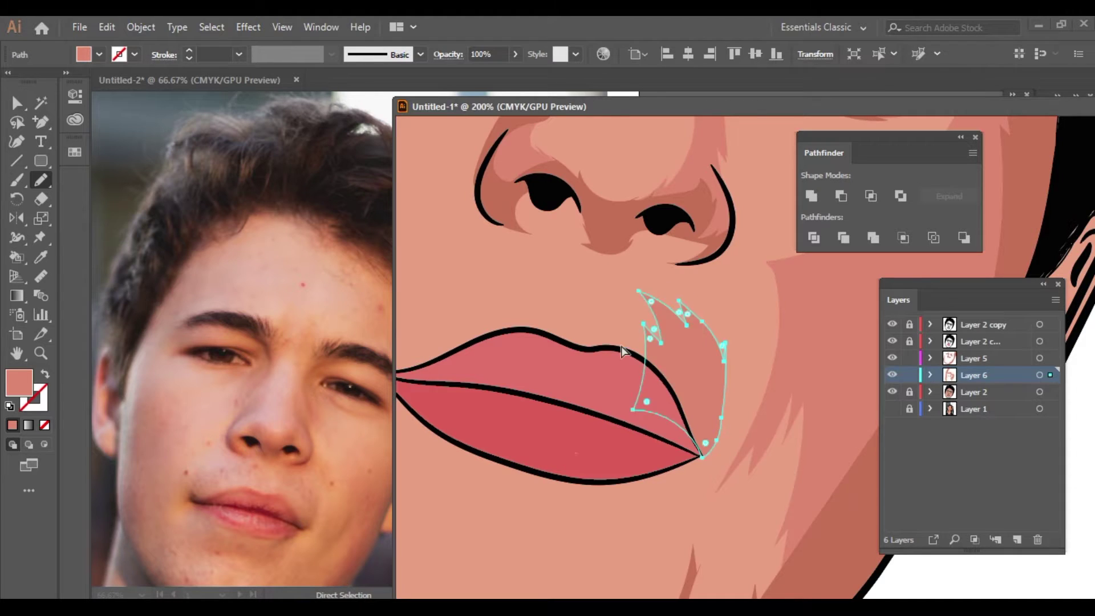
key("ctrl+shift+a")
scroll(684, 371, "down", 2)
scroll(712, 399, "up", 2)
scroll(255, 452, "up", 3)
scroll(256, 453, "down", 2)
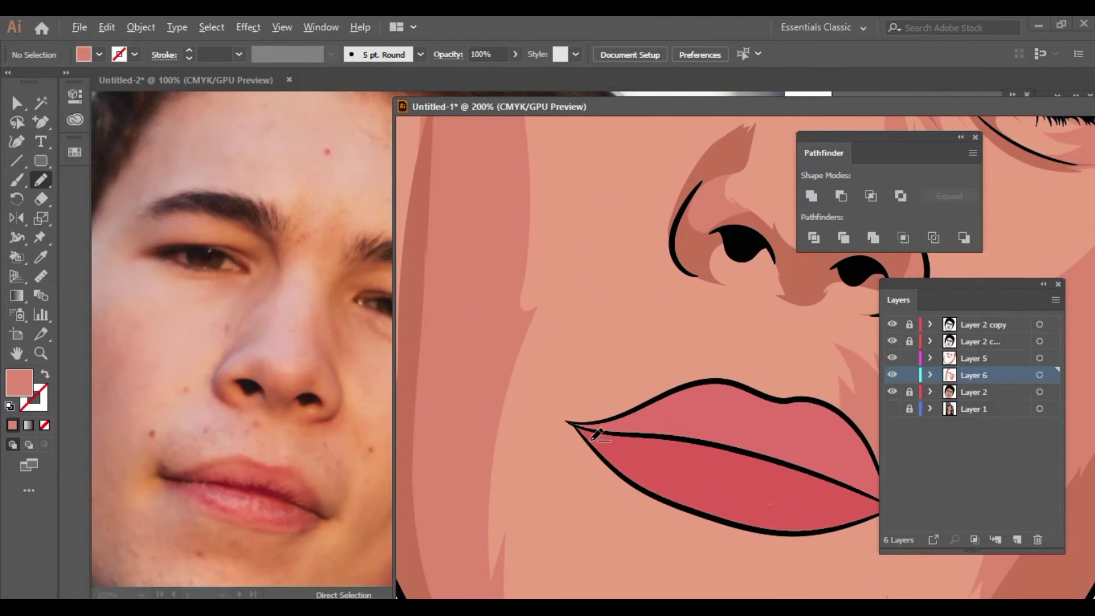
scroll(559, 399, "up", 2)
Add a short shading shape at the lip corner and one running down the cheek from the mouth
left_click_drag(575, 427, 551, 394)
left_click_drag(650, 353, 639, 373)
scroll(644, 365, "down", 4)
scroll(618, 349, "down", 1)
scroll(581, 347, "up", 2)
left_click_drag(570, 286, 501, 444)
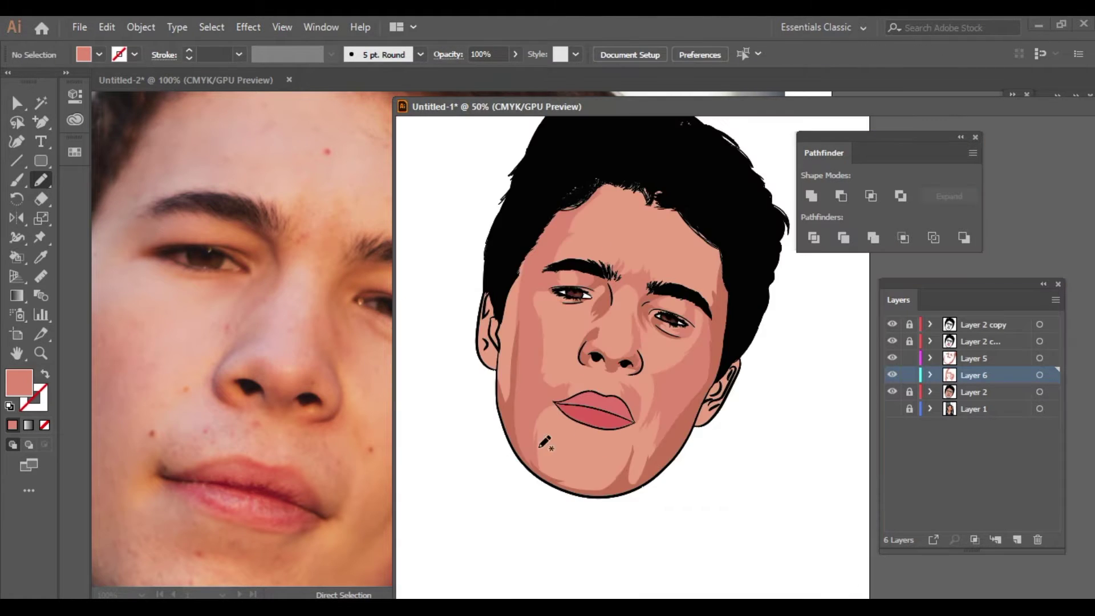
scroll(528, 411, "down", 2)
scroll(313, 425, "up", 1)
scroll(558, 402, "up", 4)
scroll(613, 390, "up", 1)
Draw a closed skin-tone shading shape just above the lip
left_click_drag(593, 399, 582, 334)
left_click_drag(518, 381, 516, 383)
scroll(516, 383, "down", 5)
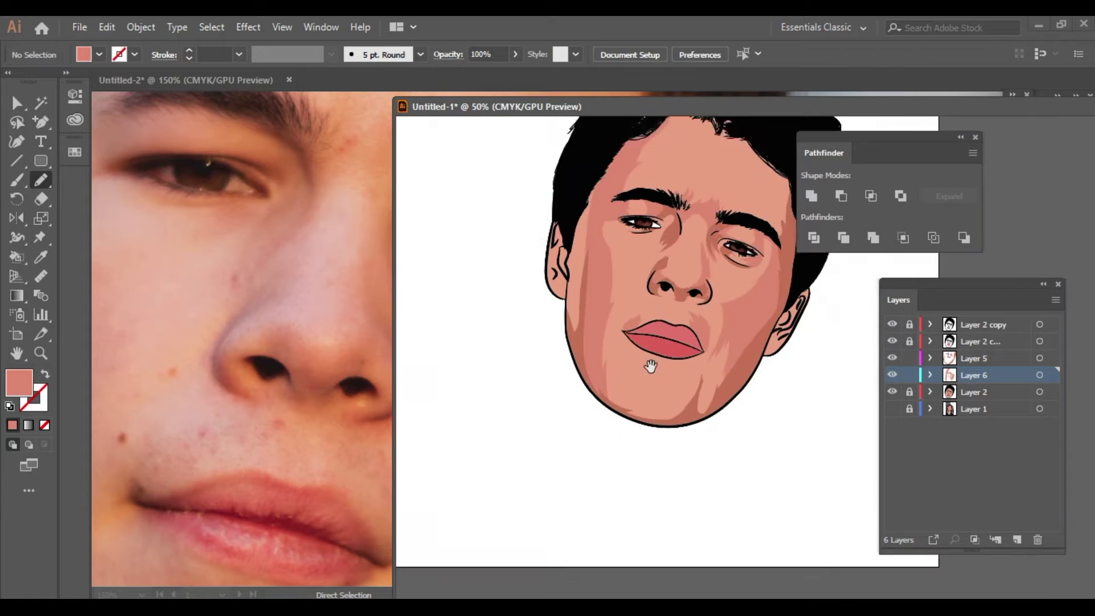
scroll(362, 430, "down", 2)
scroll(362, 430, "up", 1)
scroll(609, 356, "up", 4)
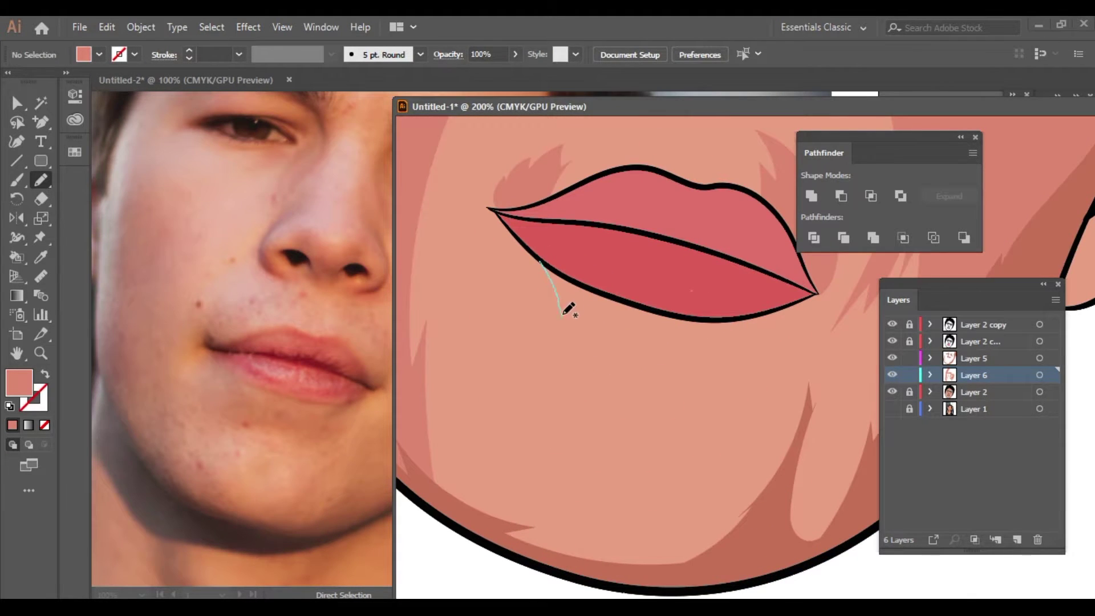
Draw a closed shading shape under the lower lip
left_click_drag(752, 340, 542, 263)
scroll(484, 325, "down", 4)
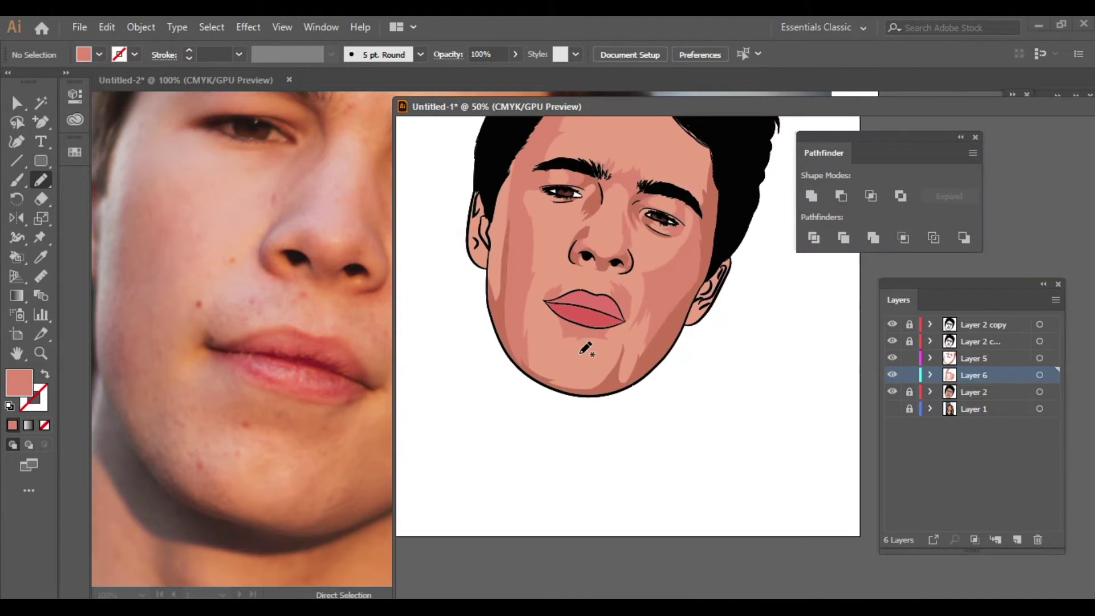
scroll(549, 304, "up", 3)
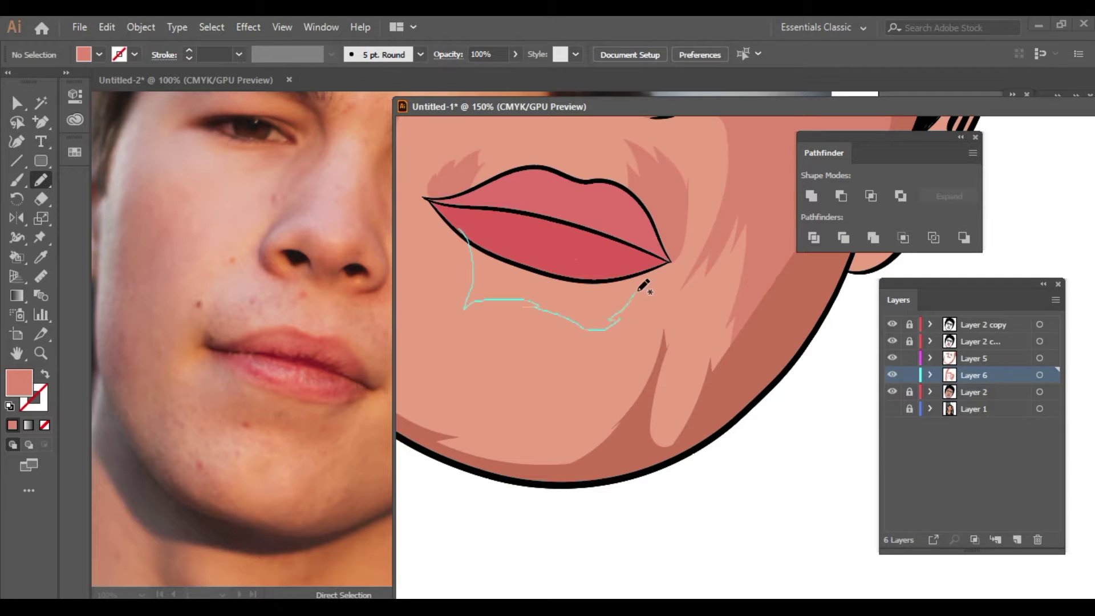
left_click_drag(642, 286, 447, 265)
scroll(513, 356, "down", 3)
scroll(510, 342, "up", 3)
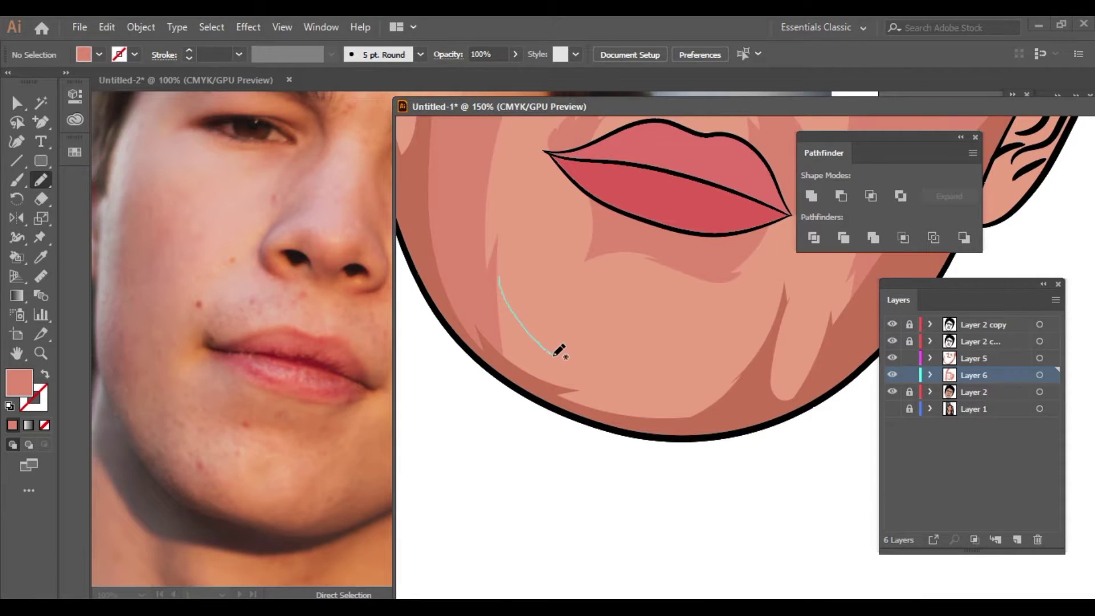
Add a chin shading shape below the lip
left_click_drag(707, 380, 464, 218)
scroll(538, 237, "down", 3)
scroll(562, 306, "down", 1)
scroll(583, 317, "up", 3)
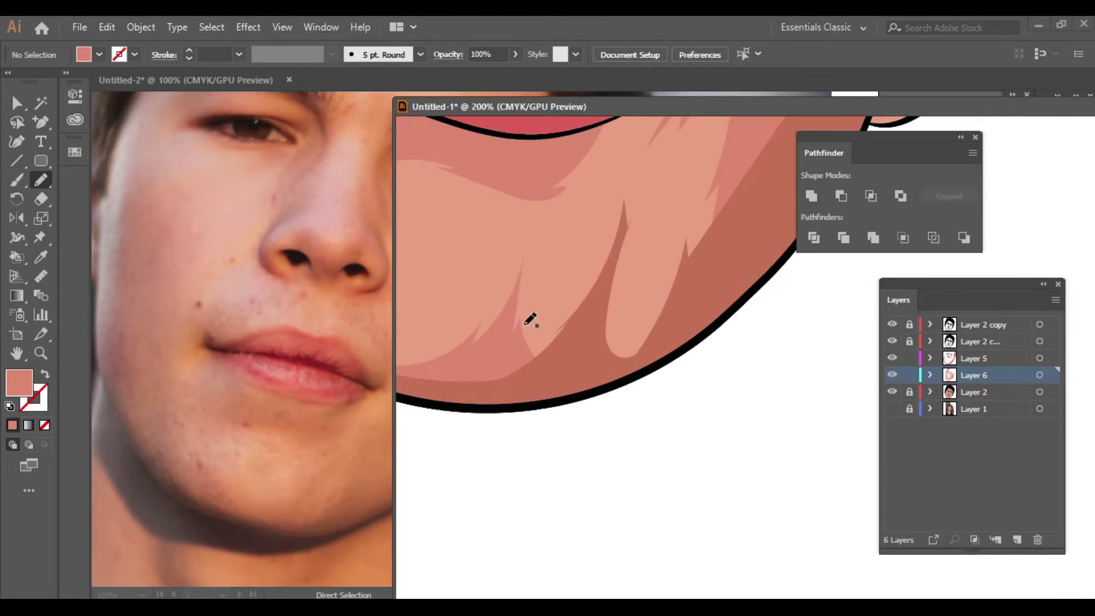
scroll(656, 311, "down", 3)
scroll(288, 218, "down", 2)
scroll(336, 184, "up", 2)
scroll(570, 257, "up", 3)
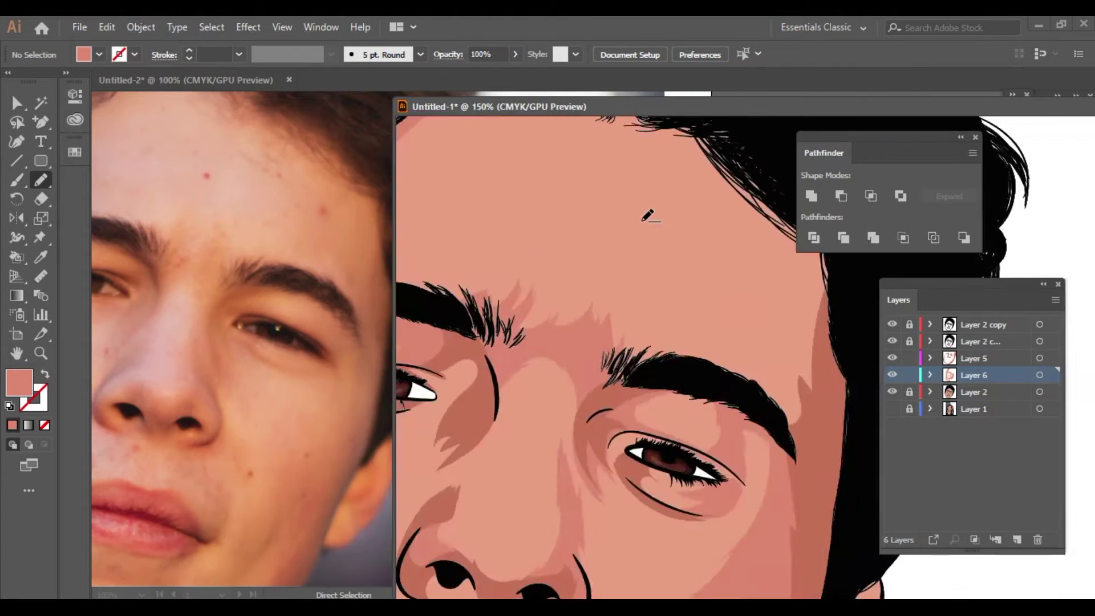
scroll(239, 285, "down", 2)
scroll(570, 285, "up", 1)
Draw a forehead shading outline extending down the side of the face
left_click_drag(546, 178, 588, 236)
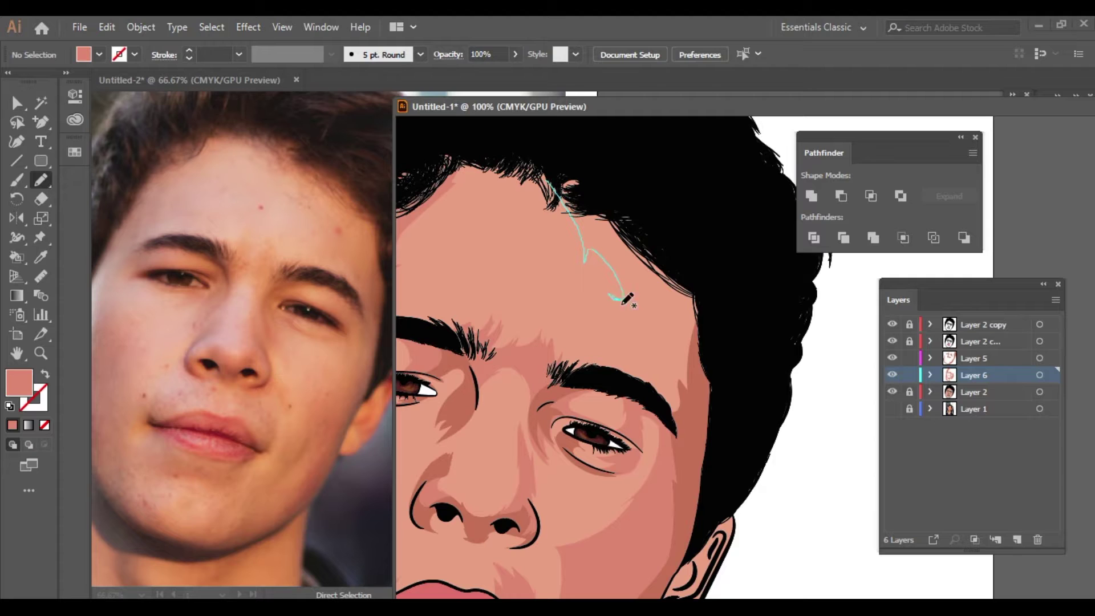
left_click_drag(620, 373, 707, 465)
scroll(535, 268, "down", 3)
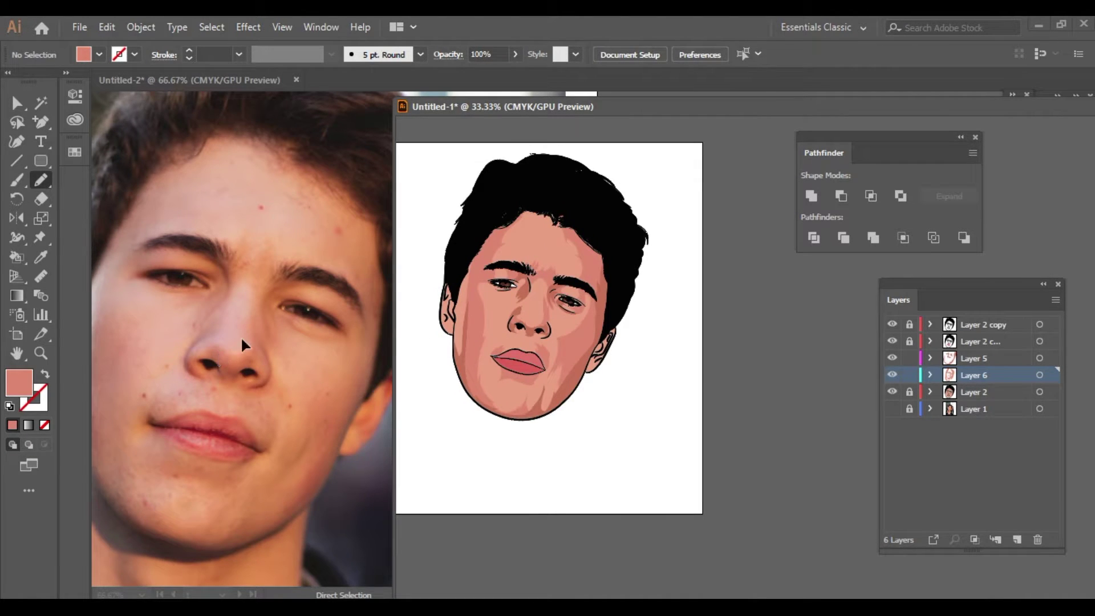
scroll(604, 383, "up", 3)
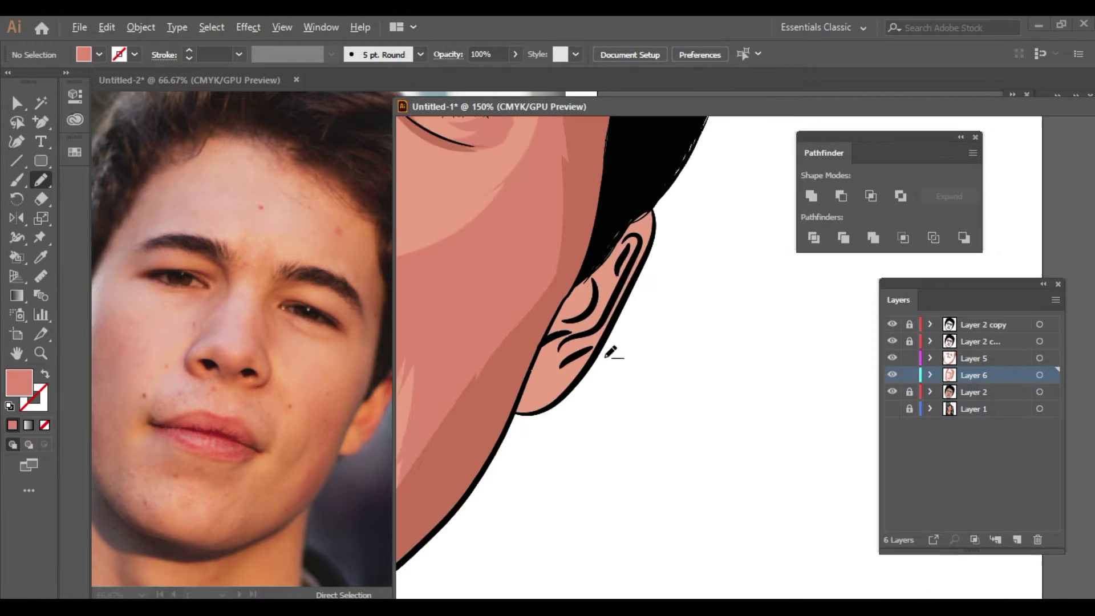
scroll(605, 383, "up", 3)
Select the ear outline, then draw a dark line inside the ear and a shadow beneath its upper line
left_click(595, 337, "ctrl")
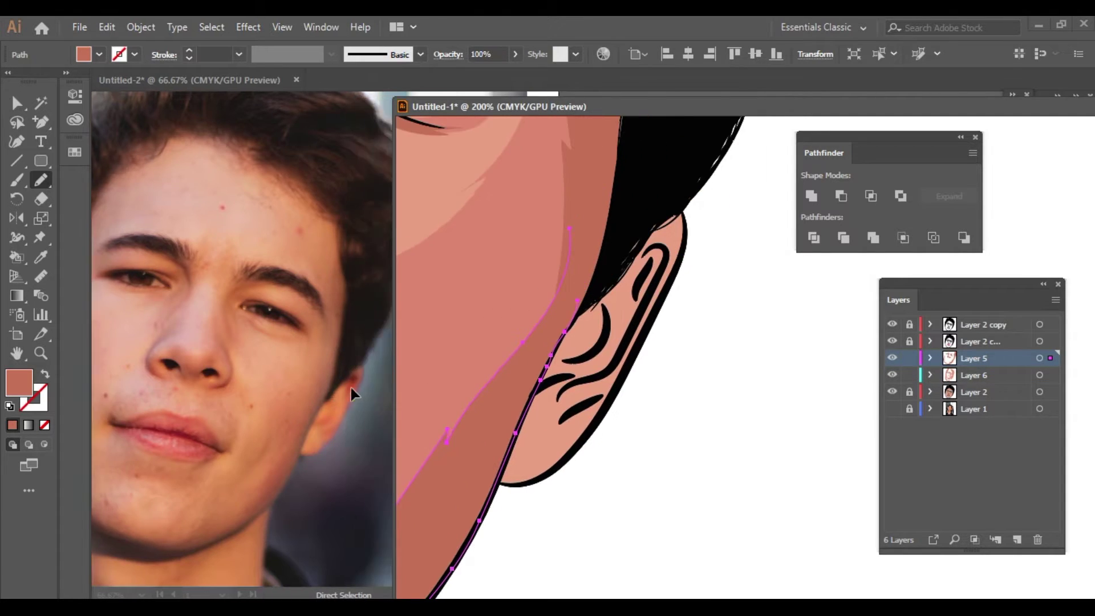
scroll(240, 342, "up", 3)
scroll(637, 336, "up", 1)
left_click_drag(638, 337, 582, 456)
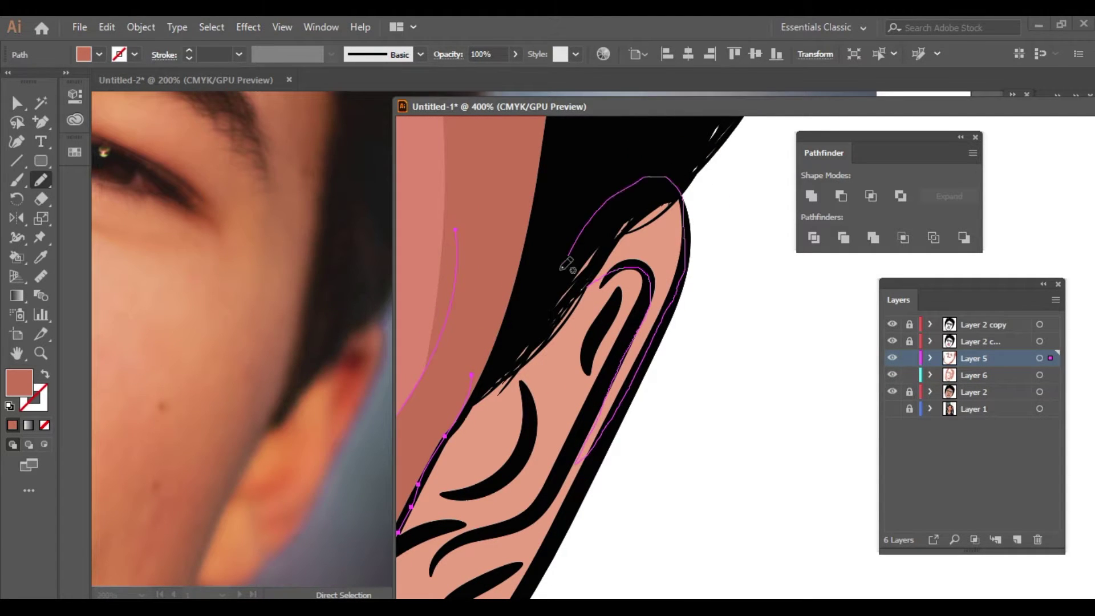
scroll(606, 208, "down", 3)
scroll(638, 373, "up", 3)
left_click_drag(645, 291, 553, 351)
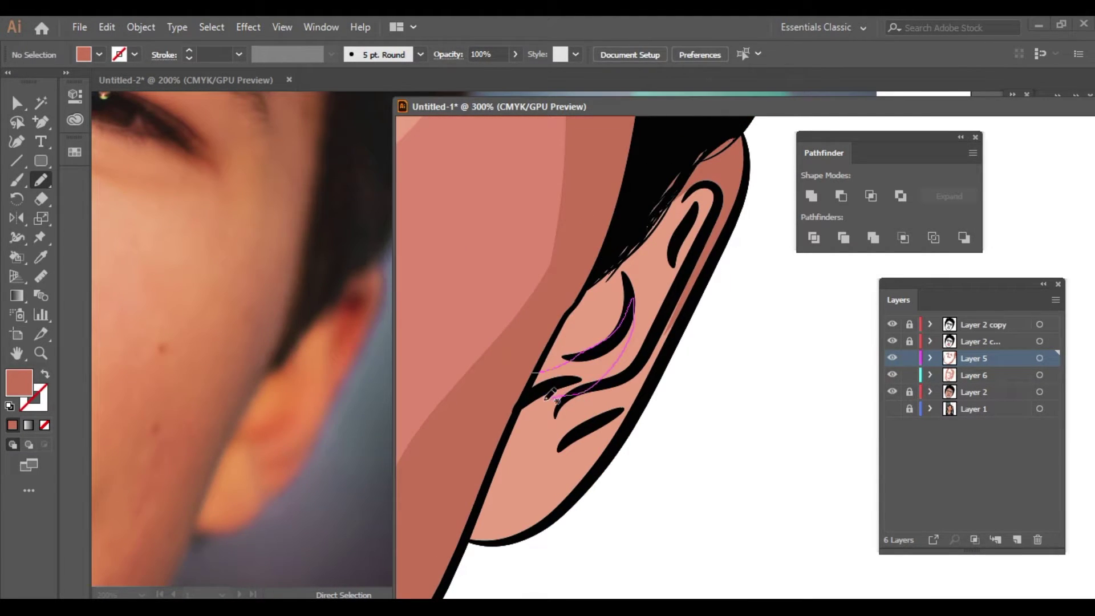
scroll(622, 382, "down", 3)
scroll(622, 382, "up", 3)
scroll(620, 385, "down", 2)
Add a shadow shape under the lower ear line
left_click_drag(704, 308, 576, 433)
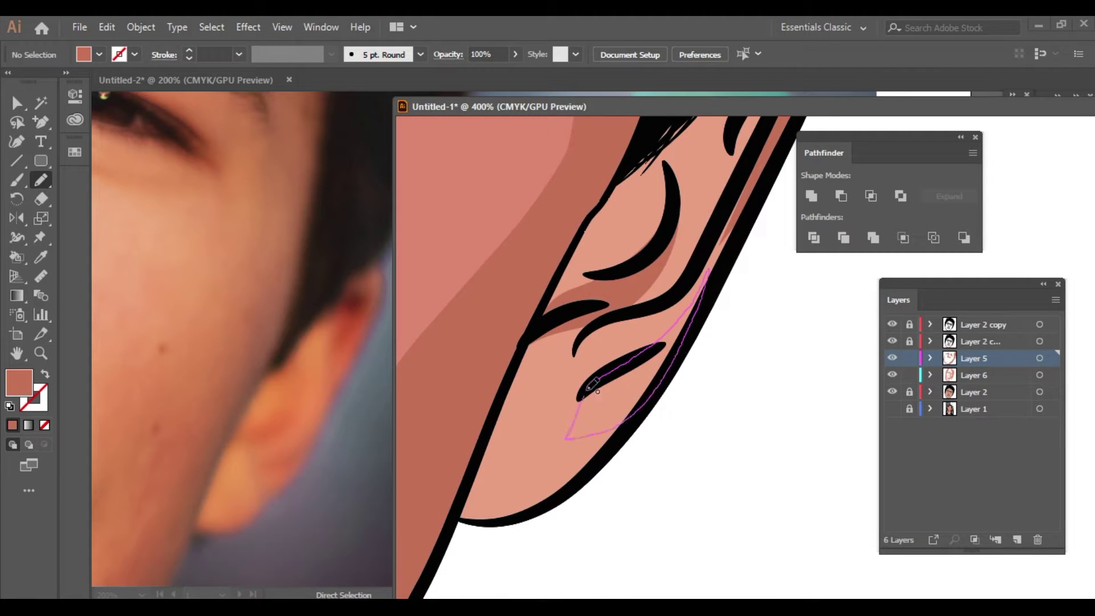
scroll(668, 380, "down", 2)
scroll(672, 330, "up", 2)
scroll(679, 328, "down", 5)
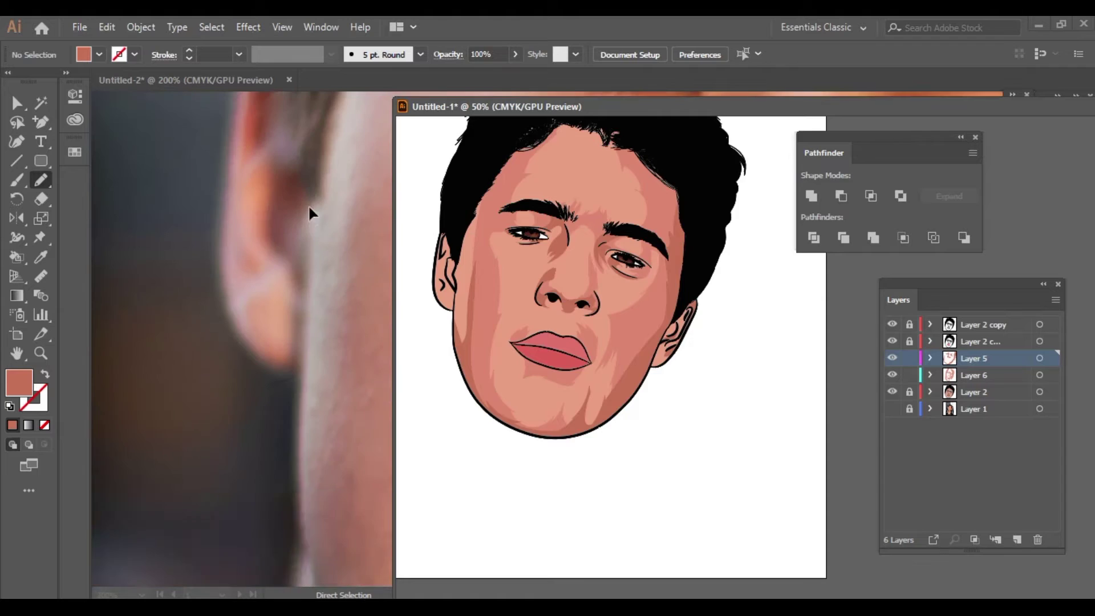
scroll(685, 292, "up", 6)
scroll(684, 292, "up", 3)
Draw a darker shape along the ear's outer edge and a darker filled shadow on the lower ear
left_click_drag(545, 425, 541, 425)
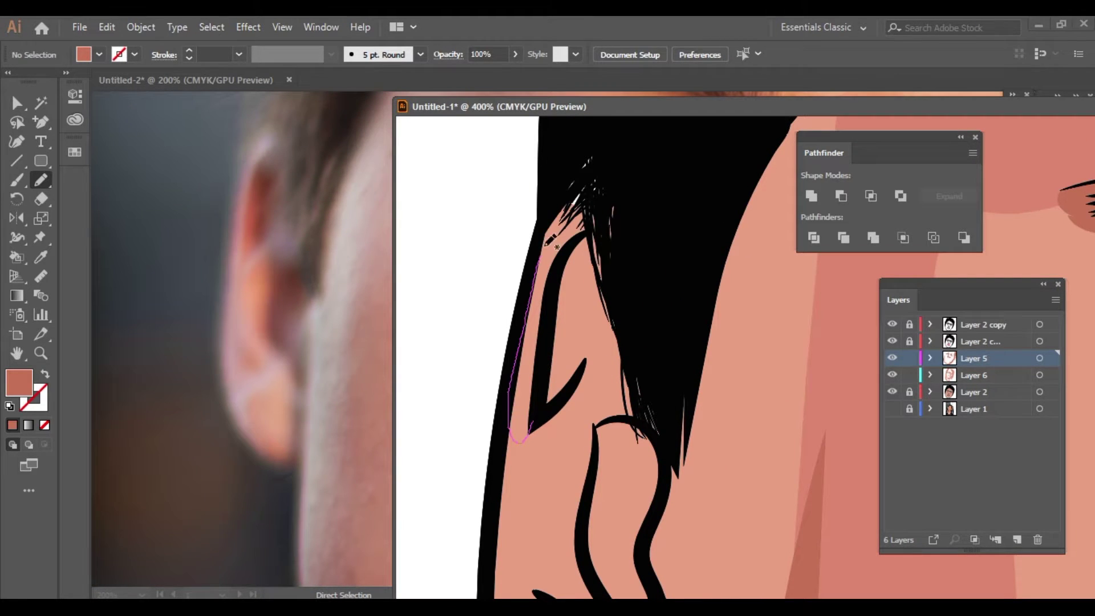
scroll(510, 253, "down", 5)
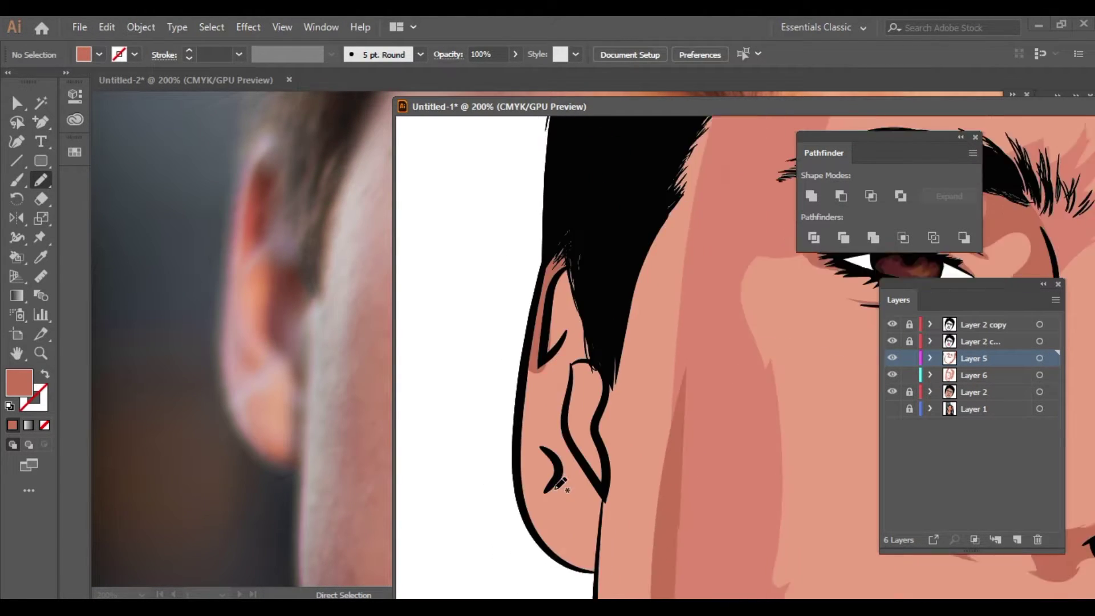
left_click_drag(554, 402, 526, 366)
left_click_drag(562, 456, 545, 467)
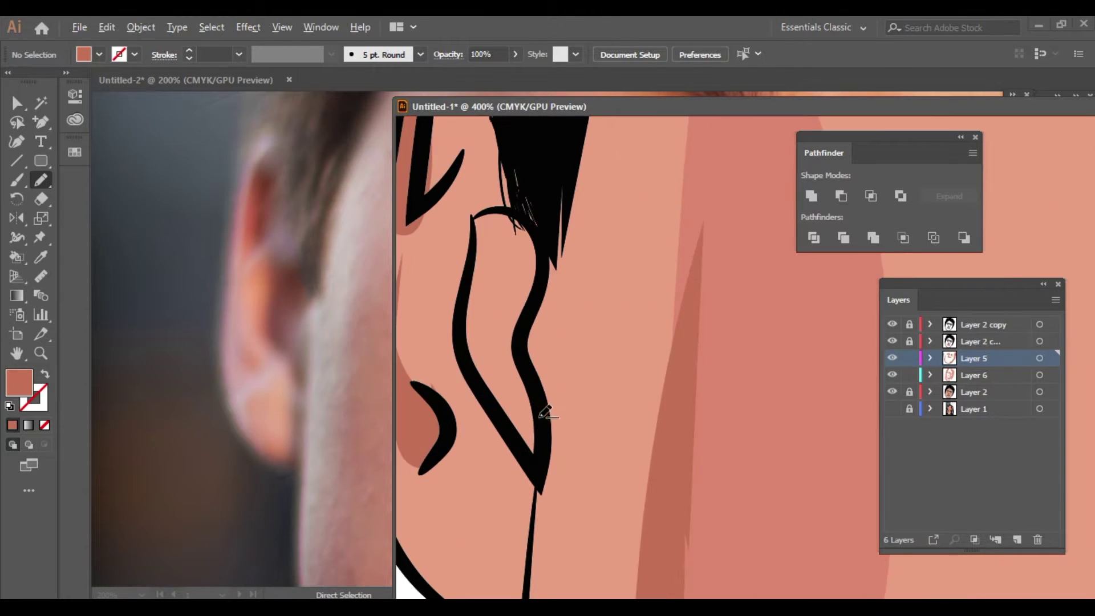
scroll(526, 451, "down", 2)
scroll(510, 341, "up", 2)
scroll(538, 319, "down", 1)
scroll(599, 331, "down", 1)
scroll(630, 449, "up", 5)
scroll(628, 448, "down", 5)
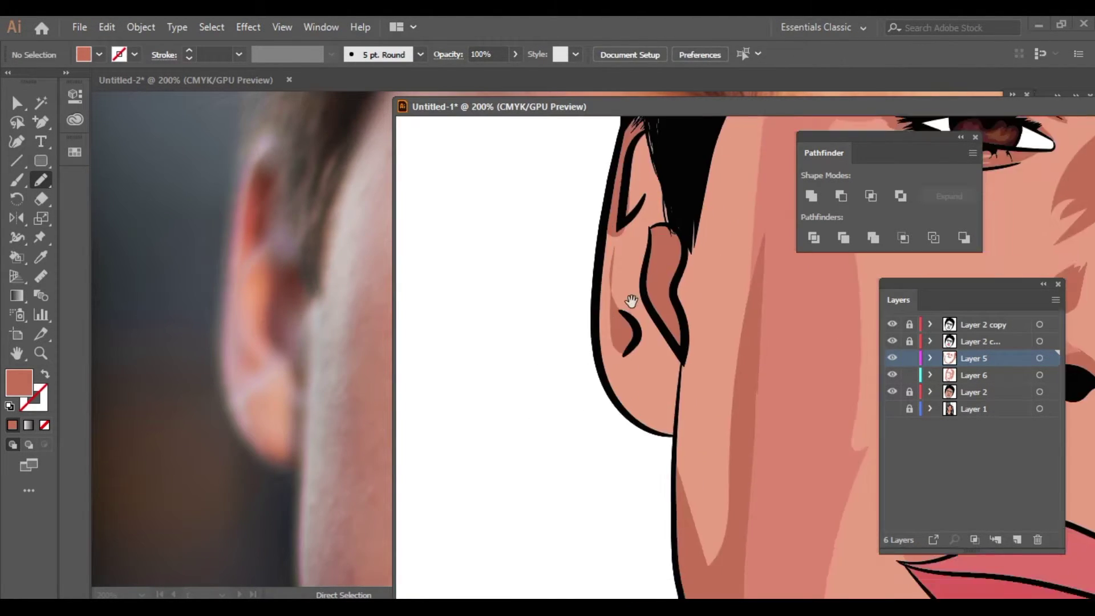
scroll(656, 399, "up", 1)
scroll(683, 450, "up", 1)
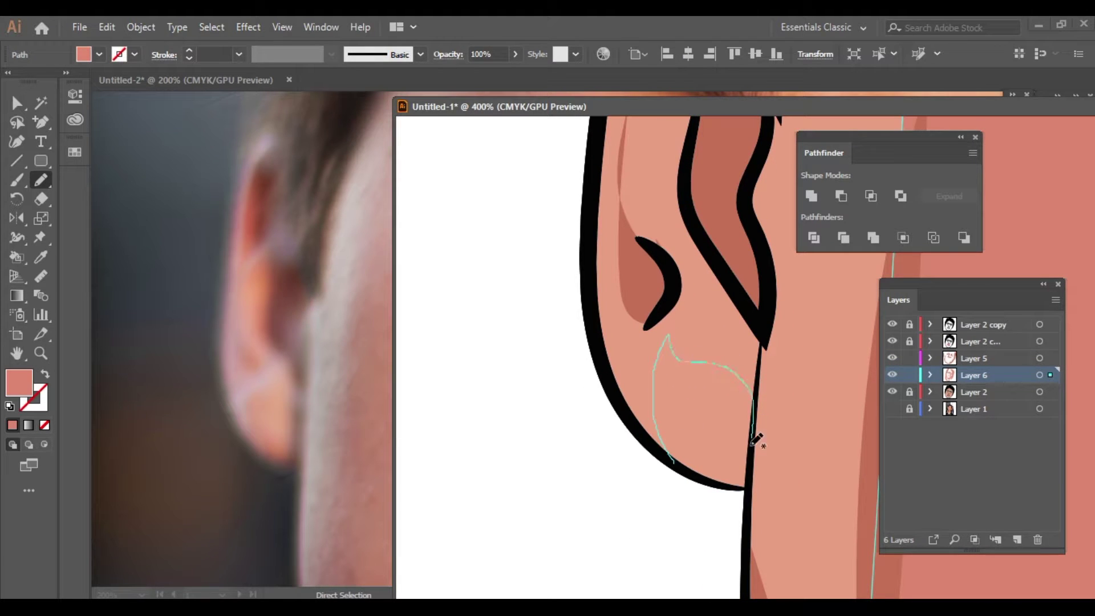
scroll(679, 456, "down", 5)
scroll(685, 264, "up", 5)
Draw the upper-ear shading outline and finish the black line along the ear, then zoom out
left_click_drag(685, 264, 648, 388)
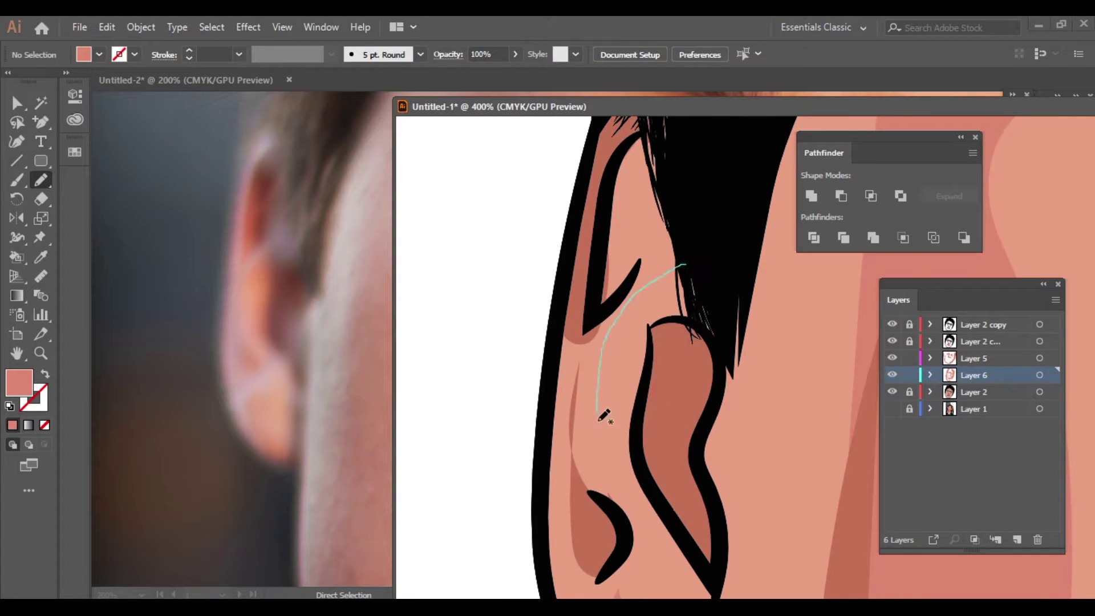
scroll(648, 387, "down", 3)
scroll(513, 388, "up", 2)
scroll(473, 386, "down", 3)
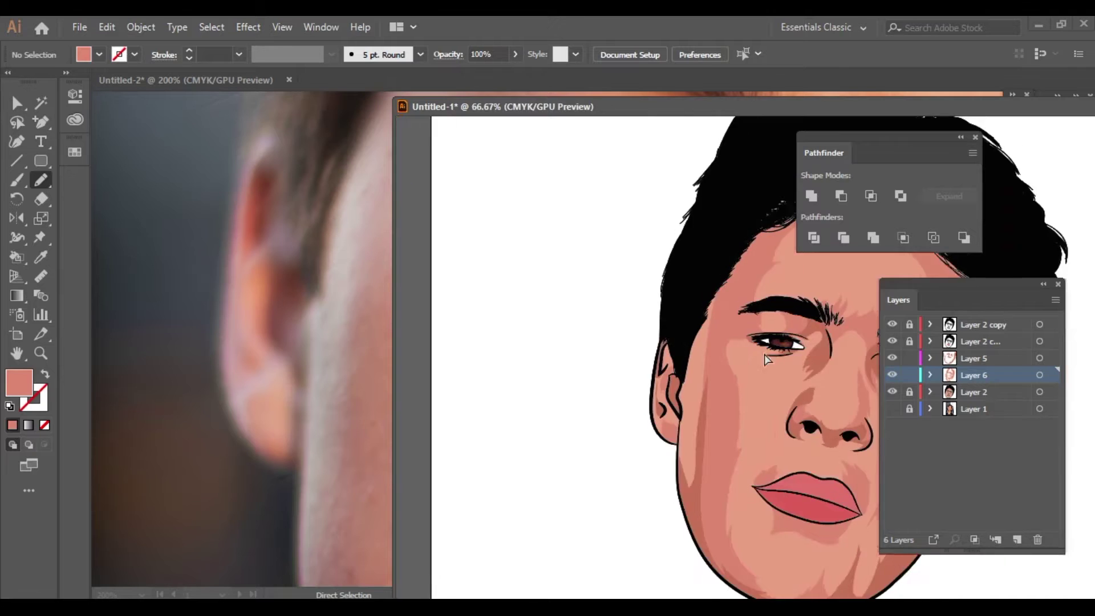
scroll(433, 385, "down", 2)
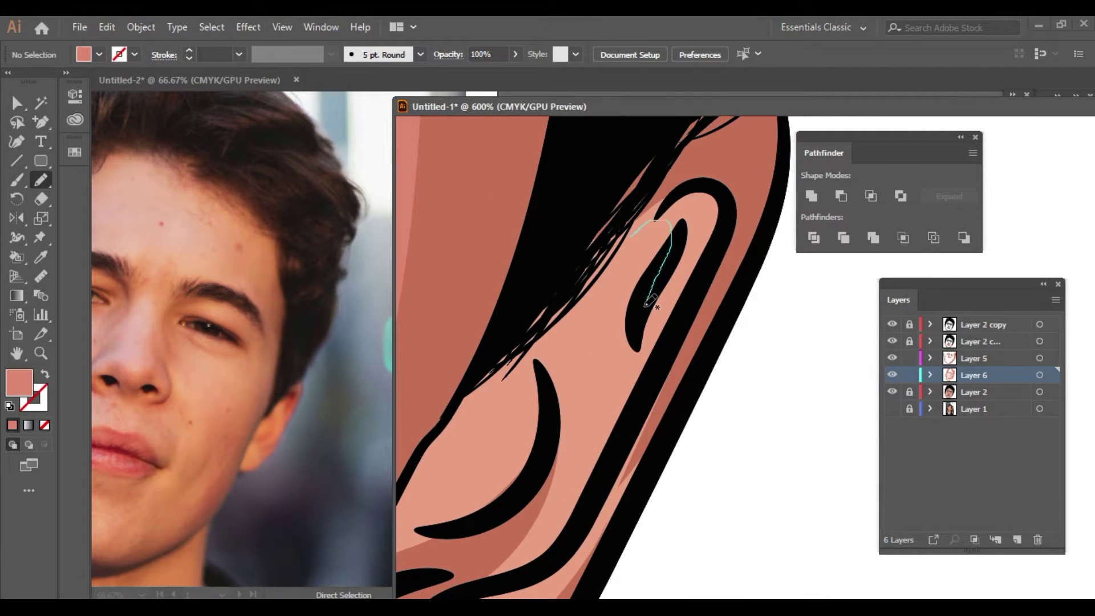
left_click_drag(648, 300, 650, 302)
scroll(536, 451, "down", 2)
left_click_drag(542, 462, 538, 465)
scroll(548, 433, "down", 2)
scroll(753, 425, "down", 2)
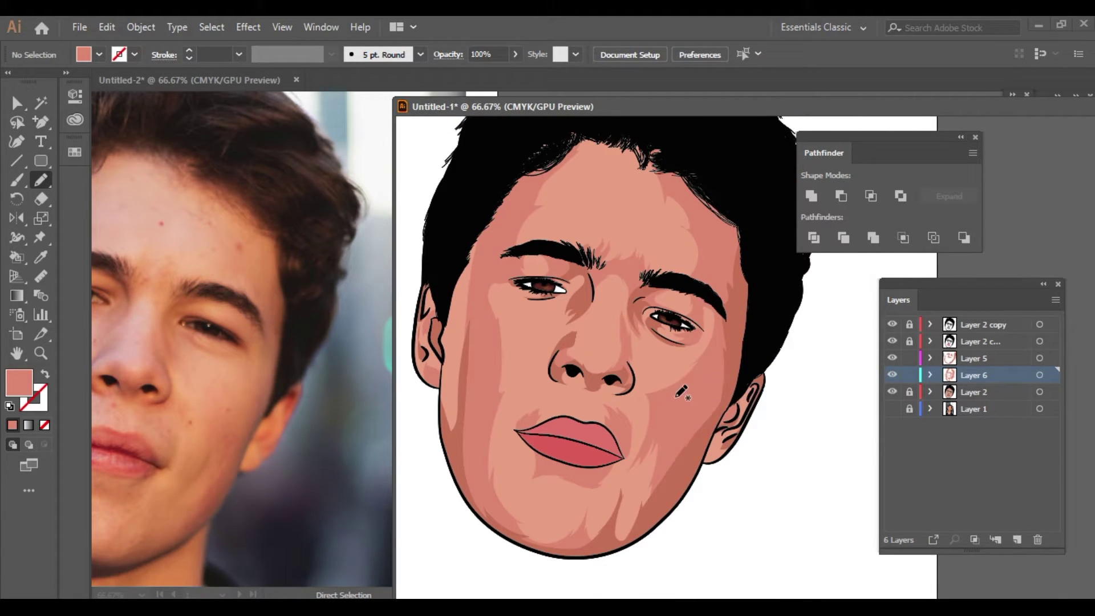
Create Layer 7 and set a lighter pink fill colour for the Pencil tool
left_click(1016, 539)
left_click(40, 256)
double_click(19, 382)
left_click(872, 252)
key("n")
scroll(644, 347, "down", 1)
scroll(289, 218, "up", 1)
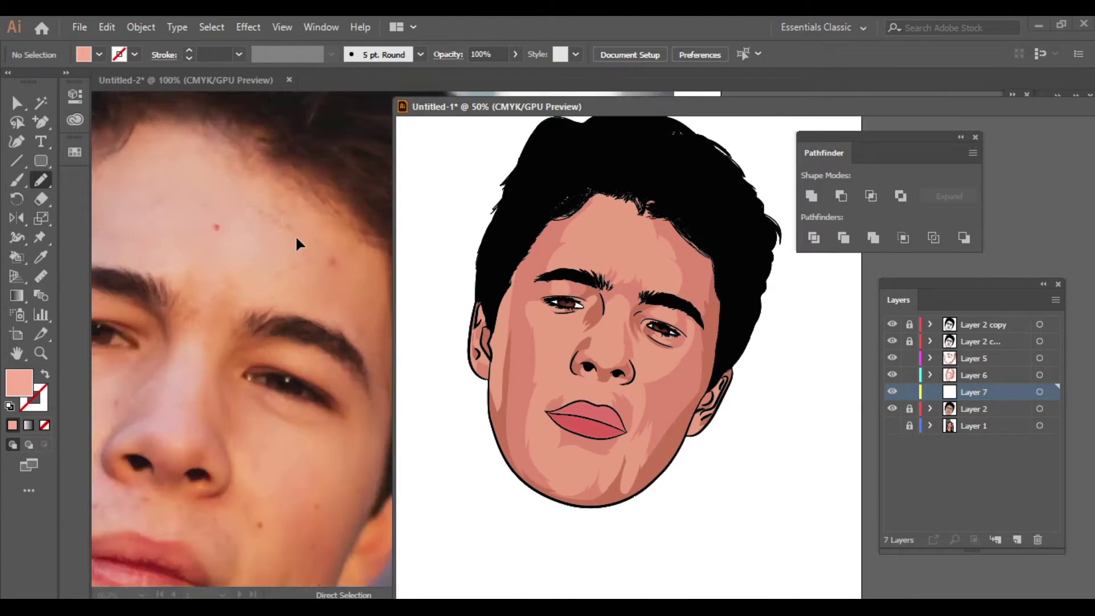
scroll(296, 243, "down", 1)
scroll(579, 269, "up", 2)
scroll(580, 269, "up", 1)
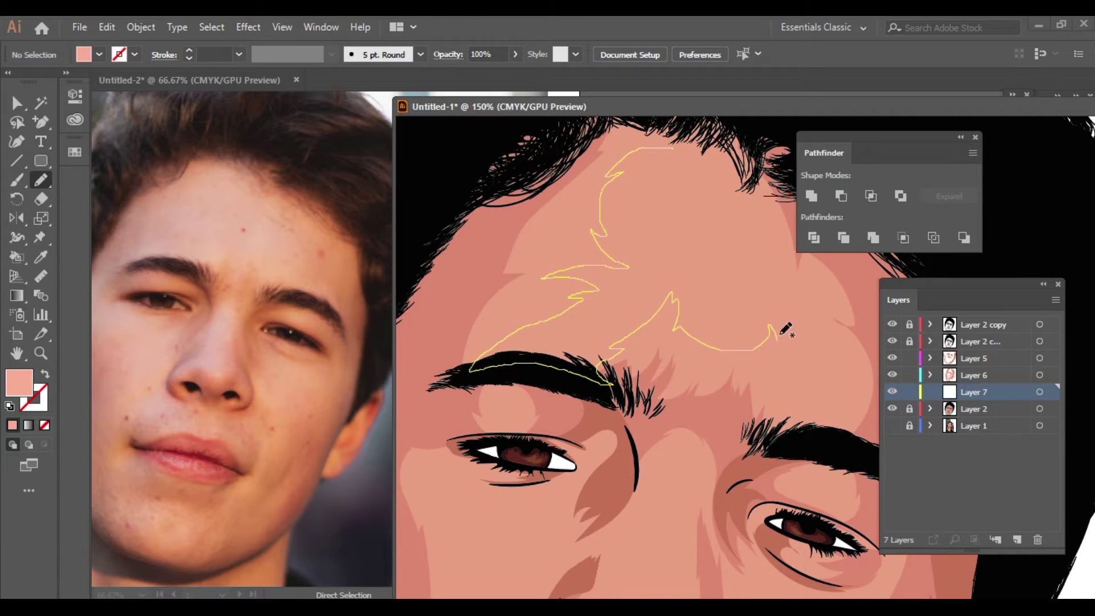
Draw a light pink highlight shape on the forehead
left_click_drag(784, 337, 794, 256)
scroll(722, 352, "down", 2)
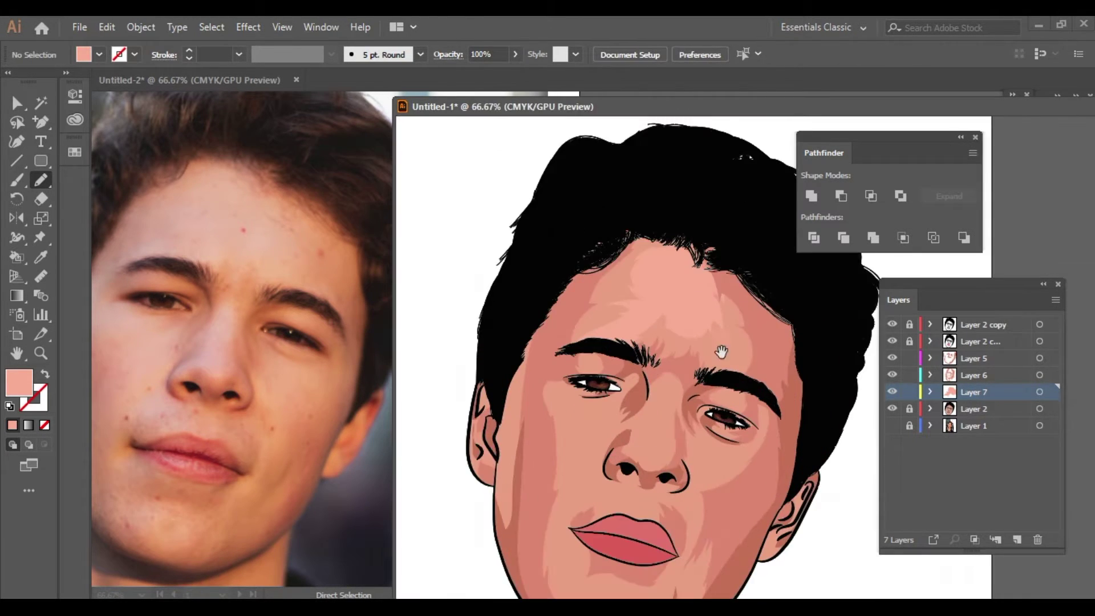
scroll(721, 352, "down", 1)
scroll(234, 336, "up", 1)
scroll(234, 336, "up", 1)
scroll(655, 259, "up", 2)
scroll(550, 345, "up", 1)
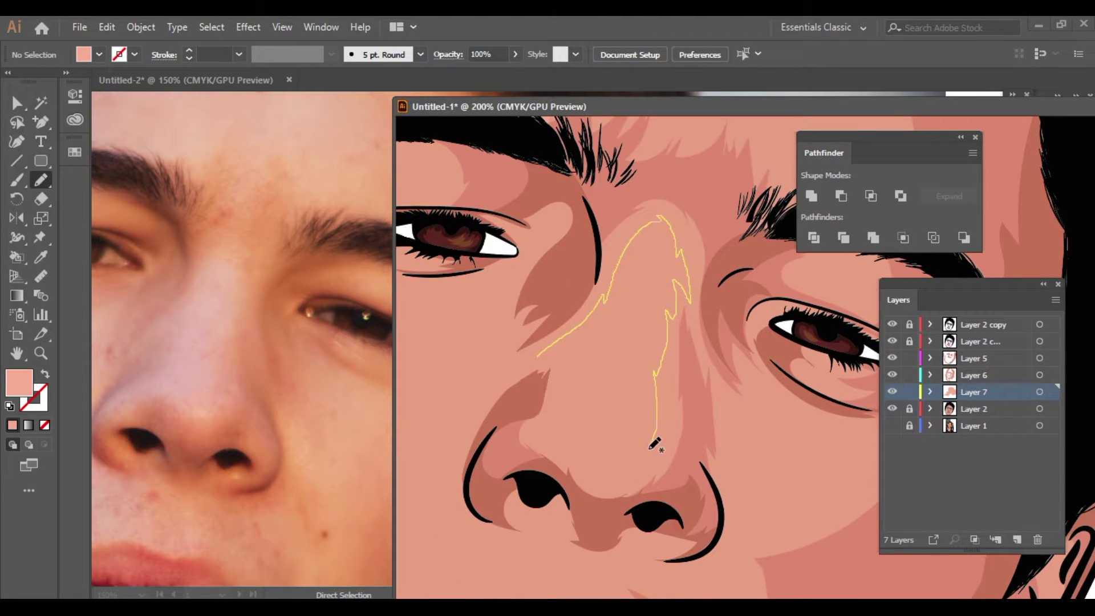
Add pink highlights down the nose bridge and on the cheek below the eye
left_click_drag(578, 365, 539, 357)
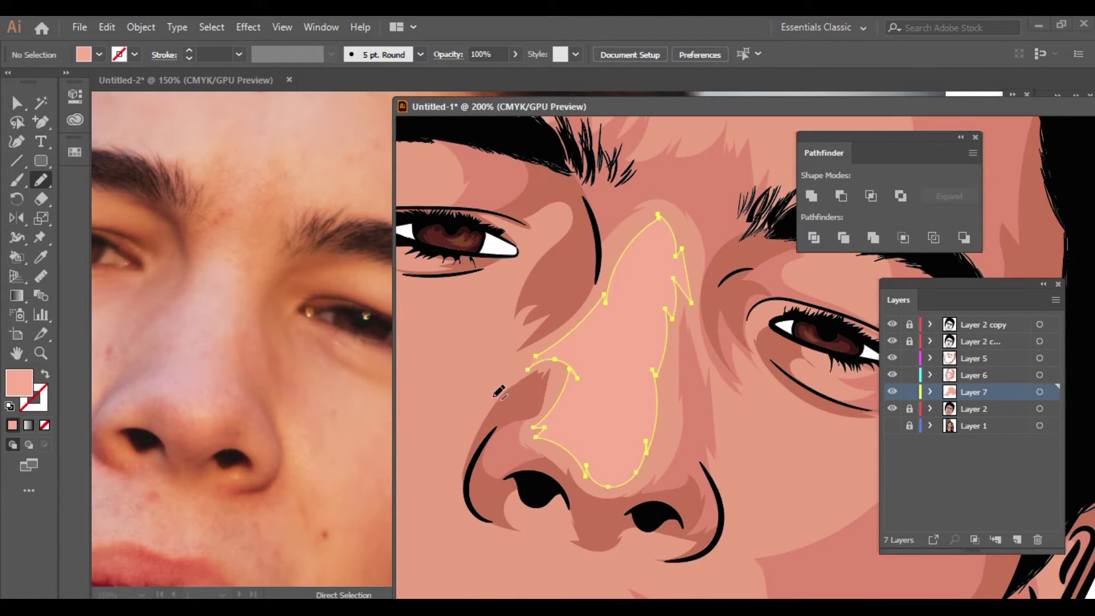
scroll(620, 353, "down", 3)
scroll(326, 355, "down", 1)
scroll(496, 331, "up", 1)
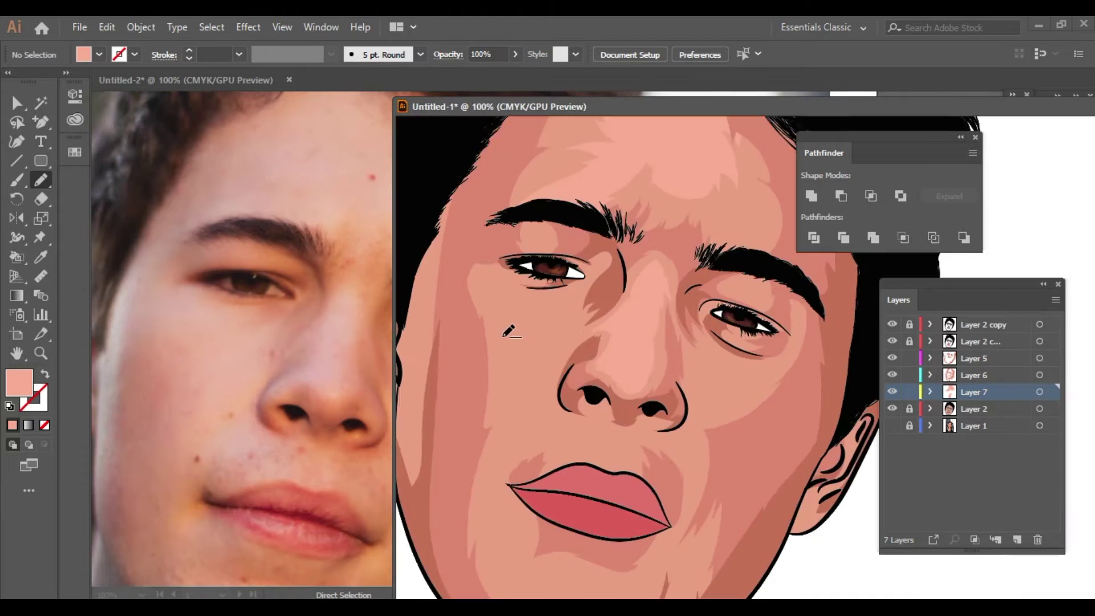
scroll(496, 330, "up", 2)
left_click_drag(549, 276, 472, 247)
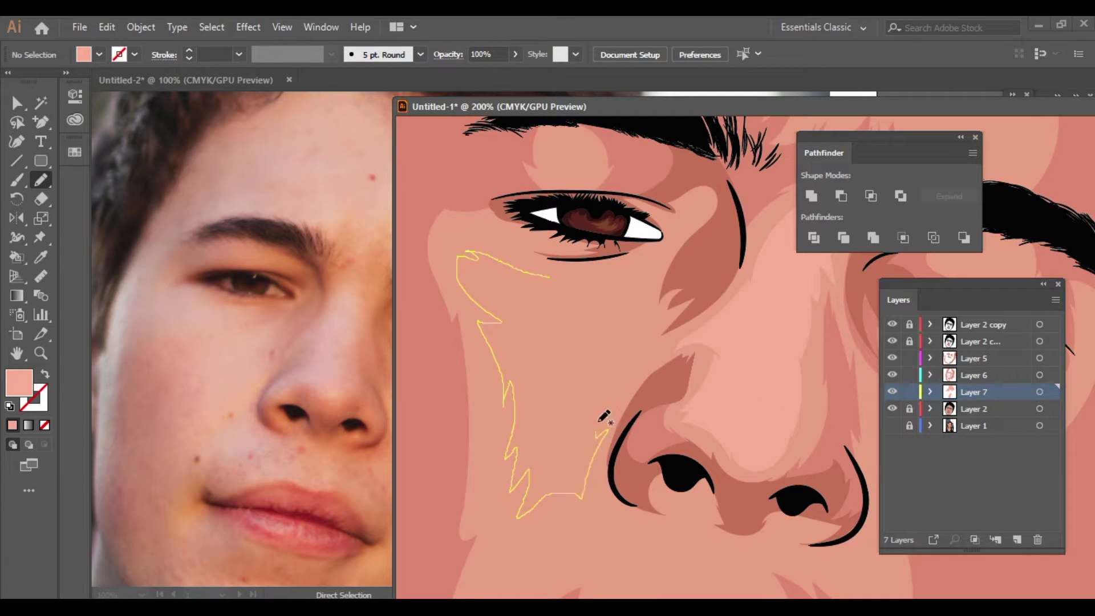
left_click_drag(530, 283, 536, 281)
scroll(536, 281, "down", 3)
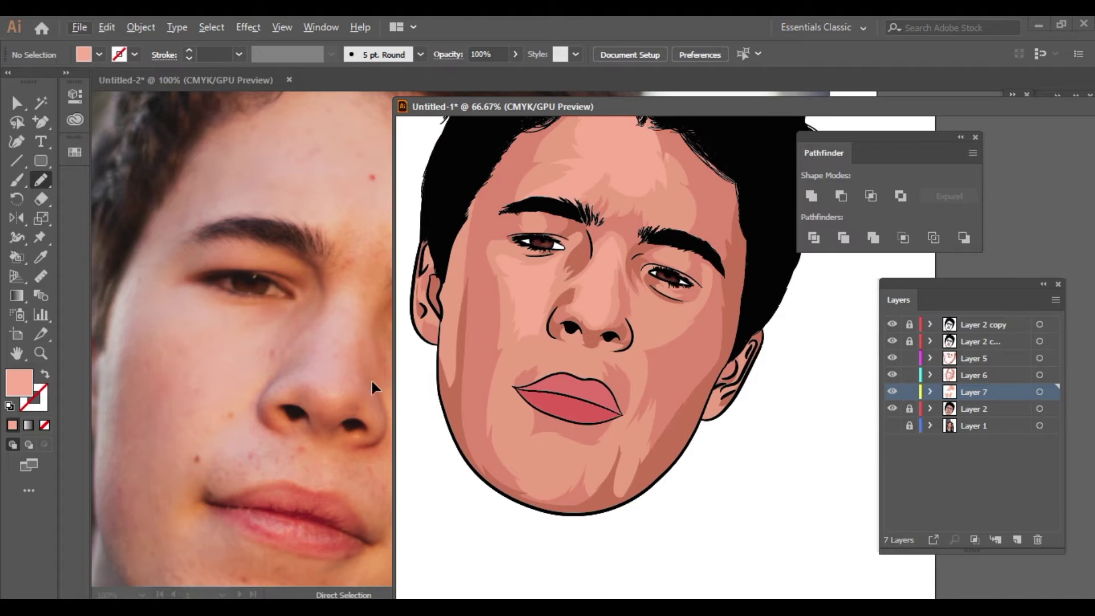
scroll(371, 379, "up", 1)
Draw a light pink highlight under the right eye
scroll(674, 314, "up", 2)
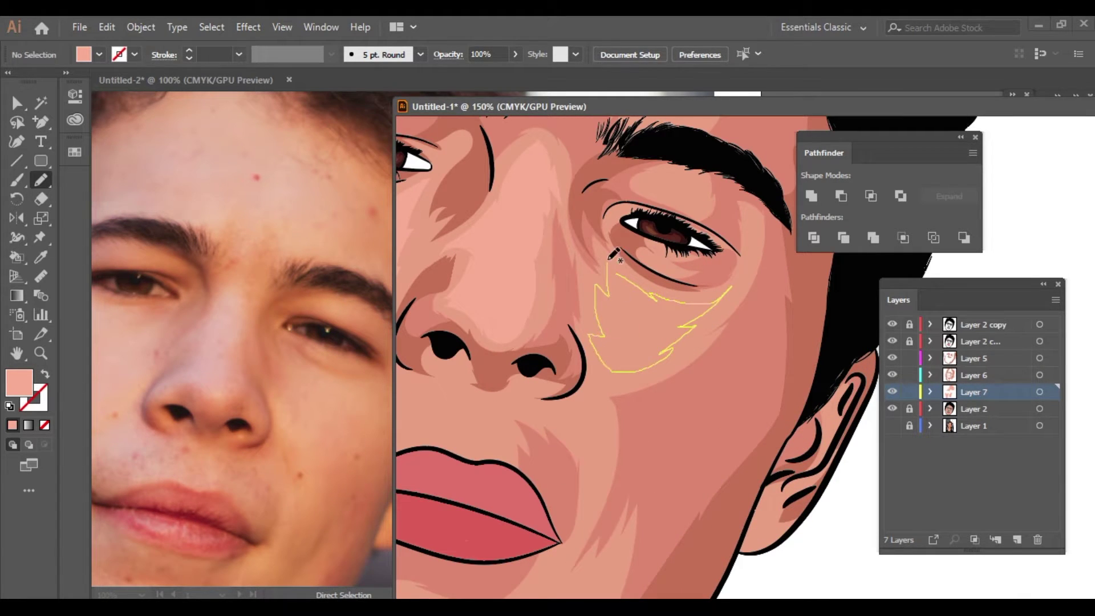
left_click_drag(614, 255, 613, 255)
scroll(613, 255, "down", 3)
scroll(189, 505, "down", 2)
scroll(123, 398, "up", 3)
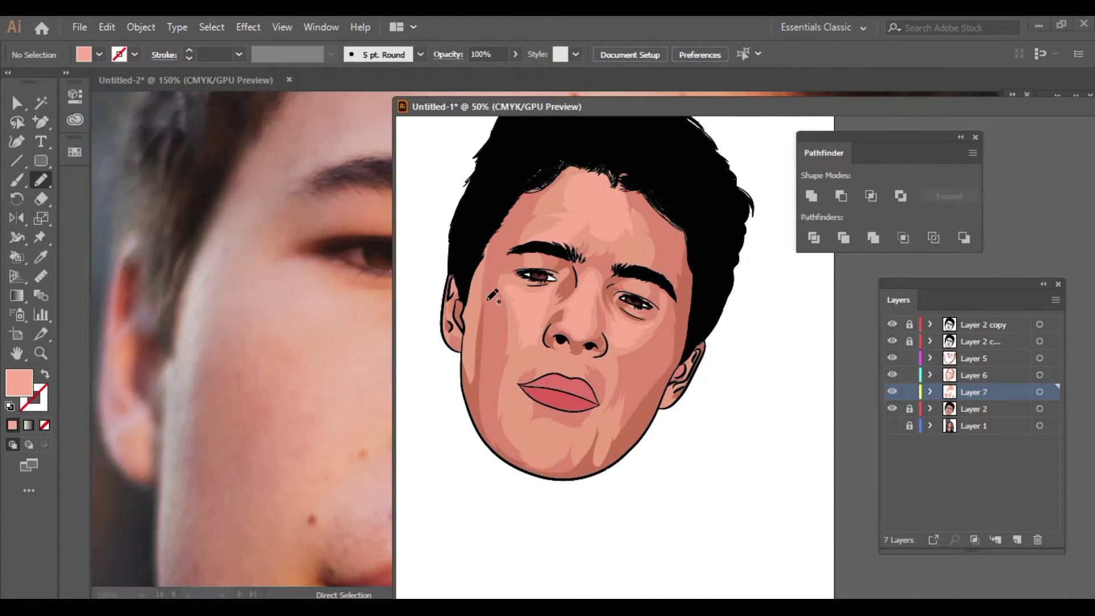
Add a highlight edge along the hairline
scroll(517, 216, "up", 2)
left_click_drag(485, 268, 486, 269)
scroll(486, 269, "up", 3)
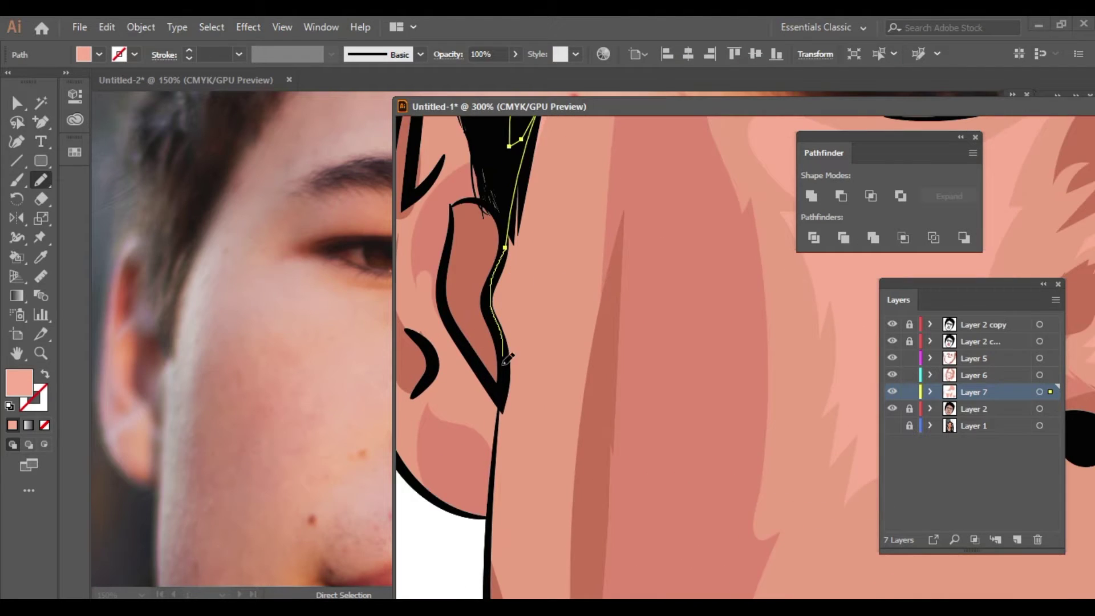
Draw a long pink highlight along the cheek, then deselect it
scroll(513, 319, "up", 2)
scroll(188, 342, "down", 2)
scroll(570, 342, "down", 3)
left_click_drag(587, 528, 631, 215)
scroll(643, 183, "up", 1)
scroll(627, 274, "down", 2)
scroll(547, 301, "down", 2)
key("ctrl+shift+a")
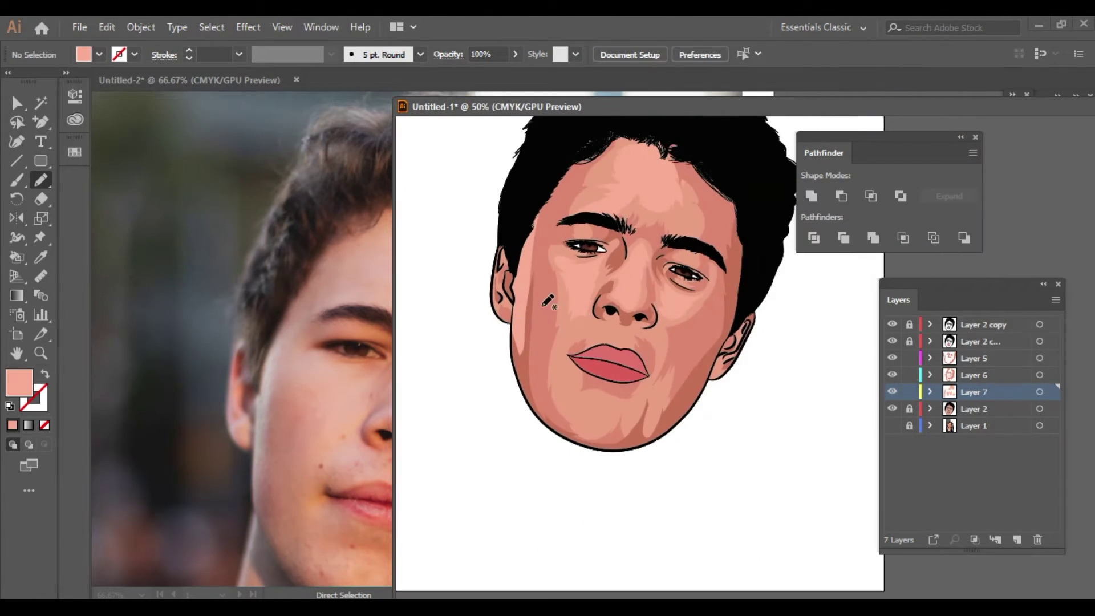
scroll(526, 292, "up", 2)
Draw light pink highlights down the face's left edge, beside the nose and above the lip
scroll(525, 291, "up", 1)
mouse_move(541, 214)
left_mouse_down()
mouse_move(523, 478)
mouse_move(556, 377)
left_mouse_up()
scroll(577, 195, "down", 1)
scroll(578, 280, "up", 2)
scroll(578, 365, "down", 3)
scroll(577, 365, "down", 1)
scroll(578, 365, "up", 1)
scroll(578, 365, "up", 1)
scroll(571, 296, "up", 2)
left_click_drag(576, 265, 532, 281)
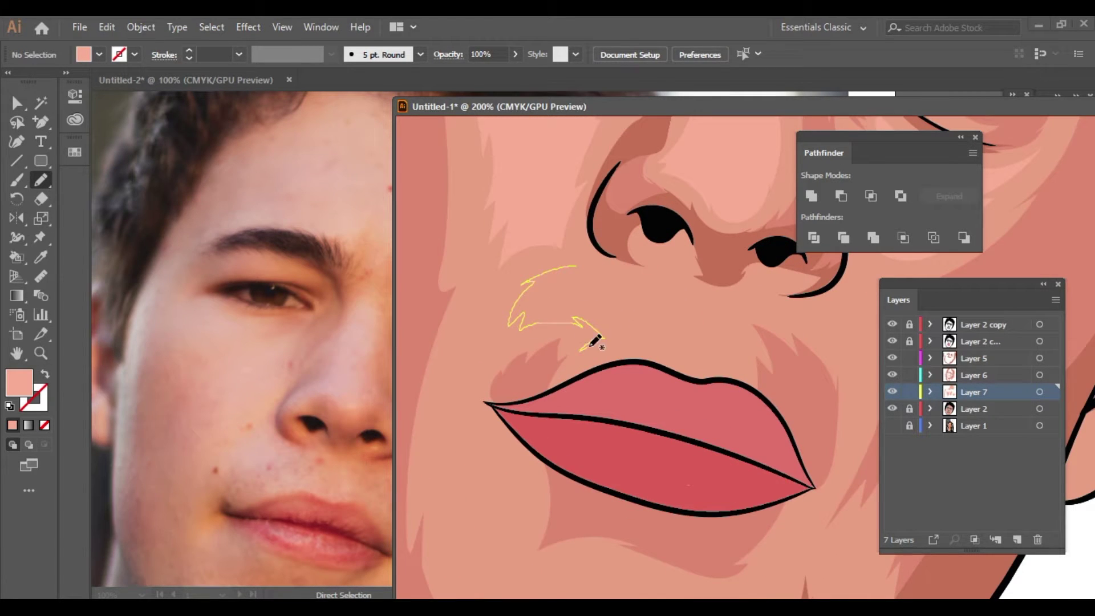
left_click_drag(586, 347, 621, 359)
left_click_drag(594, 268, 529, 321)
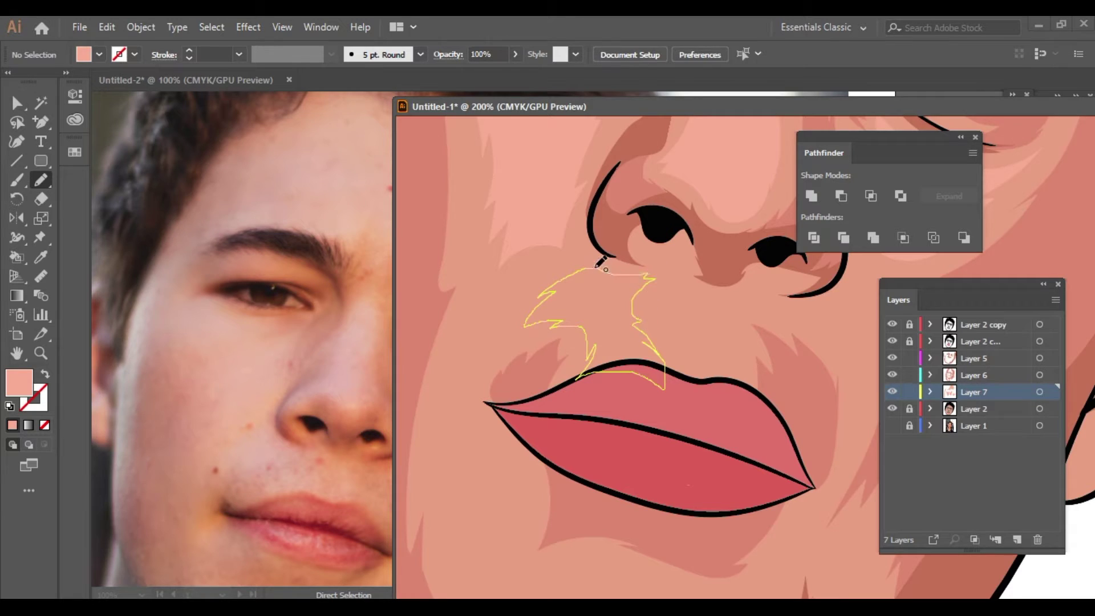
Add light pink highlights between the nose and upper lip and under the nose
scroll(600, 264, "down", 4)
scroll(589, 276, "up", 3)
scroll(571, 292, "up", 1)
left_click_drag(549, 323, 575, 288)
scroll(574, 289, "down", 4)
scroll(572, 367, "up", 1)
scroll(570, 366, "up", 3)
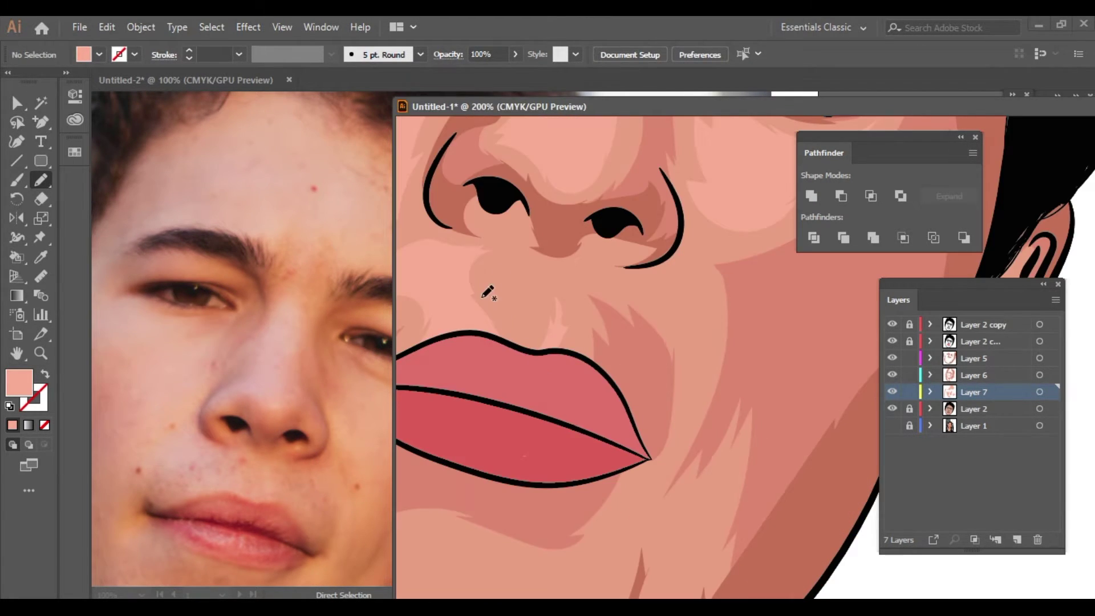
left_click_drag(467, 315, 500, 264)
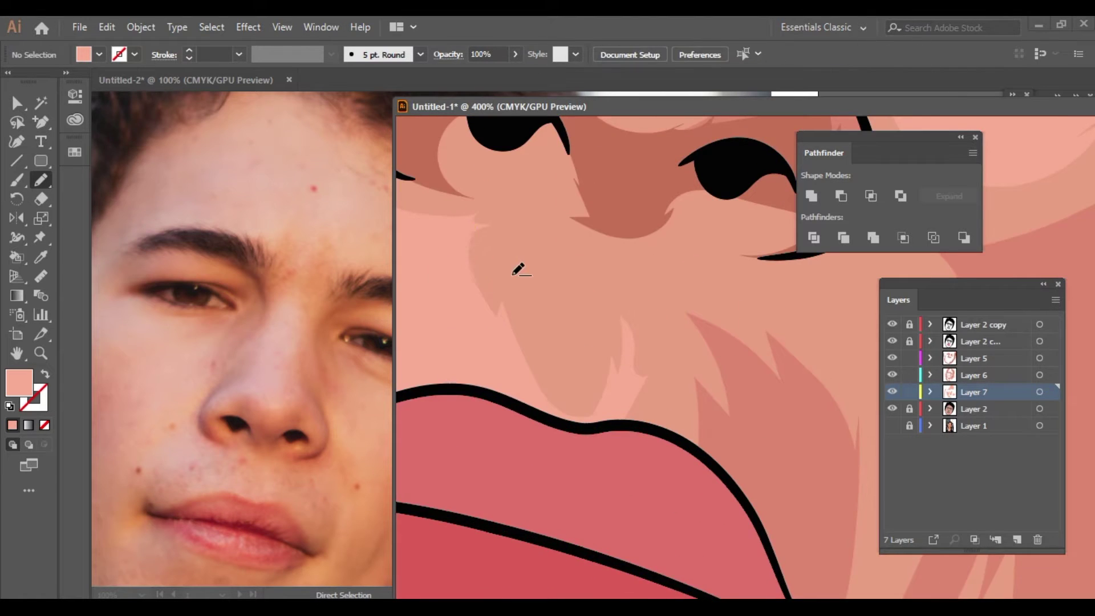
scroll(516, 264, "down", 3)
scroll(227, 466, "down", 1)
scroll(227, 466, "up", 1)
scroll(513, 379, "up", 2)
Draw light pink highlights below the lip corner, on the chin and lower cheek
scroll(513, 378, "up", 1)
left_click_drag(648, 371, 656, 337)
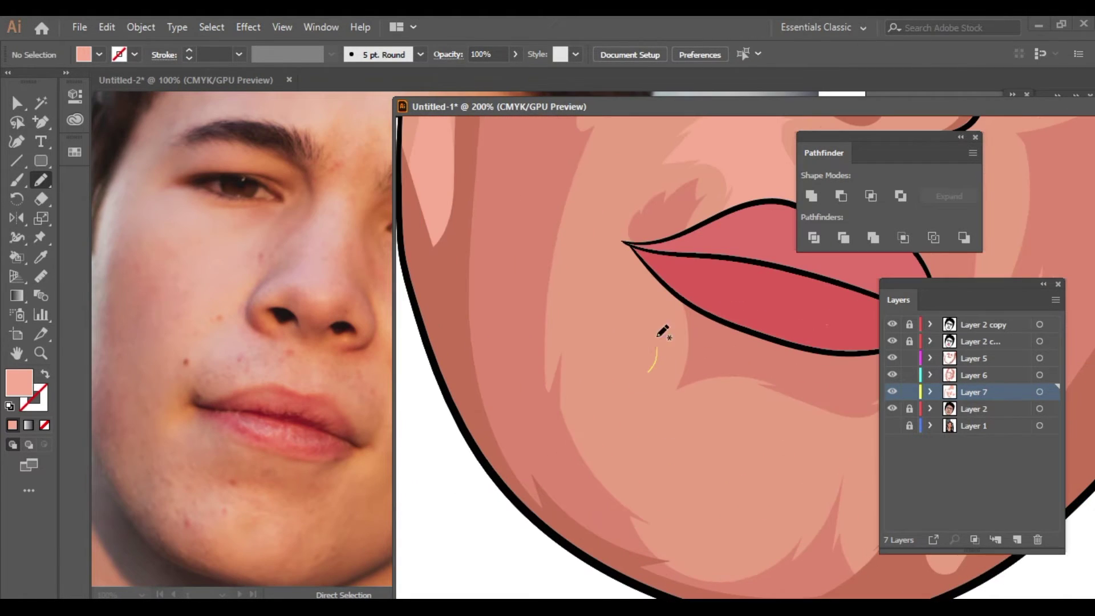
left_click_drag(604, 267, 660, 355)
scroll(678, 384, "down", 3)
scroll(622, 389, "up", 2)
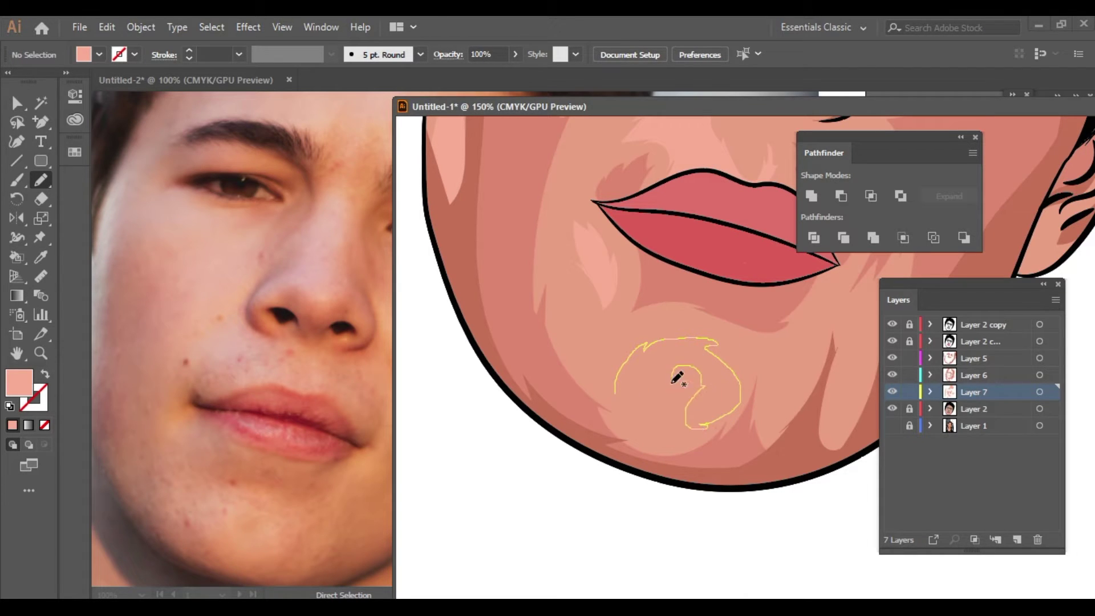
left_click_drag(641, 415, 615, 392)
scroll(671, 371, "down", 2)
scroll(583, 321, "up", 2)
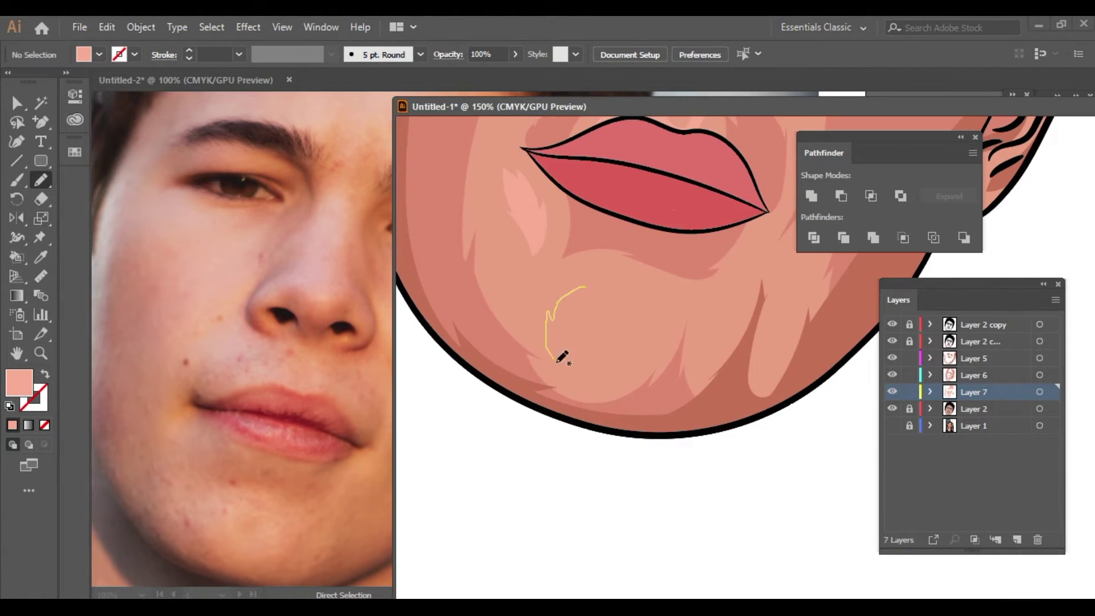
left_click_drag(599, 285, 593, 289)
scroll(596, 288, "down", 2)
scroll(574, 244, "up", 3)
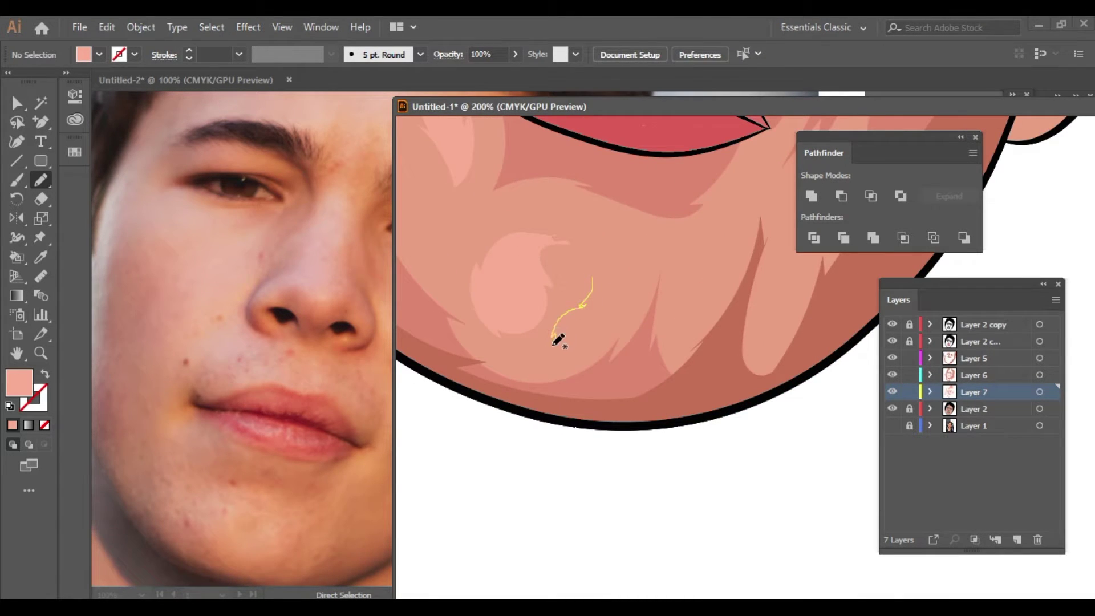
left_click_drag(596, 264, 598, 272)
scroll(632, 268, "down", 3)
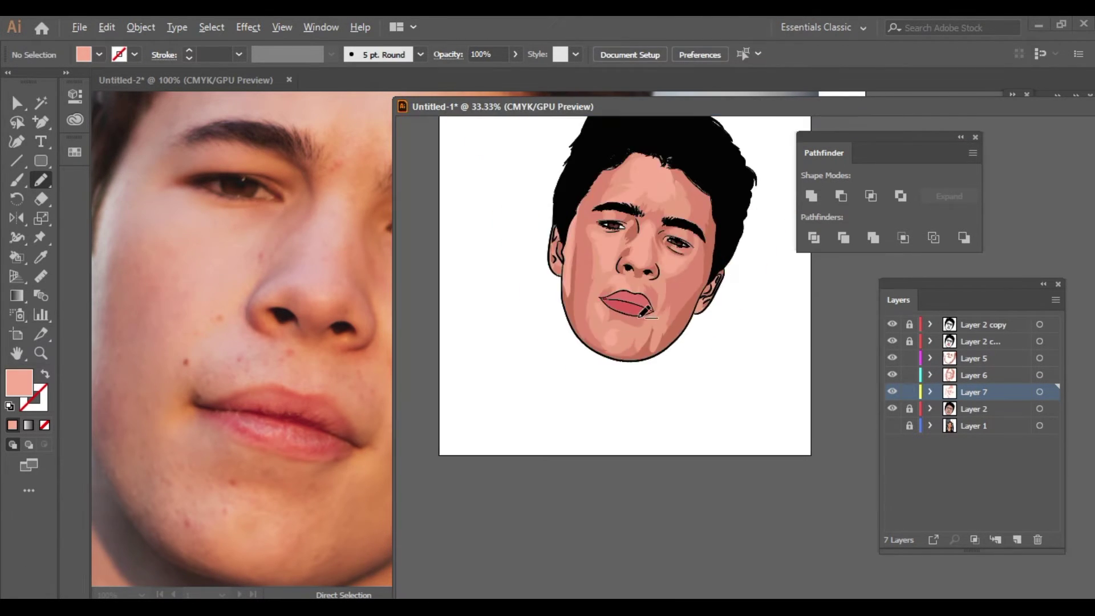
Add a new layer and set the fill to an even lighter pink
left_click(1017, 540)
key("i")
scroll(524, 276, "up", 2)
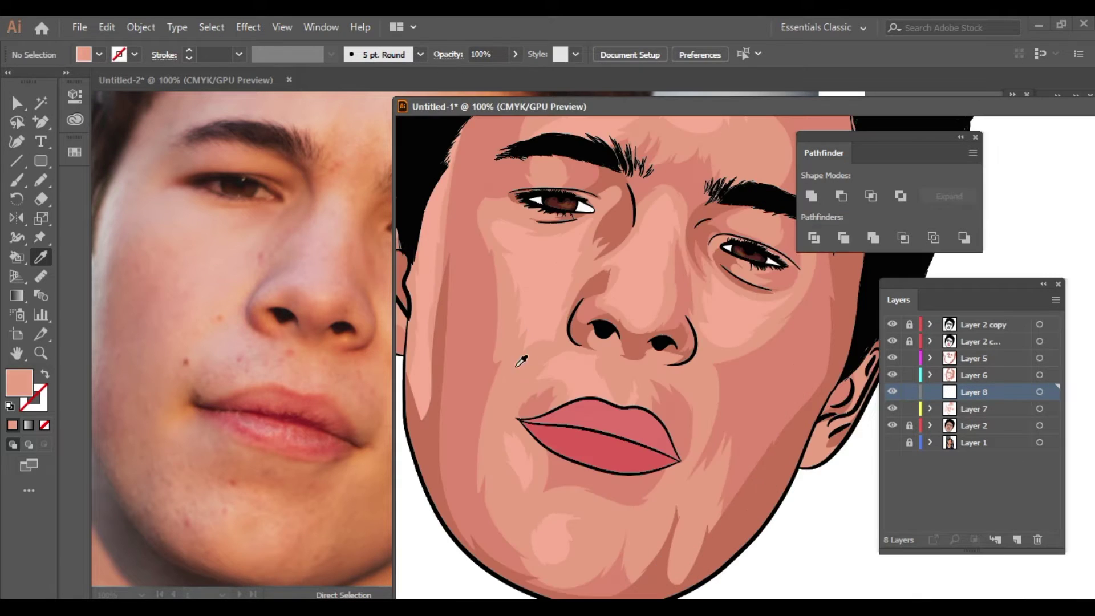
double_click(19, 382)
left_click(562, 251)
left_click(873, 254)
key("n")
scroll(570, 342, "up", 3)
Draw a closed highlight along the nose bridge, deselect it, and fit the view
left_click_drag(549, 373, 593, 294)
left_click_drag(627, 194, 663, 211)
scroll(662, 211, "up", 2)
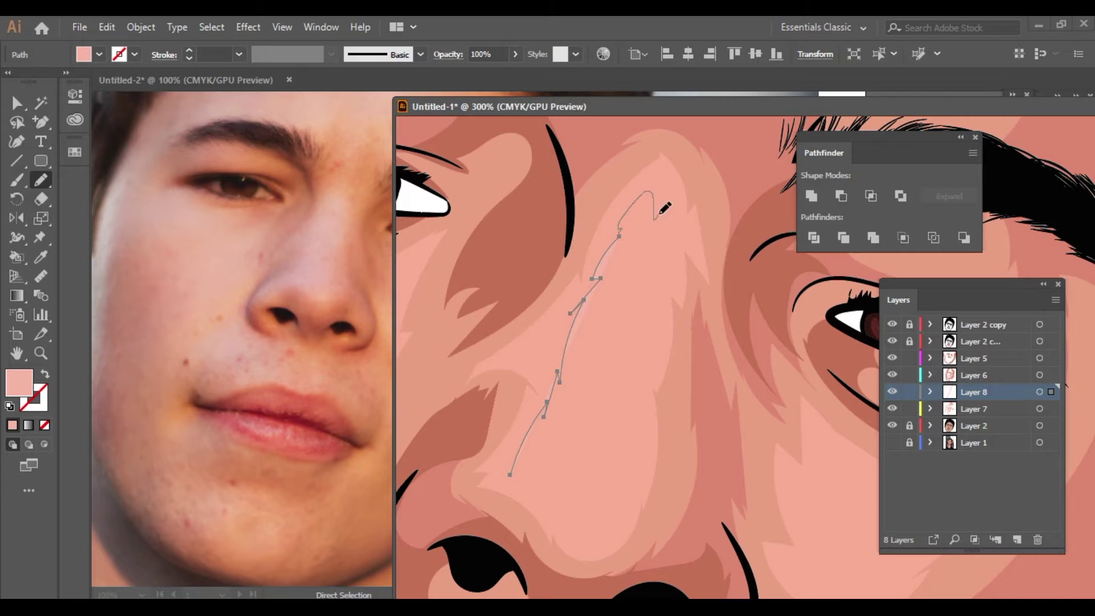
left_click_drag(497, 471, 509, 475)
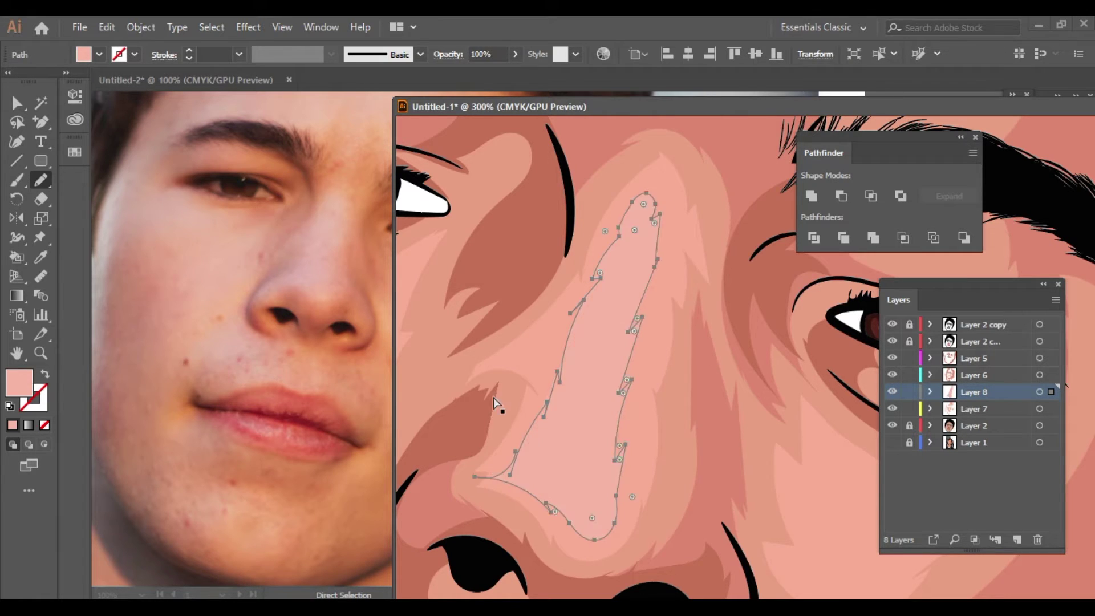
key("ctrl+shift+a")
key("ctrl+0")
scroll(344, 197, "down", 1)
scroll(294, 222, "up", 1)
Draw two lighter pink highlight shapes on the forehead
scroll(586, 355, "up", 2)
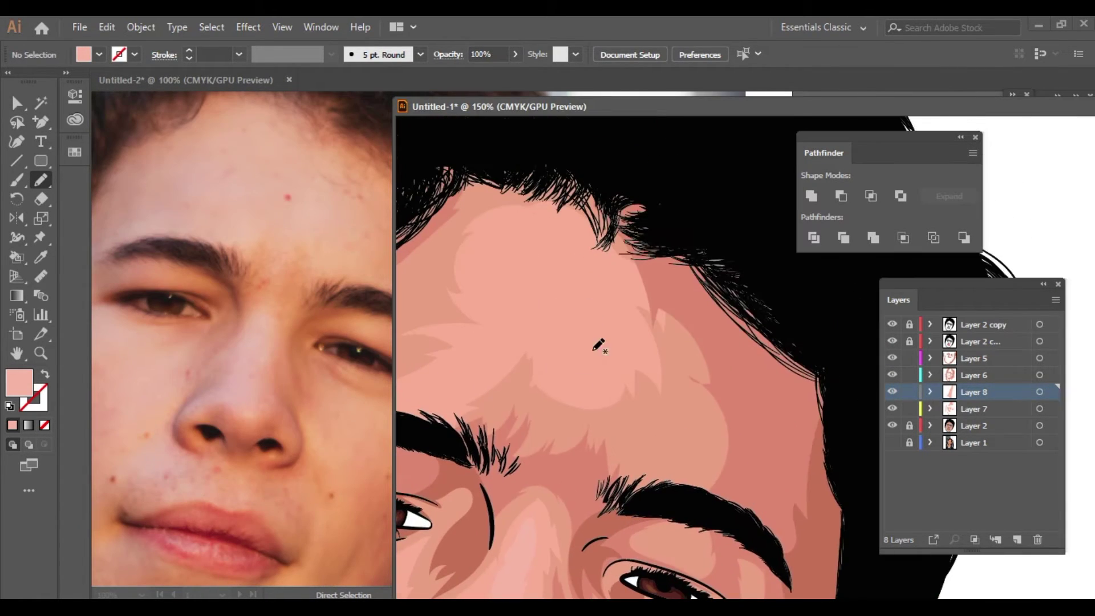
left_click_drag(446, 425, 596, 371)
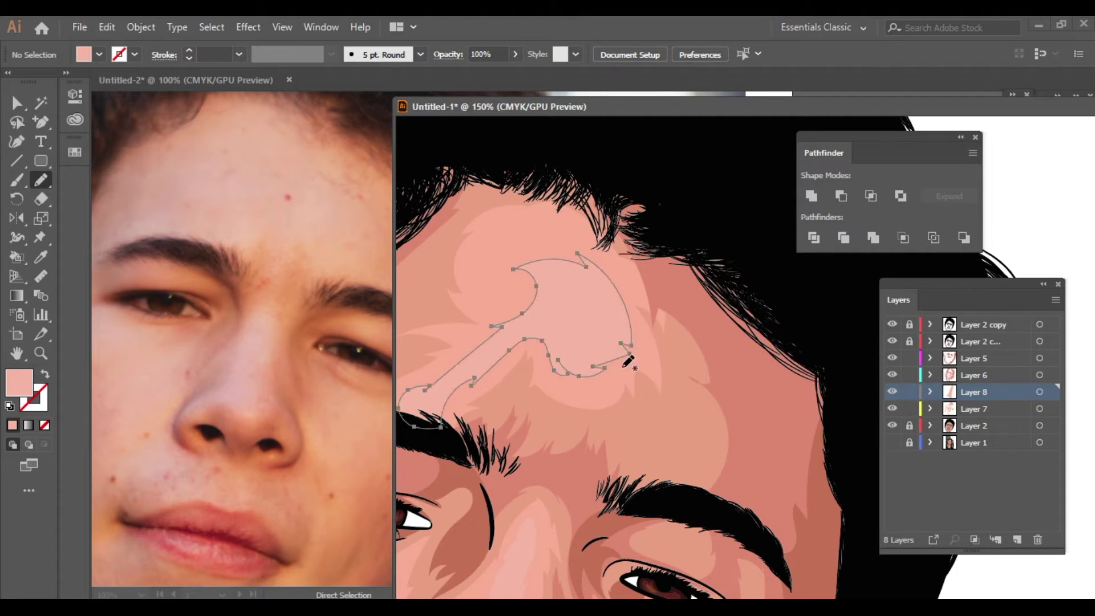
scroll(595, 257, "down", 1)
scroll(595, 257, "down", 1)
scroll(595, 258, "up", 2)
left_click_drag(572, 416, 567, 410)
scroll(625, 445, "down", 2)
scroll(221, 425, "down", 1)
scroll(512, 433, "up", 4)
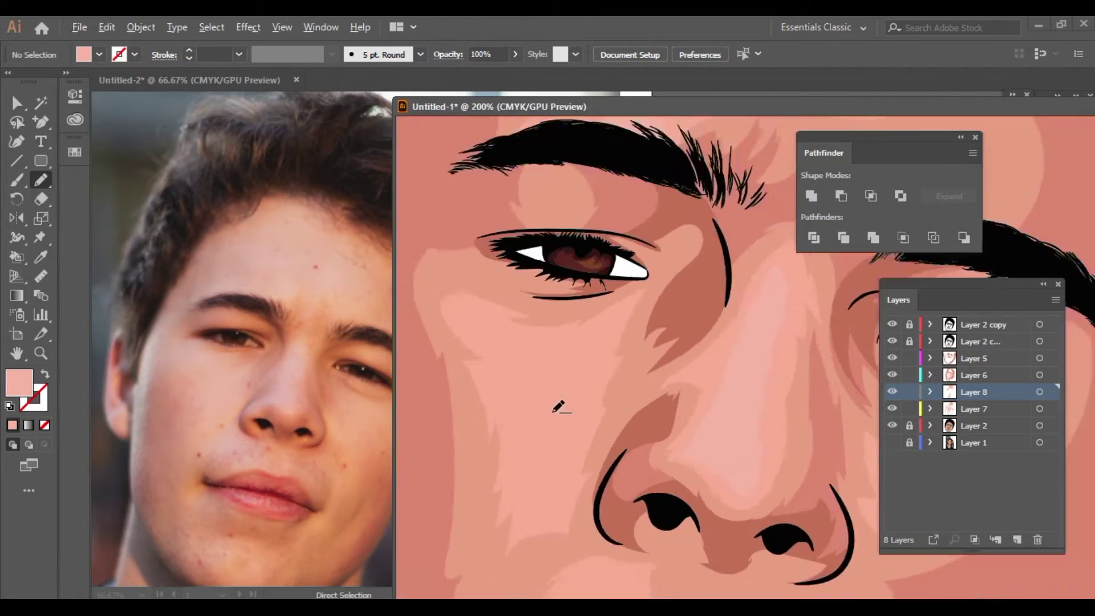
Draw a closed shadow shape on the cheek under the left eye
scroll(512, 433, "up", 1)
left_click_drag(639, 268, 505, 297)
mouse_move(527, 506)
left_mouse_down()
mouse_move(600, 296)
mouse_move(708, 399)
left_mouse_up()
scroll(601, 296, "down", 4)
scroll(239, 342, "up", 2)
scroll(645, 345, "up", 5)
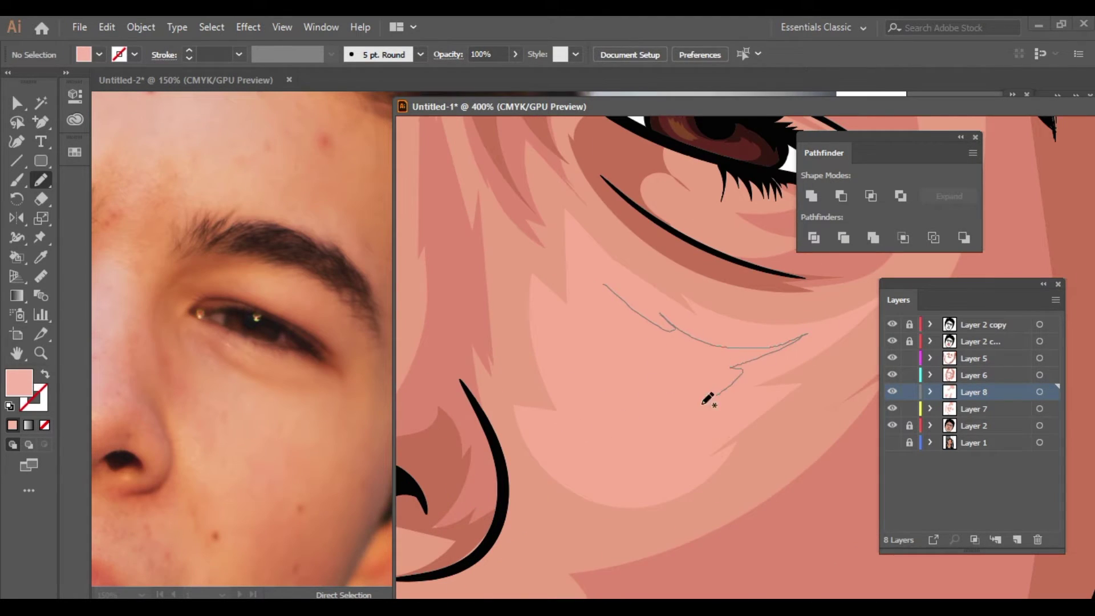
left_click_drag(578, 382, 603, 283)
scroll(750, 456, "down", 5)
scroll(232, 377, "down", 2)
scroll(184, 428, "down", 2)
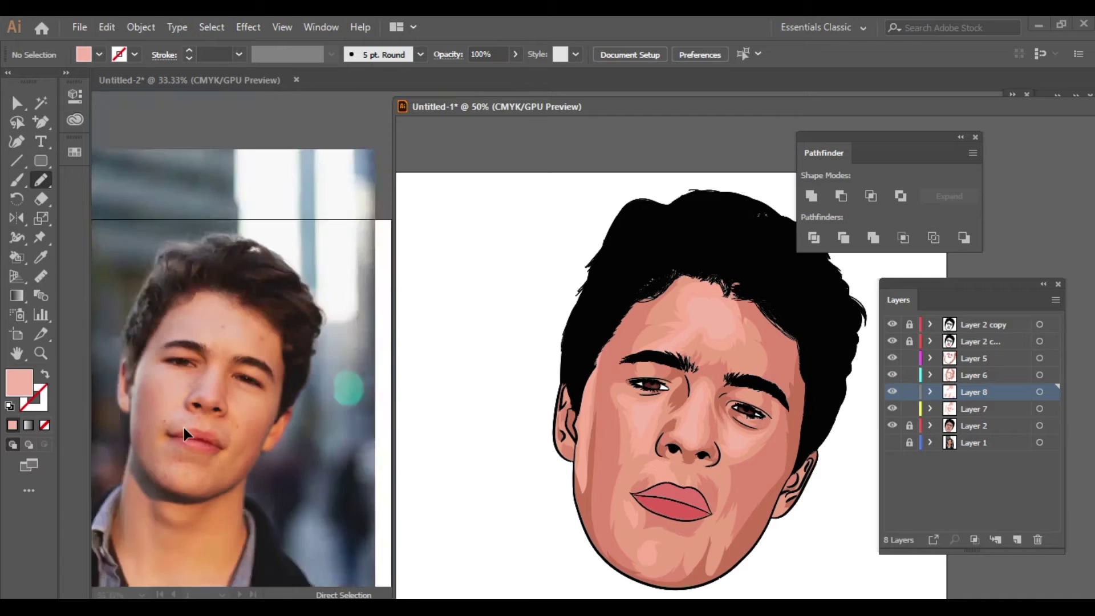
scroll(183, 427, "up", 4)
scroll(658, 469, "up", 3)
scroll(656, 469, "up", 2)
scroll(656, 469, "down", 5)
Draw a shadow shape down the left cheek and zoom out
scroll(323, 486, "down", 4)
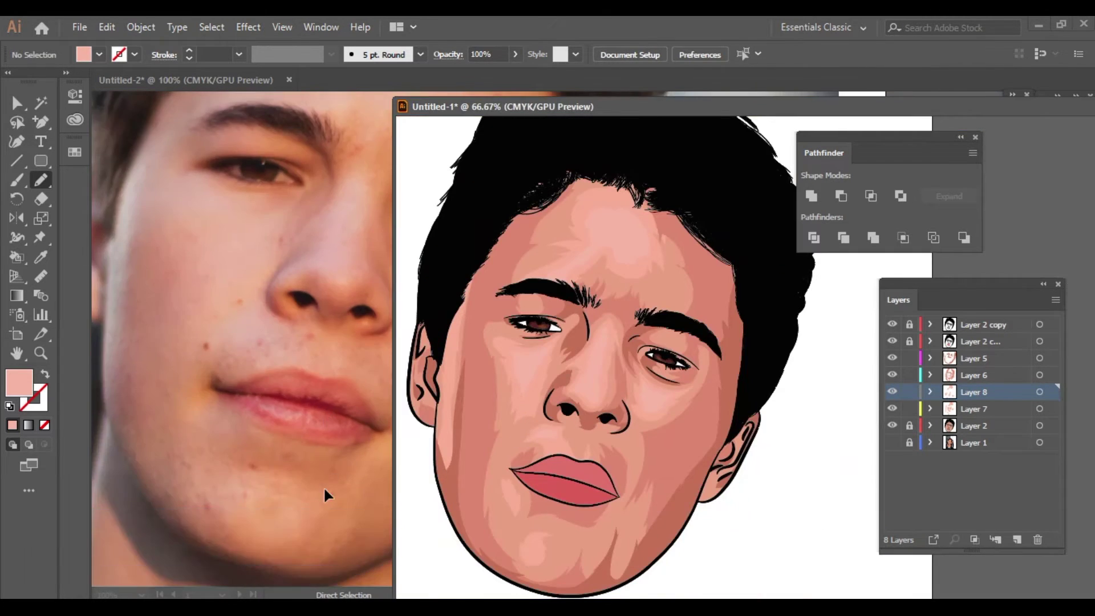
scroll(533, 432, "up", 3)
left_click_drag(664, 473, 676, 370)
left_click_drag(677, 303, 654, 565)
scroll(625, 462, "down", 3)
scroll(654, 313, "down", 3)
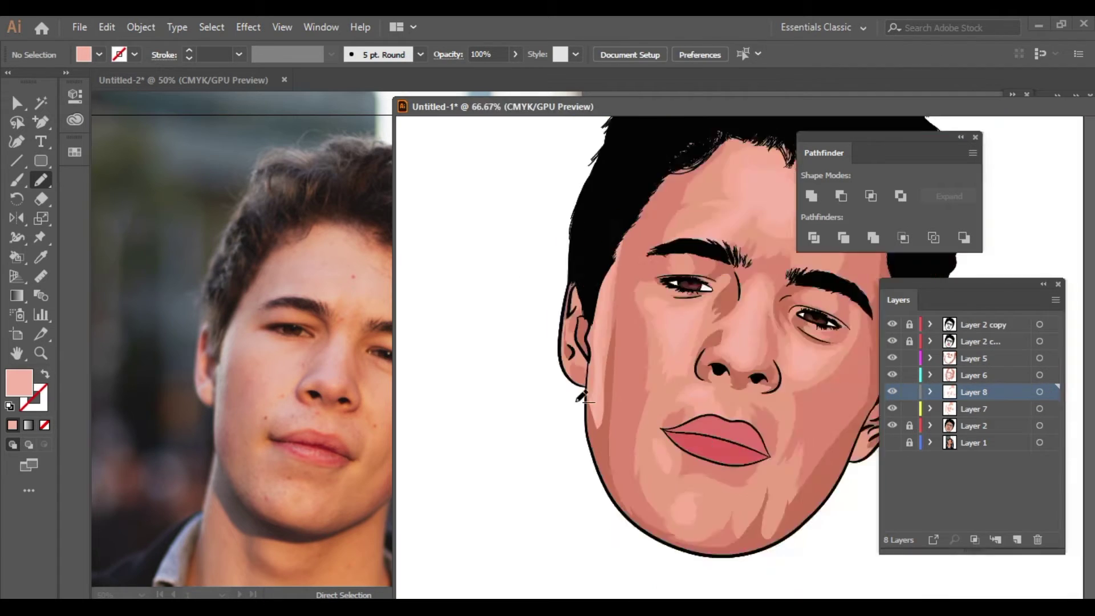
scroll(620, 402, "down", 2)
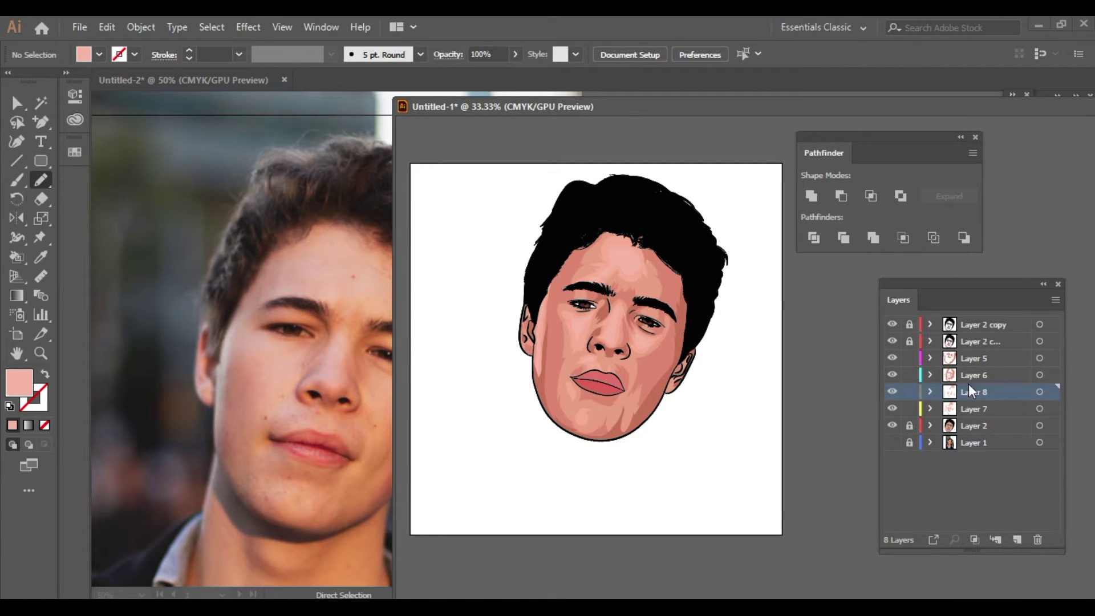
Add a layer above Layer 5 with a darker sampled skin-tone fill for Pencil drawing
left_click(992, 358)
left_click(1016, 539)
key("i")
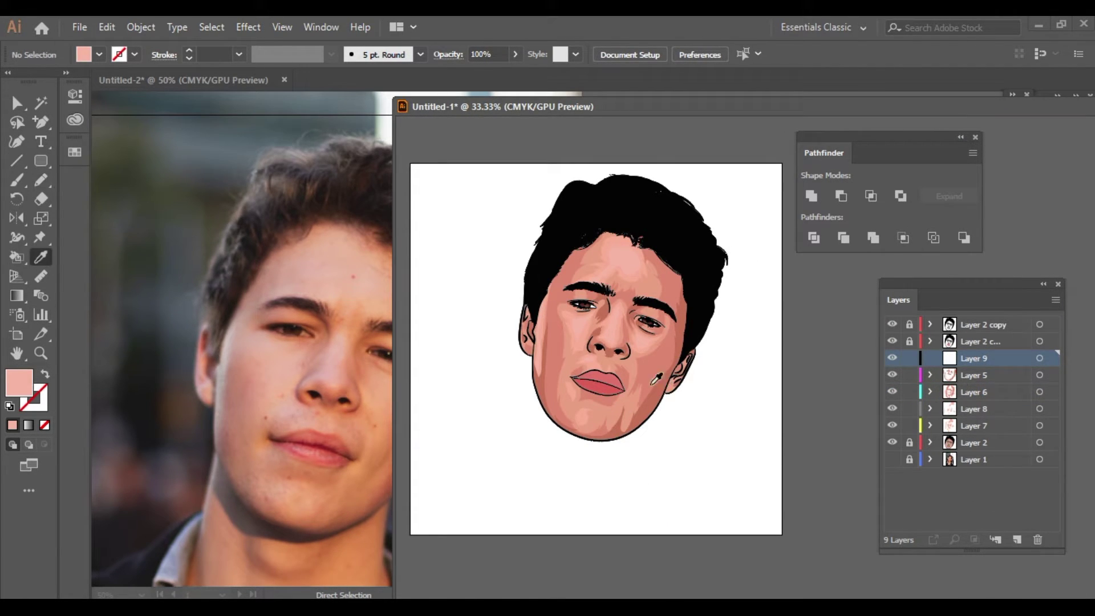
left_click(666, 387)
scroll(666, 388, "up", 3)
double_click(19, 382)
key("Return")
key("n")
scroll(392, 249, "down", 1)
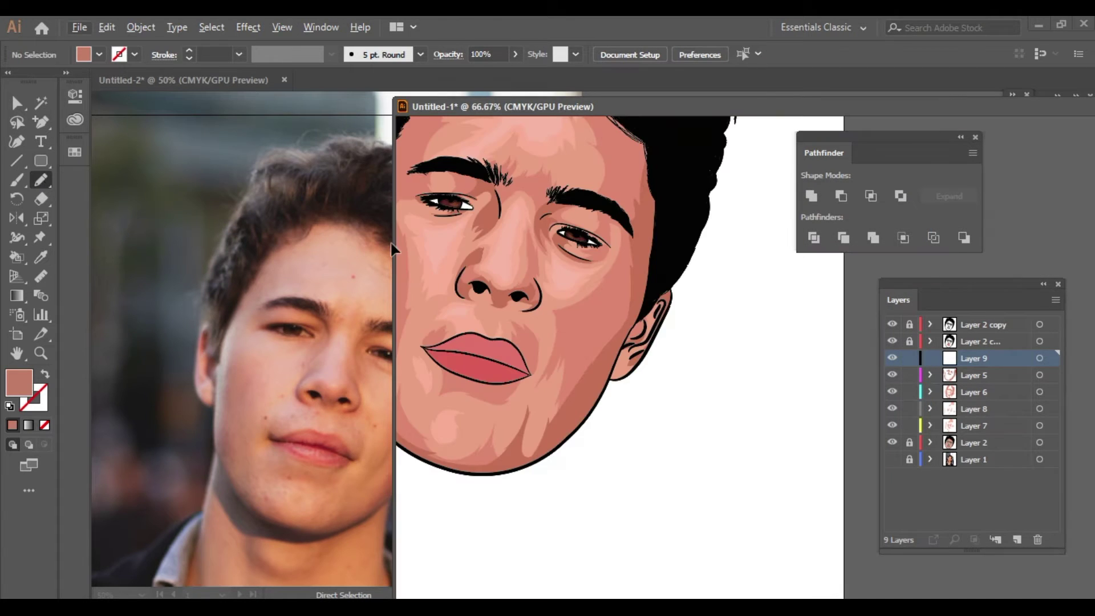
scroll(294, 341, "up", 2)
scroll(473, 252, "up", 1)
scroll(581, 277, "up", 2)
scroll(581, 276, "up", 2)
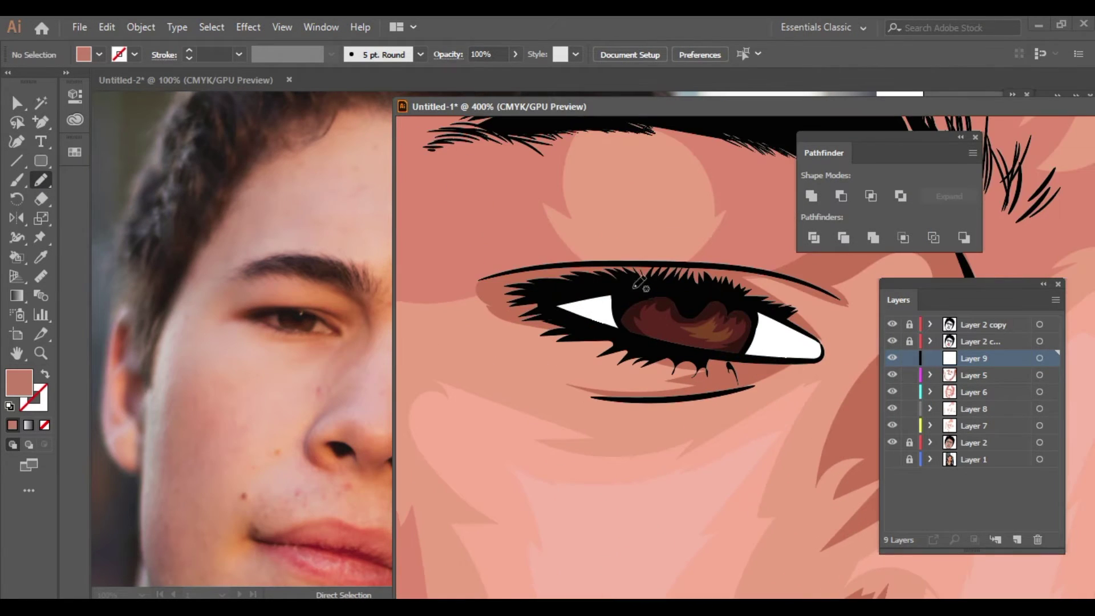
Draw a shadow at the eye's inner corner and darken it with Adjust Color Balance, black 19%
left_click_drag(664, 267, 534, 365)
left_click(106, 27)
left_click(376, 342)
left_click_drag(930, 303, 945, 374)
left_click(935, 326)
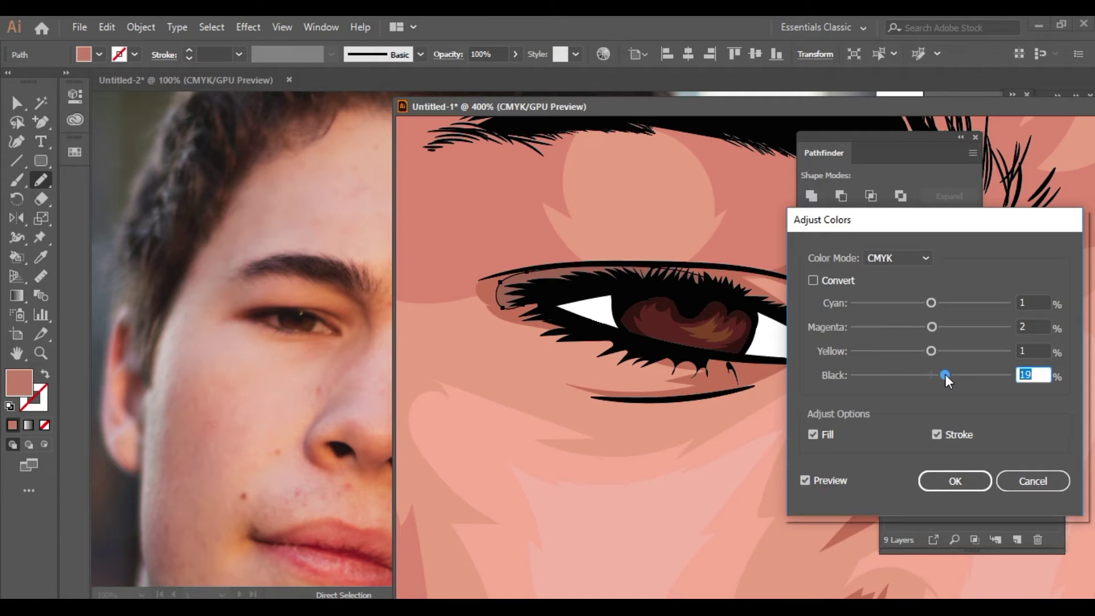
key("Return")
Recolour the eyebrow-to-nose shadow darker via Adjust Color Balance, lowering cyan and tuning magenta, yellow, black
scroll(823, 356, "down", 3)
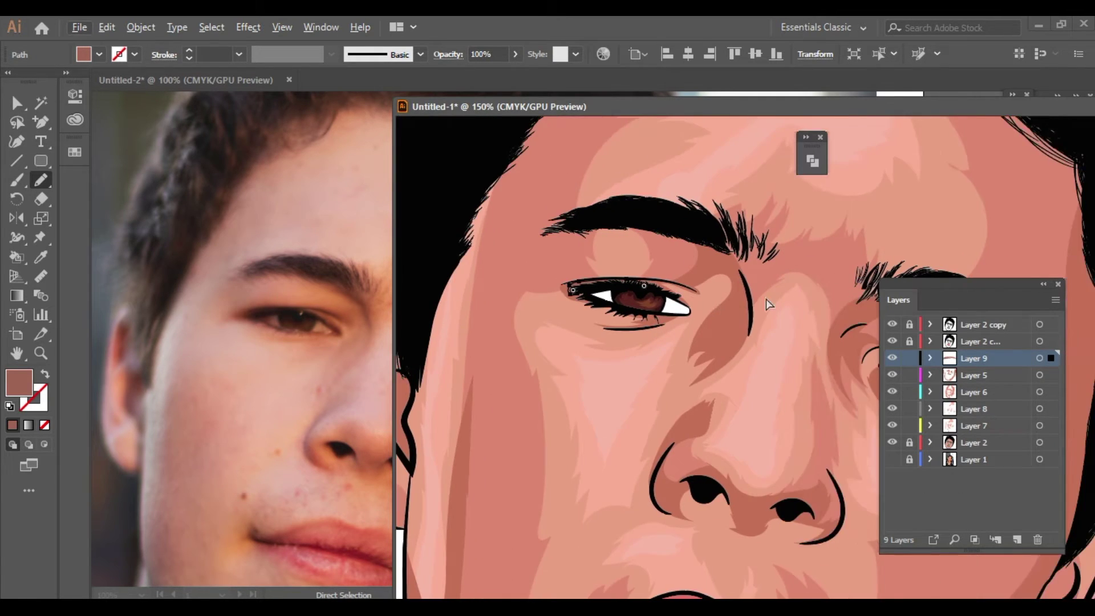
scroll(741, 257, "up", 2)
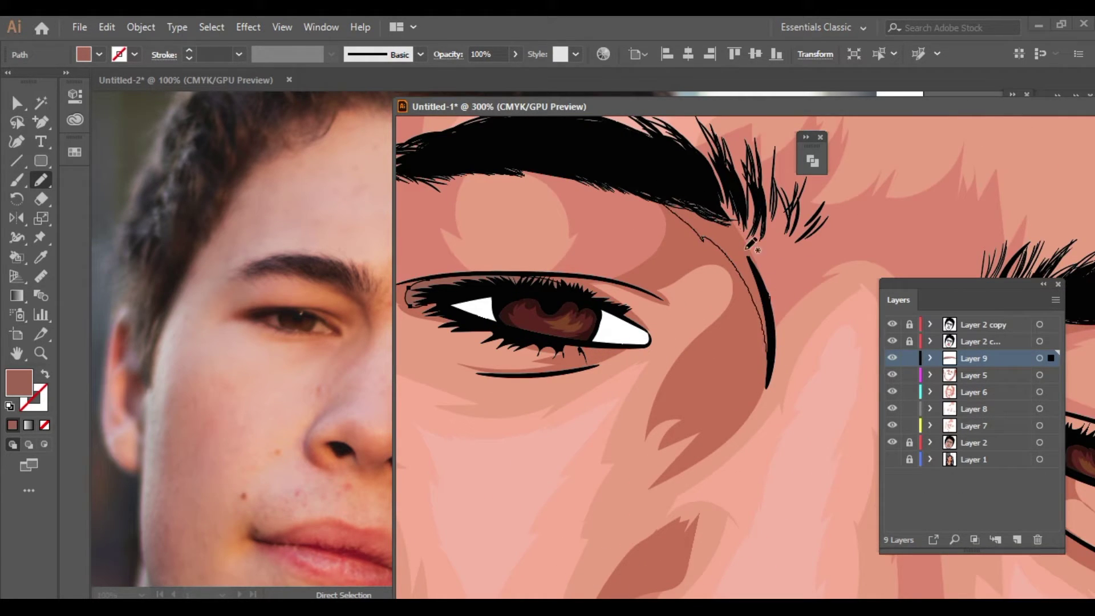
scroll(749, 245, "down", 3)
scroll(656, 319, "up", 3)
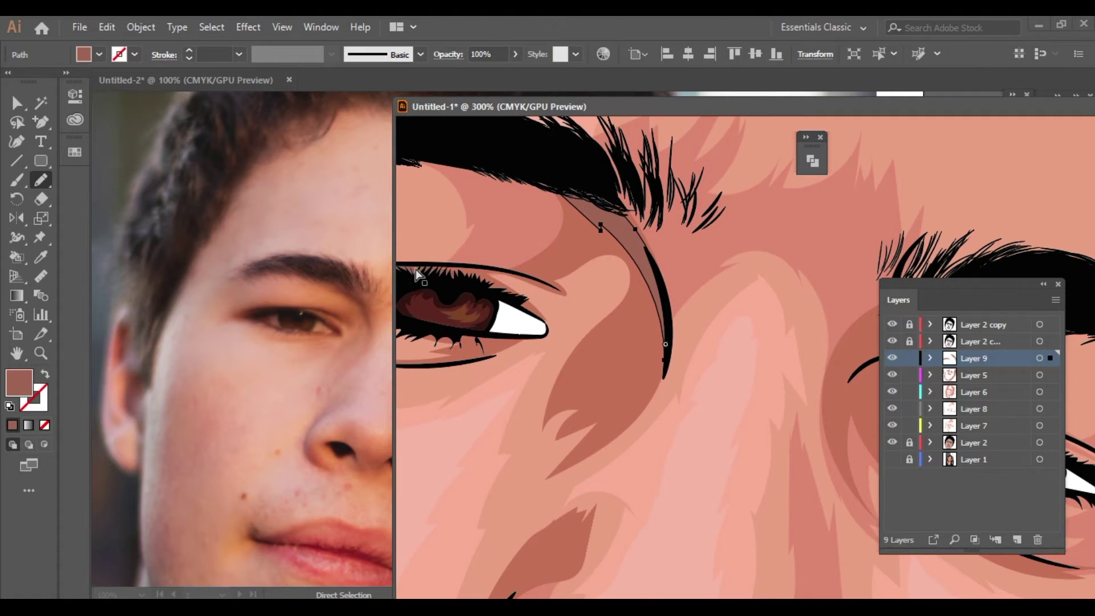
left_click_drag(419, 276, 585, 310)
left_click(107, 27)
mouse_move(143, 310)
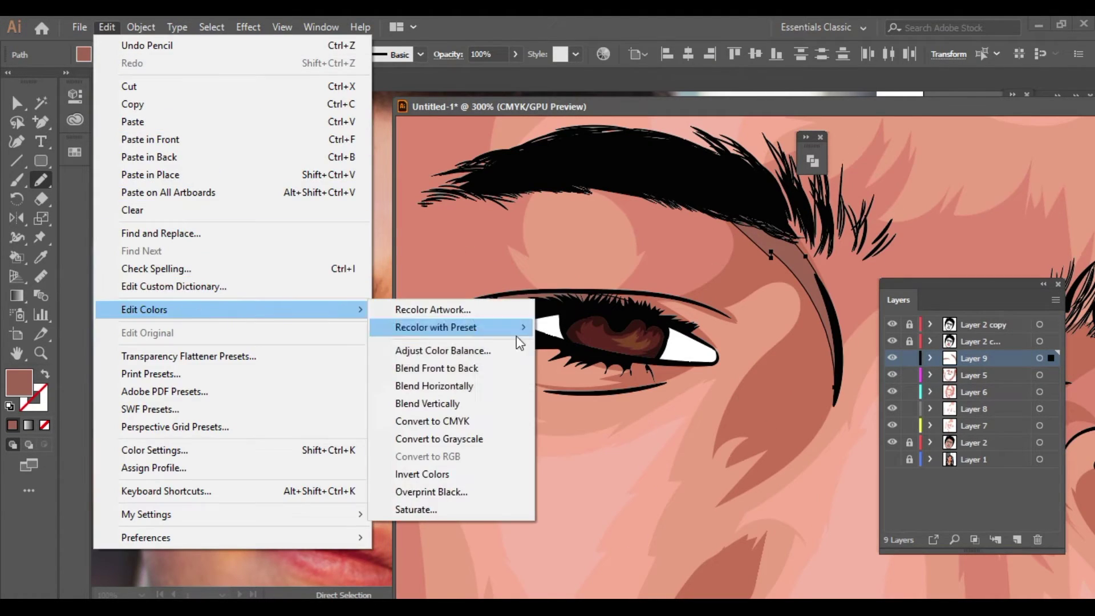
left_click(514, 350)
left_click_drag(798, 220, 713, 325)
left_click_drag(855, 327, 556, 268)
left_click_drag(555, 349, 556, 373)
mouse_move(555, 398)
left_mouse_down()
mouse_move(566, 398)
mouse_move(563, 424)
left_mouse_up()
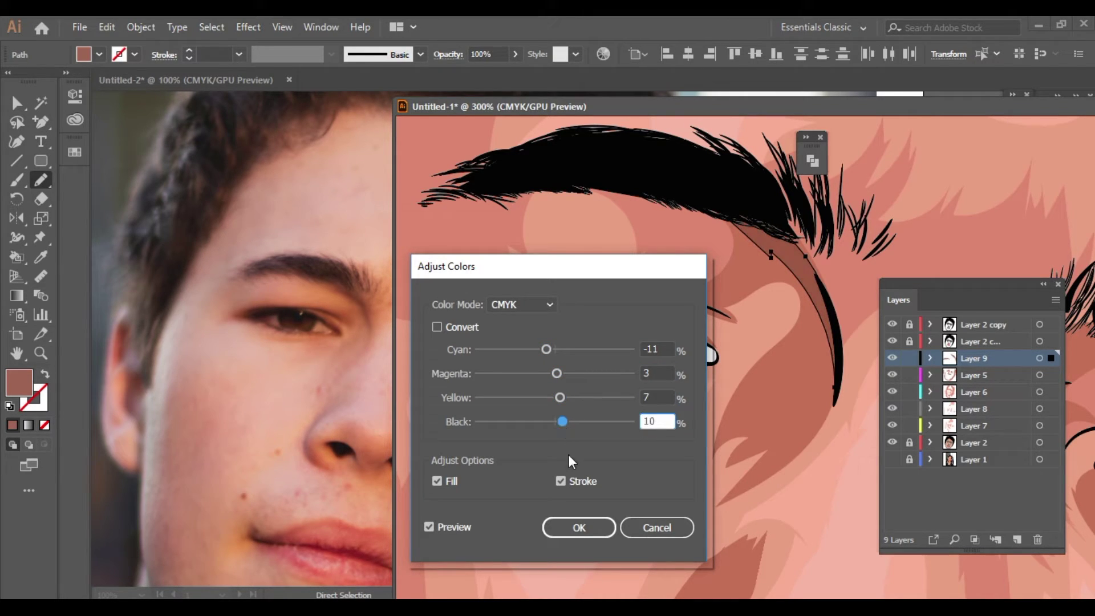
key("Return")
key("ctrl+minus")
key("ctrl+minus")
scroll(360, 366, "down", 2)
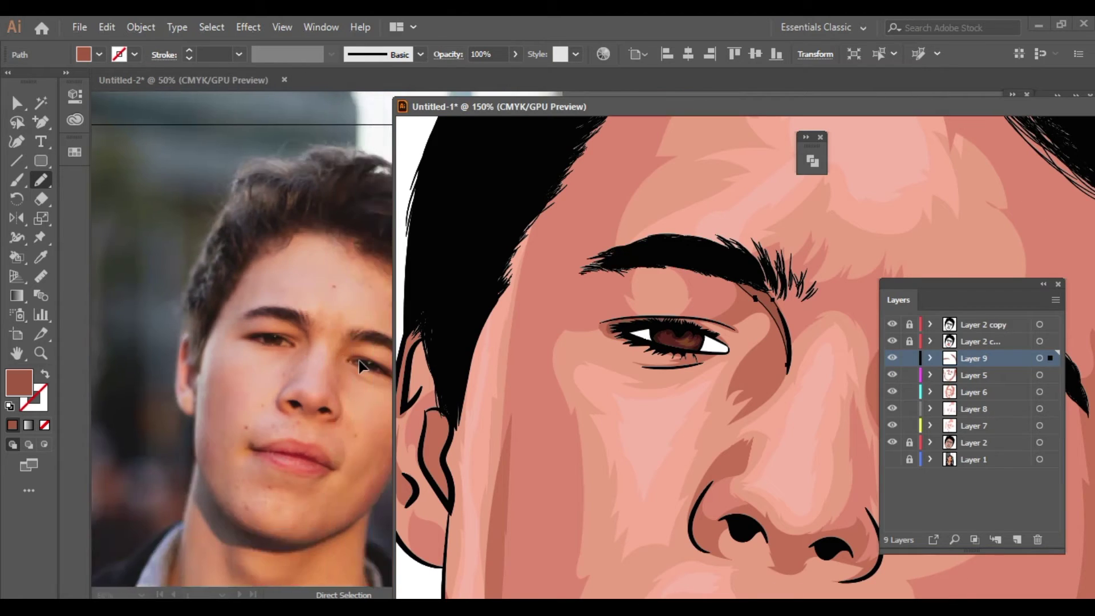
Draw and refine a darker shadow shape along the nose's lower curve and nostril edge
scroll(361, 366, "up", 2)
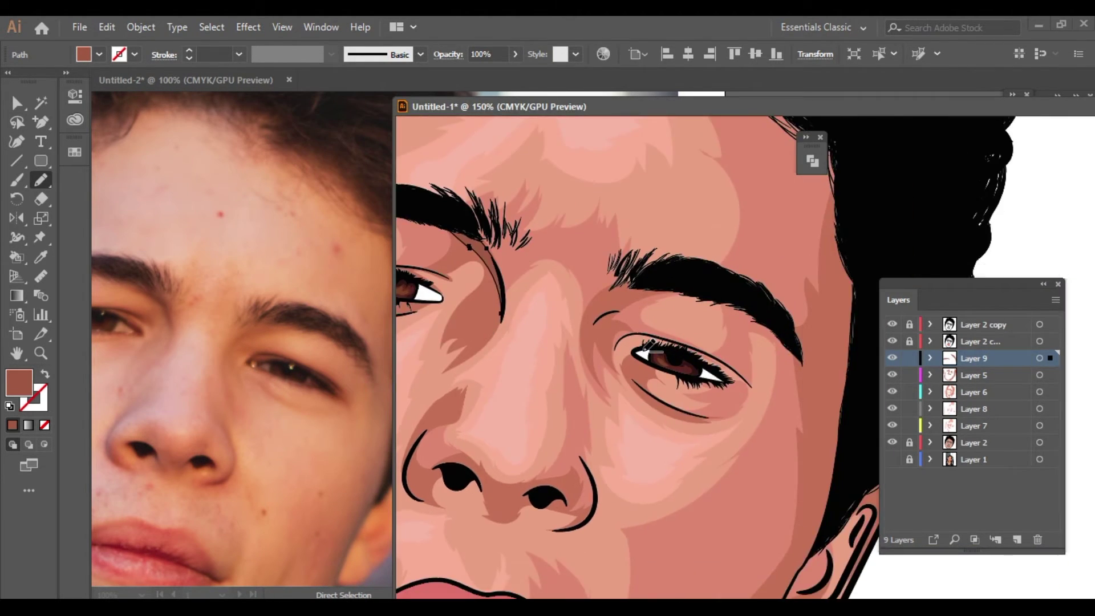
scroll(564, 352, "up", 3)
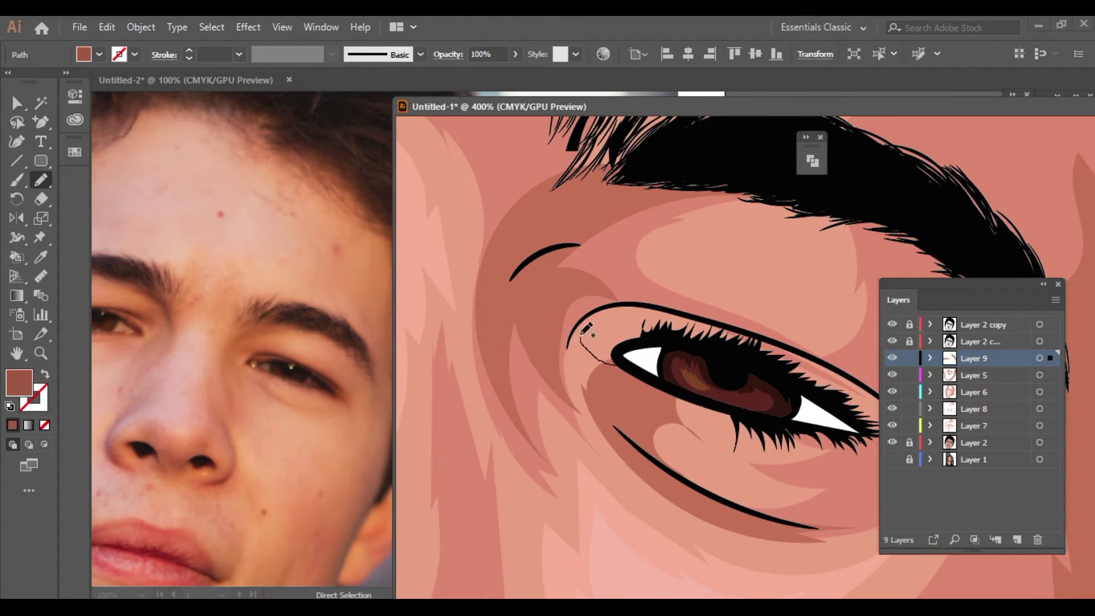
scroll(643, 343, "down", 3)
scroll(530, 251, "up", 3)
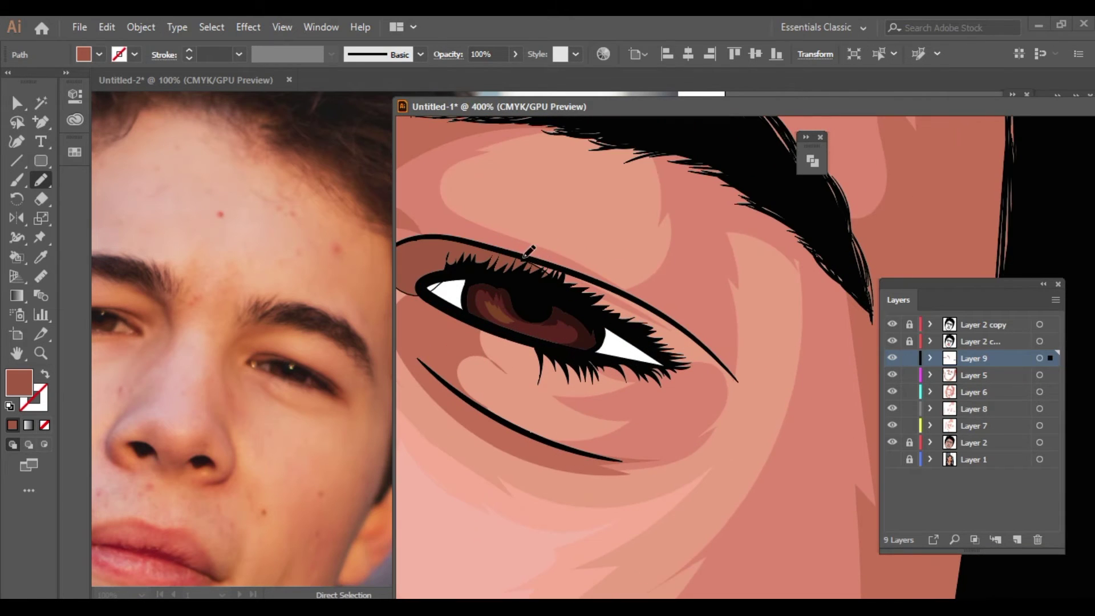
scroll(696, 348, "down", 5)
scroll(654, 433, "up", 4)
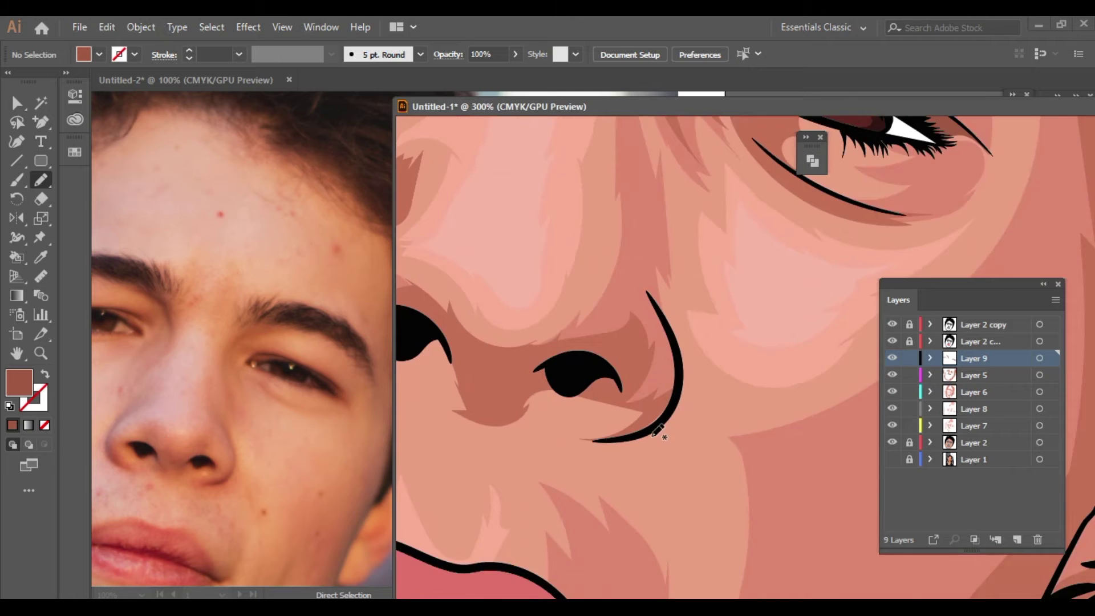
scroll(650, 453, "up", 2)
mouse_move(564, 471)
left_mouse_down()
mouse_move(679, 402)
mouse_move(521, 472)
left_mouse_up()
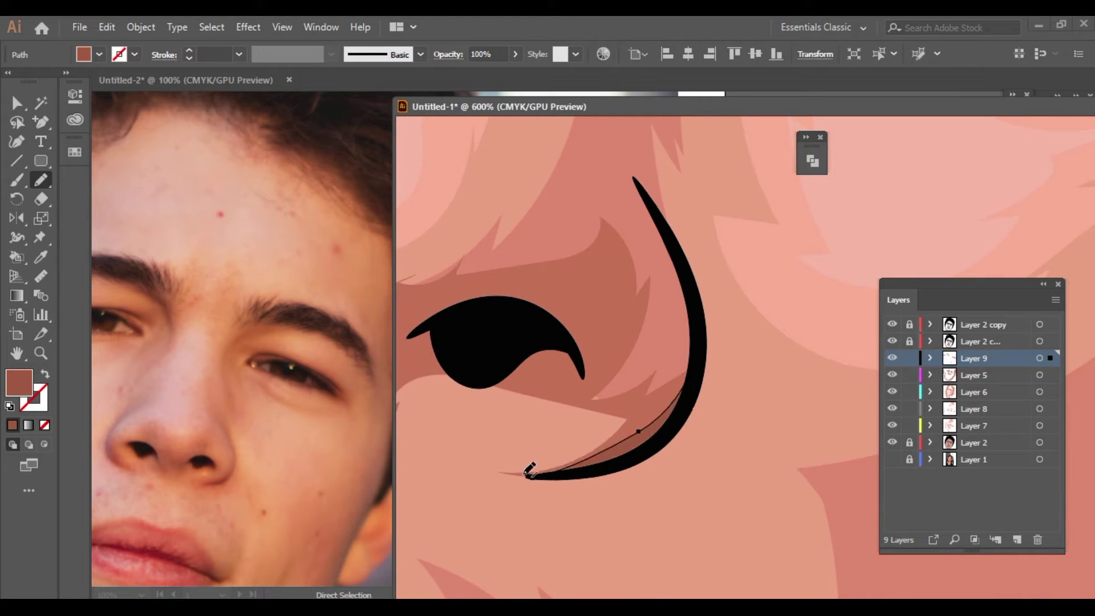
scroll(513, 456, "down", 3)
scroll(479, 375, "up", 3)
left_click_drag(478, 375, 556, 518)
left_click_drag(482, 371, 565, 516)
scroll(648, 489, "down", 5)
scroll(610, 407, "down", 2)
scroll(186, 416, "down", 3)
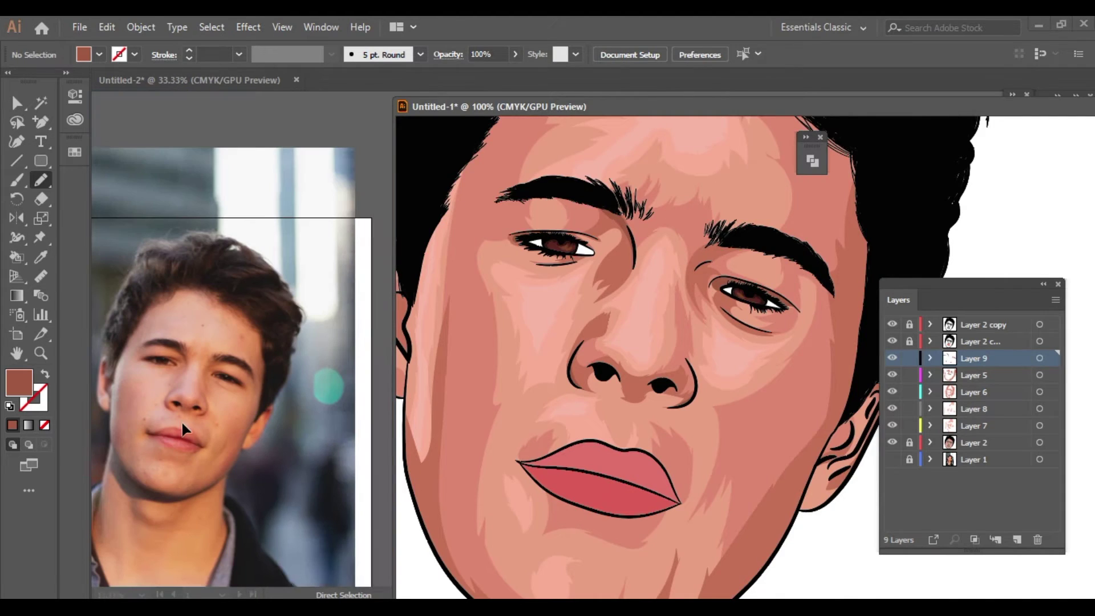
Draw darker skin-tone shadow strokes down along the jaw's lower outline
scroll(186, 416, "left", 1)
scroll(573, 455, "up", 3)
scroll(472, 283, "up", 1)
left_click_drag(432, 251, 558, 557)
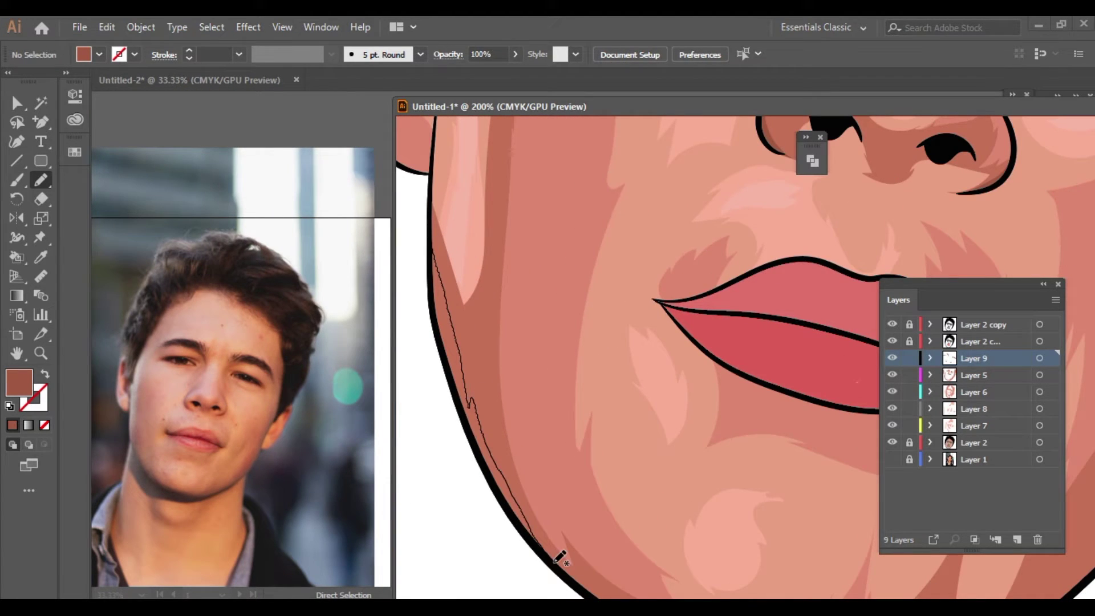
scroll(435, 386, "up", 1)
scroll(733, 435, "down", 2)
scroll(501, 331, "down", 1)
mouse_move(480, 320)
left_mouse_down()
mouse_move(681, 481)
mouse_move(881, 561)
left_mouse_up()
scroll(520, 409, "down", 2)
scroll(520, 408, "right", 4)
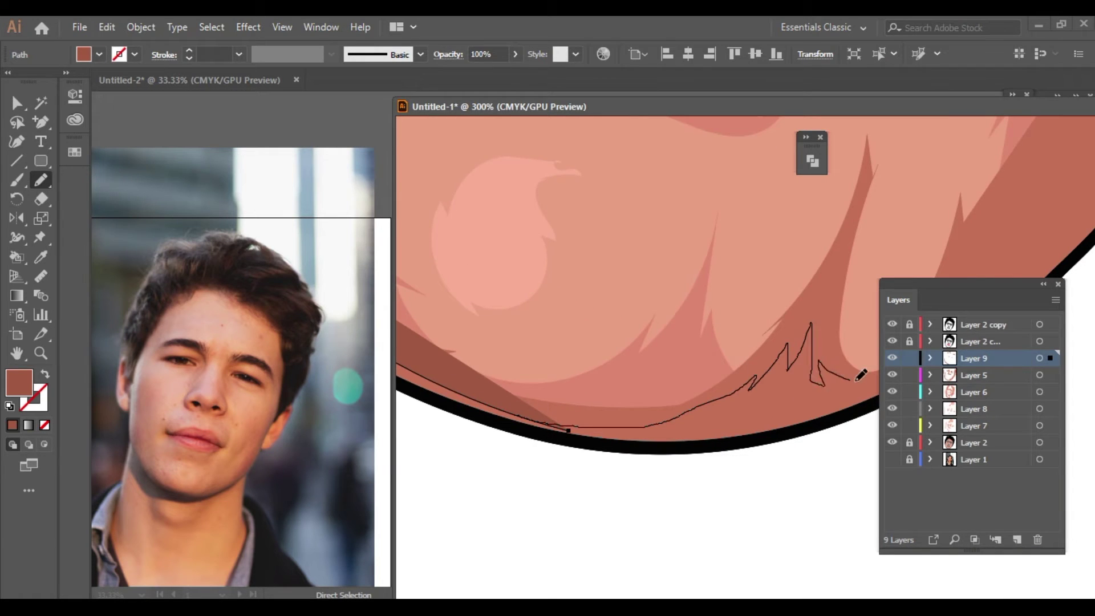
scroll(861, 375, "right", 4)
scroll(721, 323, "up", 5)
Extend the jaw shadow up toward the ear, then deselect and zoom out to the whole face
left_click_drag(482, 555, 605, 346)
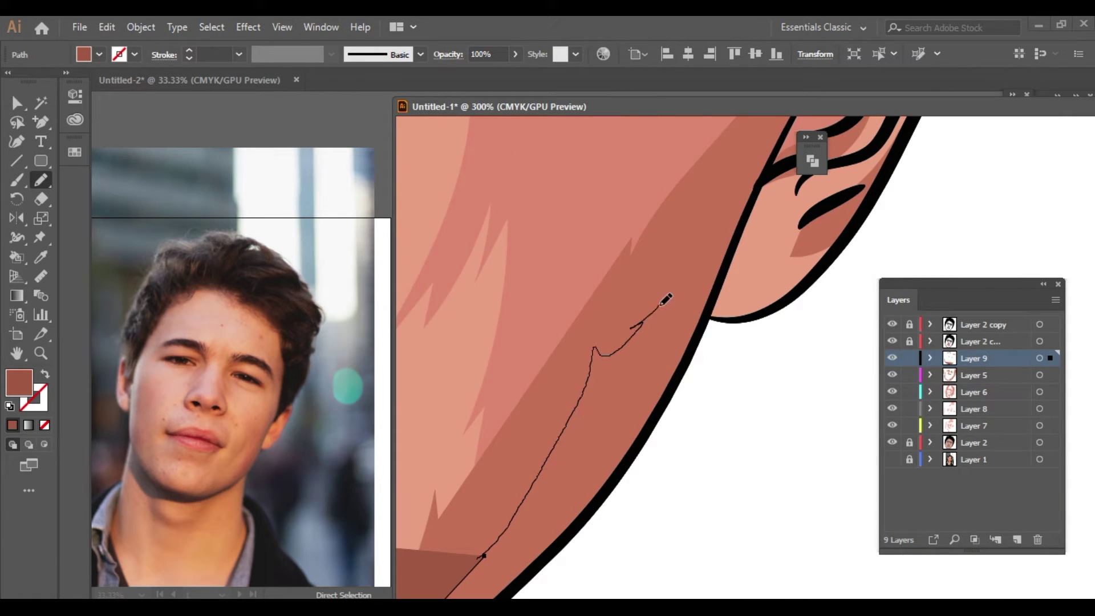
scroll(650, 423, "down", 3)
scroll(758, 293, "up", 5)
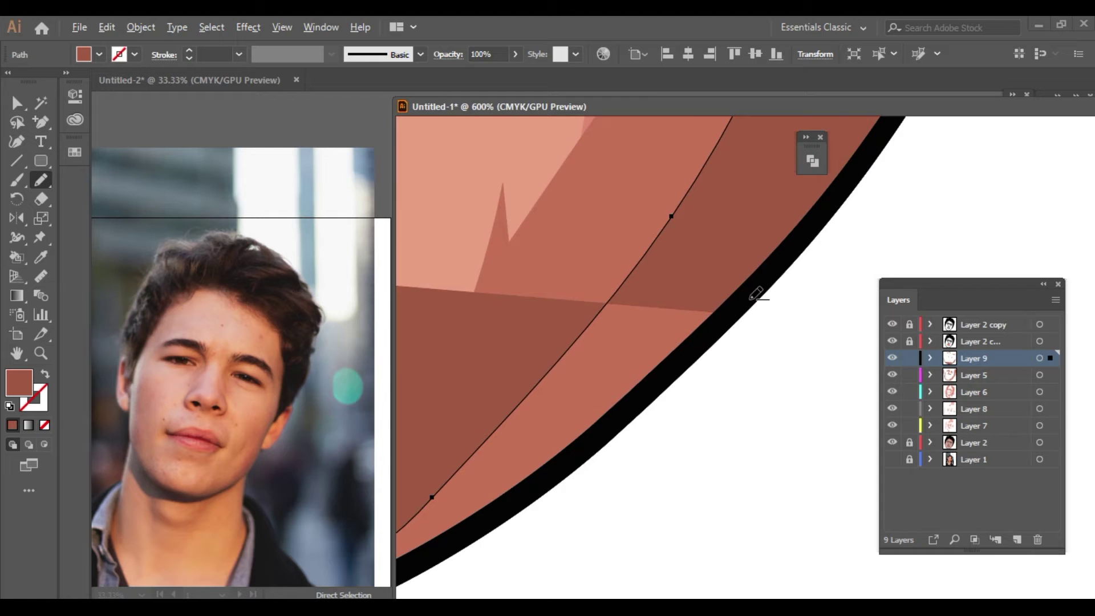
scroll(770, 271, "left", 3)
scroll(660, 335, "left", 3)
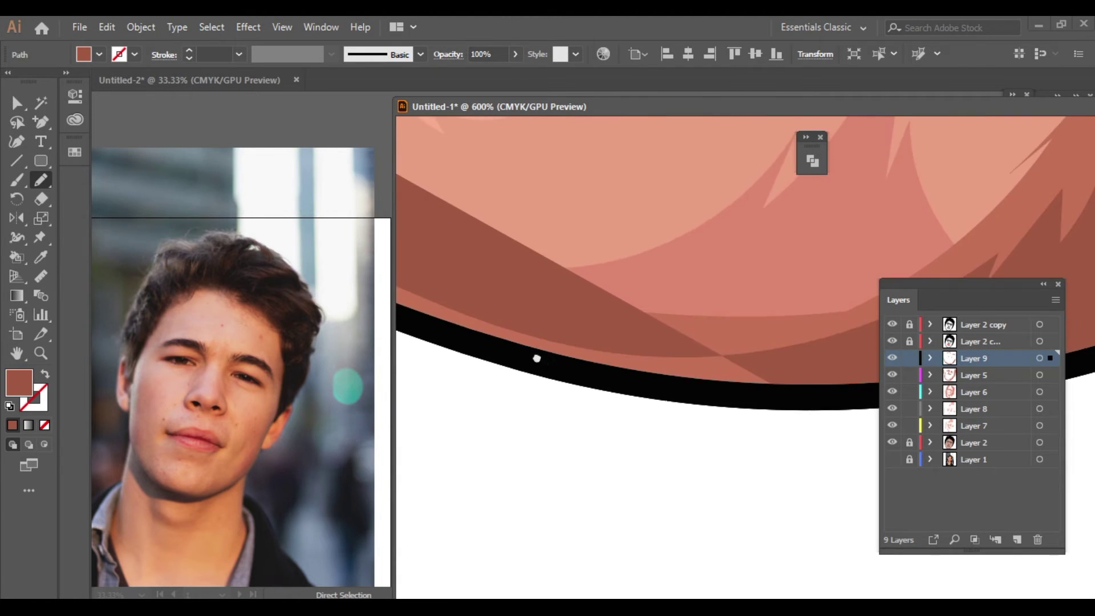
scroll(538, 359, "left", 3)
scroll(427, 313, "left", 2)
scroll(482, 300, "left", 3)
scroll(533, 288, "left", 3)
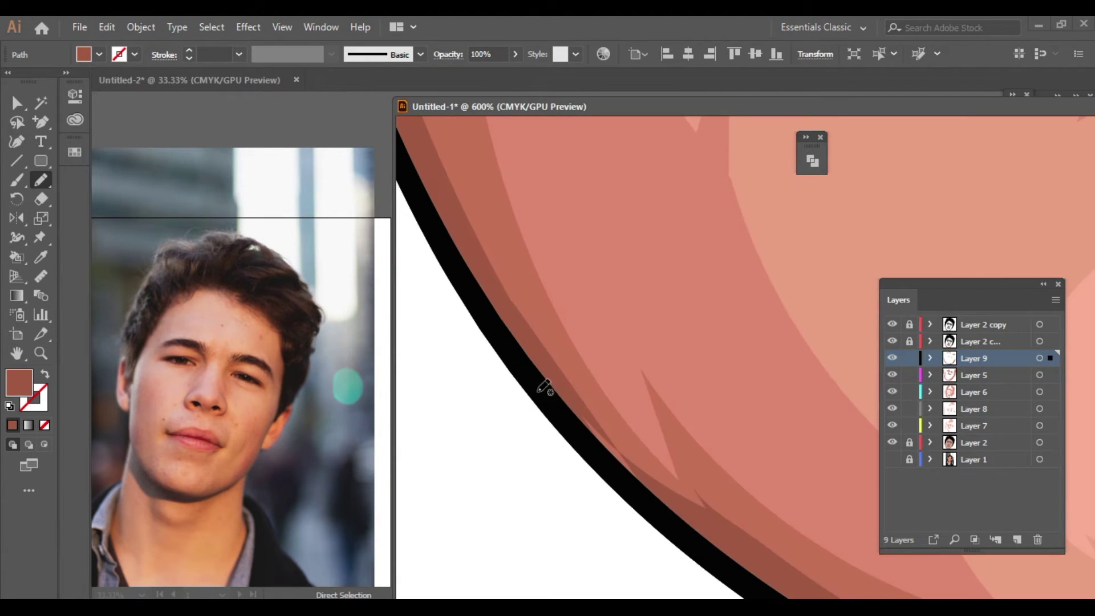
scroll(717, 516, "down", 2)
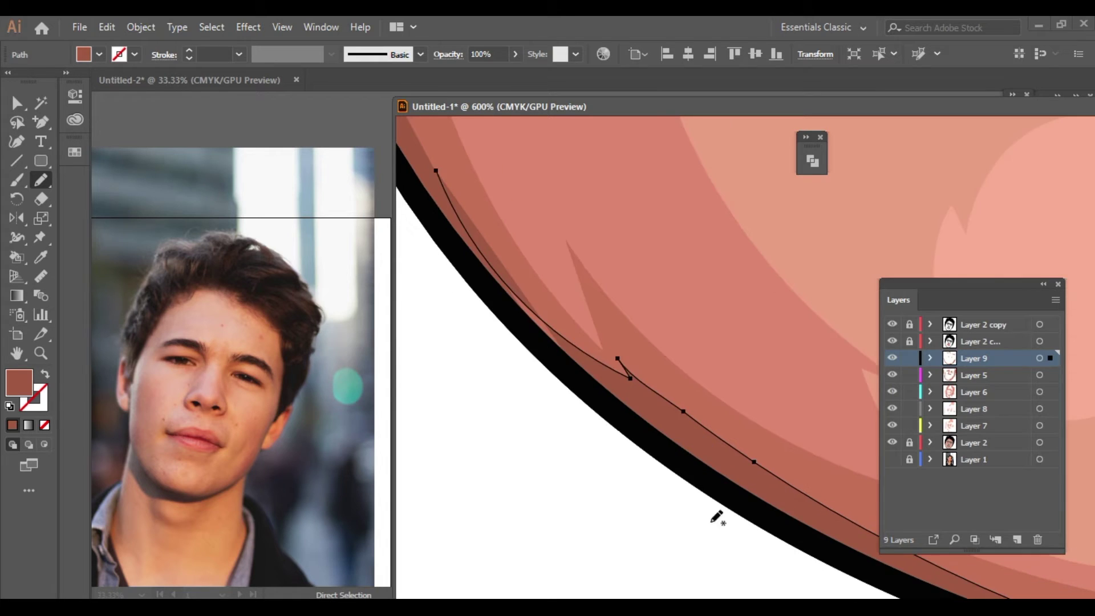
scroll(561, 384, "right", 1)
key("ctrl+shift+a")
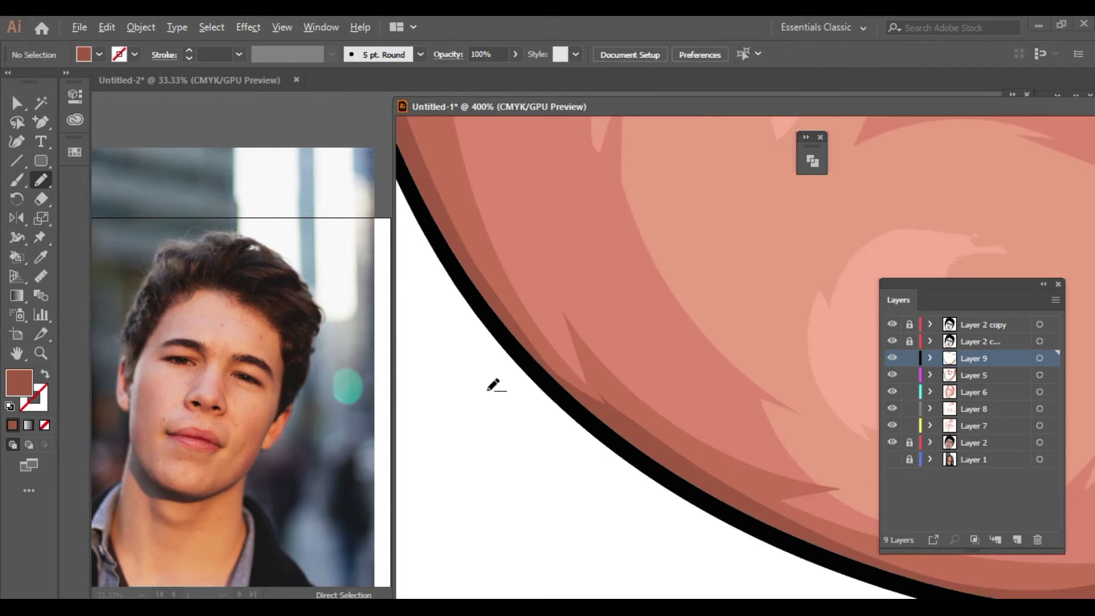
key("ctrl+minus")
key("ctrl+minus")
key("ctrl+minus")
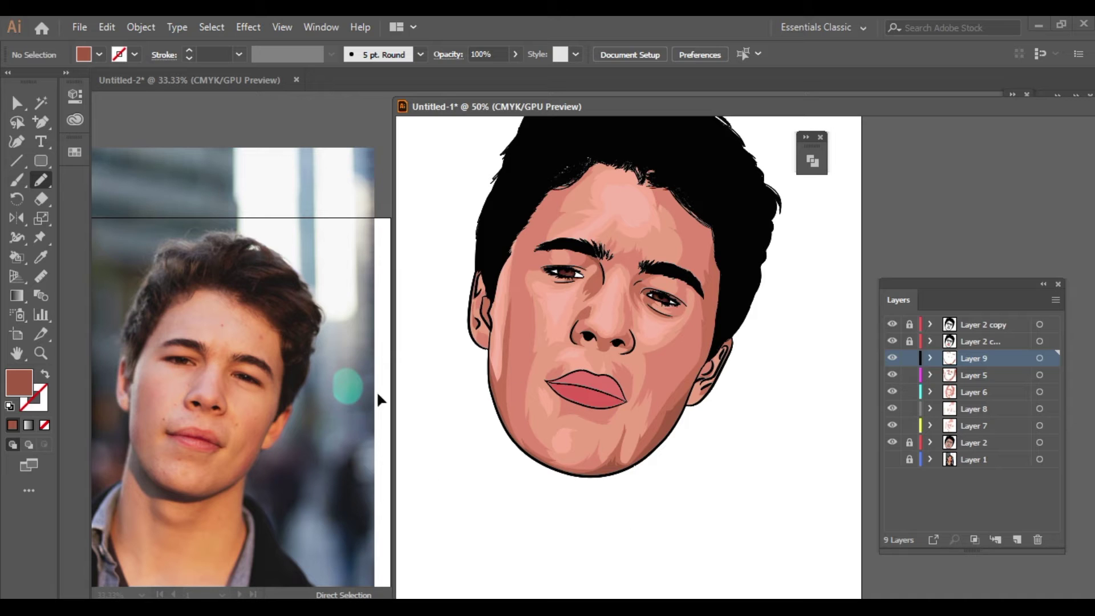
Lock the finished layers, add a new layer, and set the fill to a darker lip pink
left_click_drag(910, 427, 909, 358)
left_click(1016, 540)
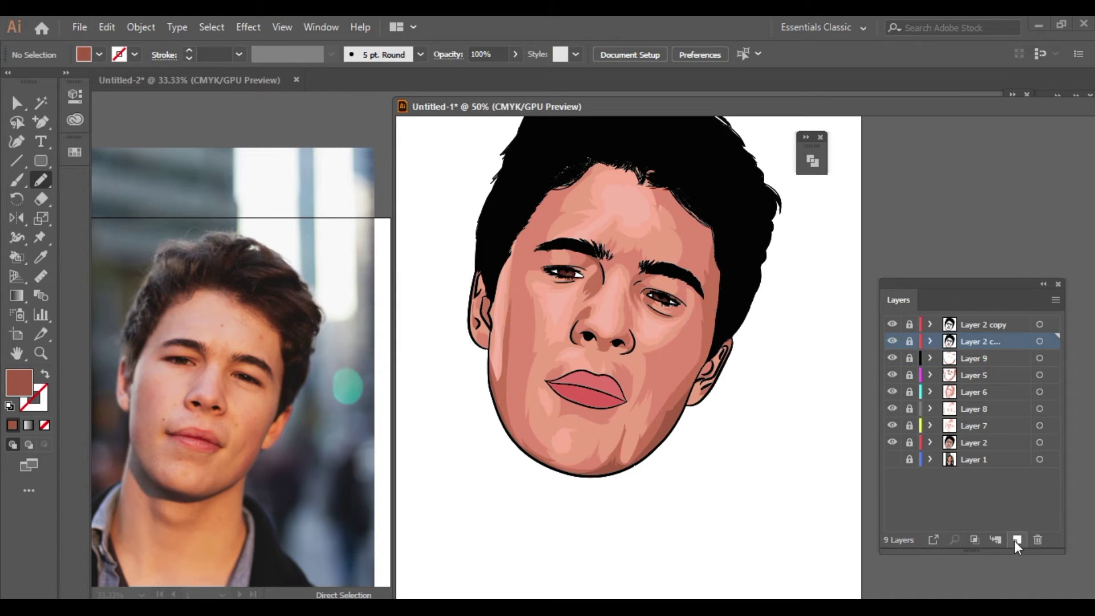
left_click(40, 257)
left_click(615, 274)
double_click(19, 383)
left_click(872, 253)
Pencil a dark shadow band along the upper lip's top edge
key("n")
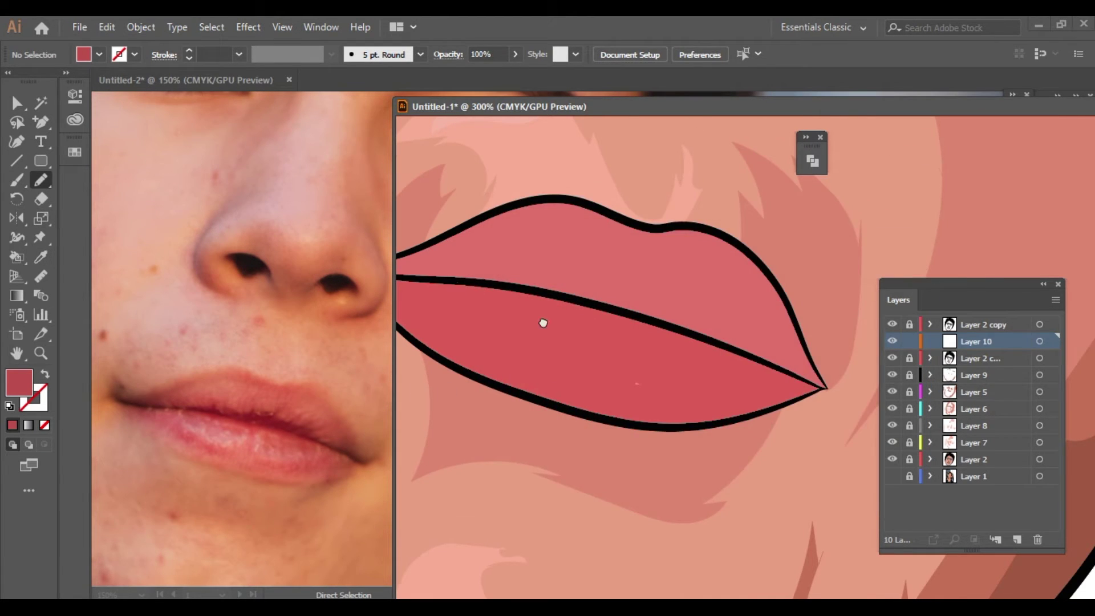
scroll(455, 286, "down", 2)
scroll(509, 322, "up", 2)
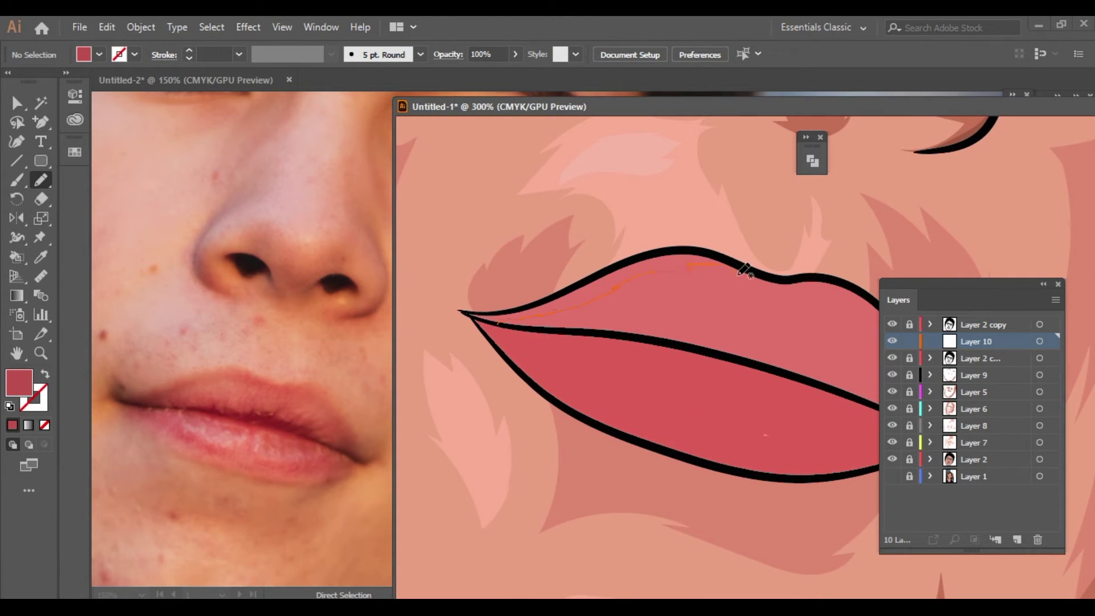
left_click_drag(743, 268, 763, 285)
left_click_drag(763, 285, 641, 271)
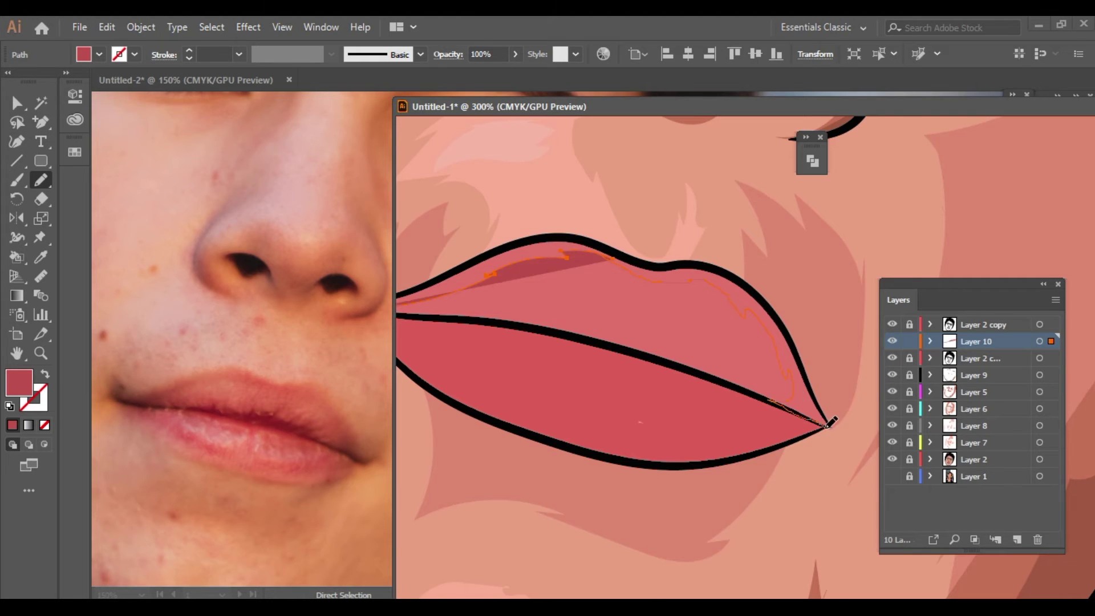
scroll(828, 424, "up", 3)
left_click_drag(828, 424, 680, 283)
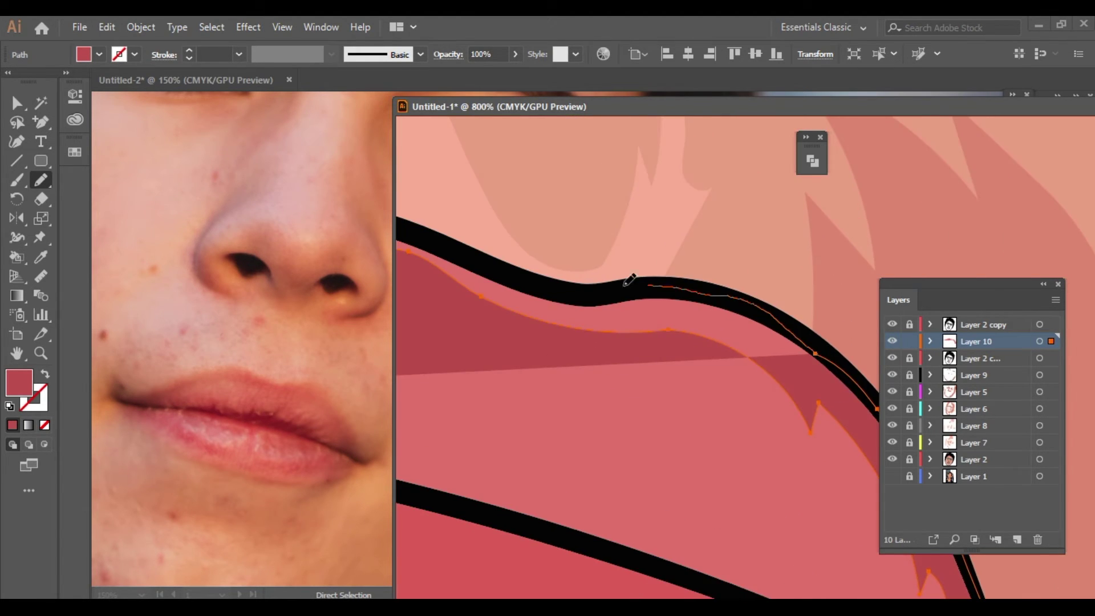
scroll(680, 284, "down", 1)
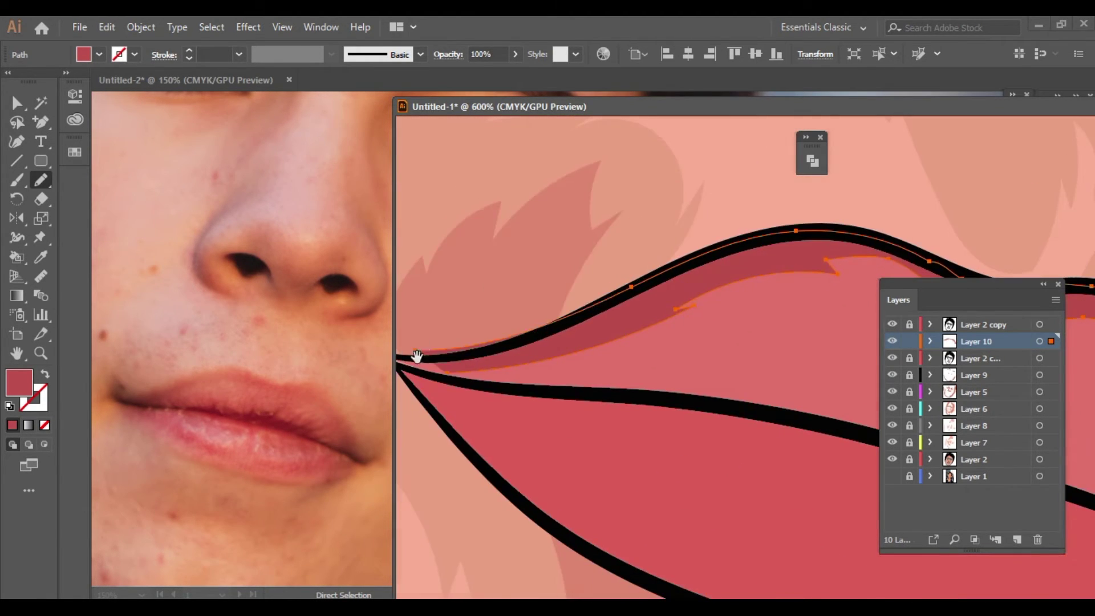
mouse_move(680, 283)
left_mouse_down()
mouse_move(688, 324)
mouse_move(587, 337)
left_mouse_up()
scroll(593, 347, "down", 3)
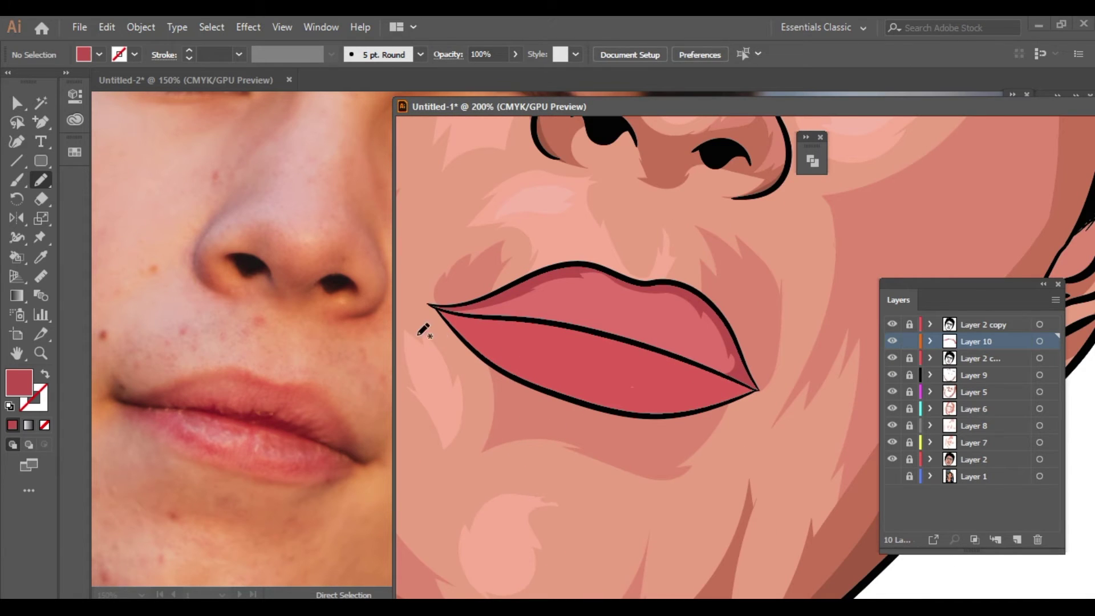
scroll(580, 341, "up", 2)
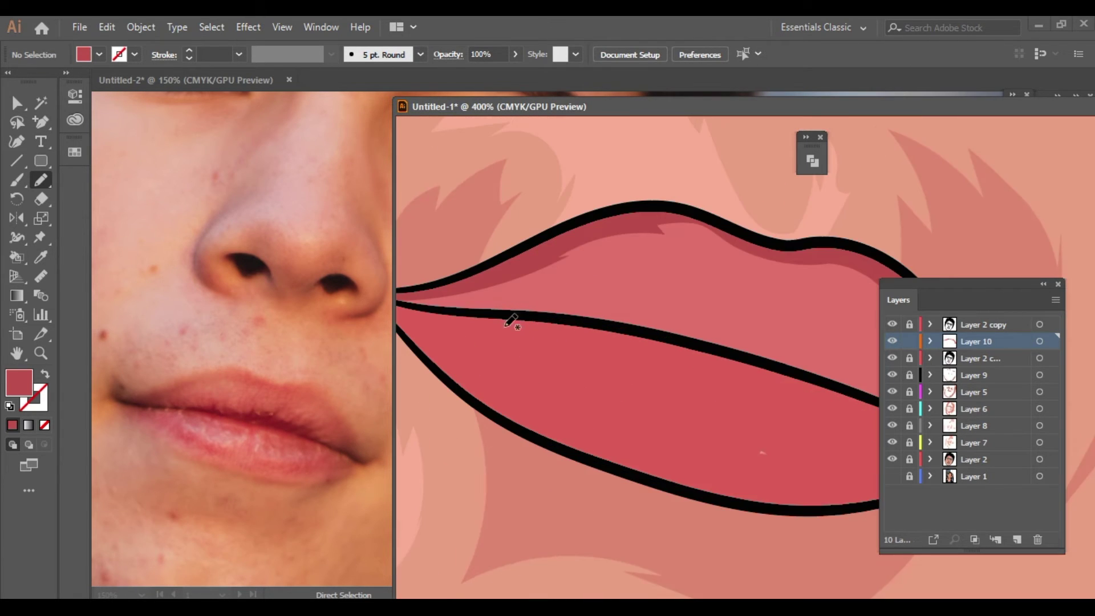
On a new layer, draw jagged #ba3d3a shading along the upper lip's lower edge
left_click(1017, 530)
double_click(19, 382)
left_click(605, 296)
left_click(880, 252)
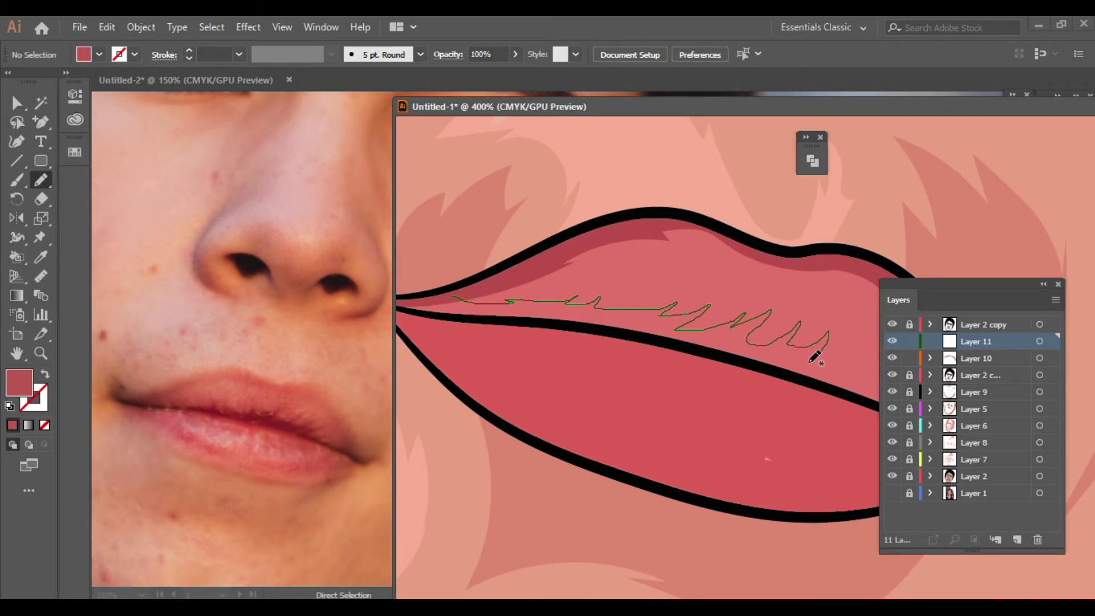
left_click_drag(813, 358, 603, 308)
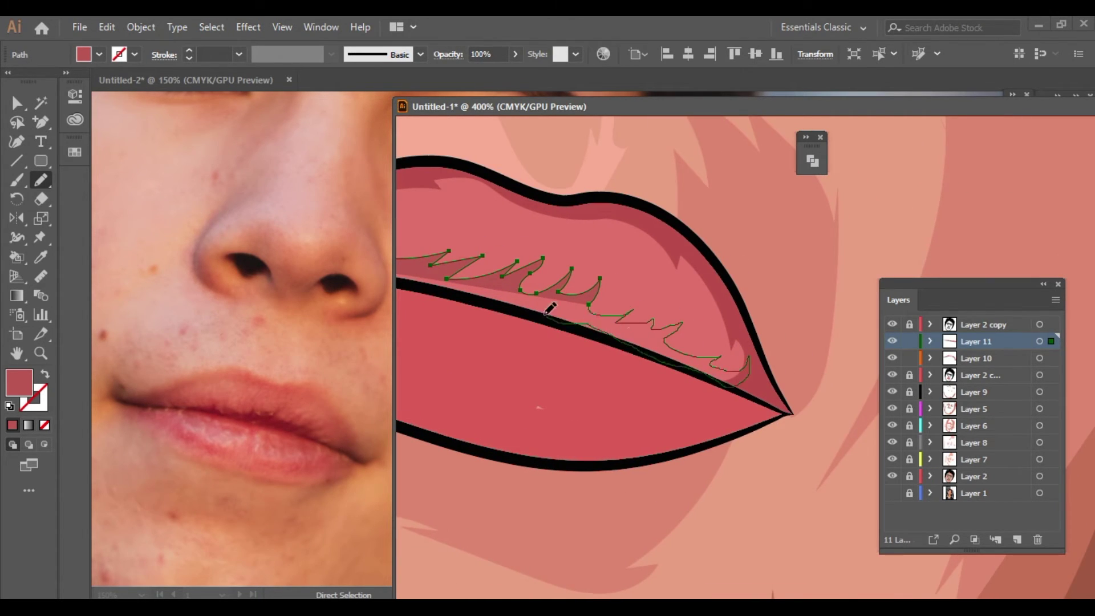
key("ctrl+shift+a")
Recolor the jagged upper-lip shape to a deeper red
scroll(549, 308, "down", 1)
scroll(556, 325, "down", 1)
scroll(562, 341, "down", 2)
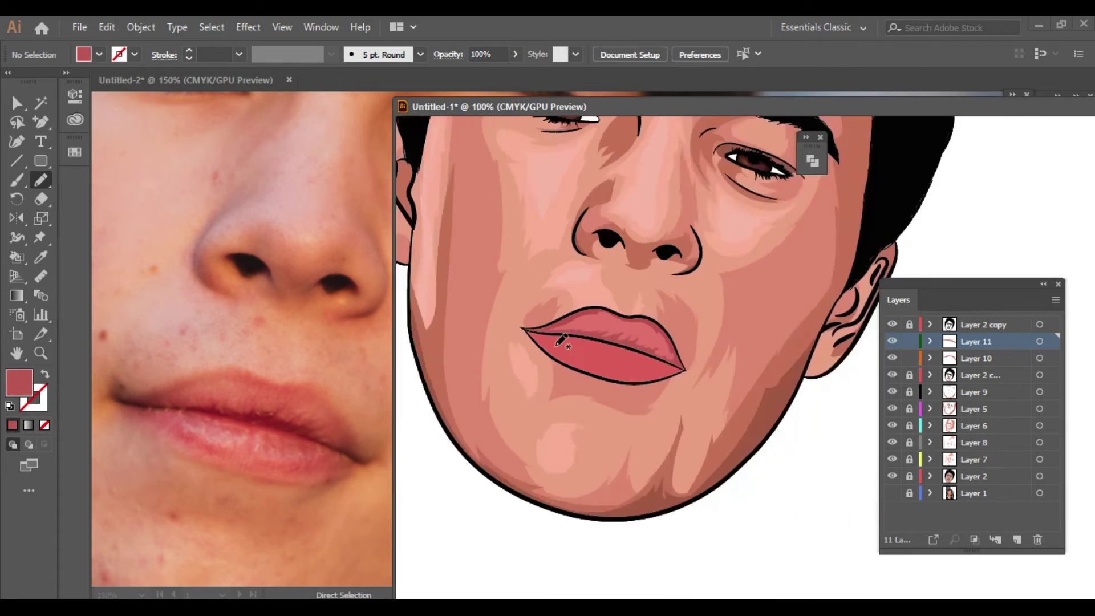
scroll(561, 340, "up", 3)
key("i")
left_click(501, 256)
double_click(19, 382)
left_click_drag(596, 285, 634, 302)
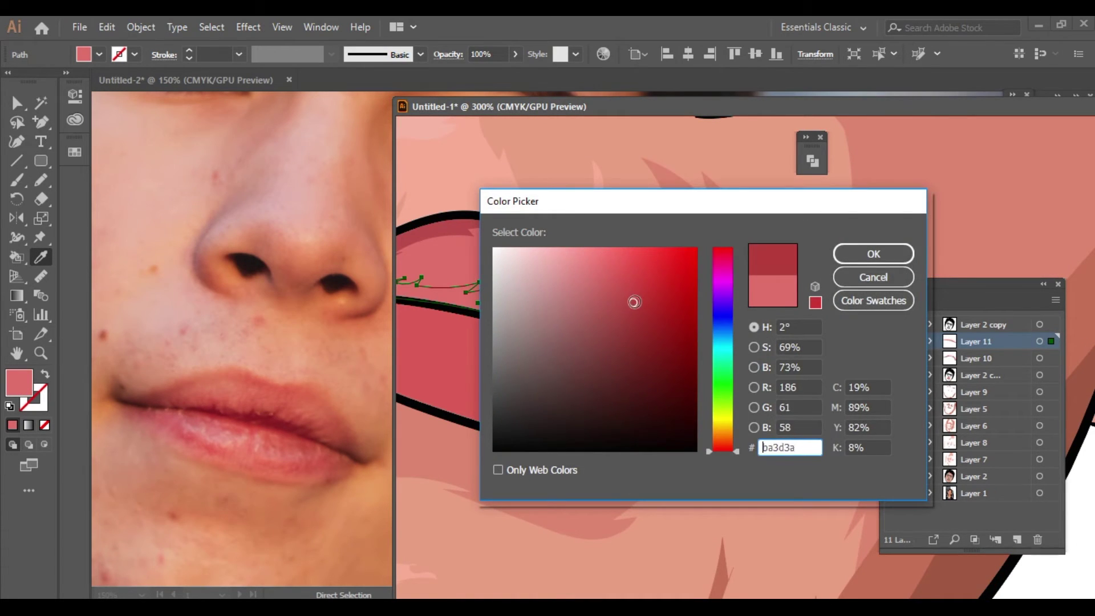
key("Return")
Sample a lighter pink and draw highlight streaks across the upper lip
scroll(676, 342, "down", 6)
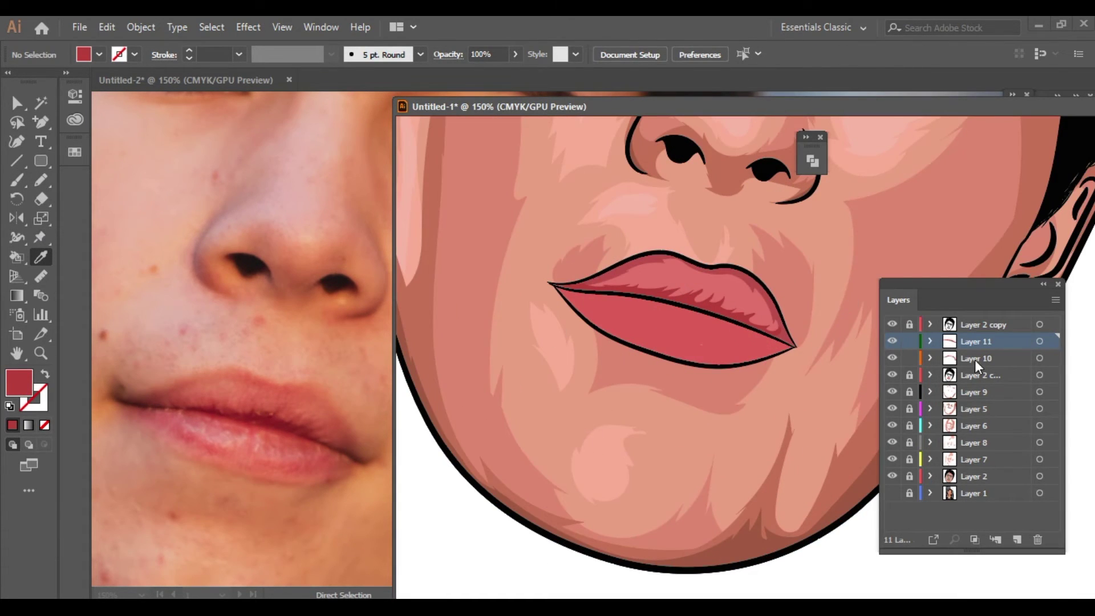
left_click(347, 262)
double_click(19, 382)
left_click(872, 251)
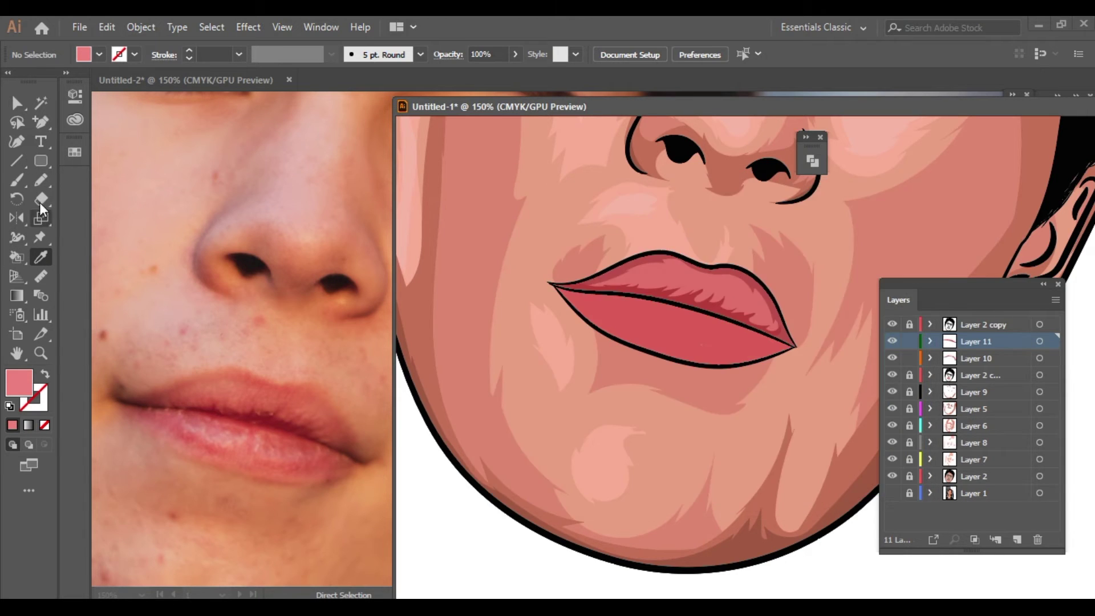
key("n")
scroll(673, 308, "up", 3)
left_click_drag(456, 297, 519, 268)
mouse_move(575, 305)
left_mouse_down()
mouse_move(571, 296)
mouse_move(639, 278)
left_mouse_up()
scroll(570, 296, "down", 4)
scroll(639, 278, "up", 4)
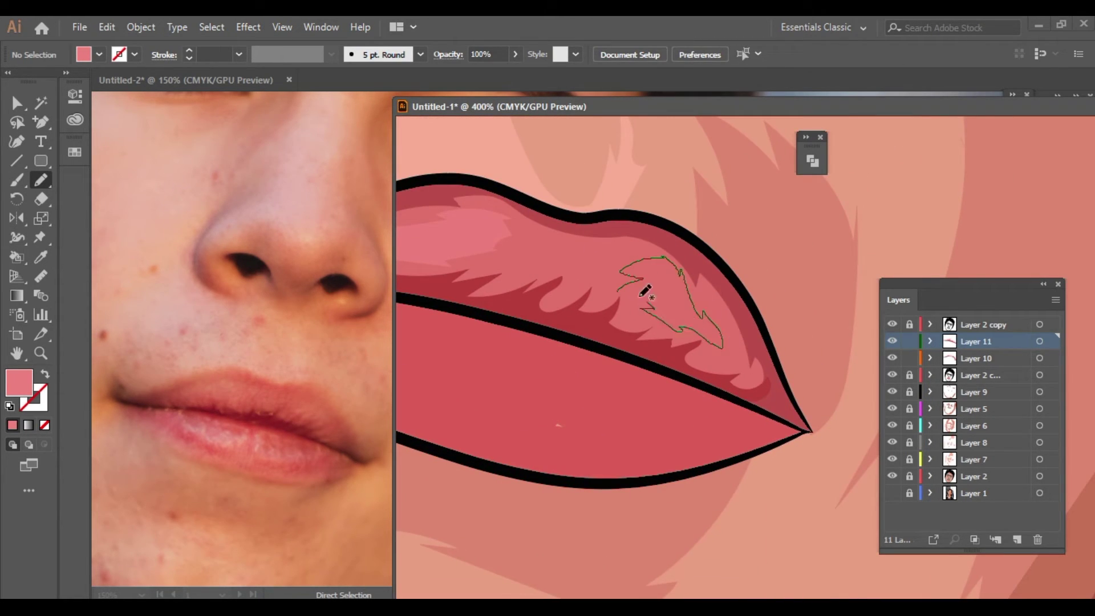
scroll(660, 302, "down", 5)
scroll(599, 314, "up", 3)
Select the shadow layer and set the fill to a darker red for the lower lip
key("i")
left_click(1003, 359)
double_click(19, 382)
left_click(872, 252)
key("n")
scroll(563, 317, "up", 3)
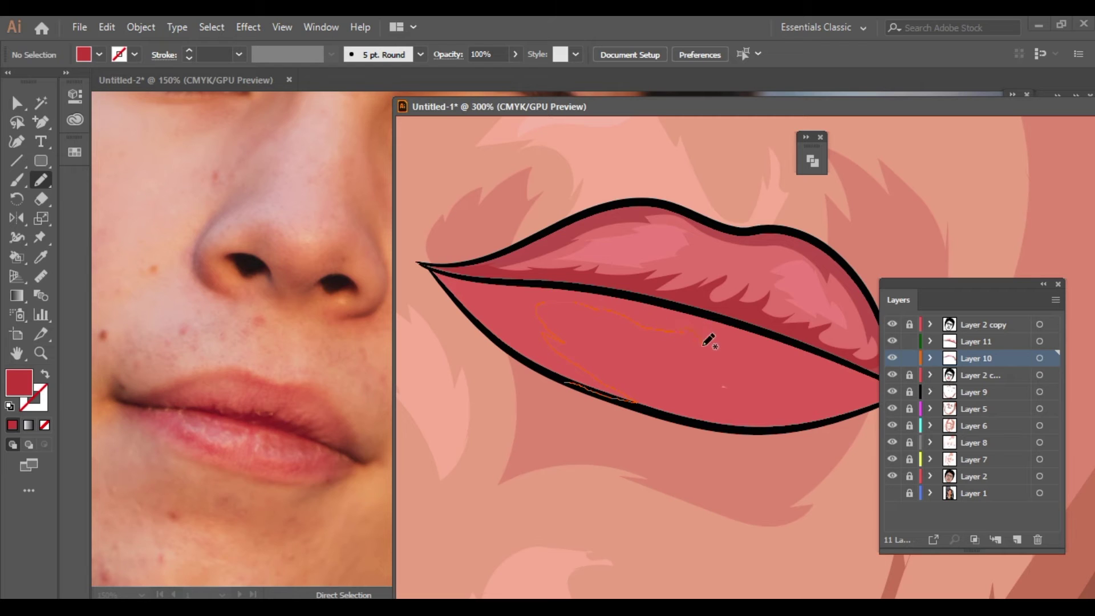
Pencil dark red shadows along the lower lip's bottom and top edges
left_click_drag(819, 420, 822, 422)
scroll(820, 422, "up", 2)
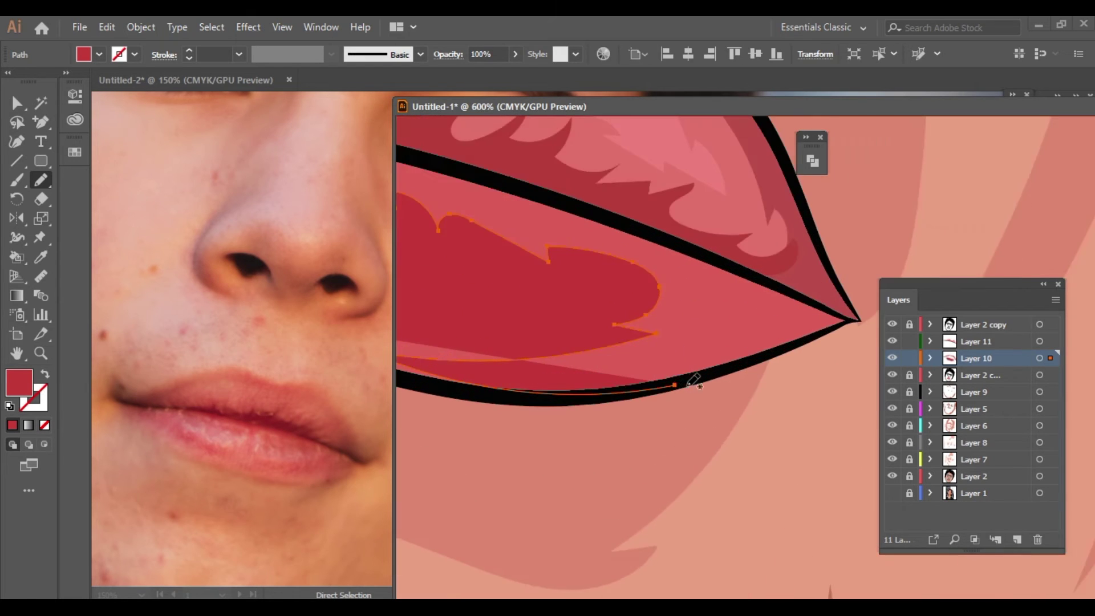
left_click_drag(844, 321, 847, 318)
left_click_drag(591, 215, 643, 271)
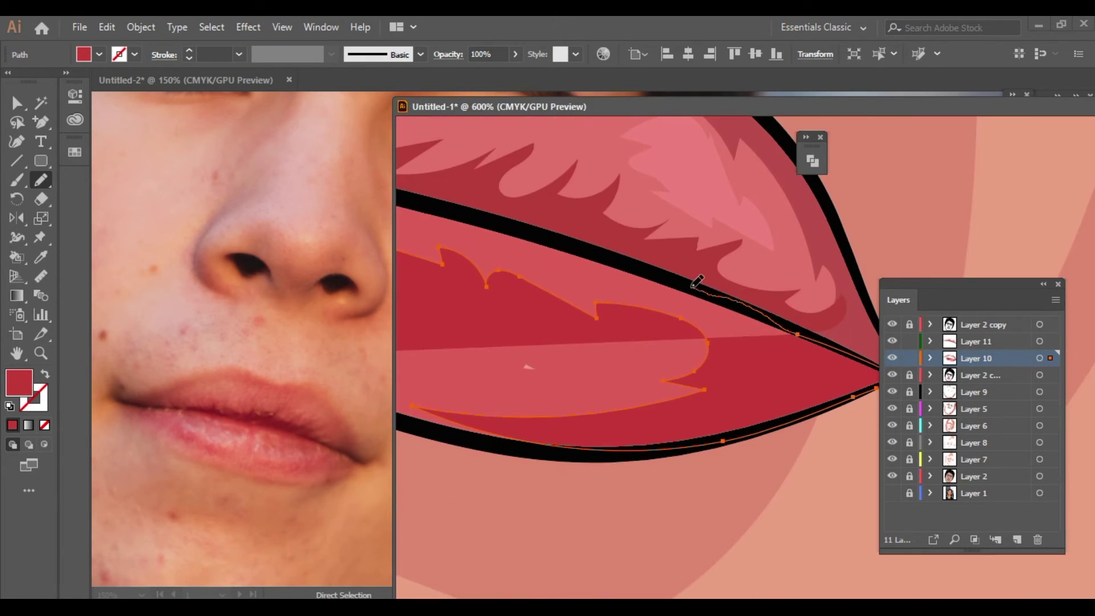
left_click_drag(555, 256, 491, 313)
scroll(491, 314, "up", 3)
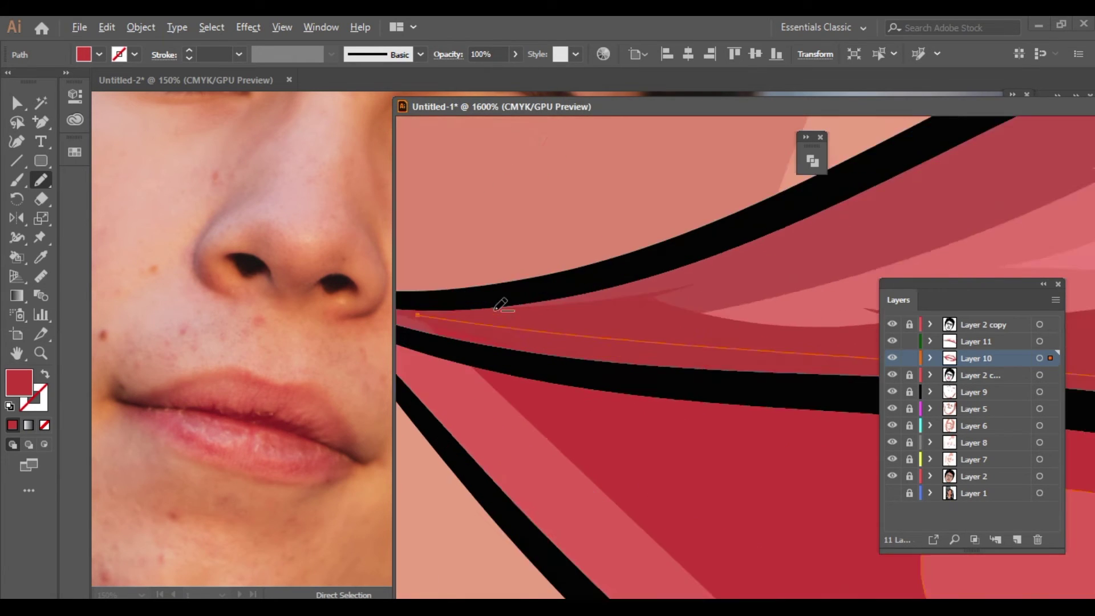
scroll(655, 496, "down", 3)
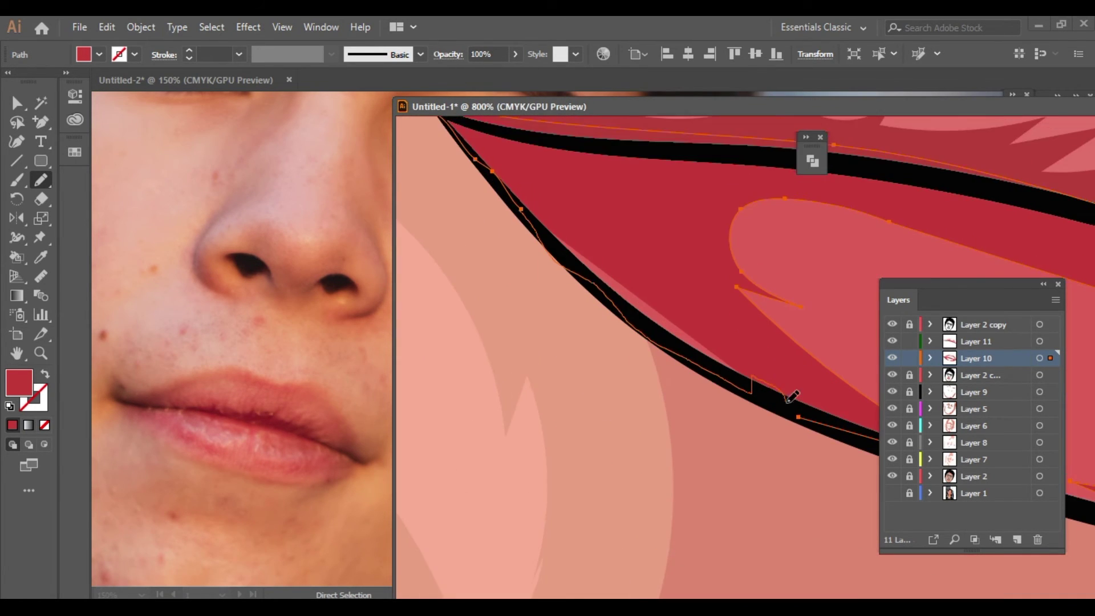
scroll(719, 362, "down", 4)
key("ctrl+shift+a")
scroll(718, 363, "down", 3)
scroll(675, 345, "up", 3)
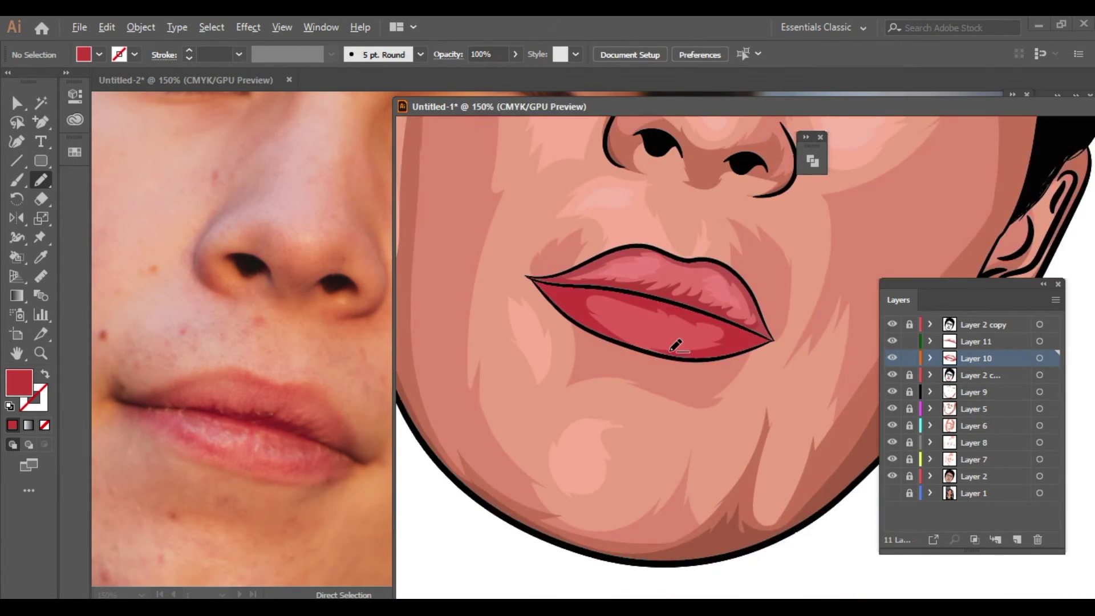
Set a lighter pink fill and draw jagged highlight shapes in the lower lip's middle
double_click(26, 387)
left_click(864, 251)
key("n")
scroll(603, 323, "up", 3)
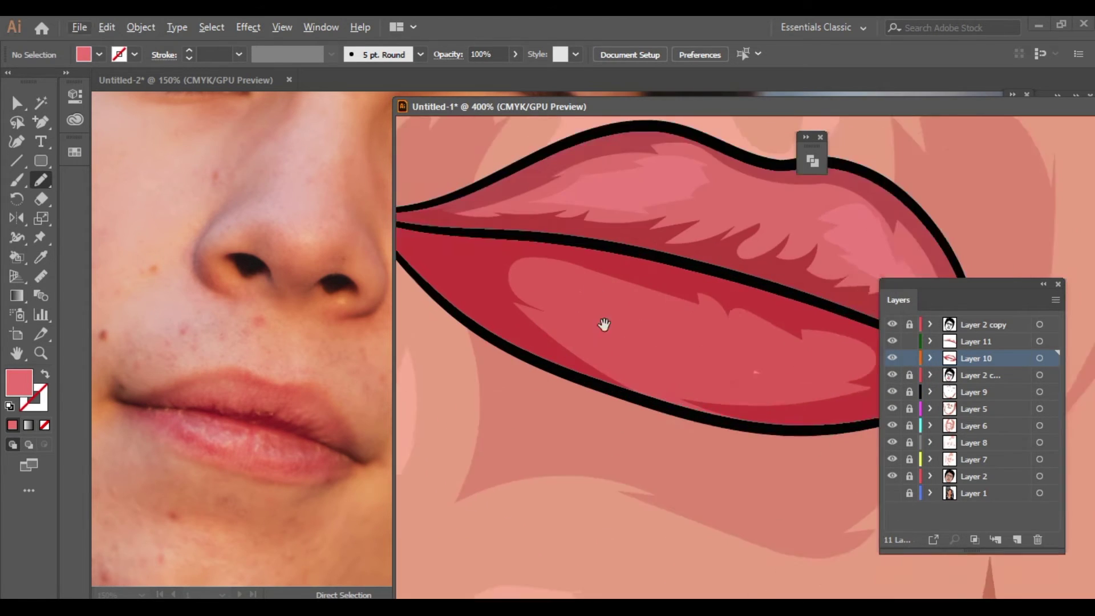
scroll(542, 325, "up", 2)
left_click_drag(542, 325, 602, 330)
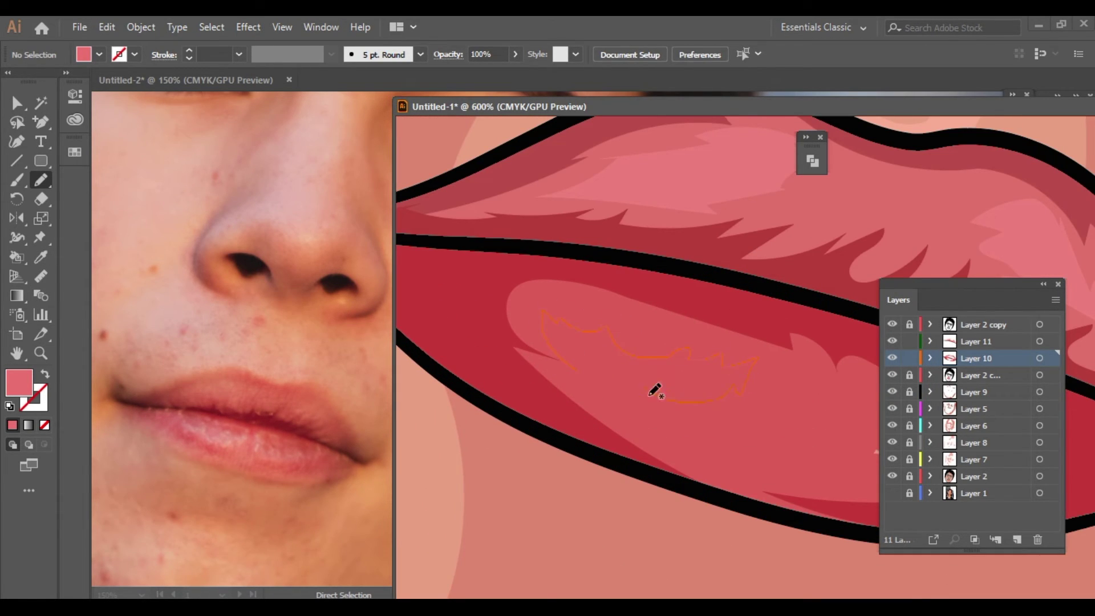
left_click_drag(650, 394, 656, 399)
scroll(656, 396, "down", 3)
scroll(656, 377, "up", 3)
left_click_drag(645, 343, 657, 374)
left_click_drag(800, 432, 717, 395)
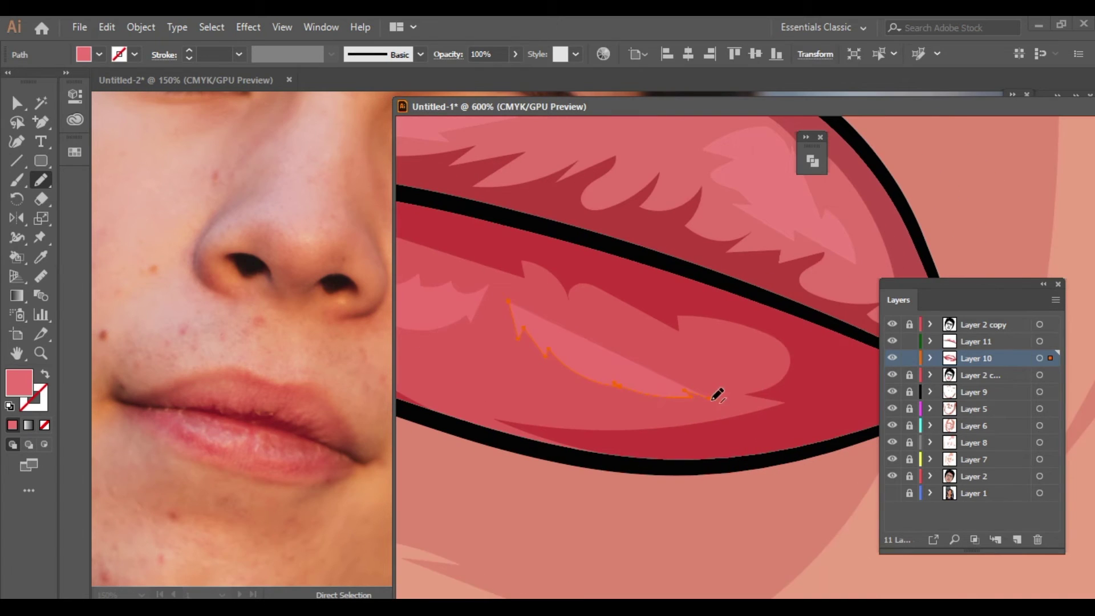
scroll(496, 362, "down", 8)
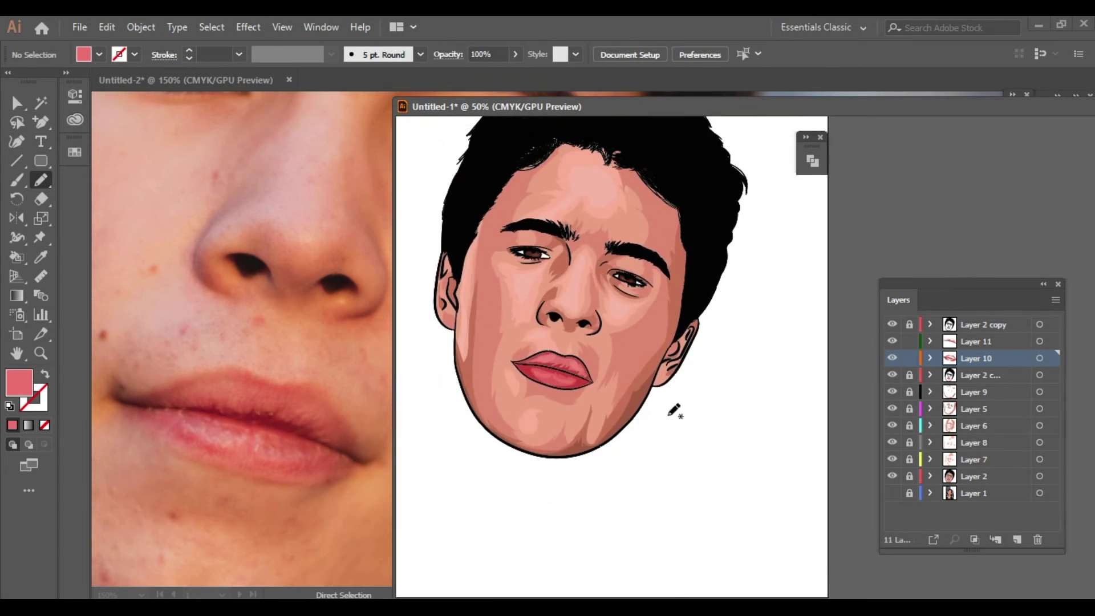
Add a new layer for the hair highlights and place the Gradient panel beside the artwork
left_click(980, 329)
key("ctrl+l")
scroll(290, 212, "down", 4)
scroll(312, 226, "up", 2)
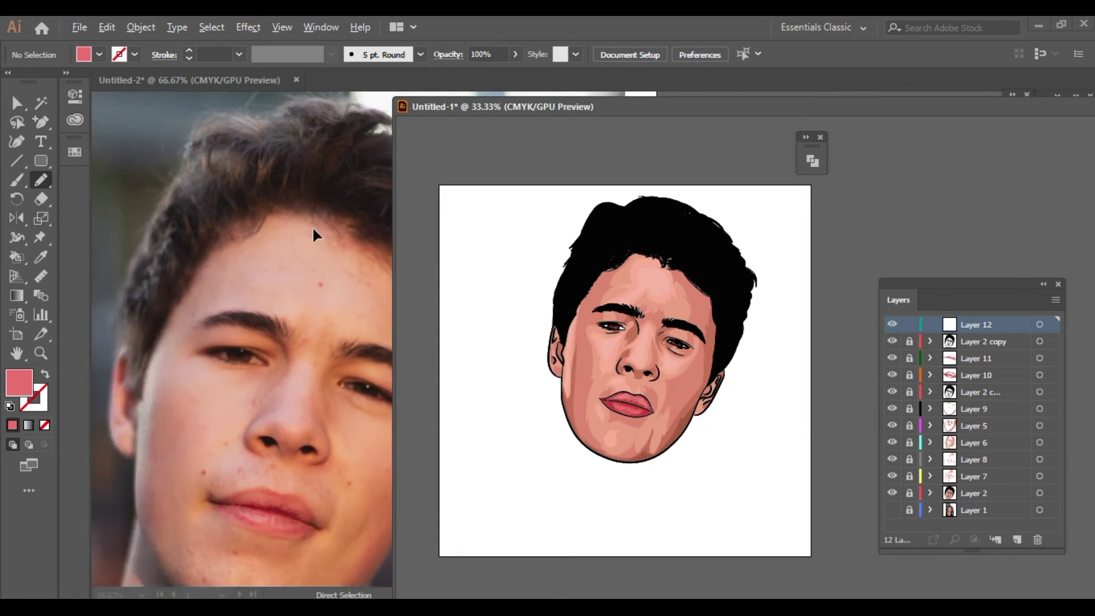
mouse_move(876, 116)
left_mouse_down()
mouse_move(841, 243)
mouse_move(802, 319)
mouse_move(868, 145)
mouse_move(844, 111)
left_mouse_up()
left_click(863, 254)
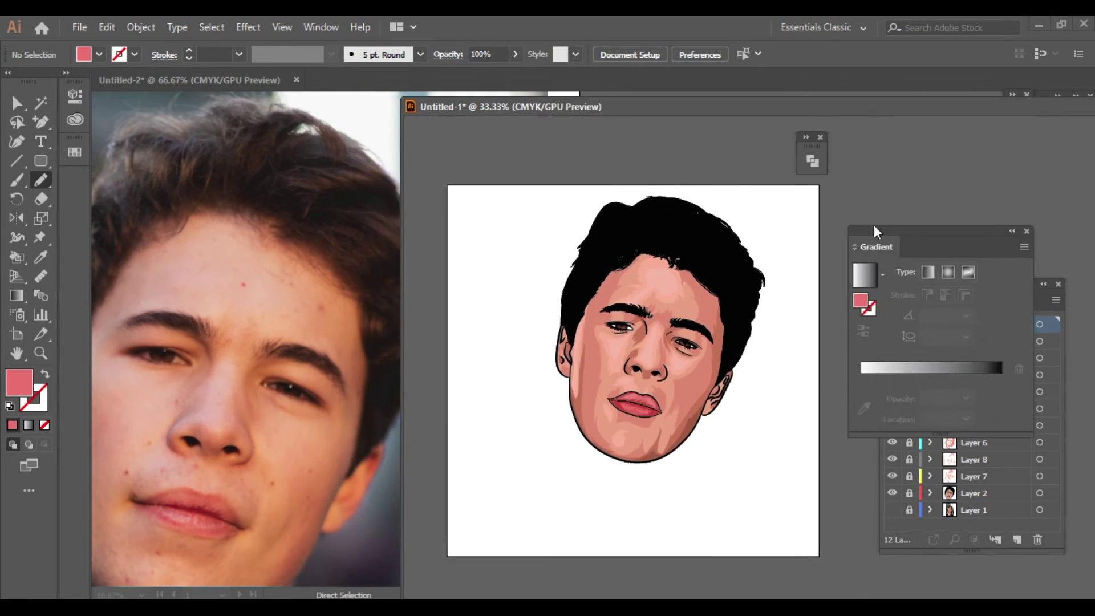
left_click_drag(897, 228, 825, 205)
Apply a gradient fill and make its middle stop a deep brown
left_click(932, 357)
left_click(792, 357)
double_click(860, 356)
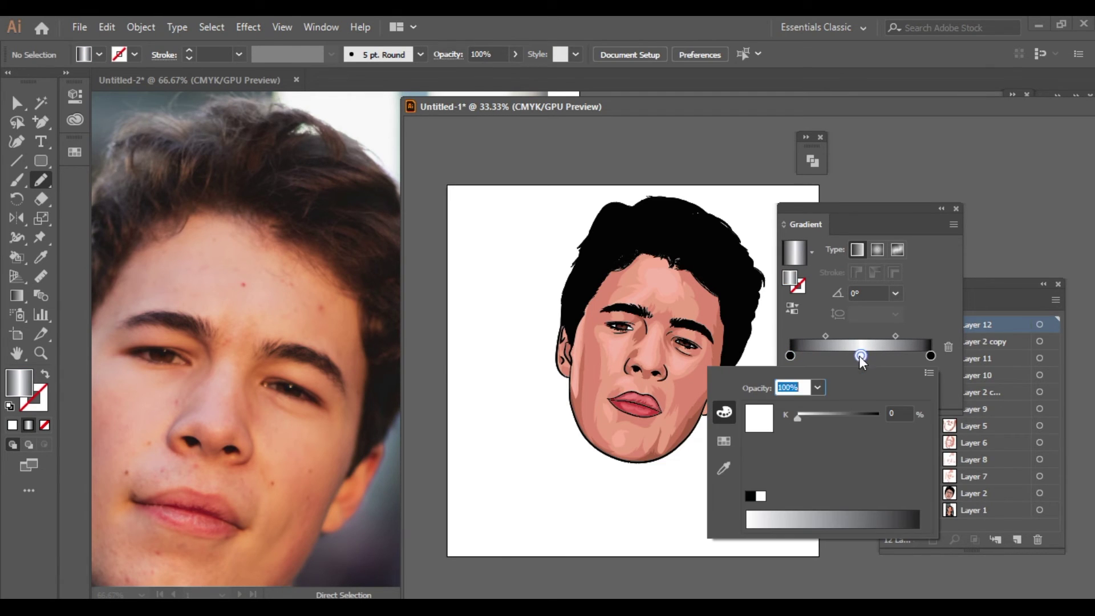
left_click(987, 411)
left_click(766, 515)
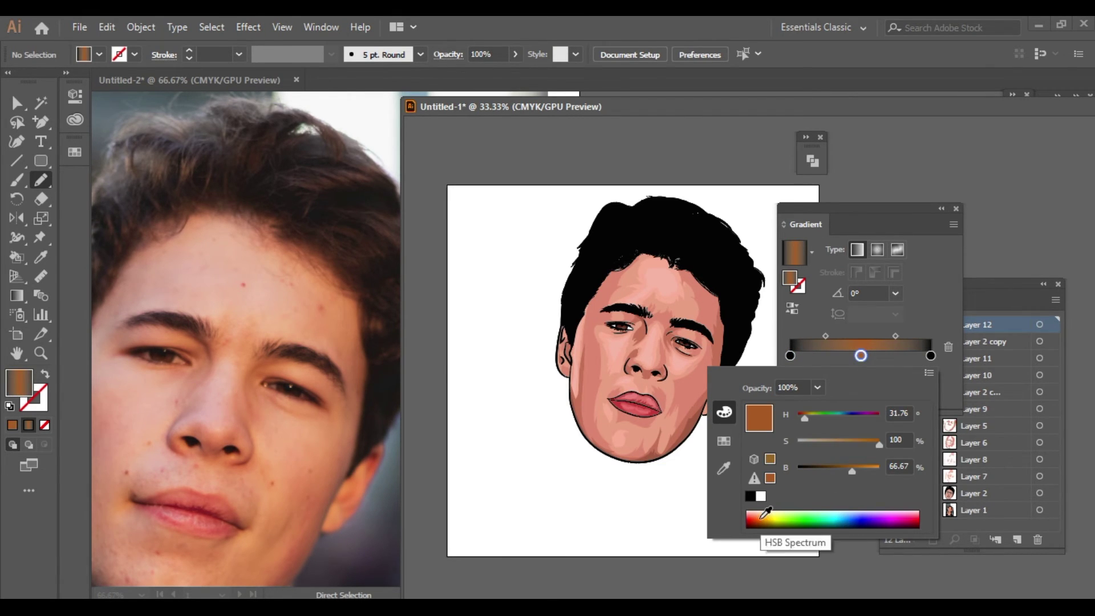
left_click_drag(852, 471, 824, 471)
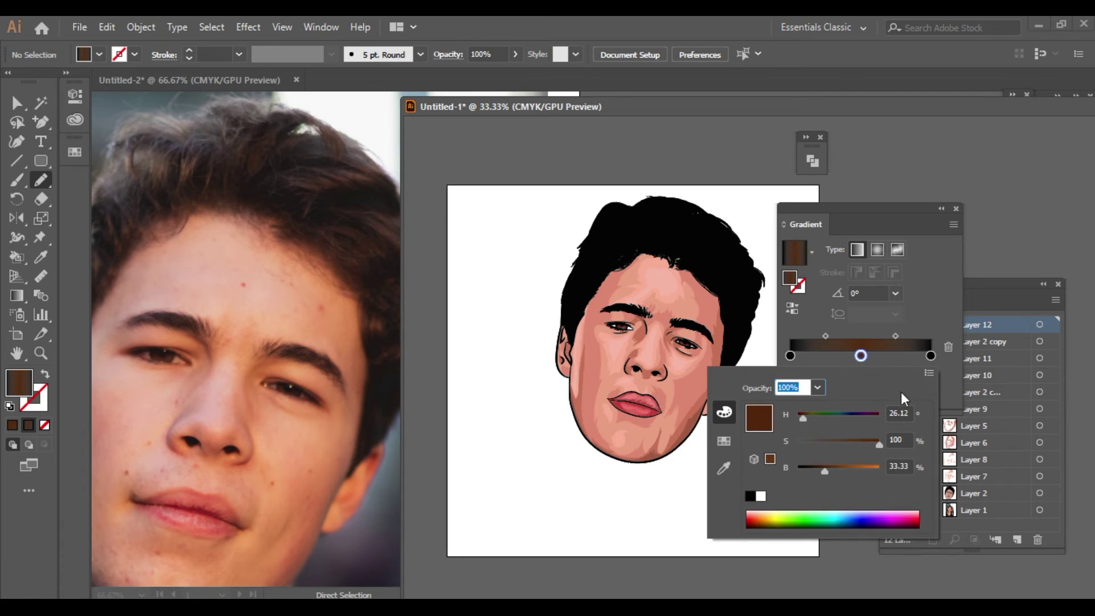
Shift the brown-to-black midpoint slightly left and check the black end stops
left_click(895, 336)
left_click_drag(895, 337, 841, 336)
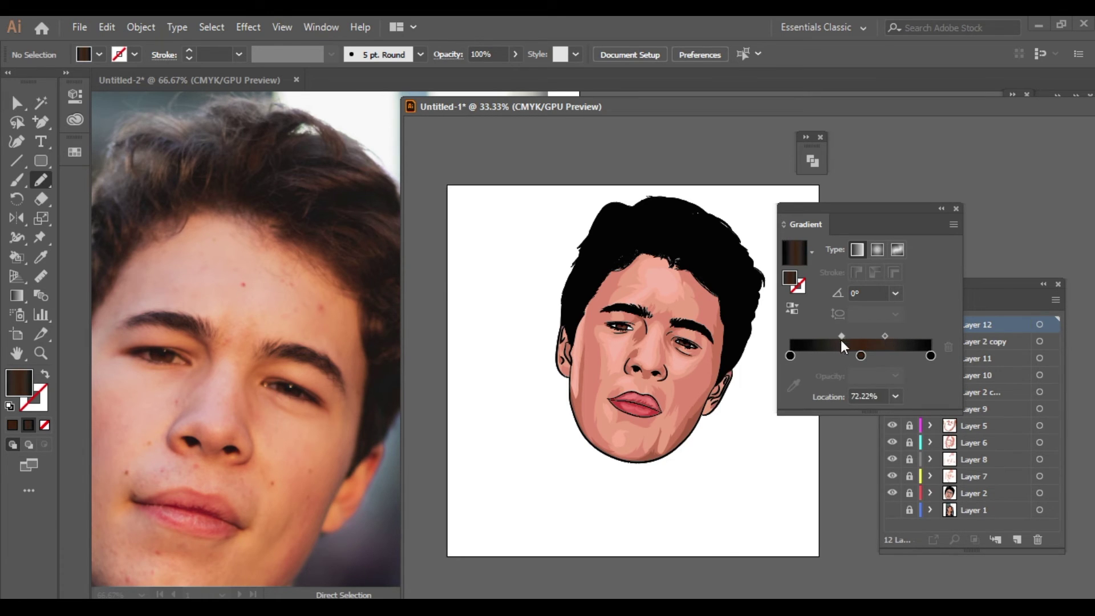
double_click(930, 356)
left_click(790, 356)
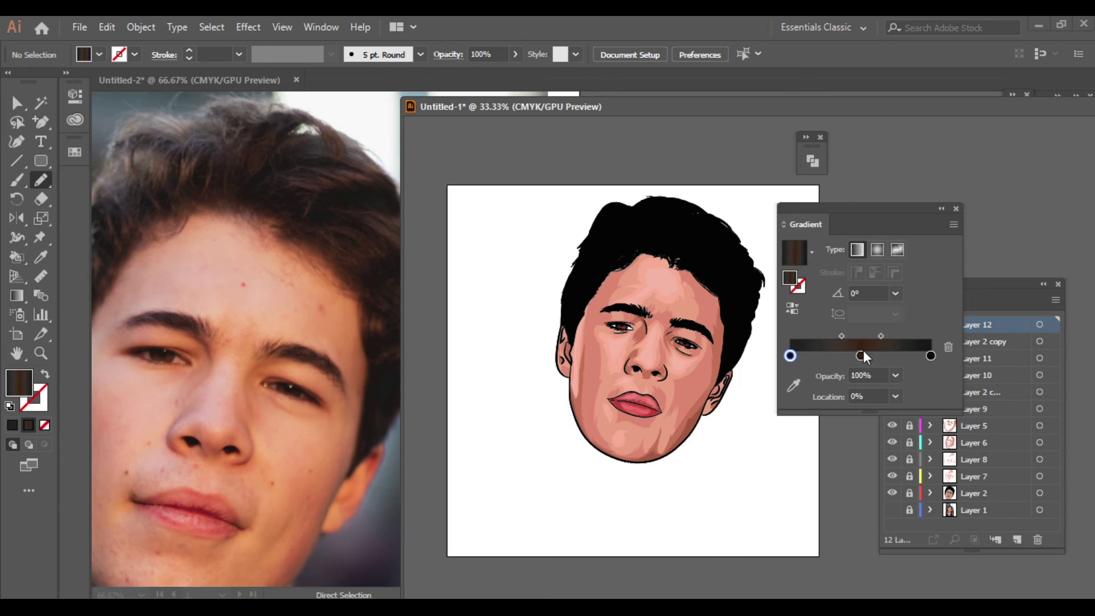
scroll(628, 251, "up", 3)
scroll(593, 342, "up", 3)
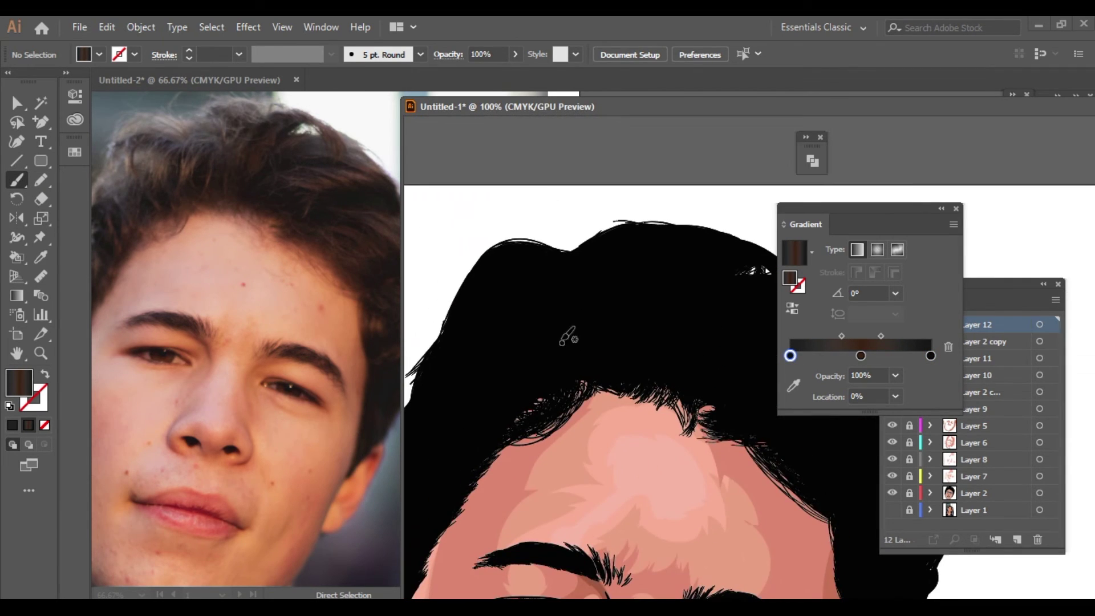
Undo a trial strand, apply the brown gradient with a middle stop, and set stroke to none
left_click_drag(586, 311, 557, 364)
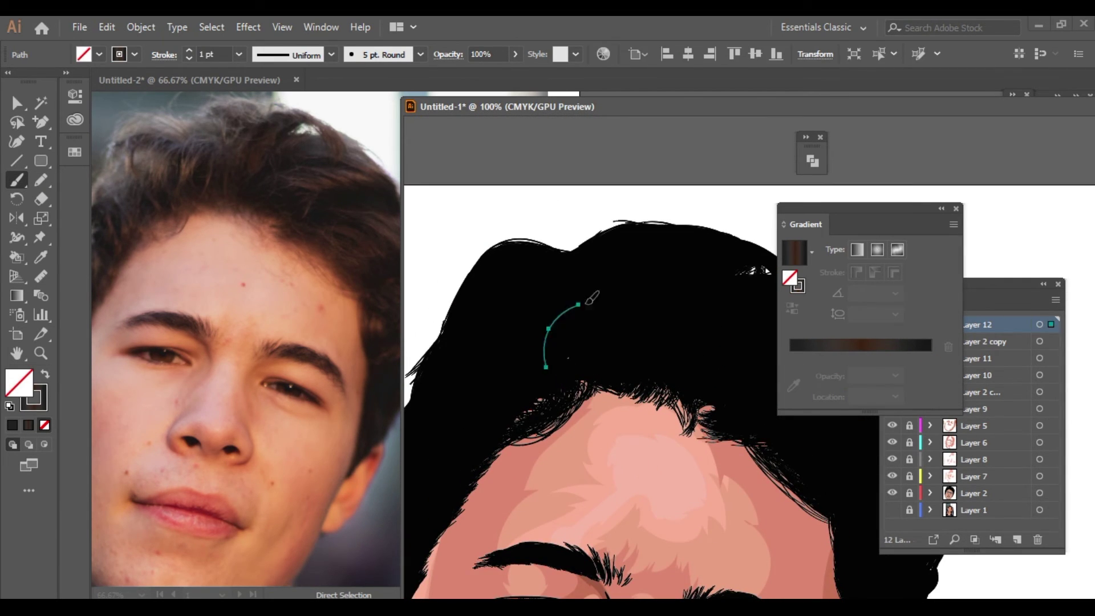
key("ctrl+z")
left_click(830, 360)
left_click(860, 374)
left_click(931, 375)
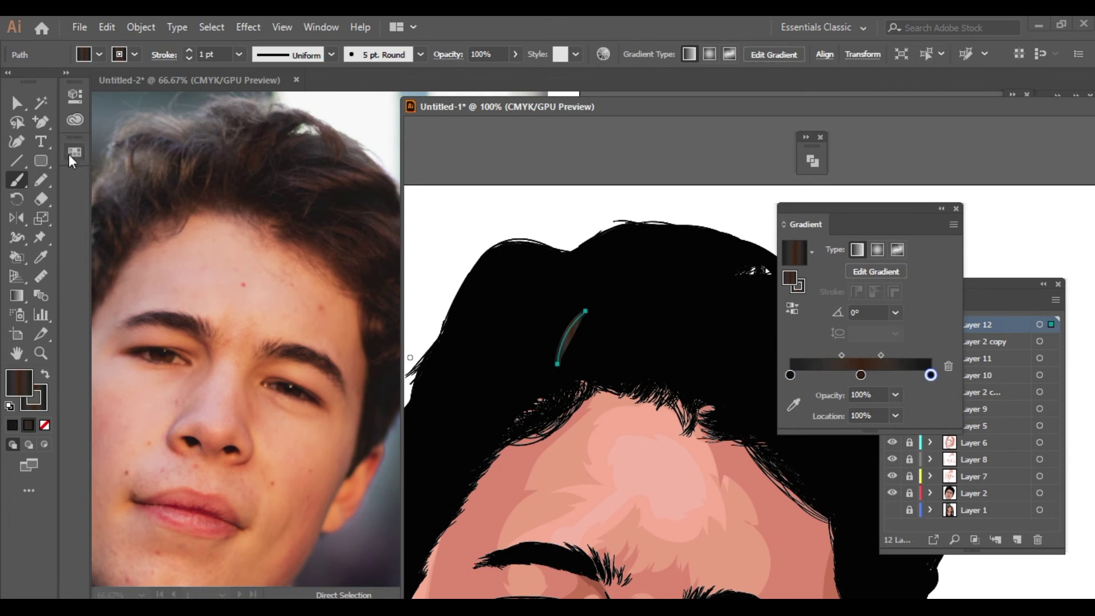
left_click(790, 375)
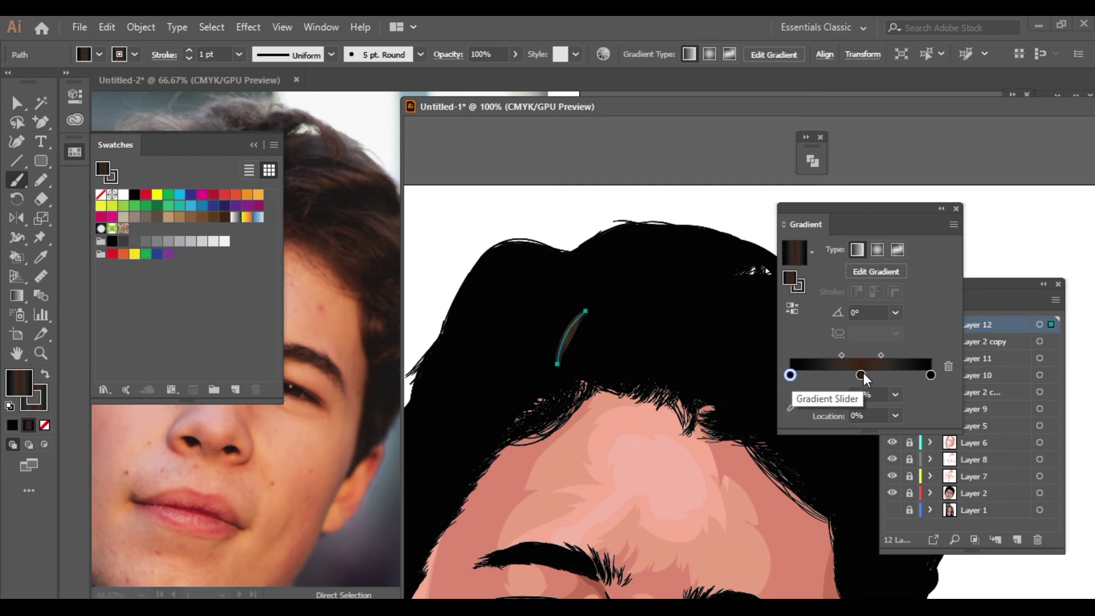
left_click(46, 401)
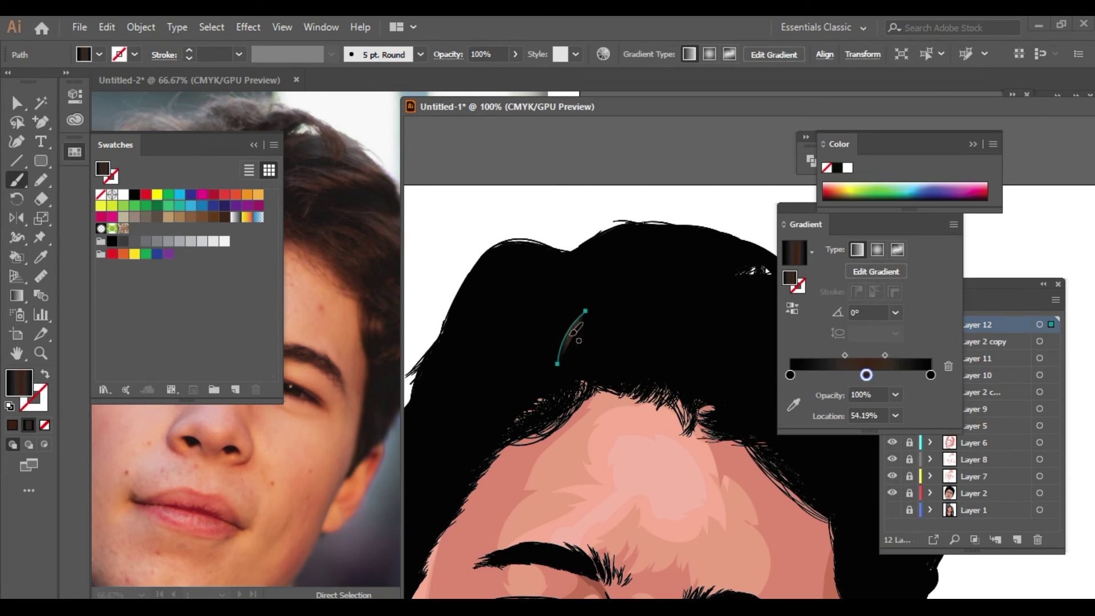
left_click(587, 329, "ctrl")
Adjust the Paintbrush options and paint thin gradient strands on the upper hair
left_click_drag(573, 307, 528, 365)
double_click(16, 180)
left_click(546, 410)
left_click_drag(578, 306, 542, 374)
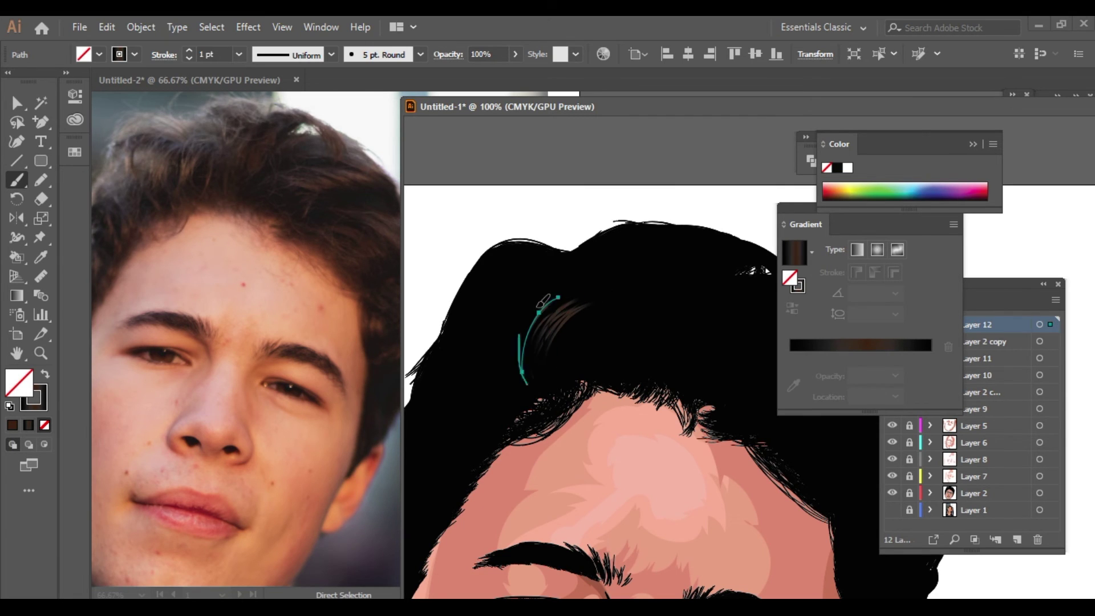
Paint brown gradient strands over the upper hair, left hairline and top of the hair
left_click_drag(536, 289, 477, 314)
left_click_drag(494, 266, 461, 317)
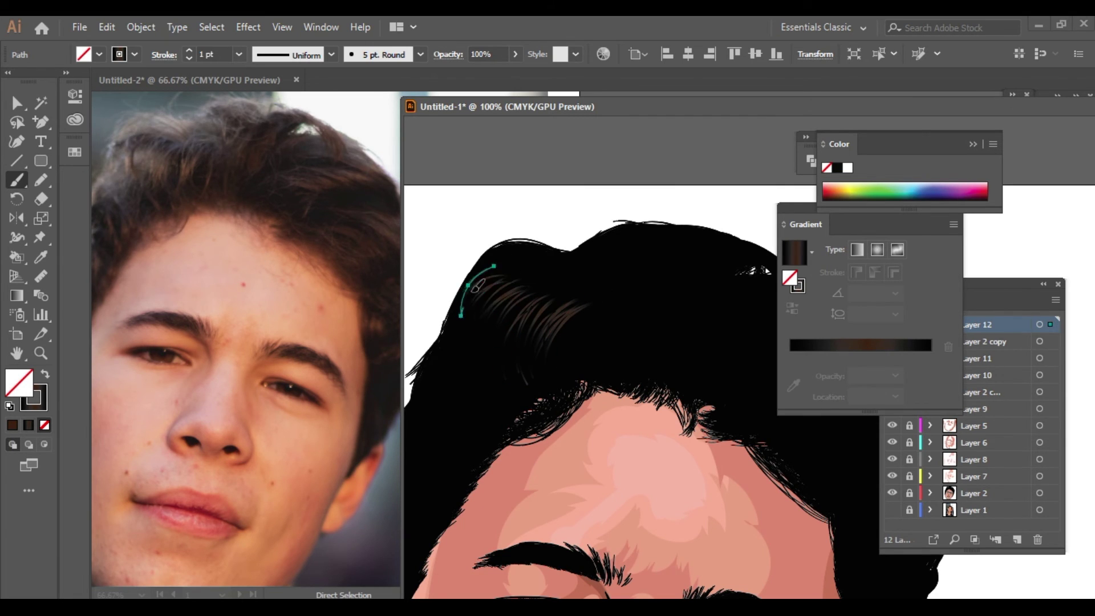
scroll(584, 271, "down", 1)
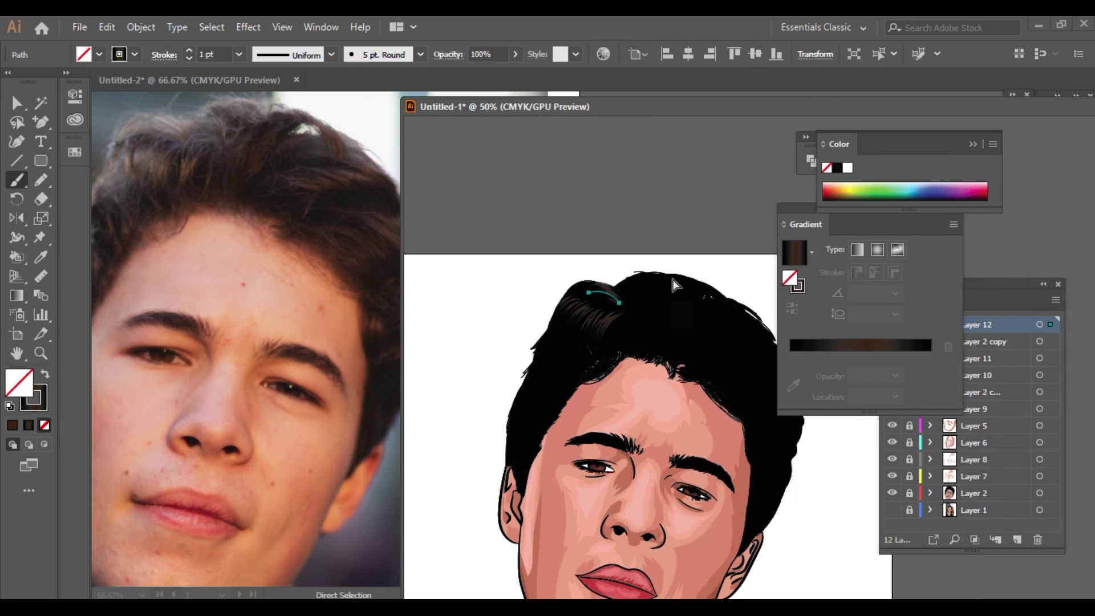
scroll(584, 271, "down", 1)
scroll(570, 273, "up", 3)
mouse_move(565, 222)
left_mouse_down()
mouse_move(550, 313)
mouse_move(571, 301)
left_mouse_up()
left_click_drag(594, 230, 586, 306)
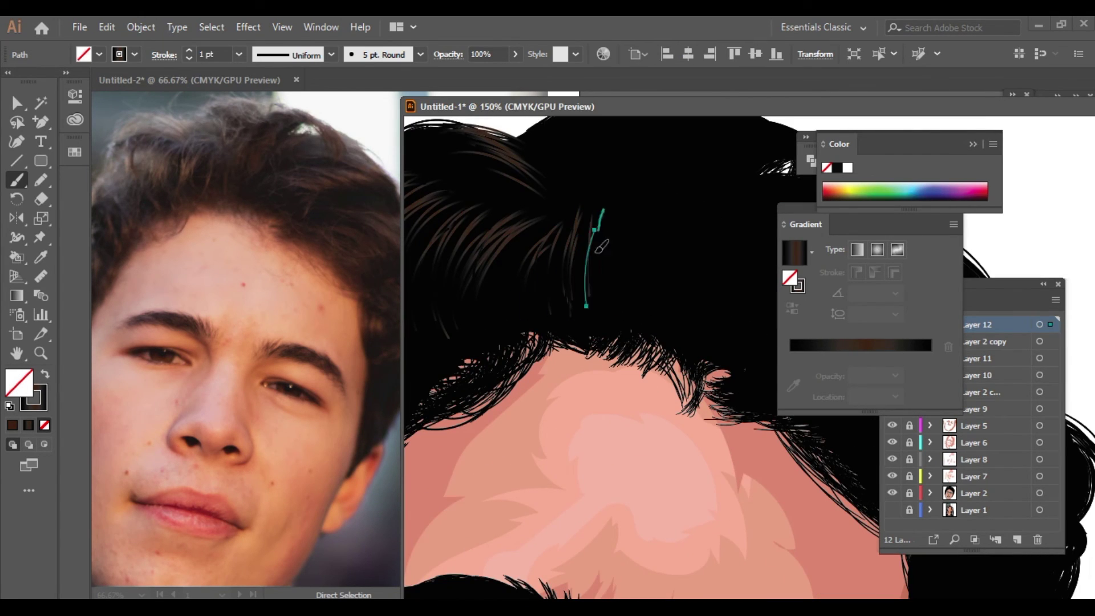
scroll(619, 243, "down", 2)
scroll(570, 240, "up", 2)
scroll(571, 228, "up", 1)
Add curved brown strands across the crown and upper-right hair
mouse_move(634, 298)
left_mouse_down()
mouse_move(549, 225)
mouse_move(647, 308)
left_mouse_up()
left_click_drag(588, 225, 656, 331)
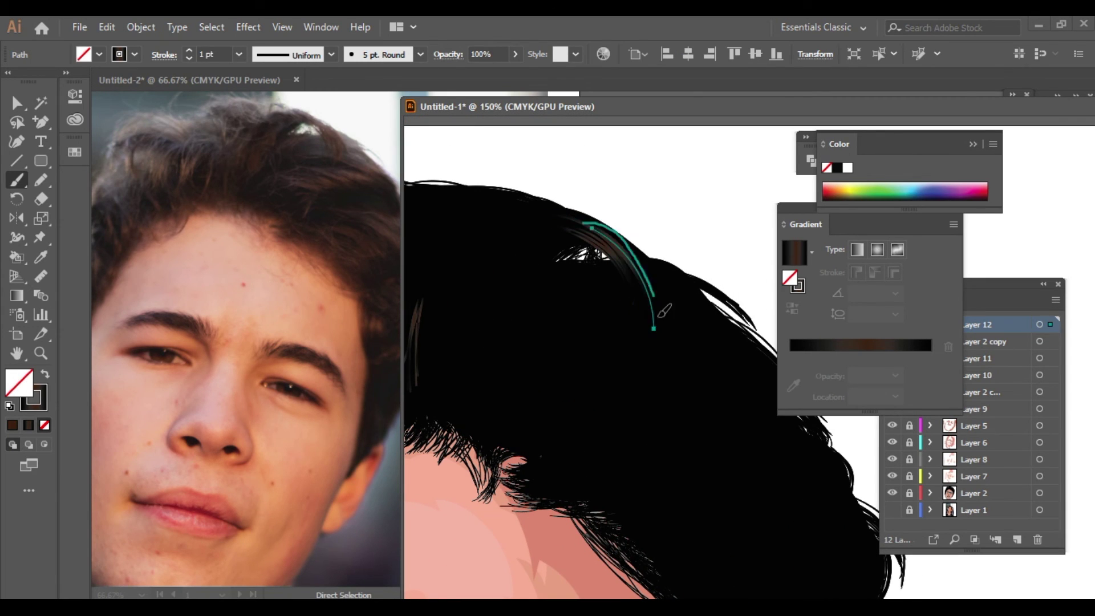
scroll(625, 297, "down", 2)
scroll(625, 297, "up", 2)
left_click_drag(630, 291, 548, 379)
left_click_drag(582, 280, 513, 374)
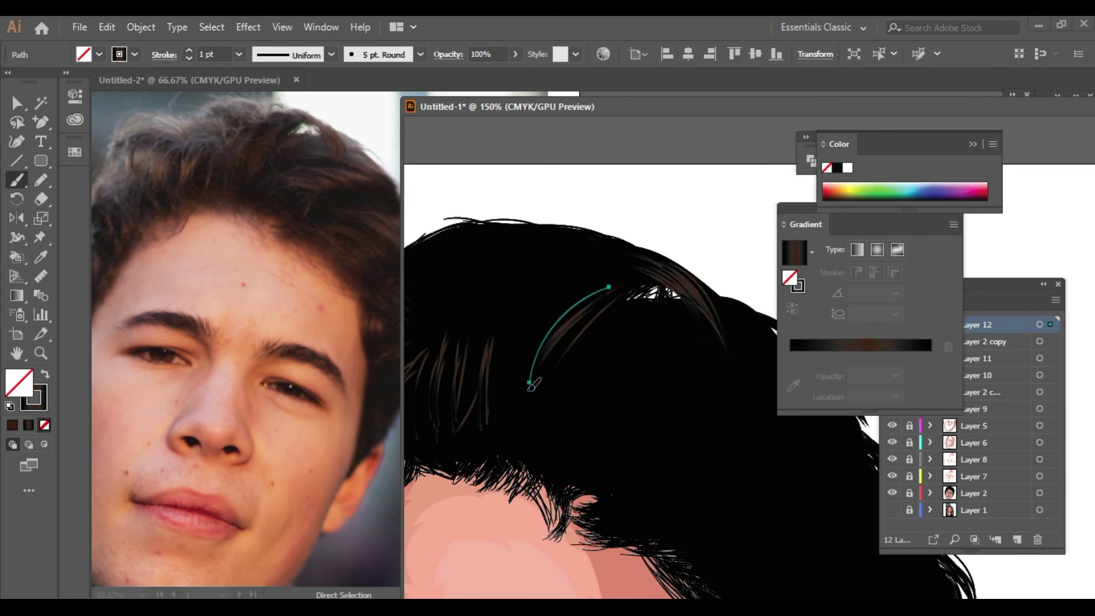
scroll(570, 274, "down", 2)
scroll(656, 245, "up", 1)
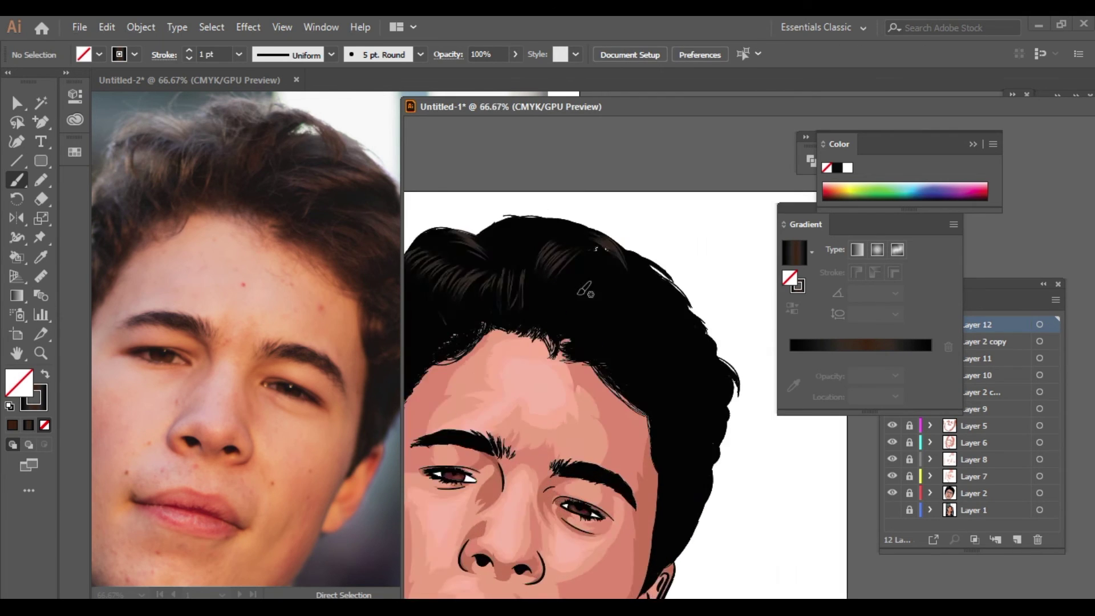
scroll(690, 235, "up", 1)
scroll(684, 240, "down", 1)
left_click_drag(644, 223, 691, 251)
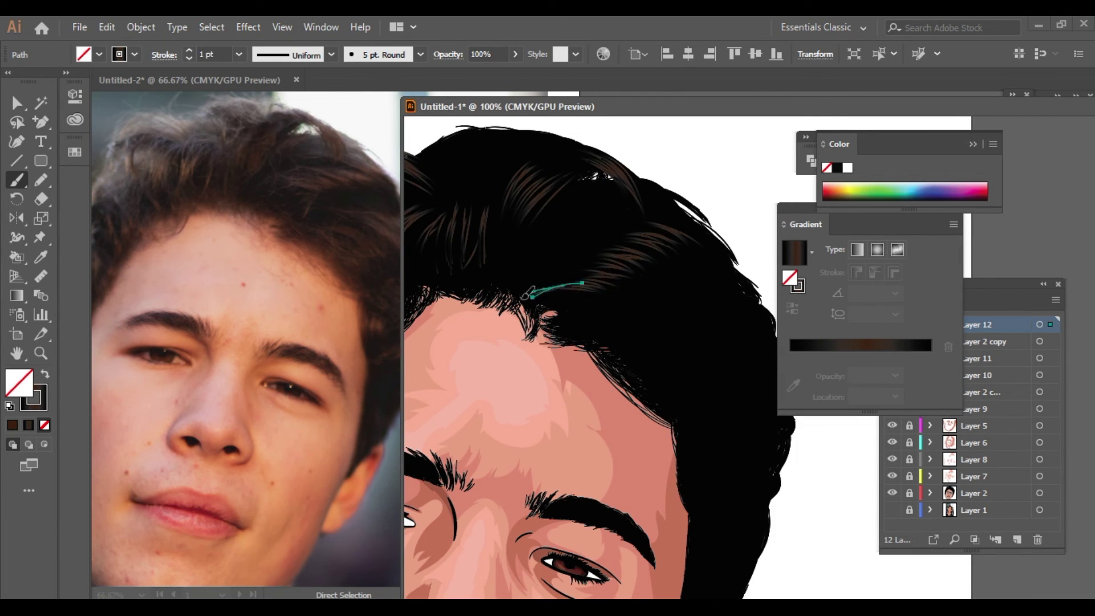
scroll(722, 208, "down", 3)
scroll(366, 285, "up", 1)
scroll(570, 285, "up", 3)
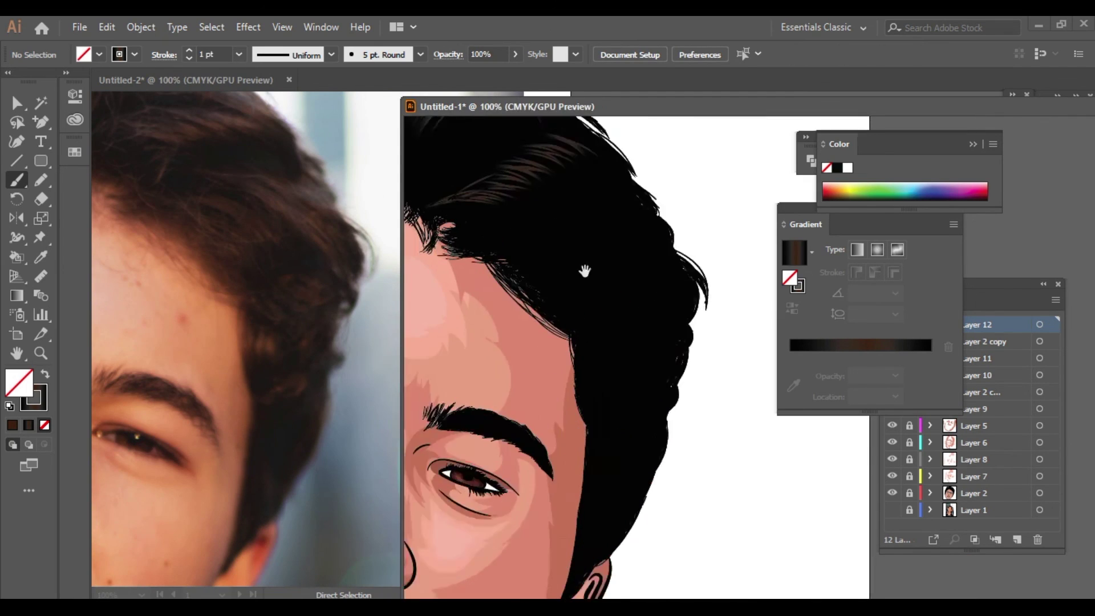
Paint brown strands above the forehead, on the right side hair and down the sideburn
left_click_drag(535, 294, 632, 336)
left_click_drag(604, 272, 664, 326)
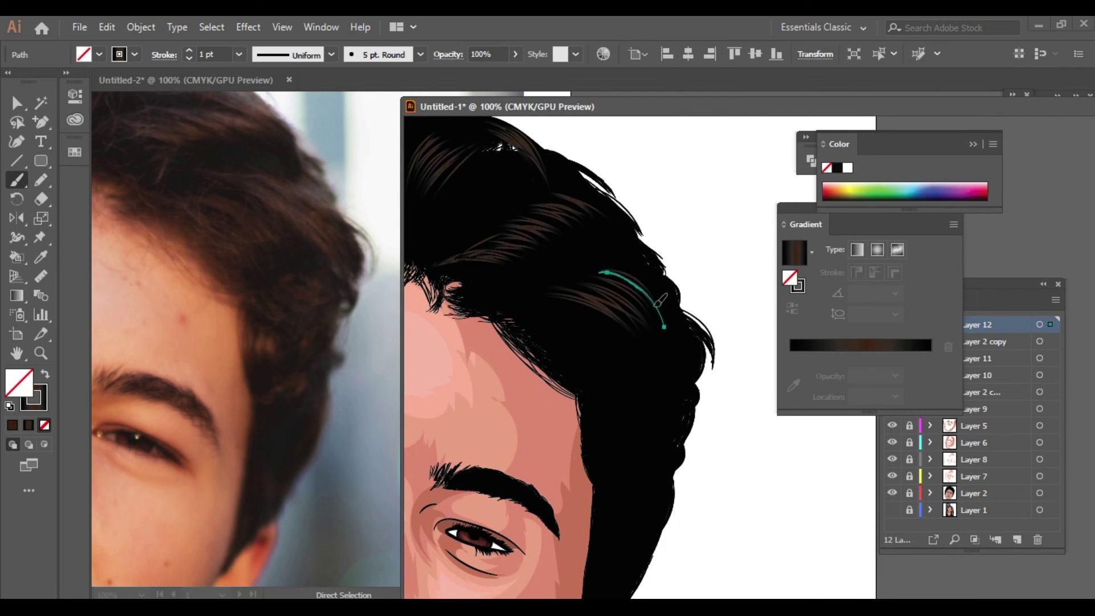
left_click_drag(609, 382, 614, 482)
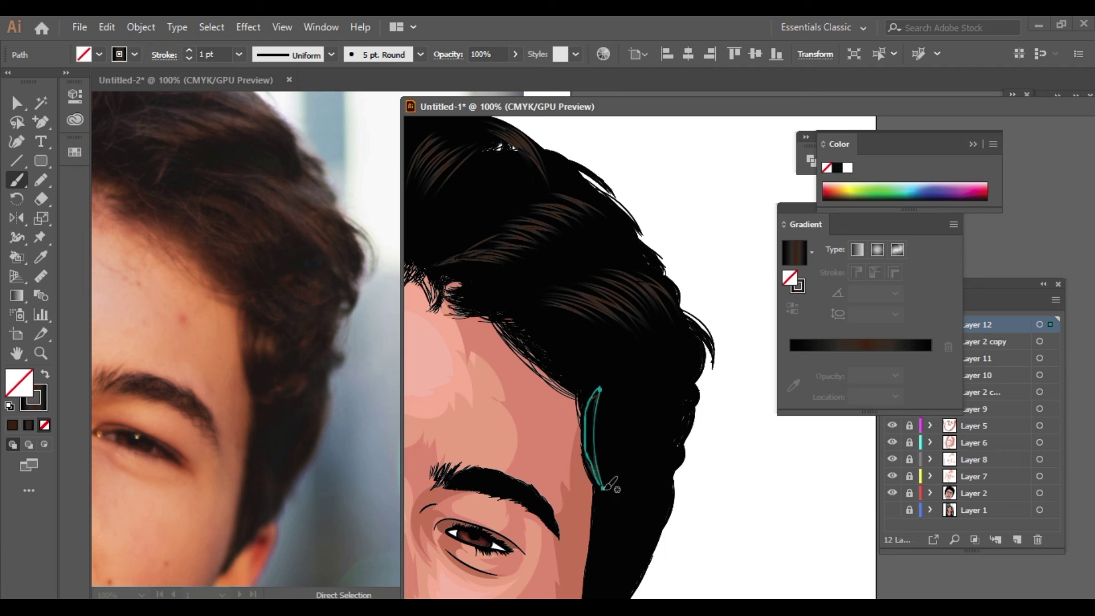
scroll(674, 479, "up", 3)
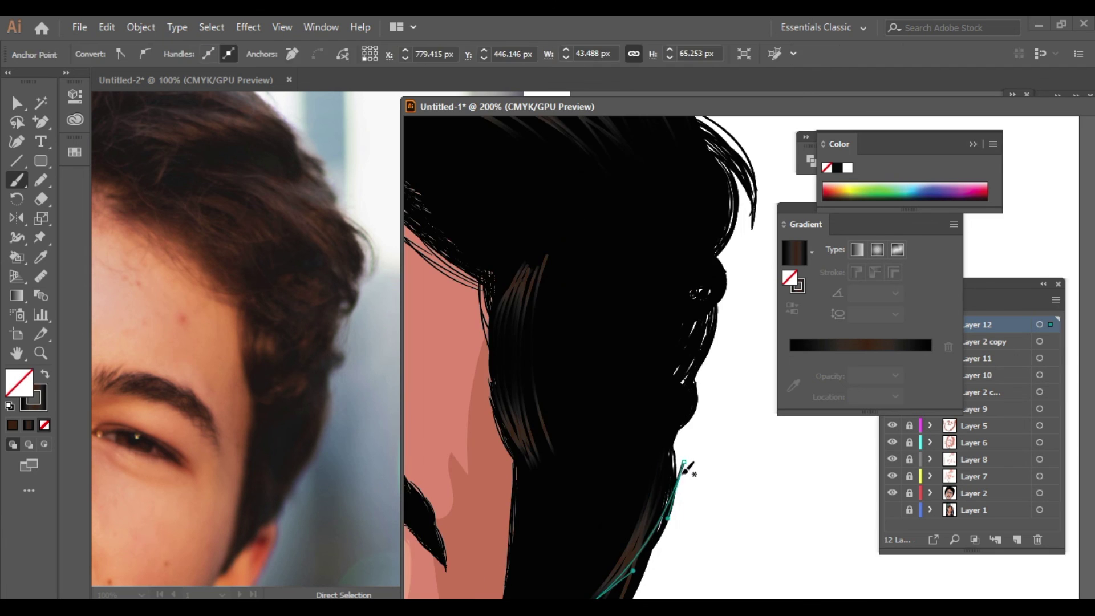
scroll(577, 520, "down", 4)
scroll(623, 476, "up", 1)
left_click_drag(564, 476, 548, 556)
scroll(550, 556, "down", 1)
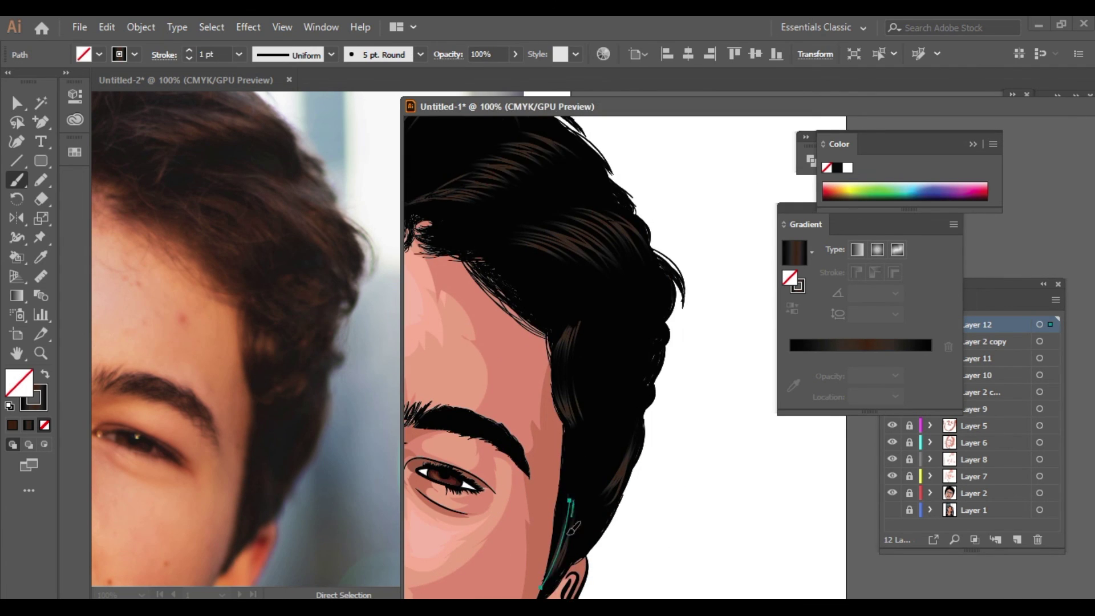
scroll(550, 555, "down", 3)
scroll(218, 300, "down", 2)
scroll(351, 351, "up", 6)
scroll(351, 351, "down", 5)
scroll(542, 362, "up", 2)
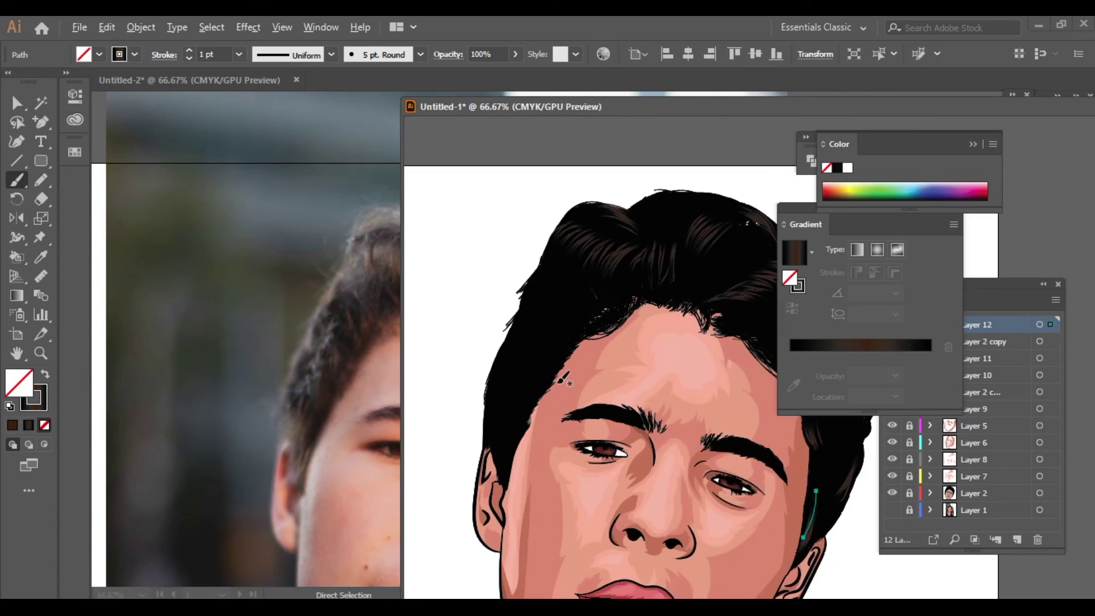
scroll(542, 362, "up", 2)
scroll(542, 362, "up", 1)
Add brown strands along the left temple and hair edge, then deselect and zoom out
left_click_drag(552, 297, 552, 363)
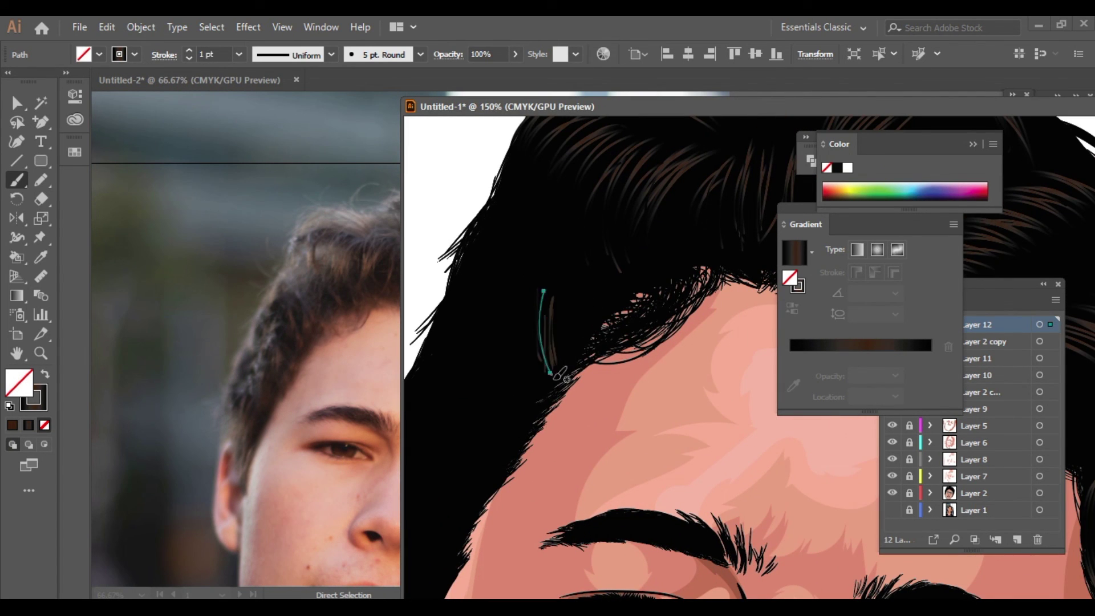
mouse_move(520, 315)
left_mouse_down()
mouse_move(523, 404)
mouse_move(479, 482)
left_mouse_up()
left_click_drag(472, 419, 459, 513)
scroll(448, 421, "down", 3)
scroll(502, 421, "up", 3)
scroll(503, 421, "up", 2)
left_click_drag(490, 465, 488, 550)
left_click_drag(473, 410, 470, 536)
left_click_drag(476, 464, 453, 536)
left_click_drag(465, 353, 451, 507)
left_click_drag(482, 299, 459, 430)
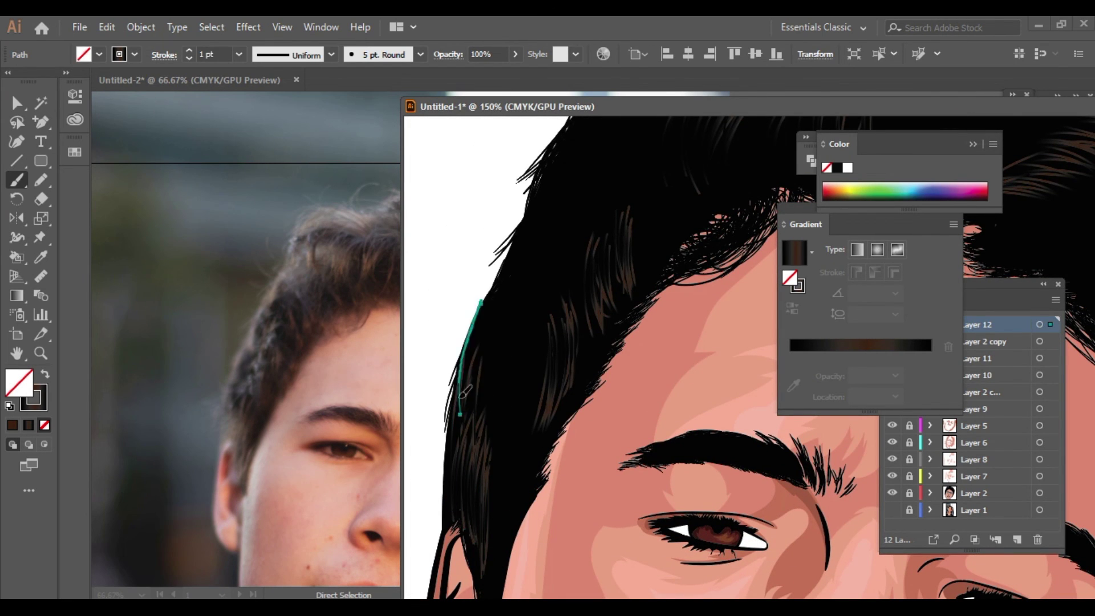
key("ctrl+shift+a")
key("ctrl+0")
key("ctrl+minus")
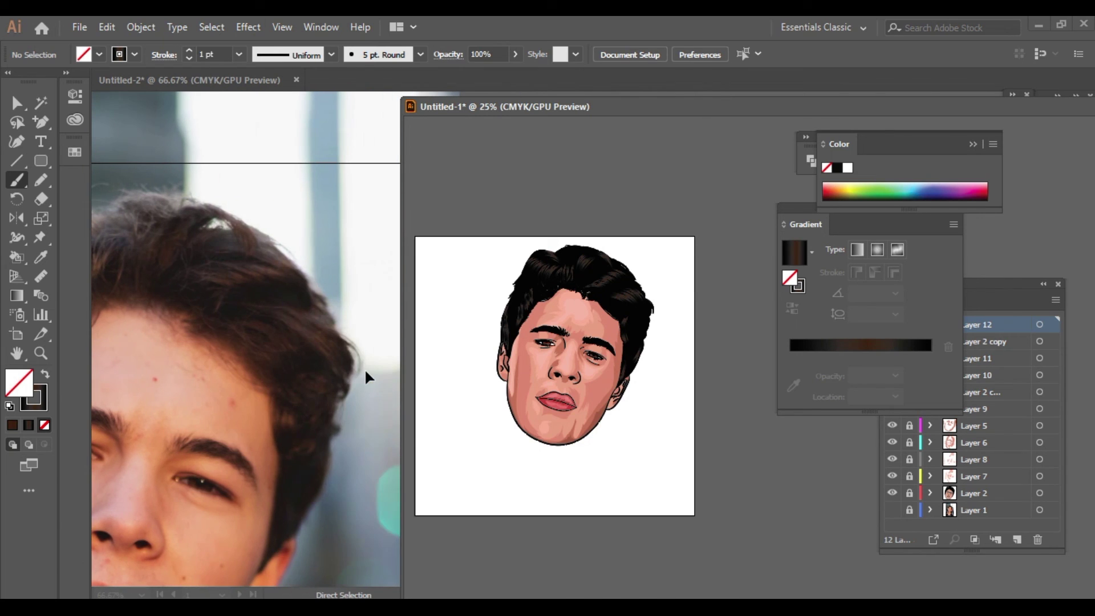
Paint strands along the right hair edge and down the hair edge, deselecting and zooming out to check each
scroll(638, 343, "up", 10)
left_click_drag(627, 298, 664, 474)
key("ctrl+shift+a")
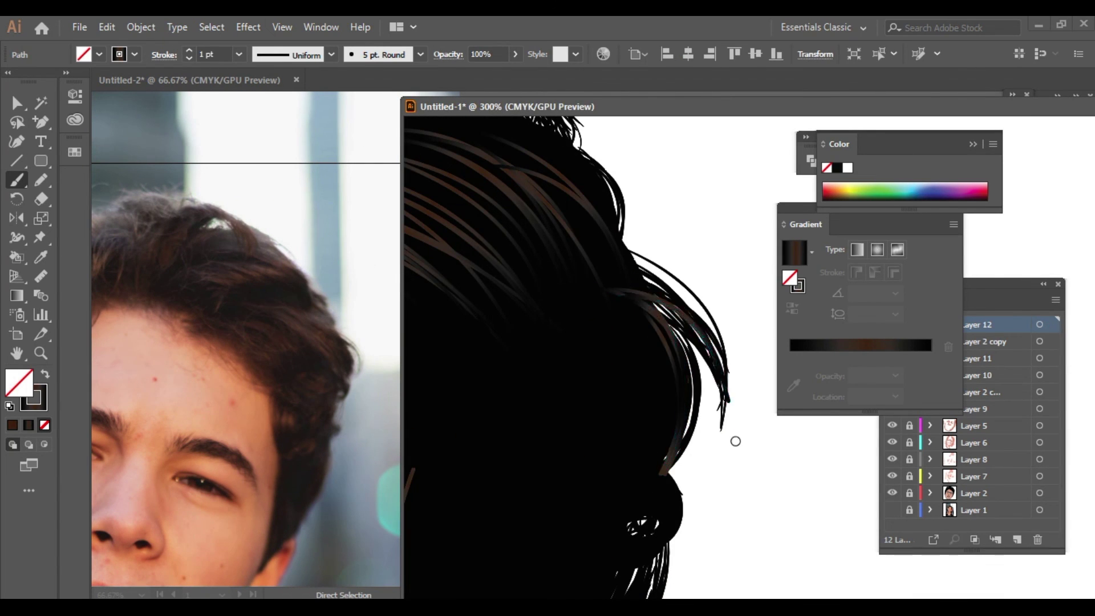
key("ctrl+0")
scroll(556, 292, "up", 8)
mouse_move(558, 229)
left_mouse_down()
mouse_move(685, 392)
mouse_move(580, 521)
left_mouse_up()
key("ctrl+shift+a")
key("ctrl+0")
Add a final strand through the right side hair by the temple and deselect it
scroll(694, 427, "up", 6)
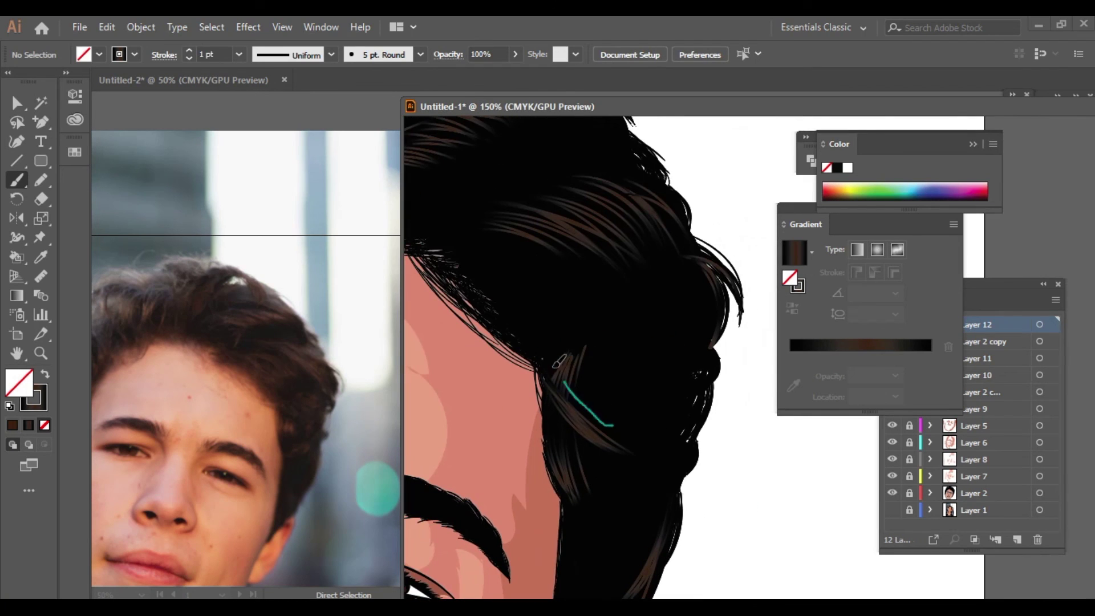
left_click_drag(462, 291, 616, 369)
key("ctrl+shift+a")
scroll(738, 380, "down", 5)
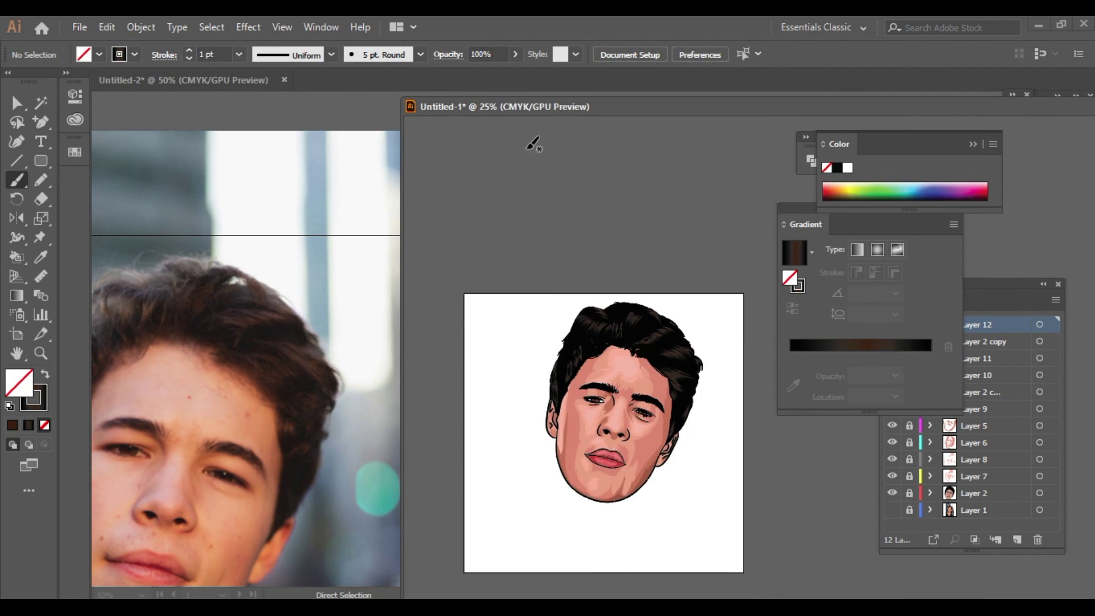